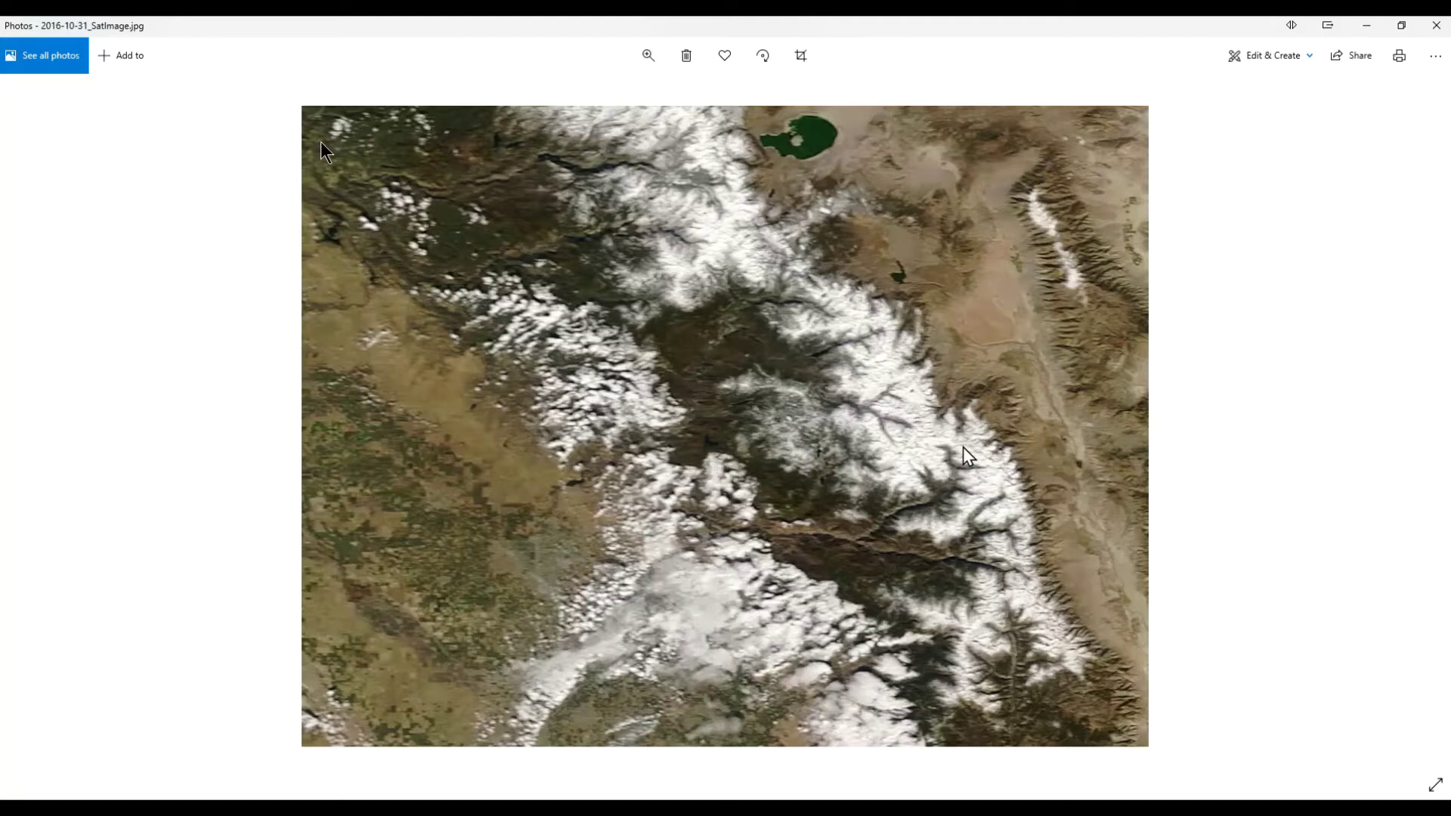
# Advance Windows Photos to PA220153.JPG, the red helicopter and crew on the helipad.
pyautogui.press('Right')
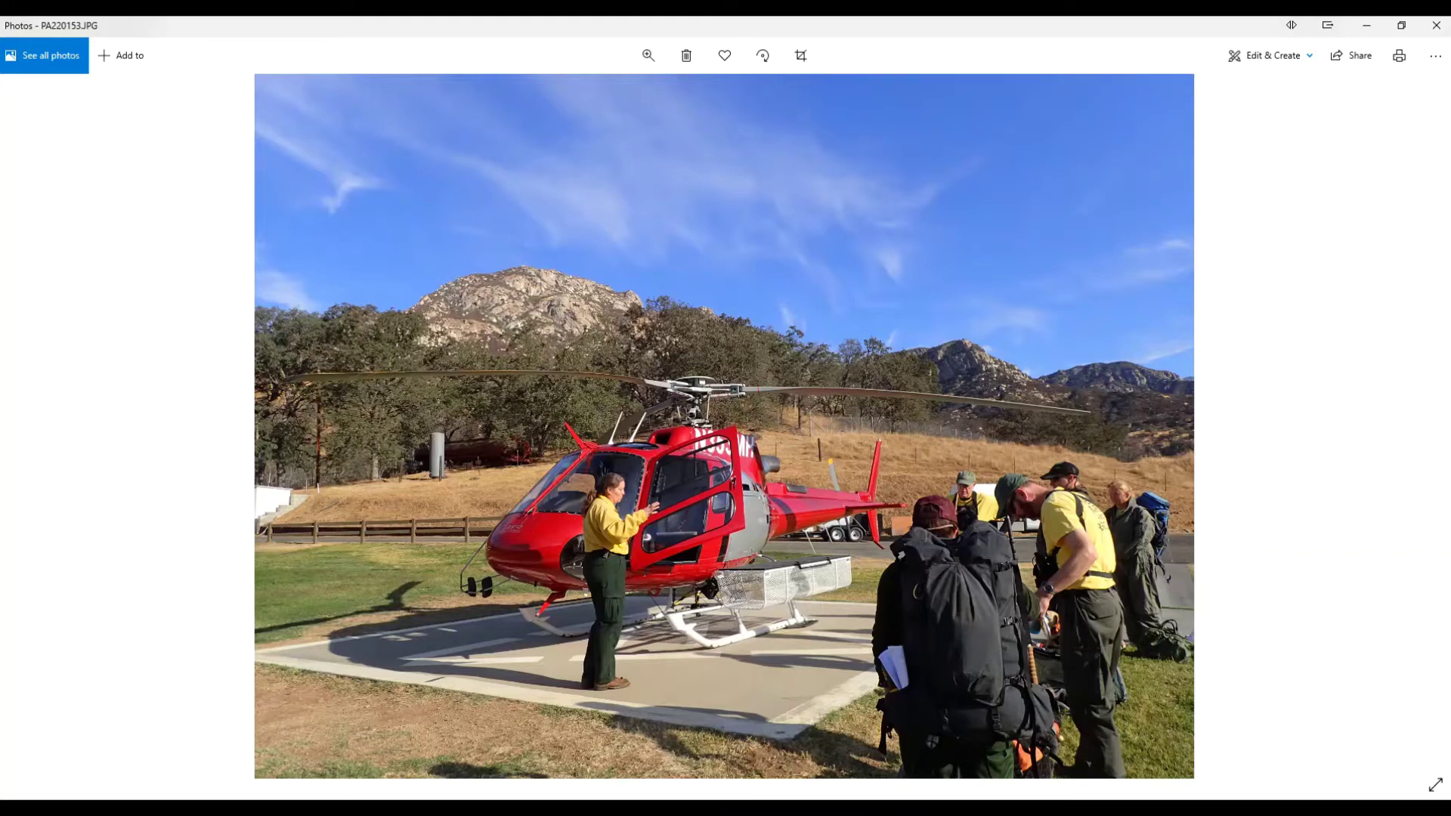
# Step past the helicopter and snowy boulder photos to IMG_0548.JPG, the boot print in snow.
pyautogui.press('Right')
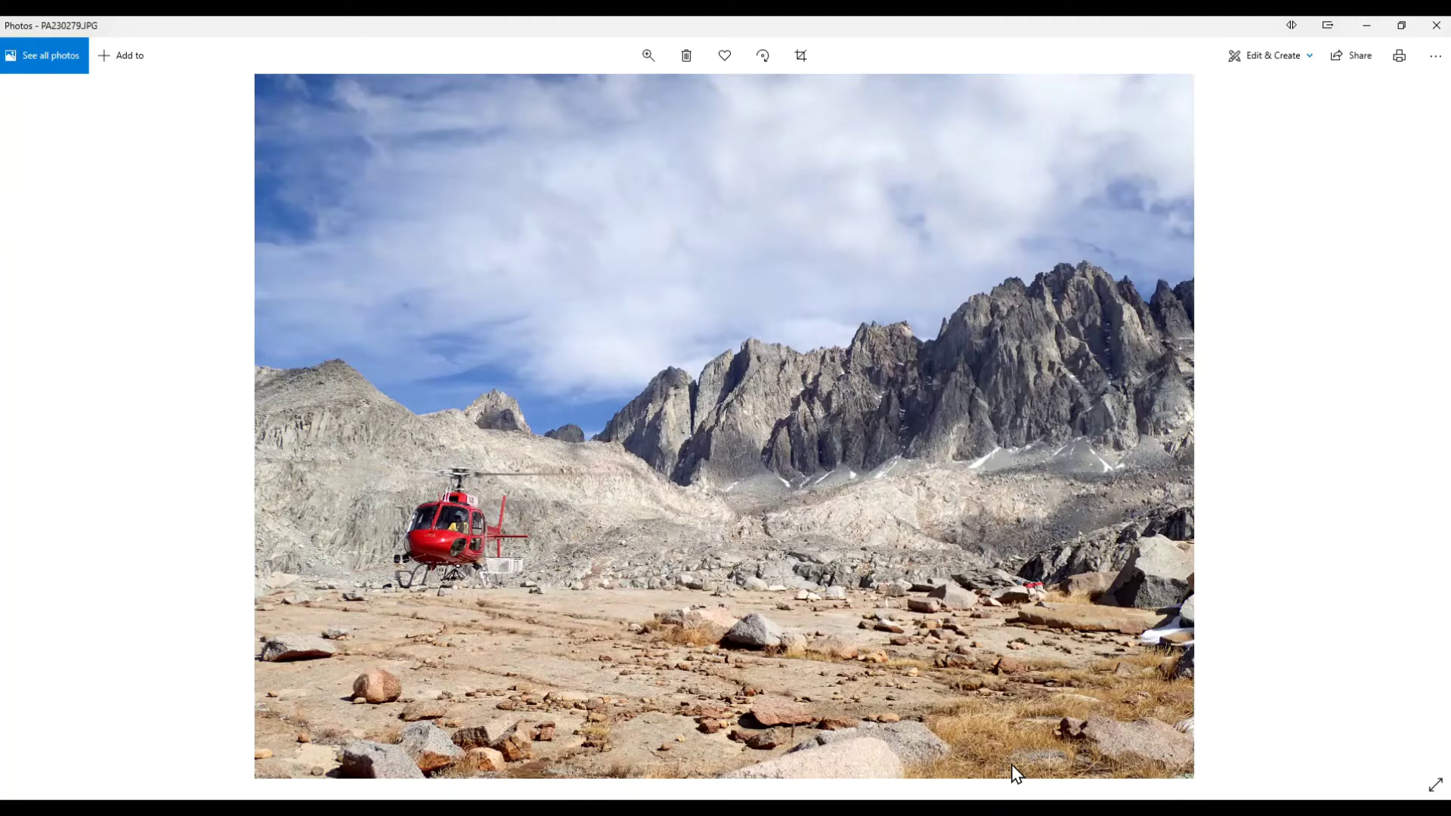
pyautogui.press('Right')
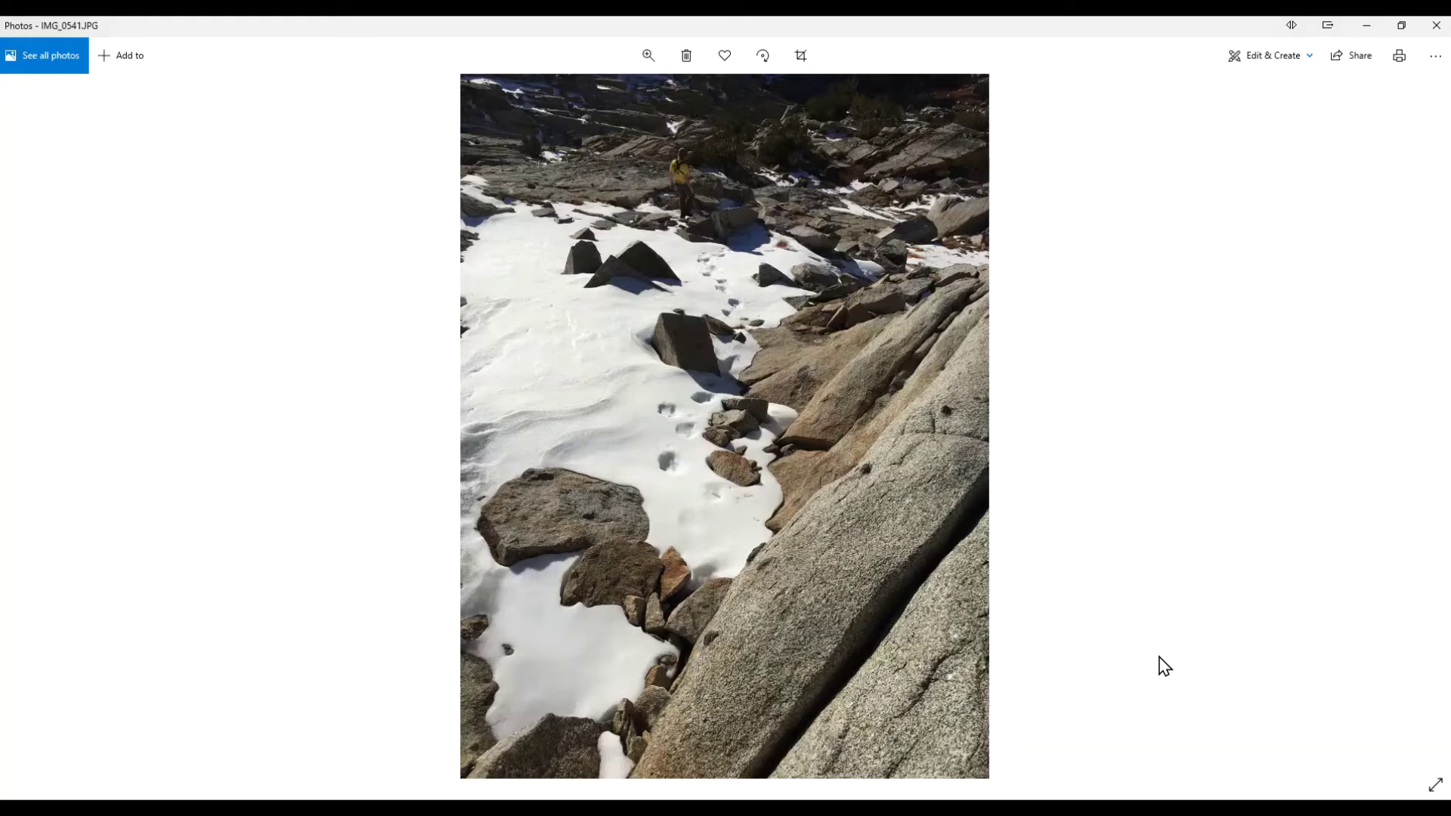
pyautogui.press('Right')
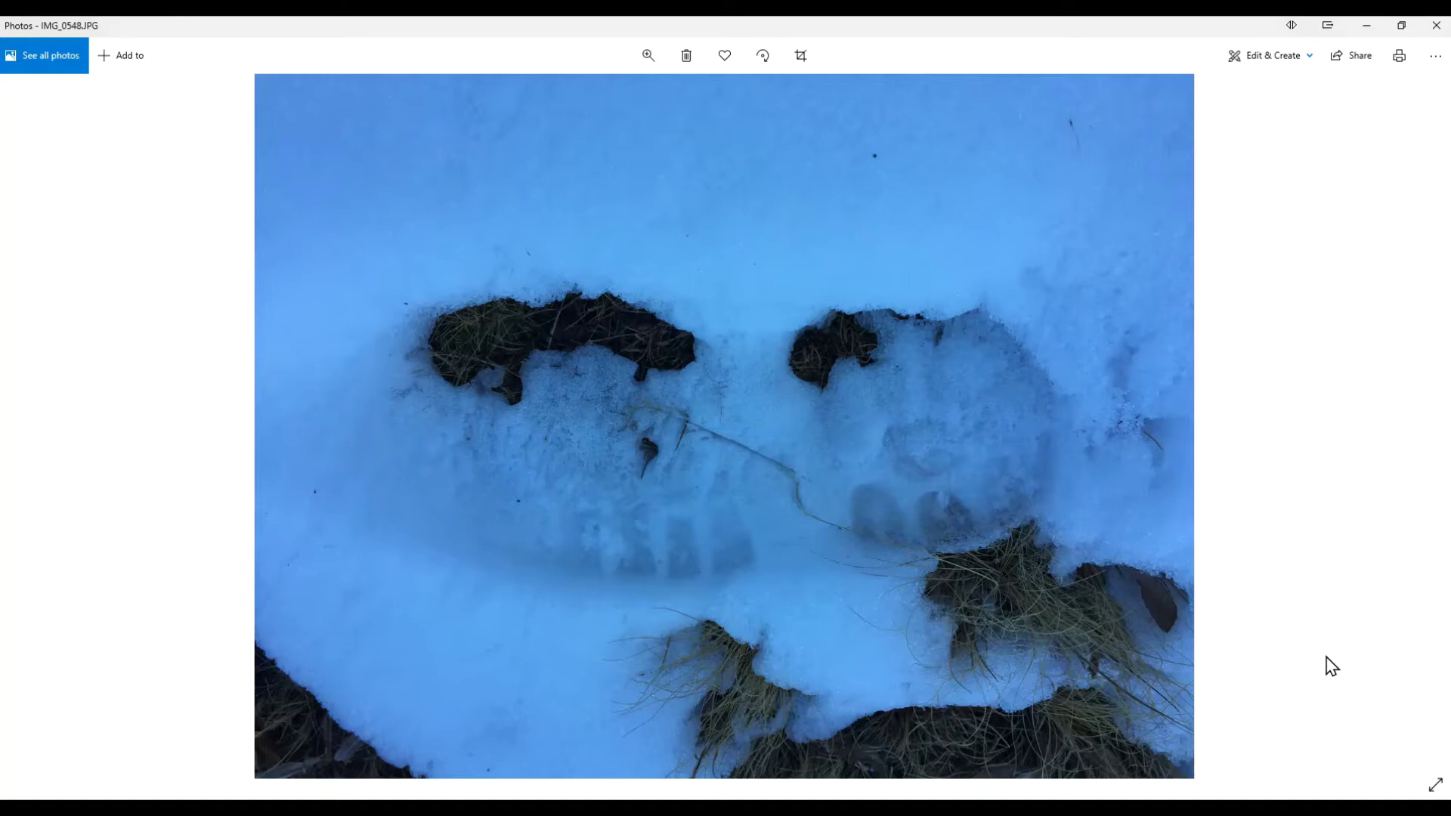
# Advance past the night campsite photo to the daytime mountain photo.
pyautogui.press('Right')
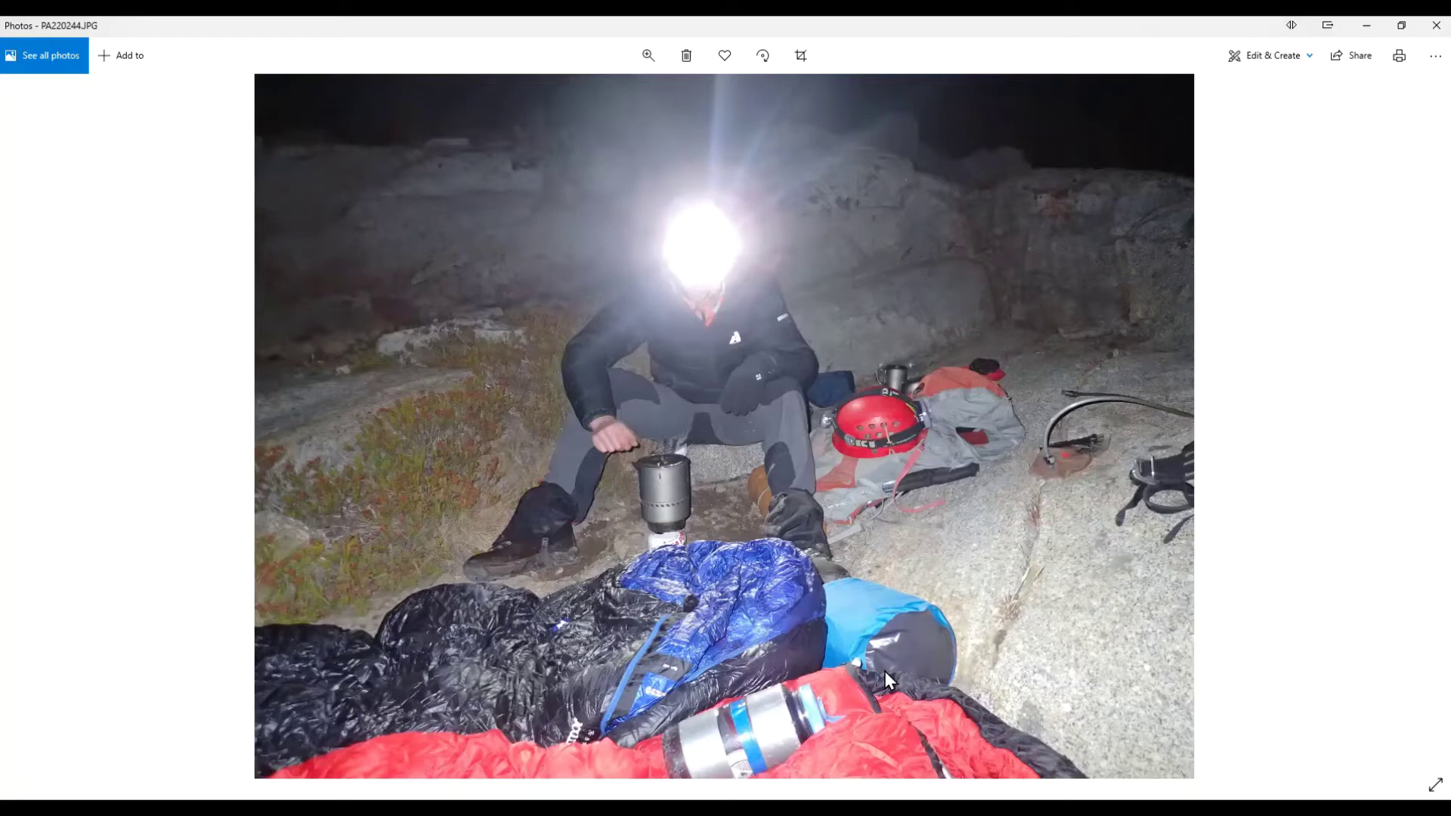
pyautogui.press('Right')
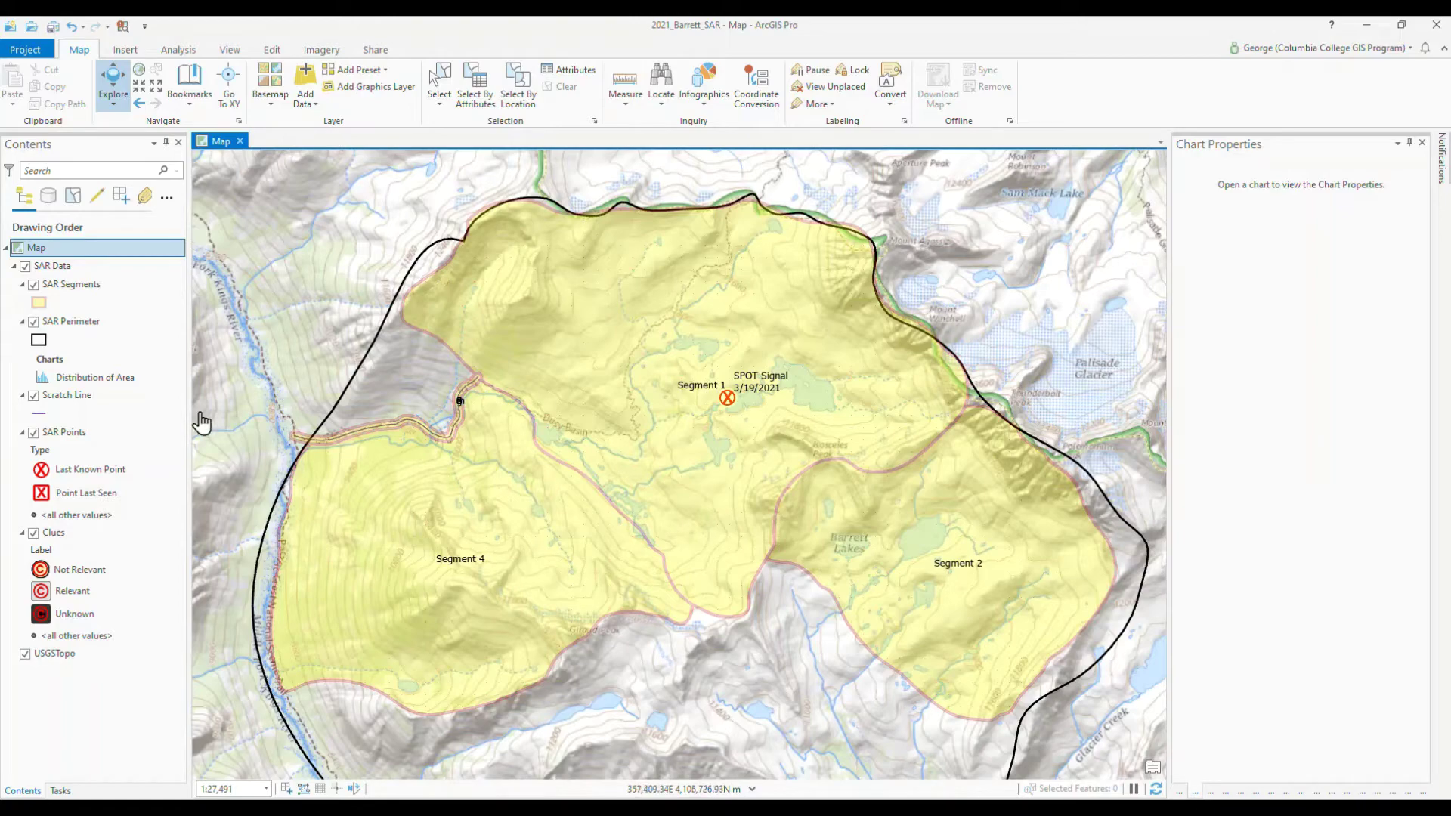
# Pan the SAR map north to reveal the lakes above the search segments.
pyautogui.moveTo(641, 353); pyautogui.dragTo(587, 764)
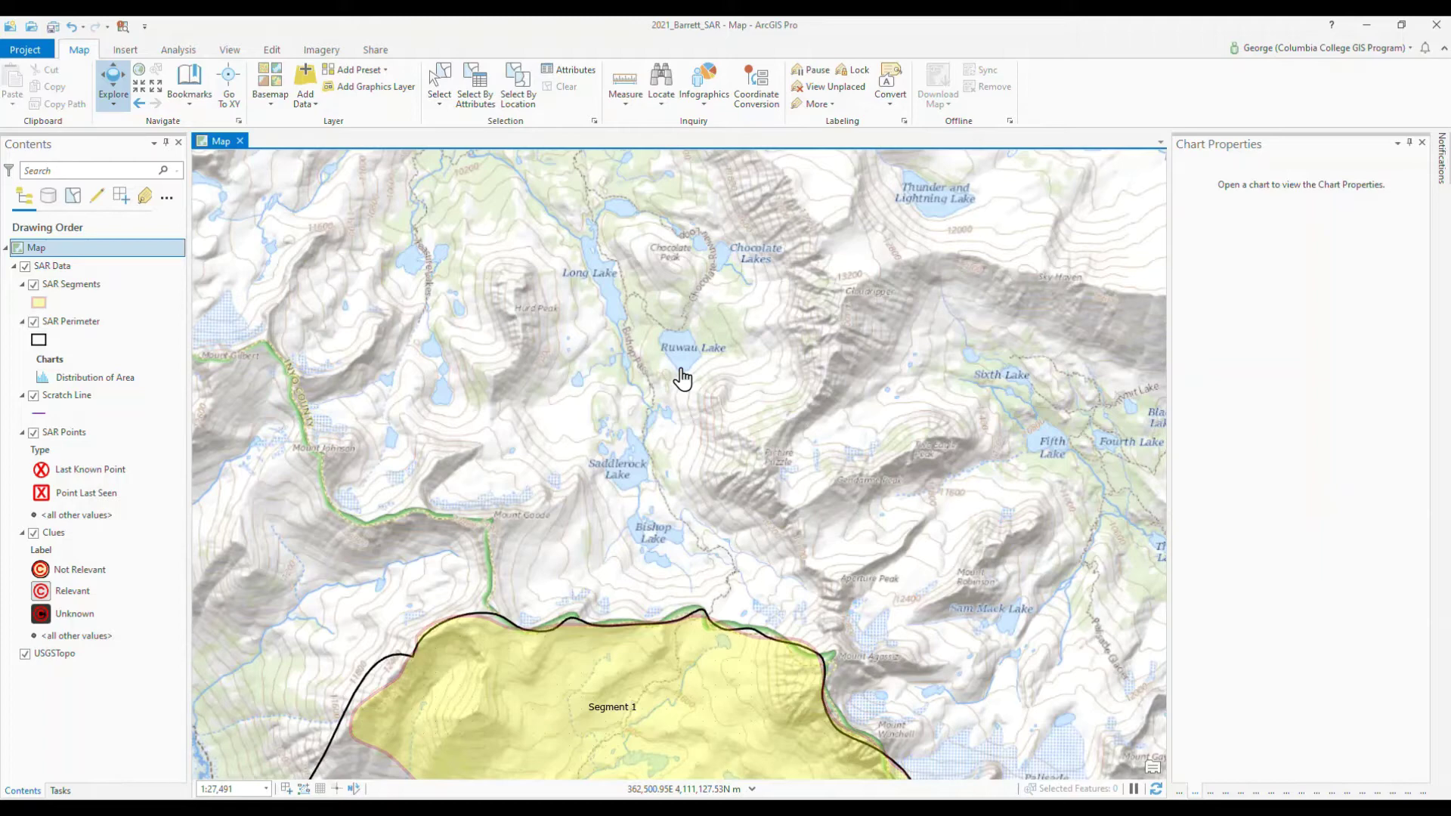
# Zoom in on Segment 1, the trail and the SPOT Signal.
pyautogui.moveTo(604, 712); pyautogui.dragTo(650, 310)
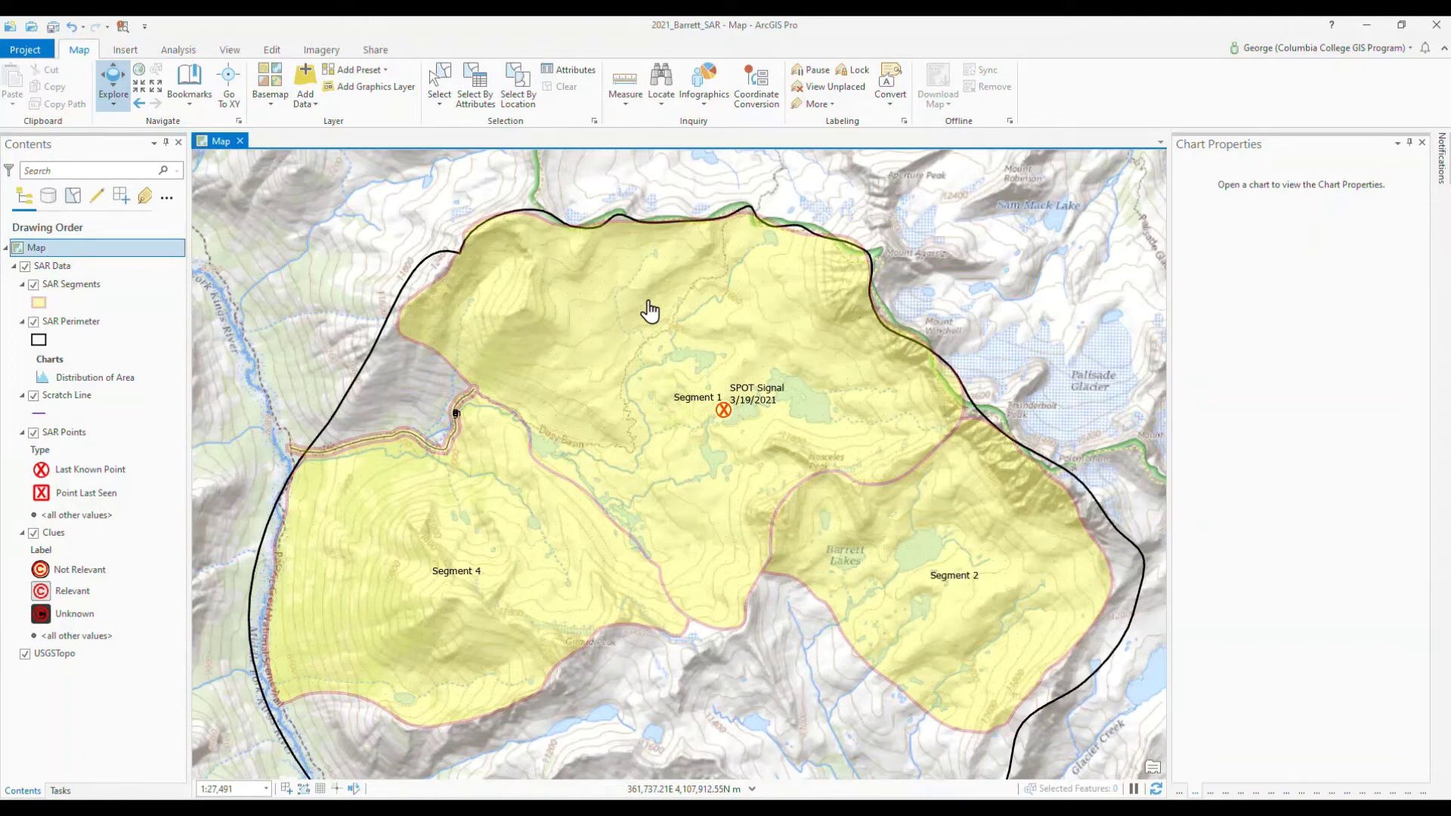
pyautogui.scroll(3, 684, 451)
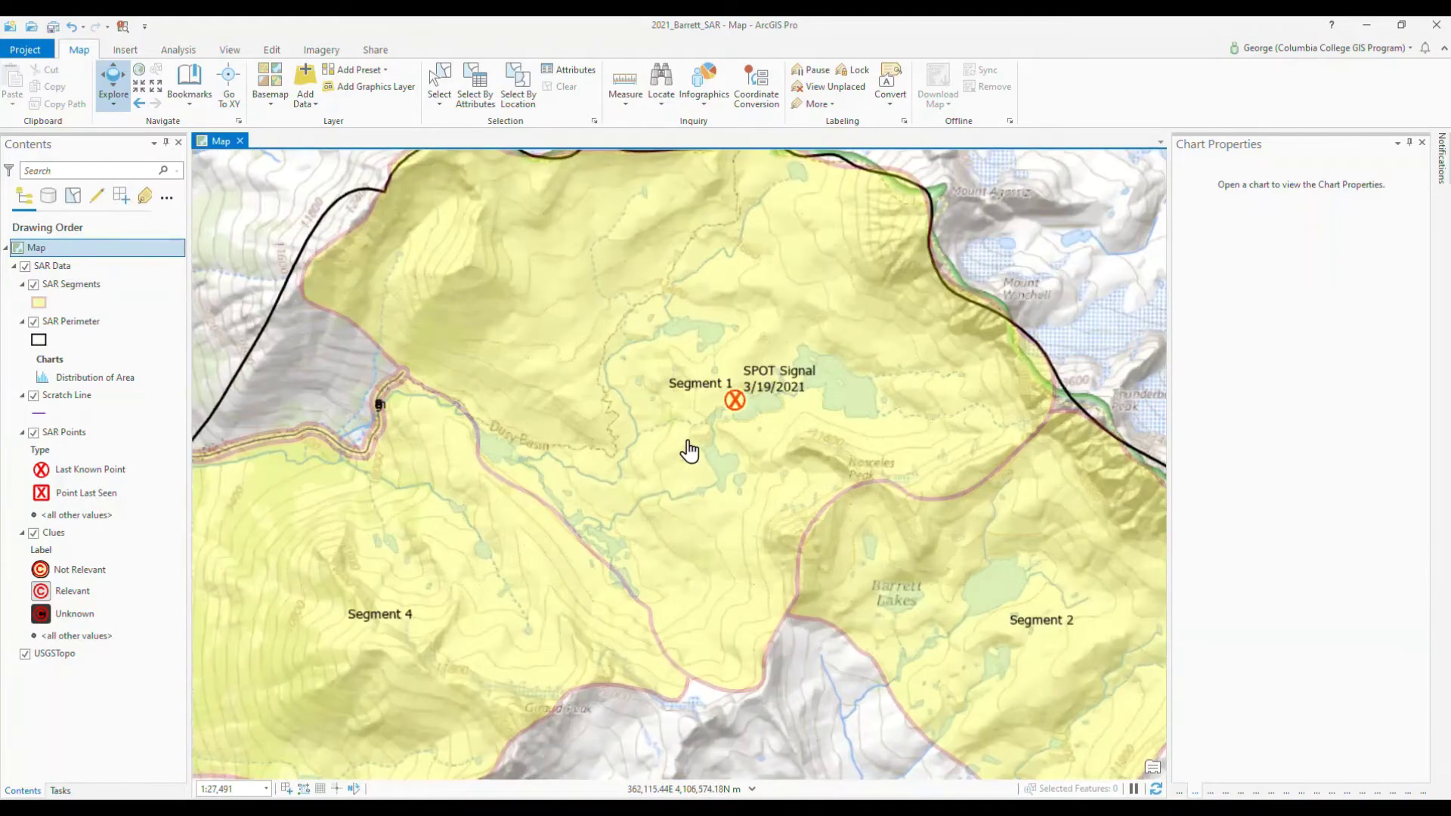
pyautogui.scroll(5, 690, 450)
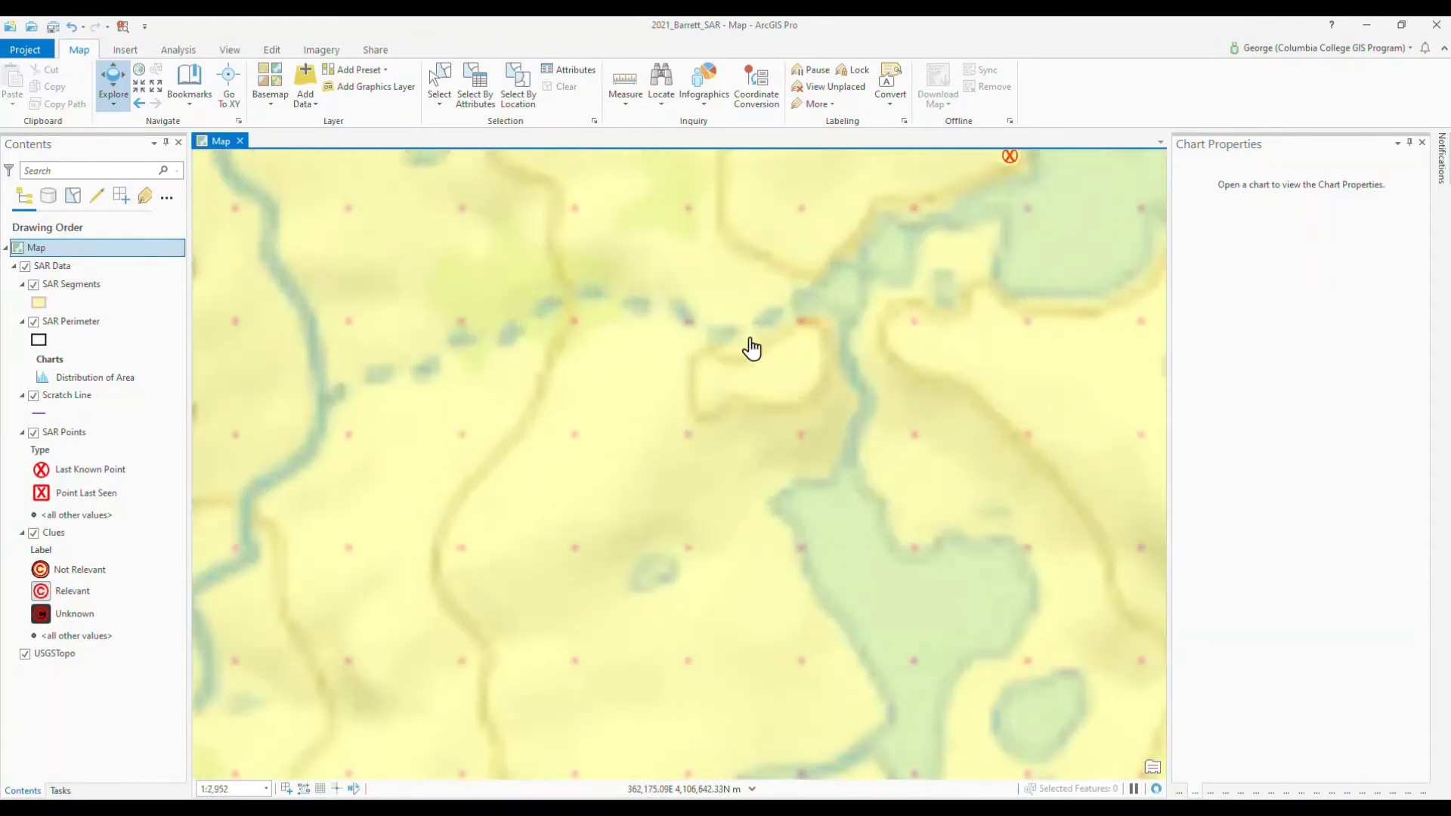
pyautogui.moveTo(749, 347); pyautogui.dragTo(752, 629)
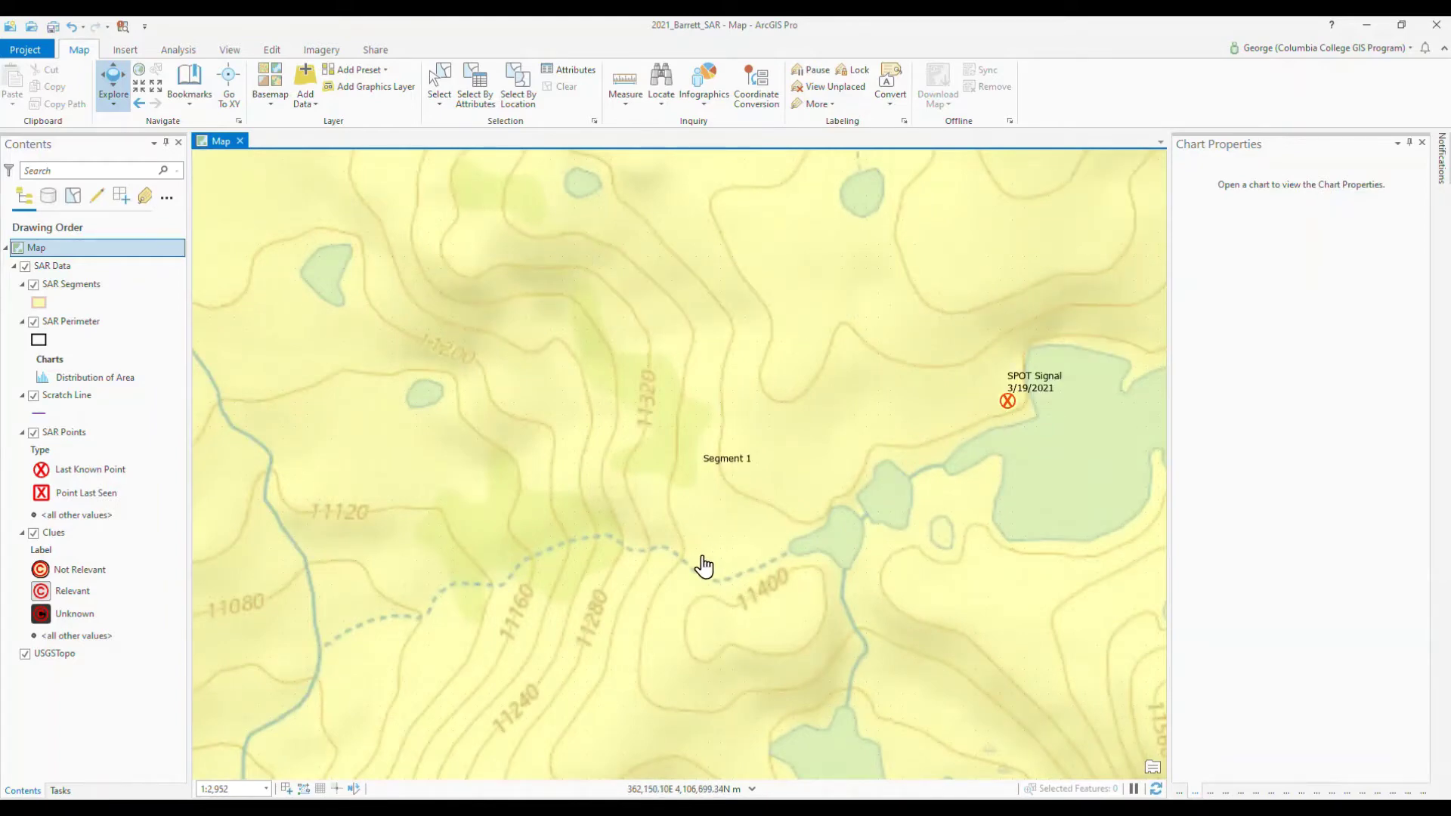
# Hide the SAR Segments layer and widen the view around the SPOT Signal.
pyautogui.click(33, 285)
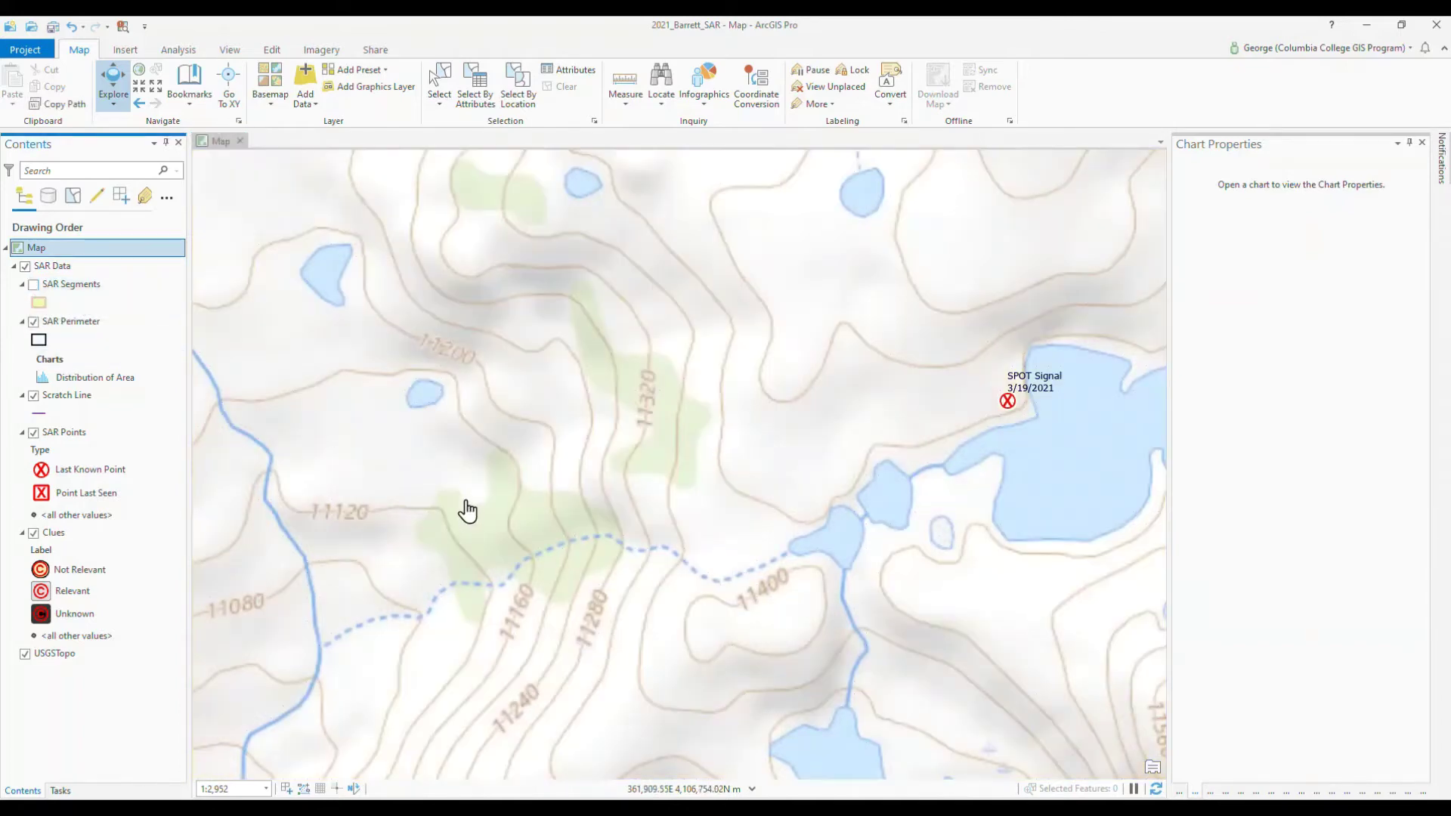
pyautogui.scroll(-3, 468, 512)
pyautogui.moveTo(480, 493); pyautogui.dragTo(687, 503)
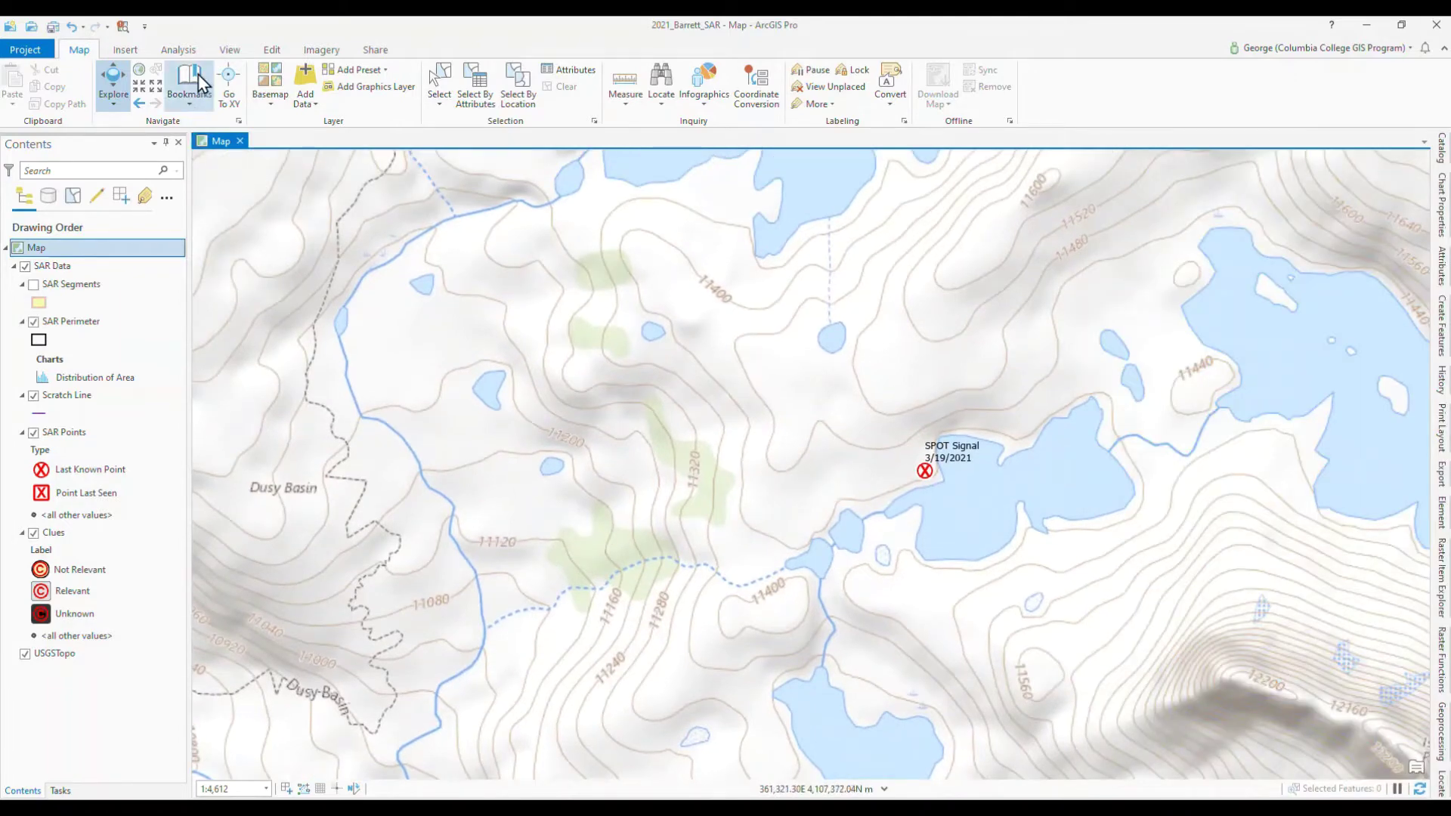
# Start editing and pin the Create Features pane open.
pyautogui.click(273, 50)
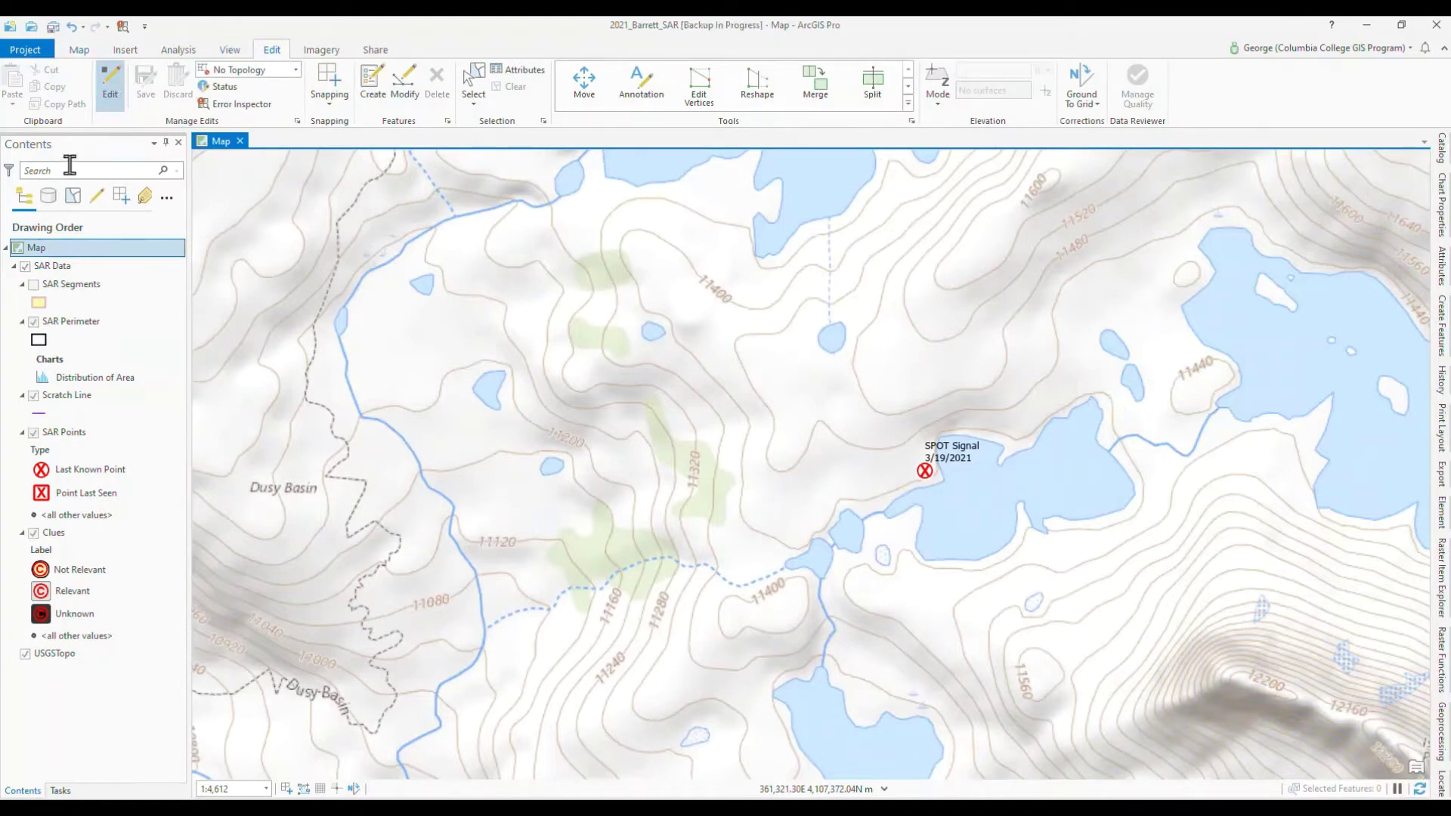
pyautogui.click(113, 90)
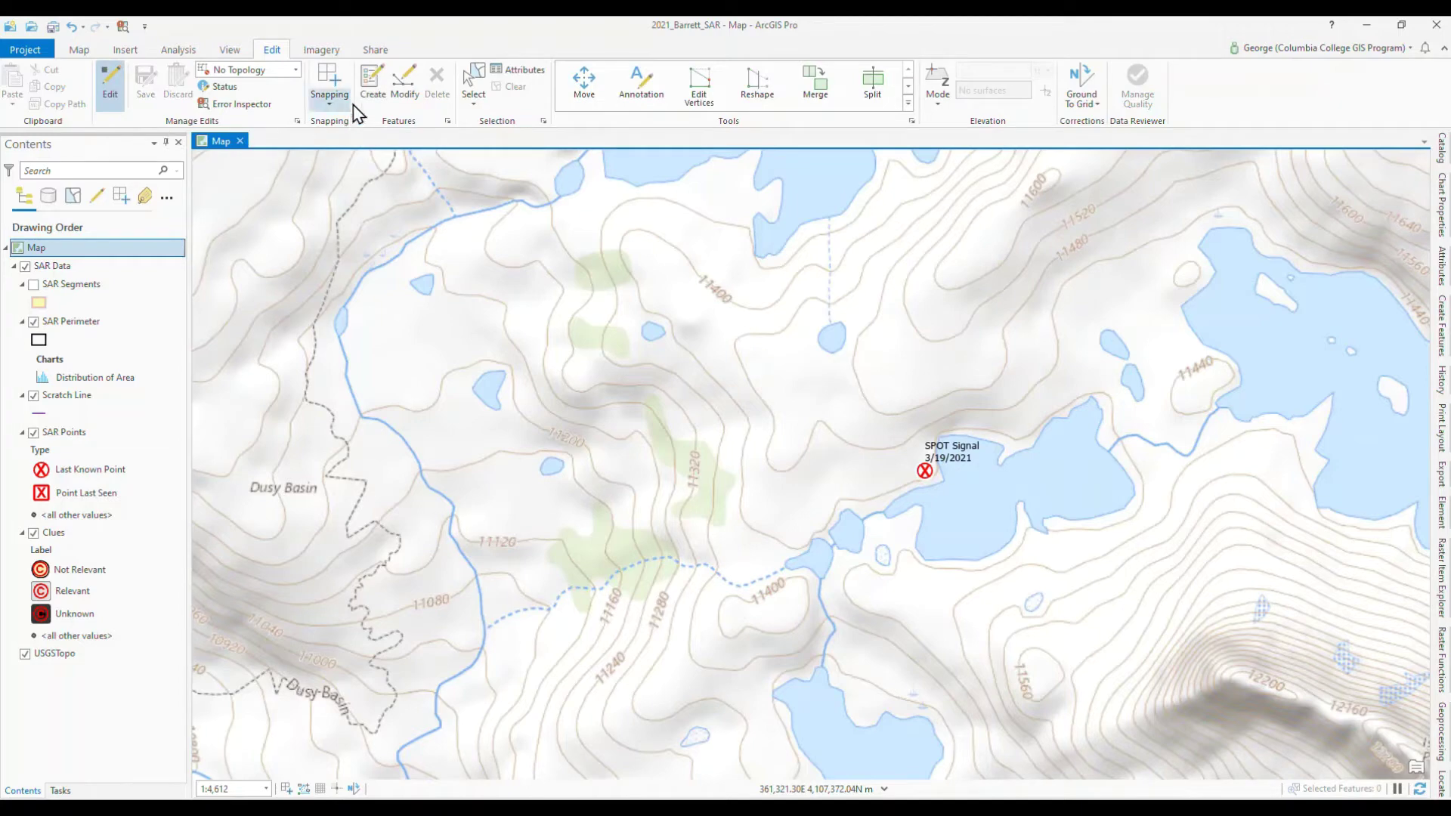
pyautogui.click(370, 88)
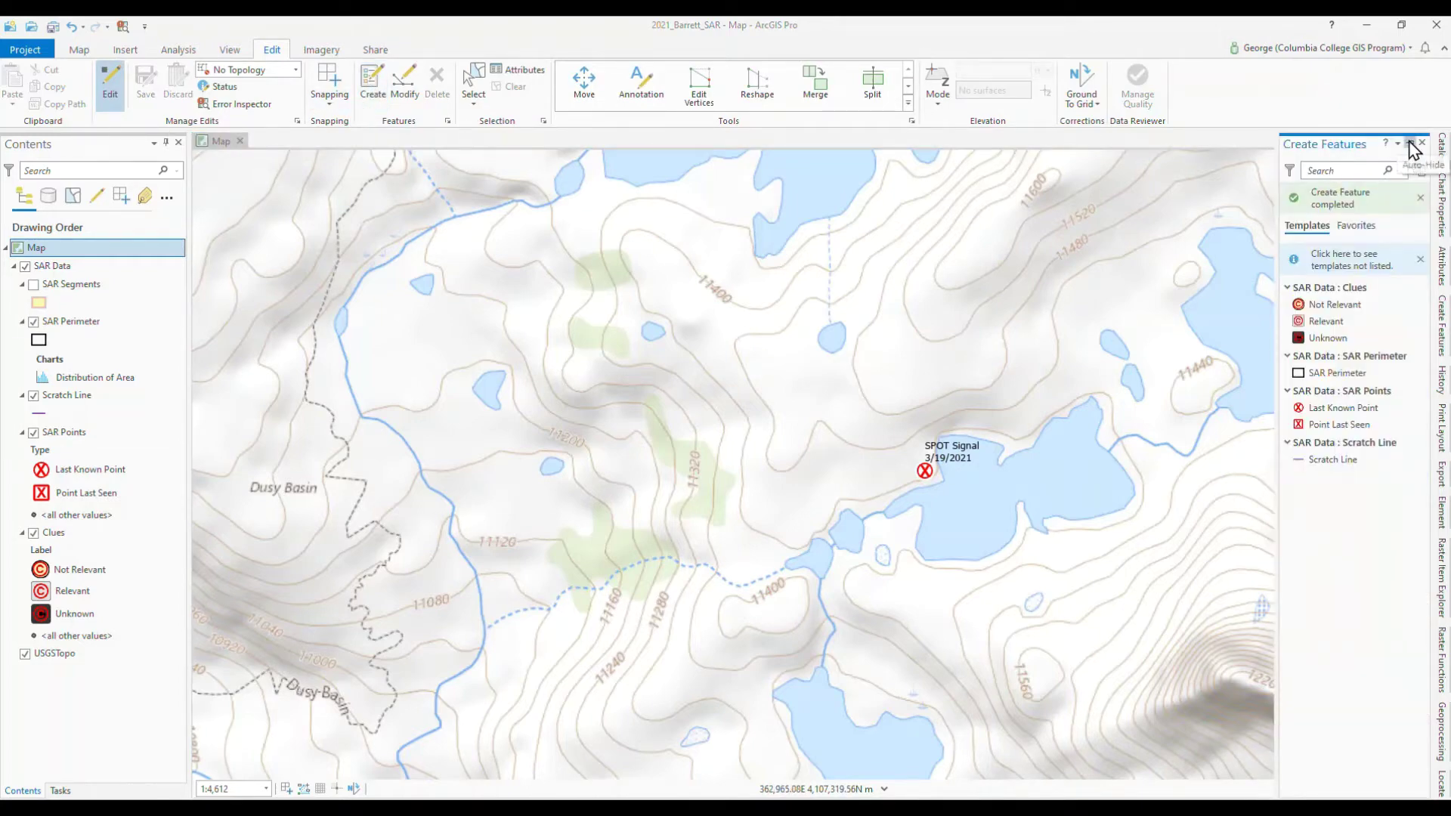
pyautogui.click(1409, 143)
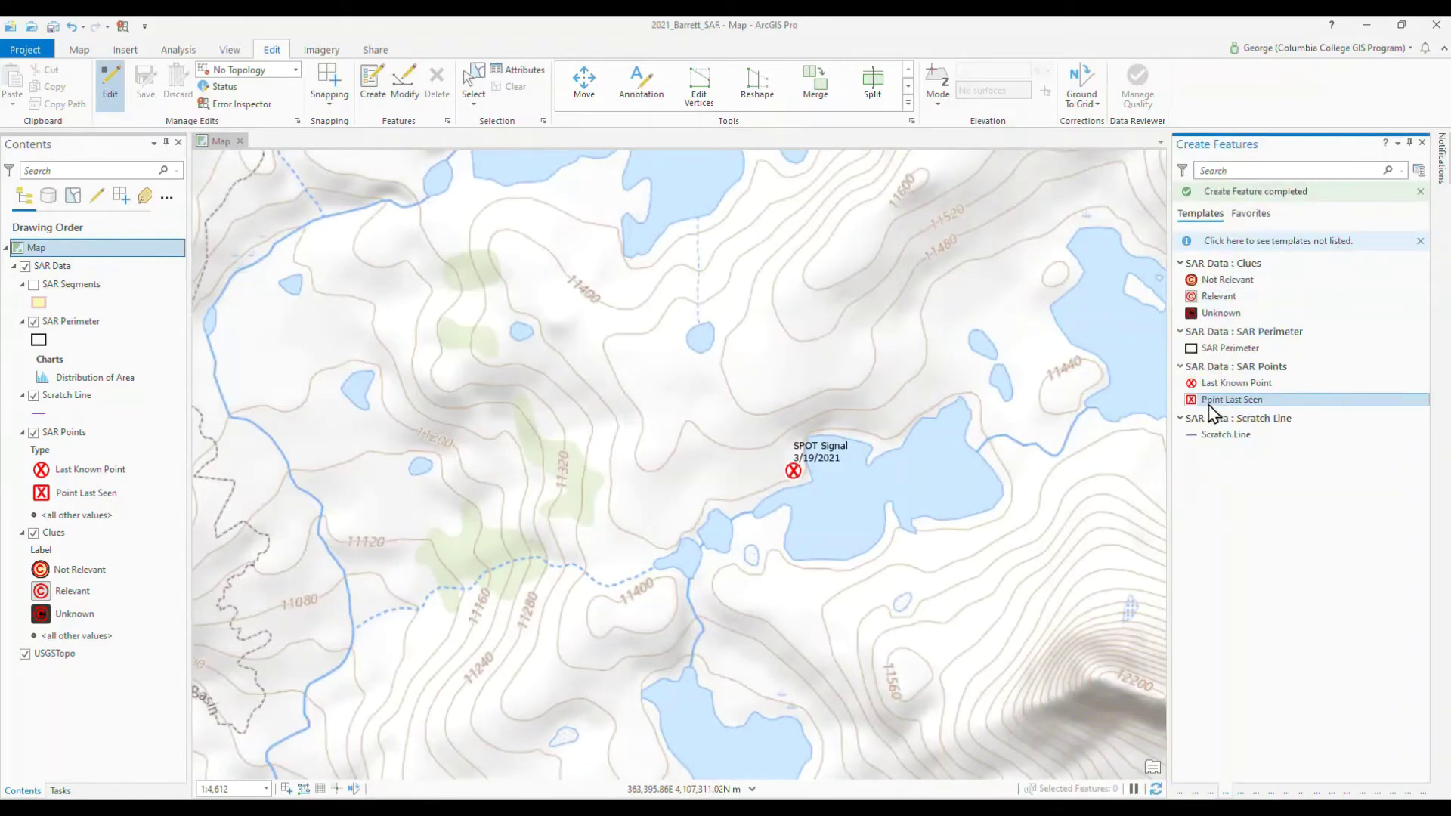
# Place a Relevant clue point just north-west of the SPOT Signal.
pyautogui.click(1222, 299)
pyautogui.click(691, 418)
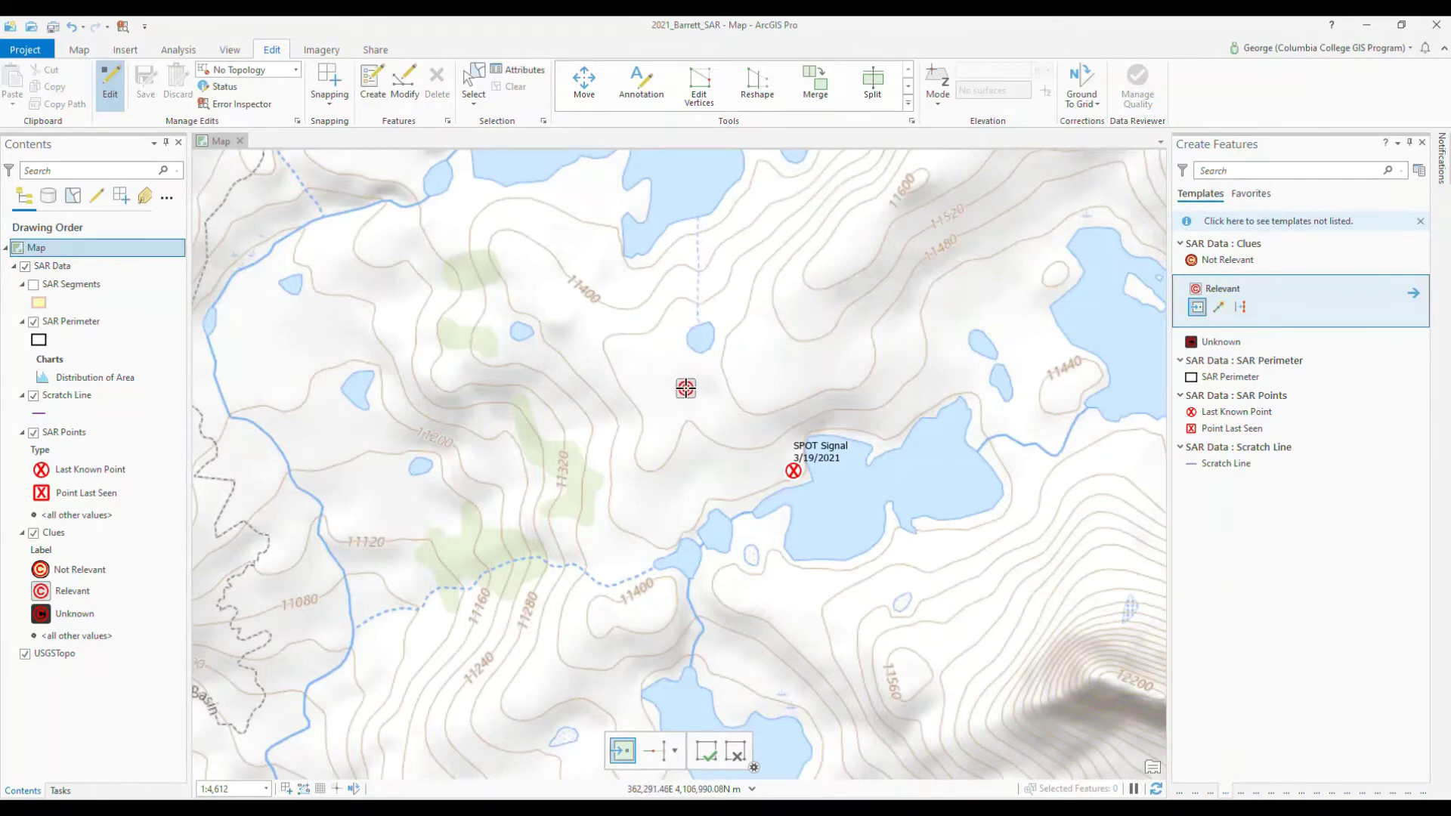
pyautogui.click(686, 388)
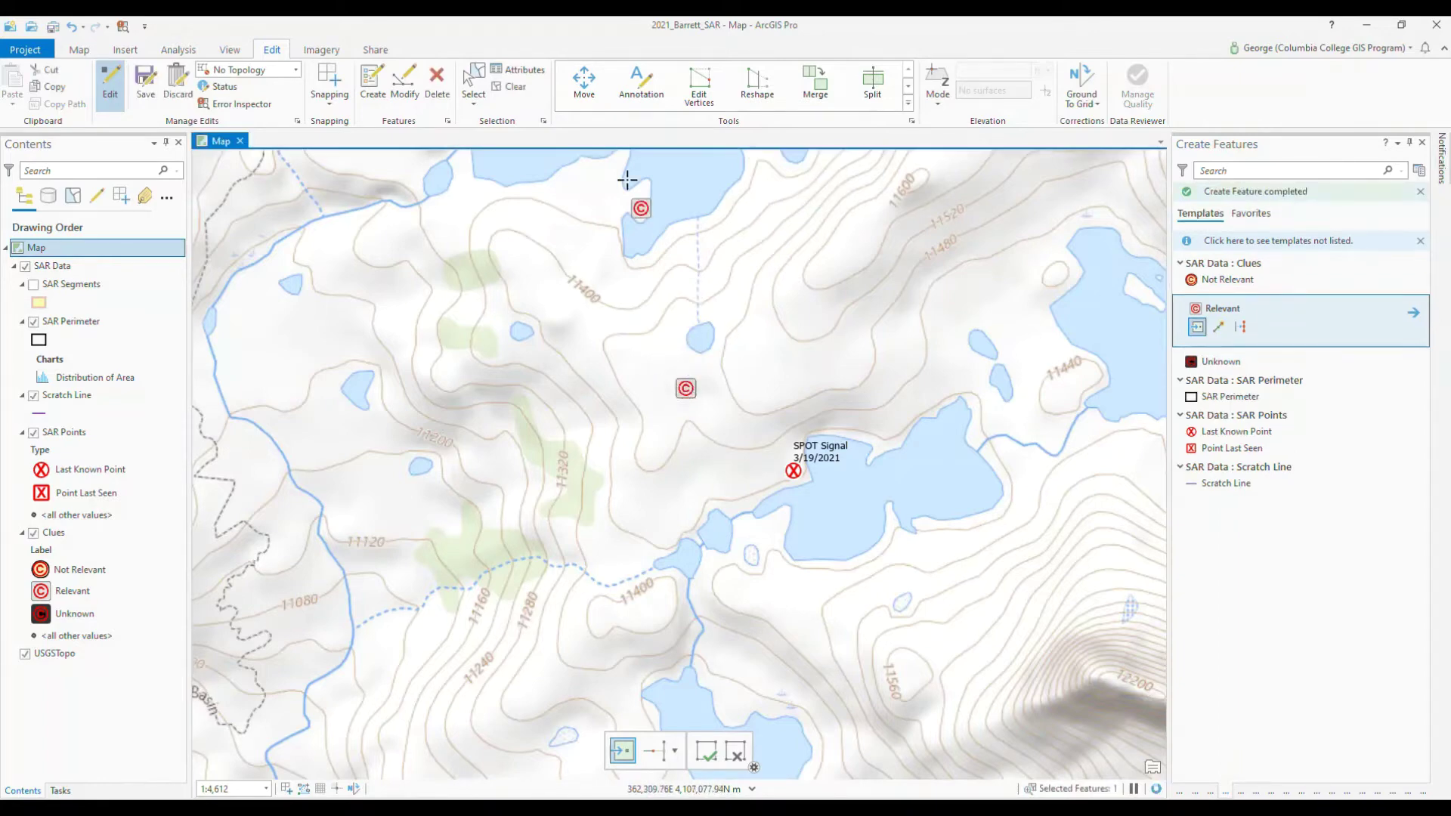
# Set the new clue's Description attribute to 'Tracks in snow', then clear the selection.
pyautogui.click(514, 69)
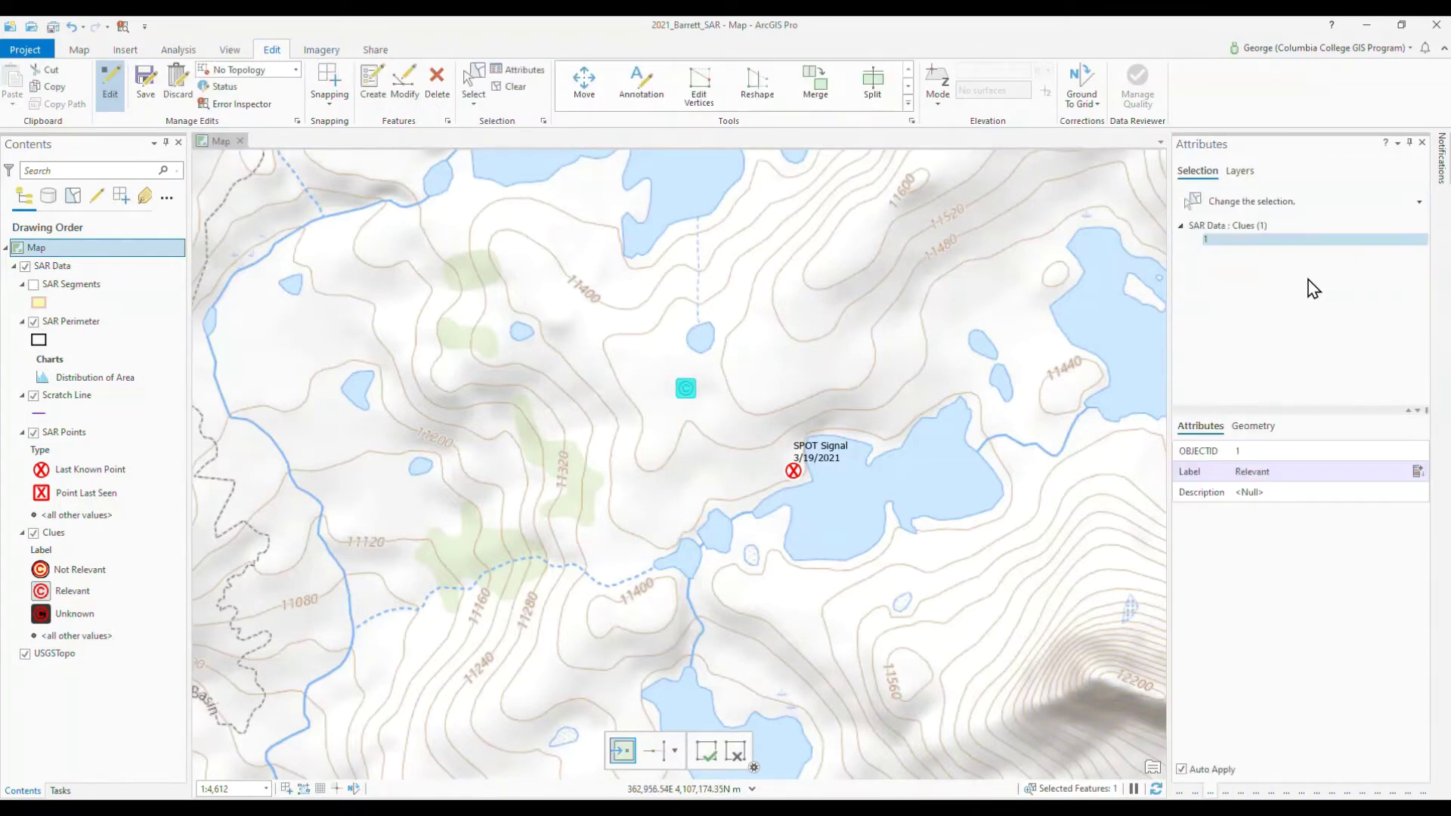
pyautogui.click(1292, 493)
pyautogui.write('fTrack')
pyautogui.press('BackSpace')
pyautogui.press('BackSpace')
pyautogui.press('BackSpace')
pyautogui.press('BackSpace')
pyautogui.press('BackSpace')
pyautogui.press('BackSpace')
pyautogui.write('Track')
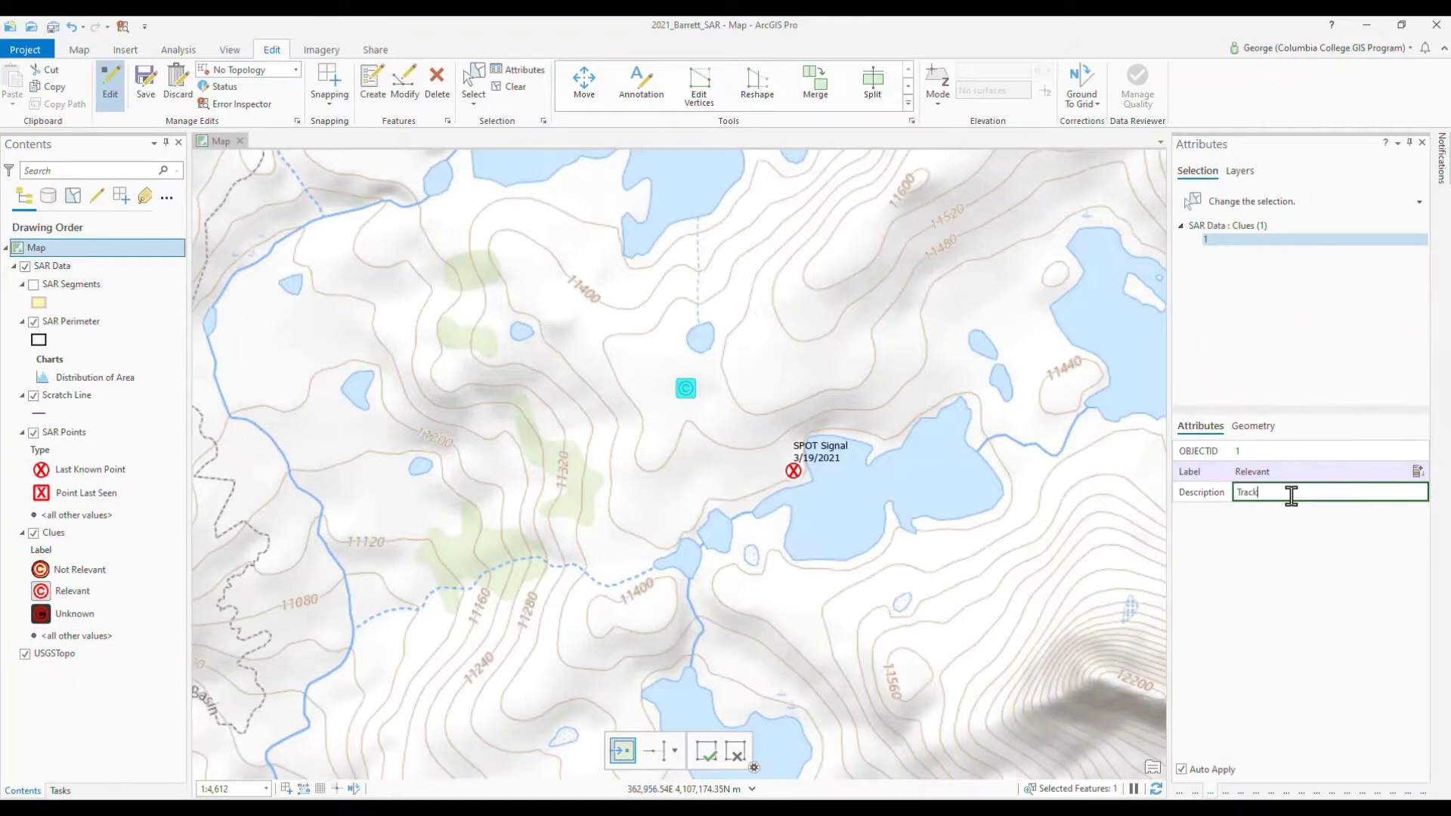
pyautogui.write('s in sno')
pyautogui.press('Return')
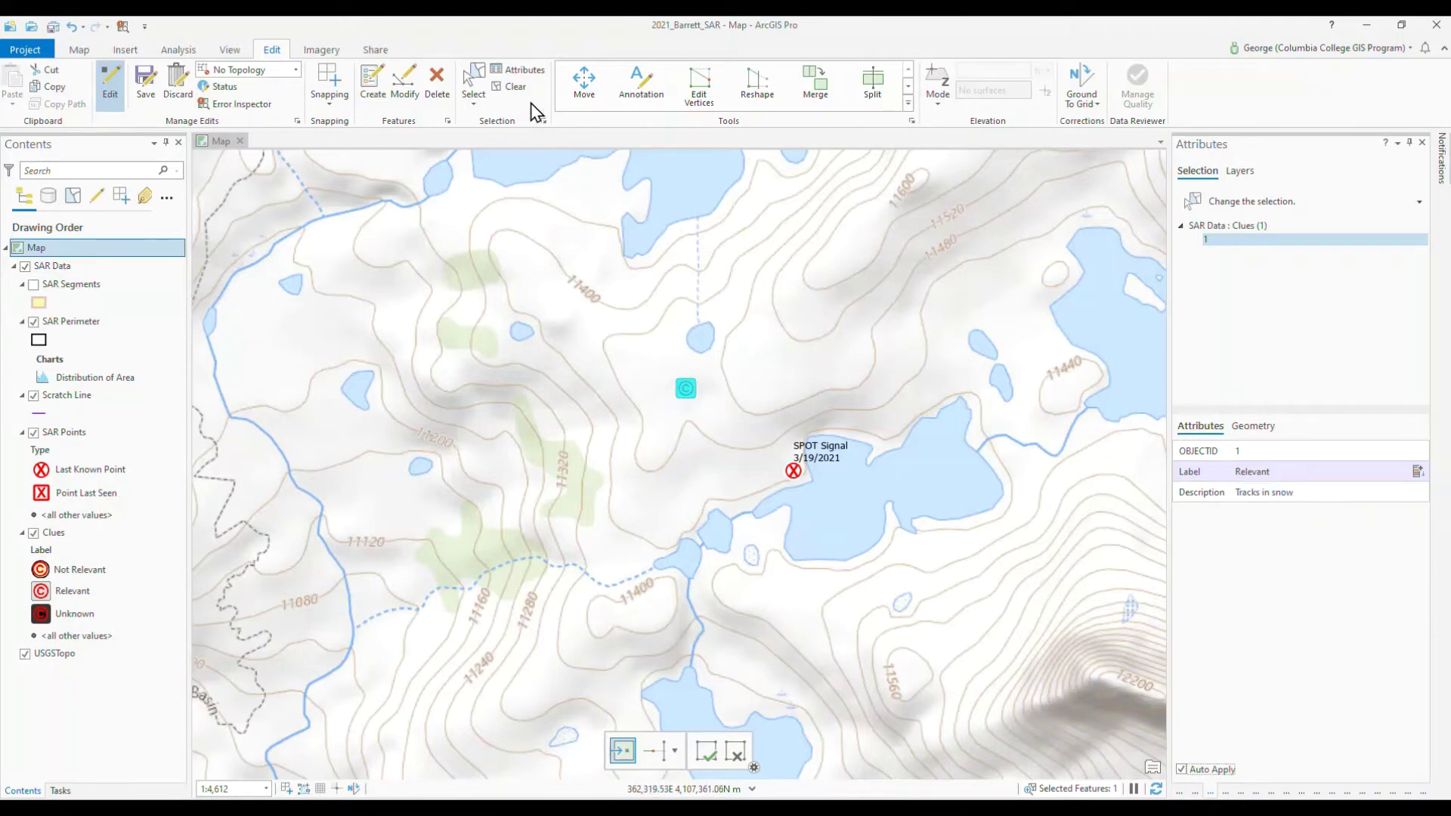
pyautogui.click(516, 87)
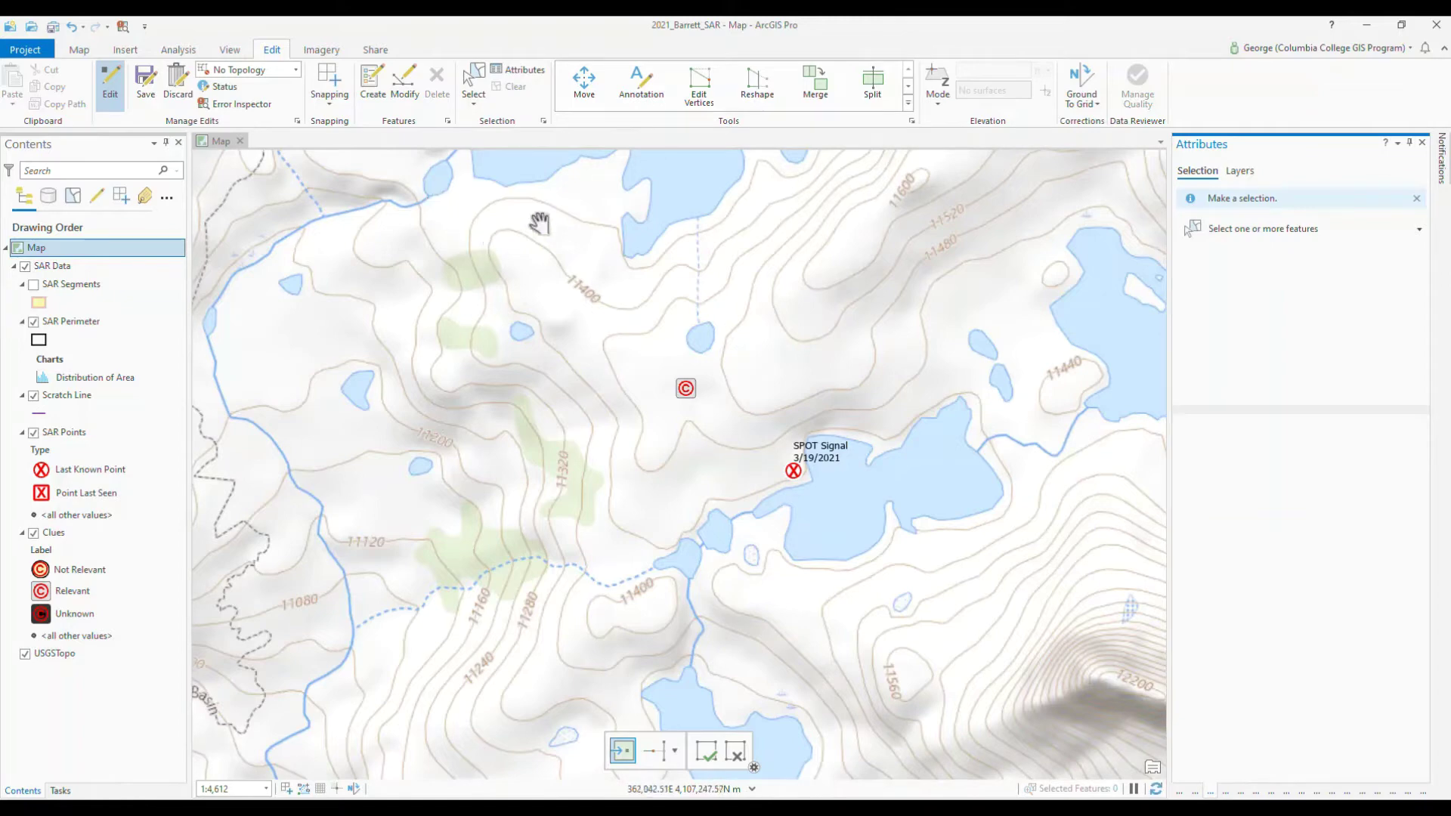
# Pan from the SPOT Signal past Dusy Basin to centre Bishop Pass and its lake.
pyautogui.moveTo(539, 223); pyautogui.dragTo(793, 724)
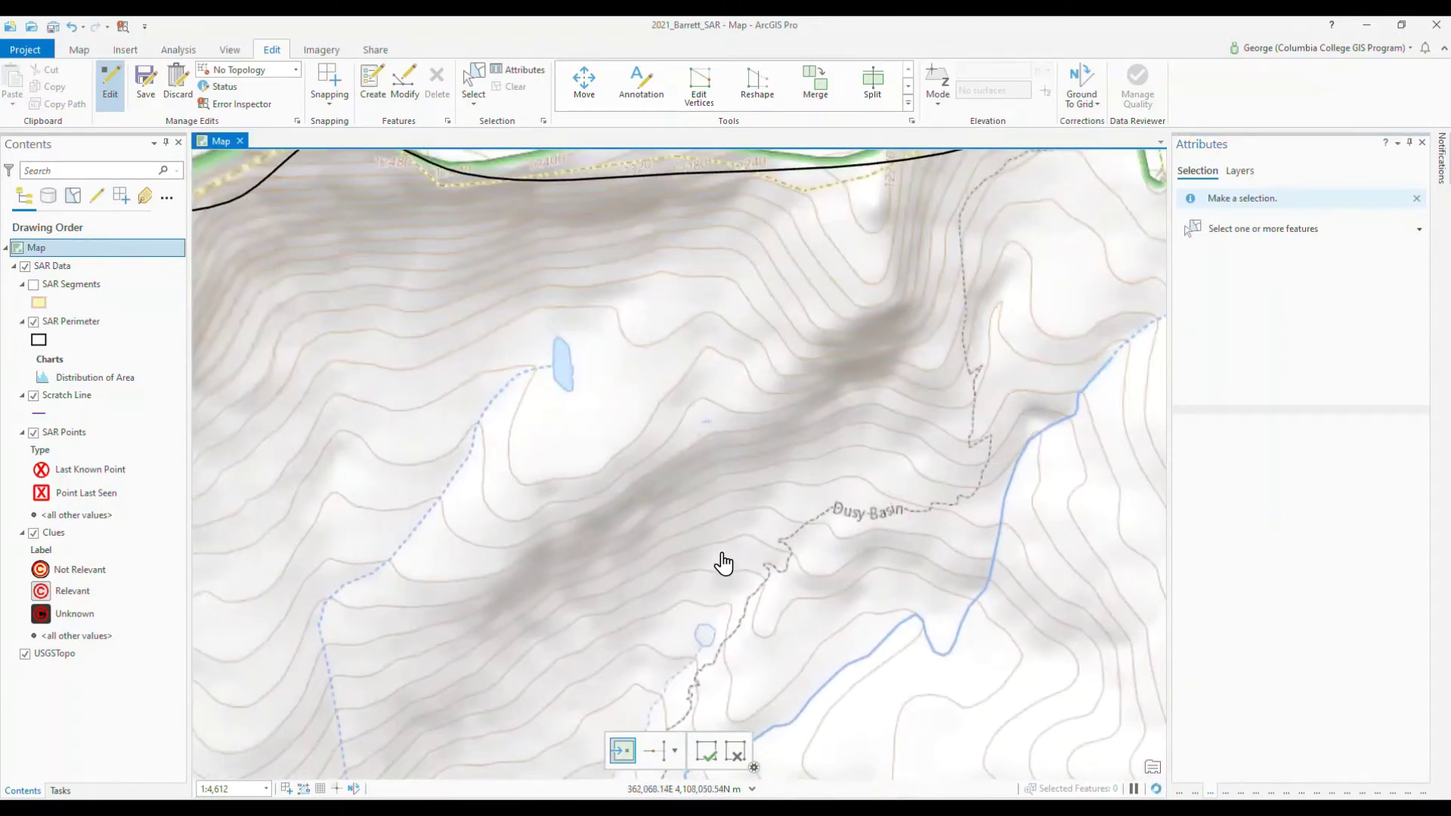
pyautogui.moveTo(710, 430); pyautogui.dragTo(354, 667)
pyautogui.moveTo(615, 534); pyautogui.dragTo(443, 622)
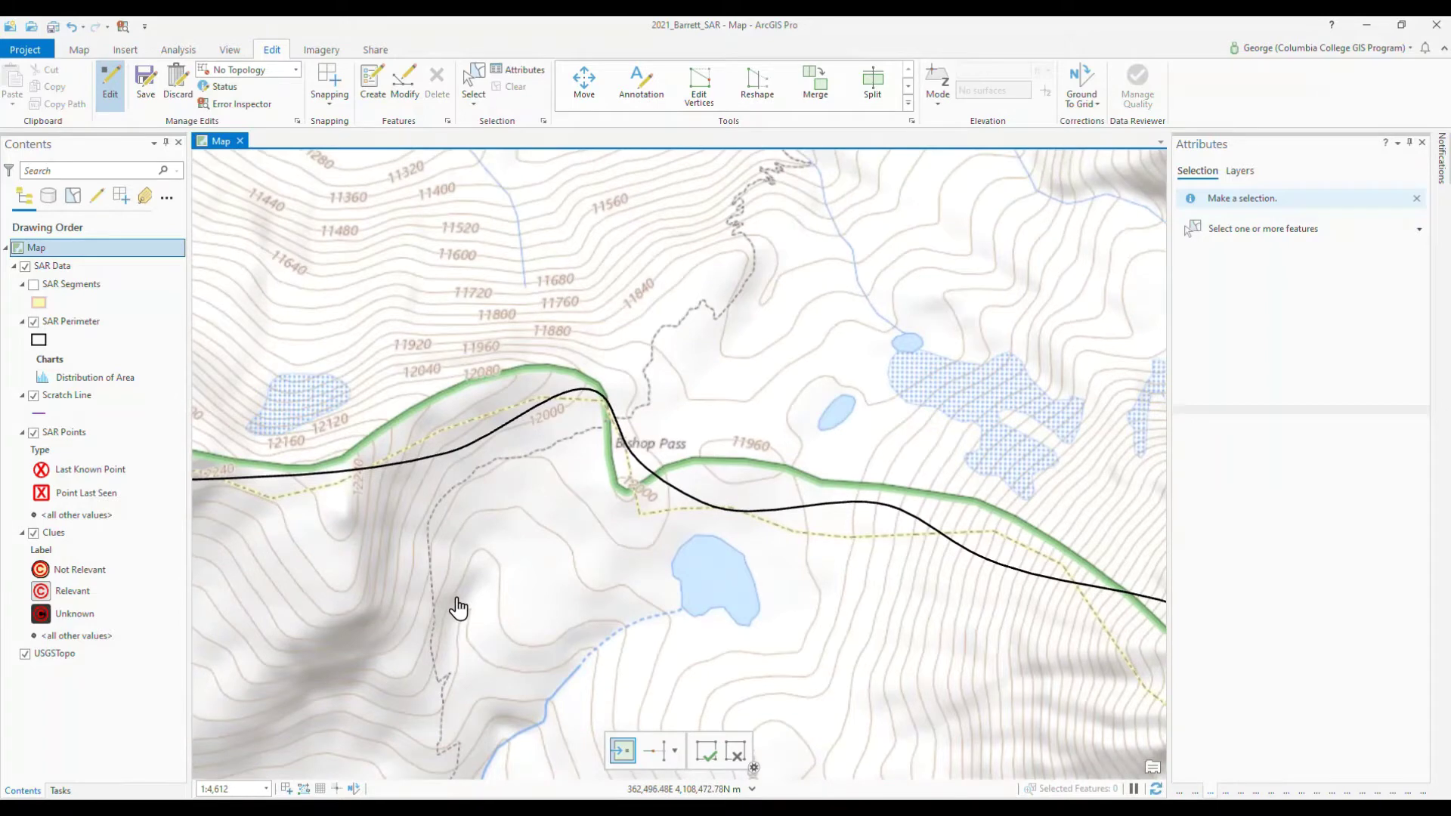
pyautogui.moveTo(476, 587); pyautogui.dragTo(456, 638)
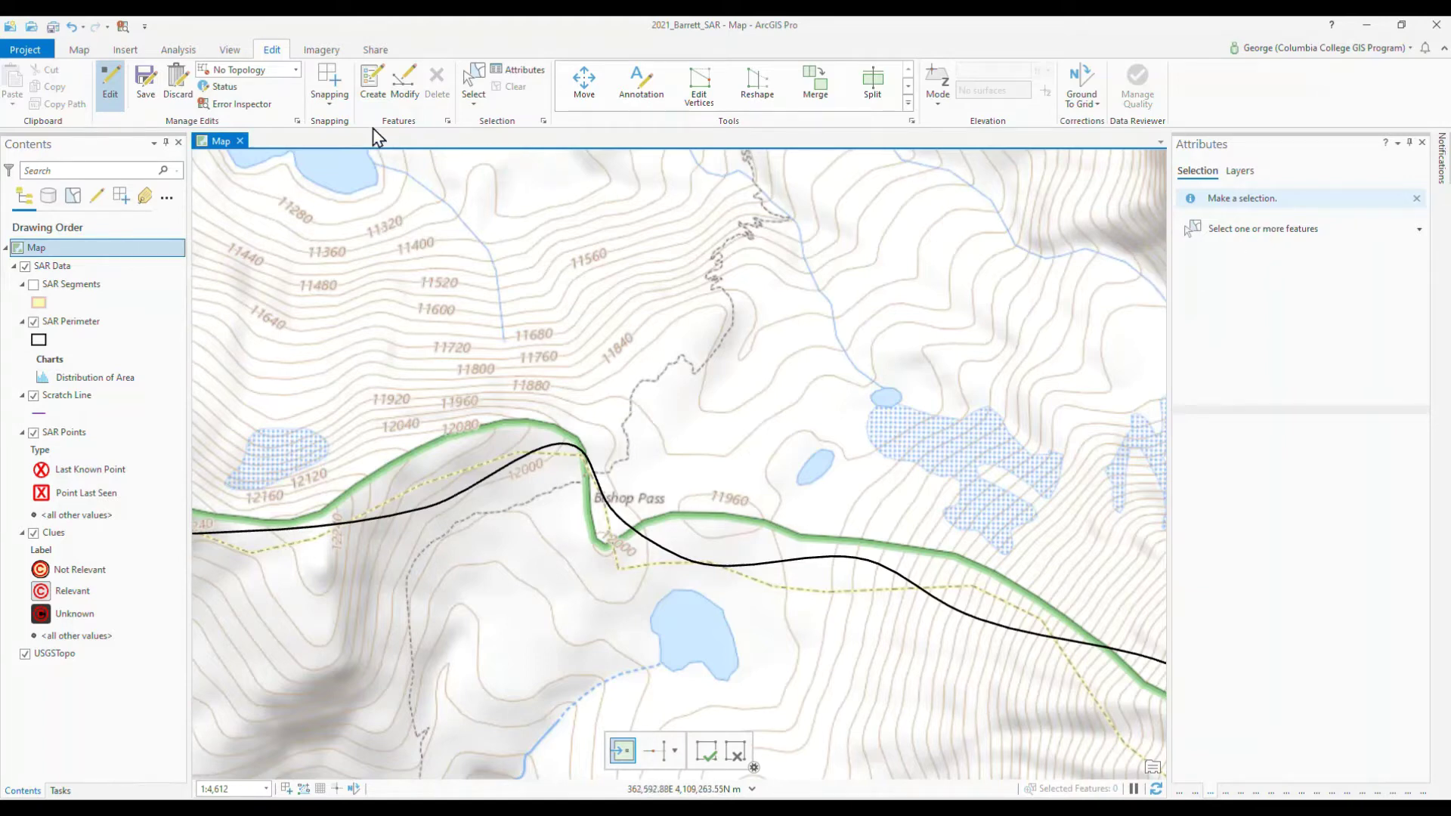
# Place a Point Last Seen on the trail just north of Bishop Pass.
pyautogui.click(372, 81)
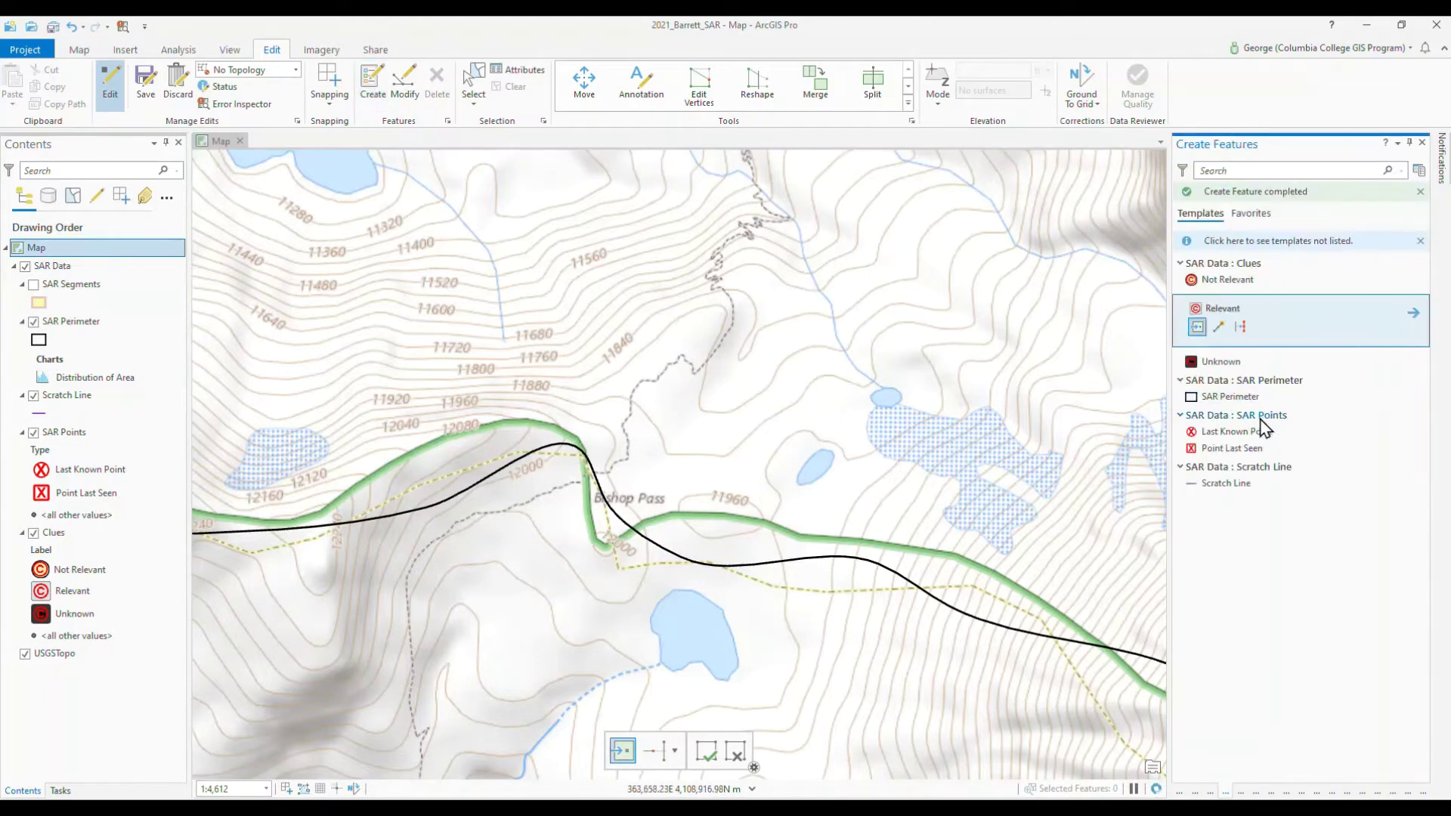
pyautogui.click(1244, 451)
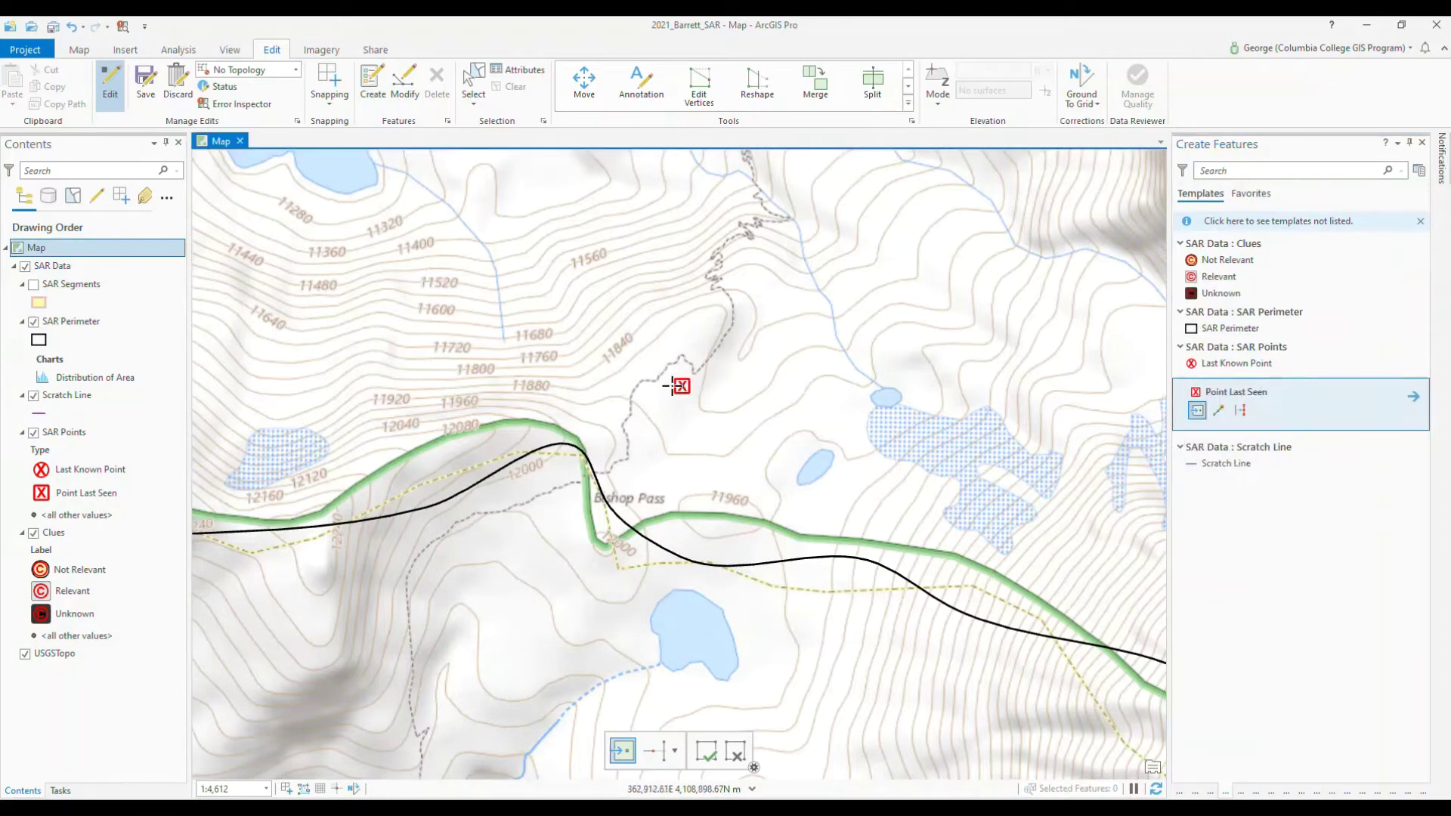
pyautogui.click(632, 411)
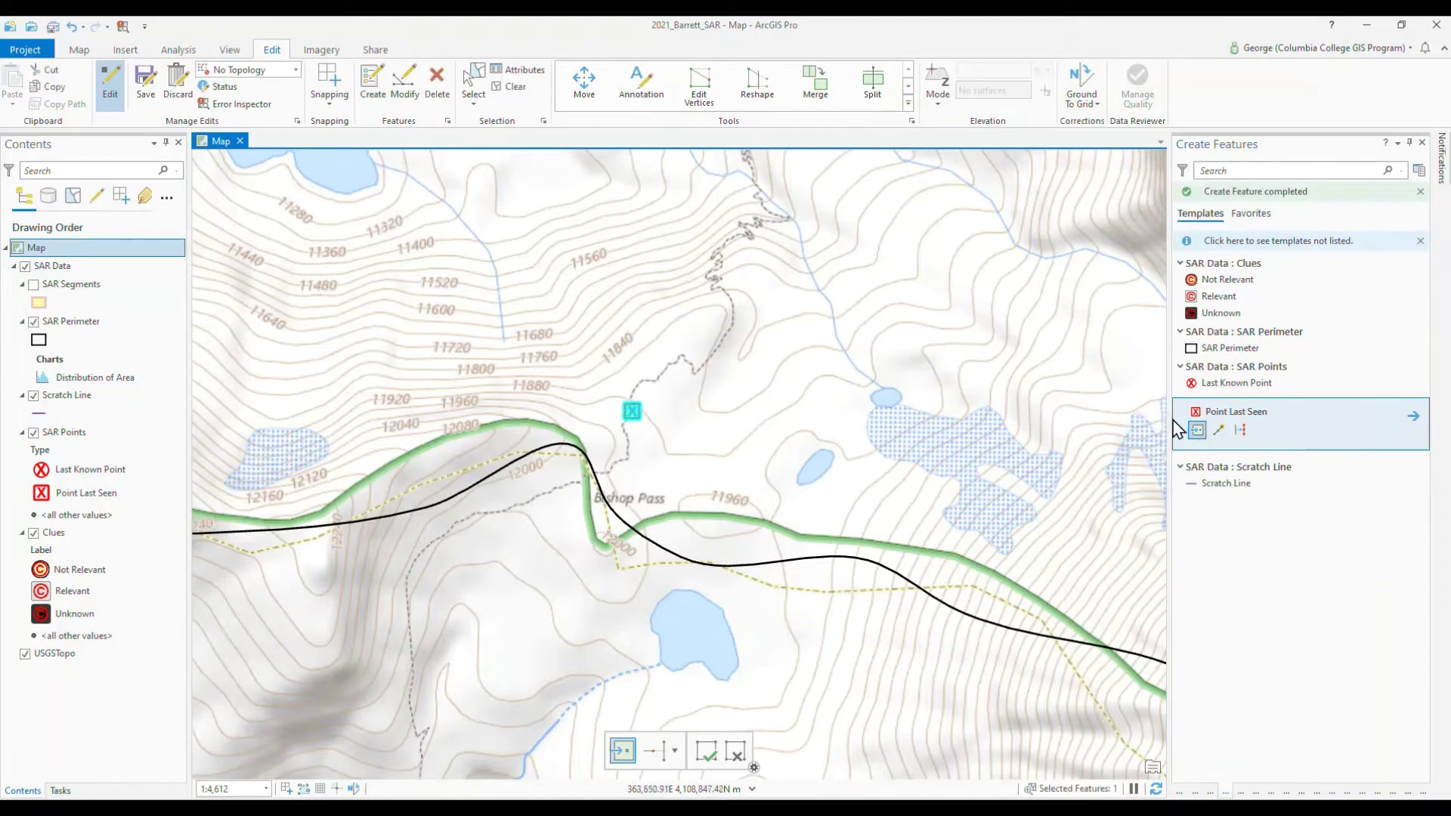
# Give the Point Last Seen the label 'Seen by hiker'.
pyautogui.click(505, 76)
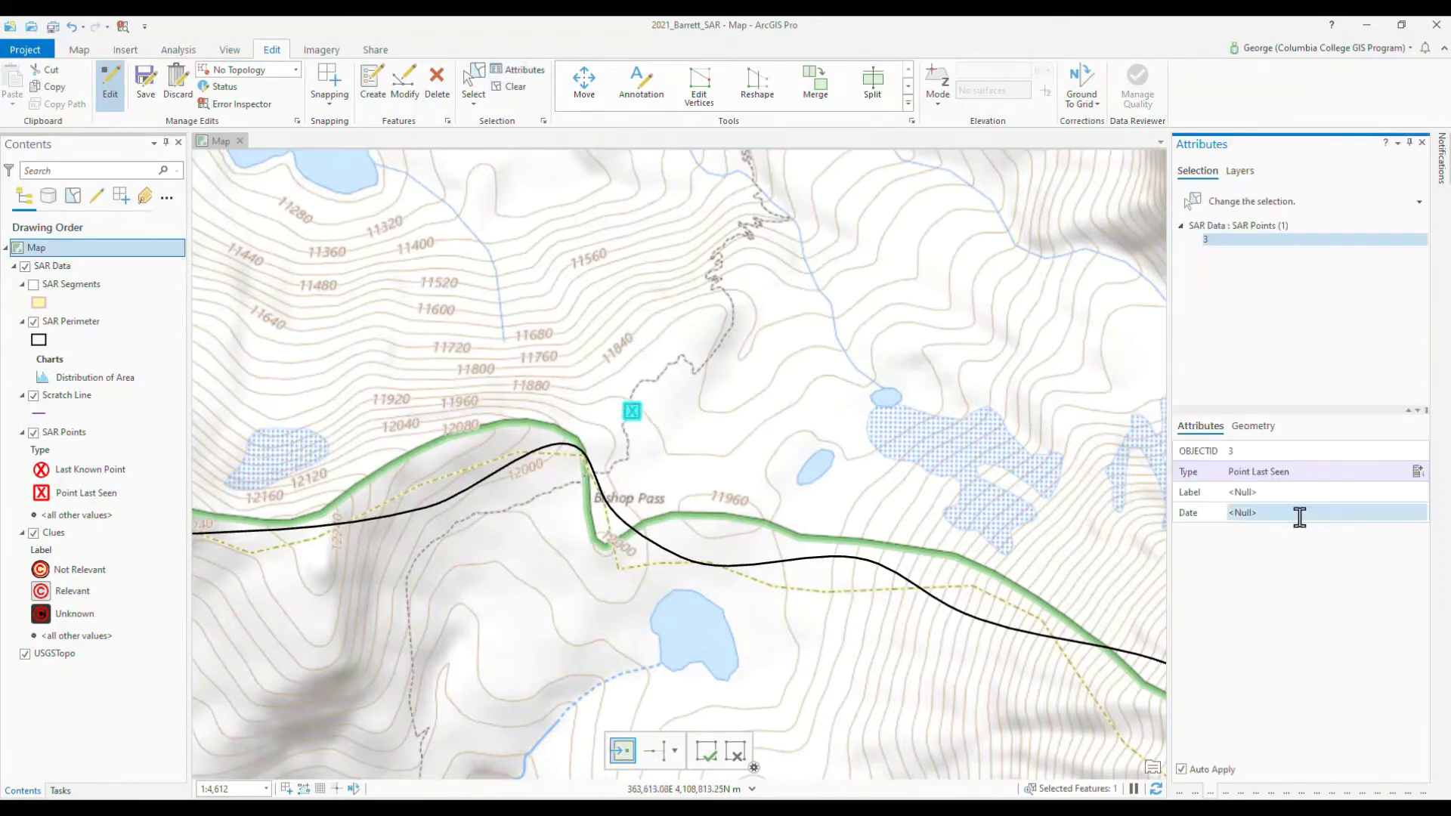
pyautogui.click(1292, 492)
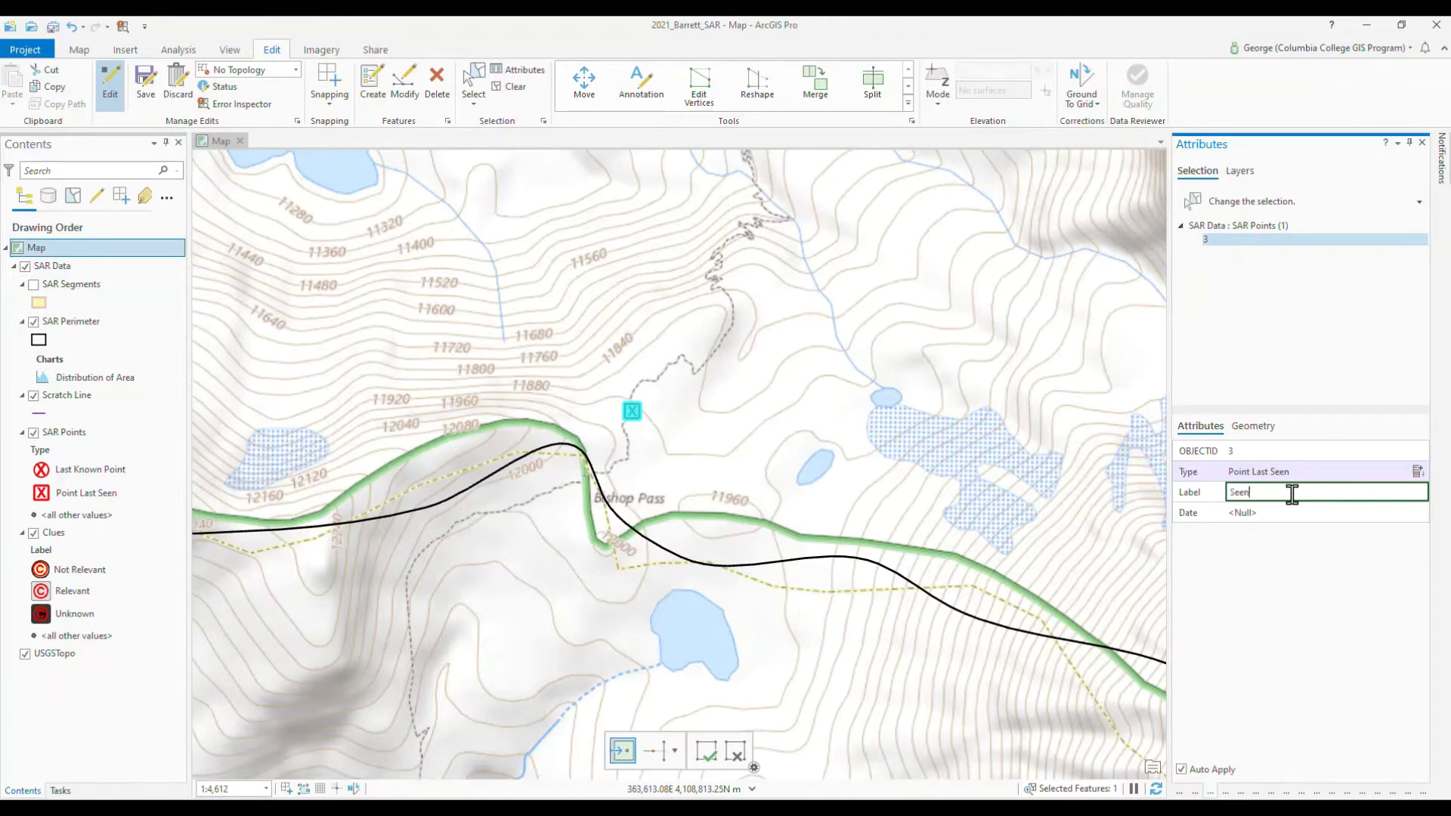
pyautogui.write('by hiker')
pyautogui.click(1307, 512)
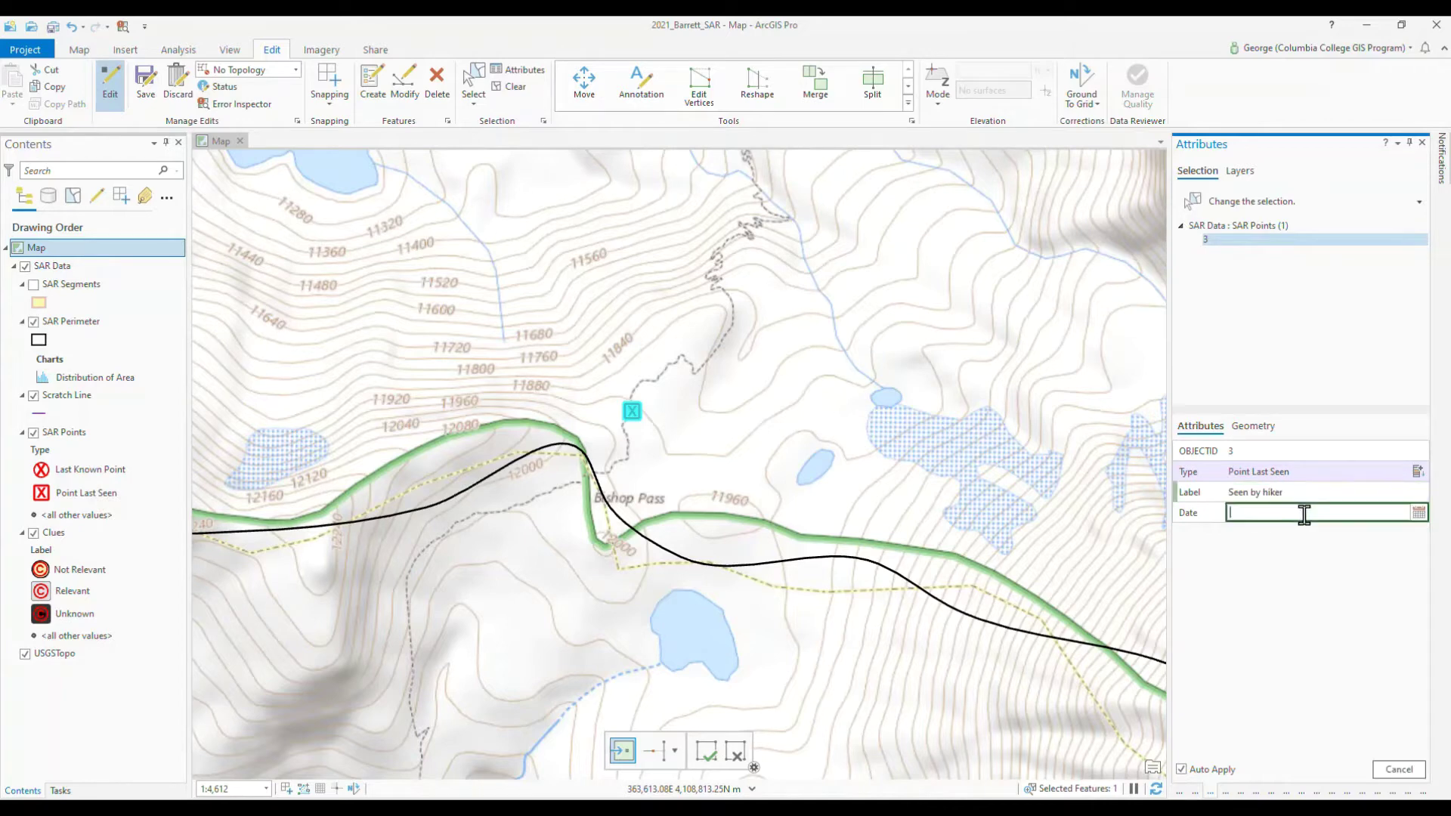
# Set its date to 3/17/2021 8:00 AM, then move the point just below its label.
pyautogui.click(1419, 512)
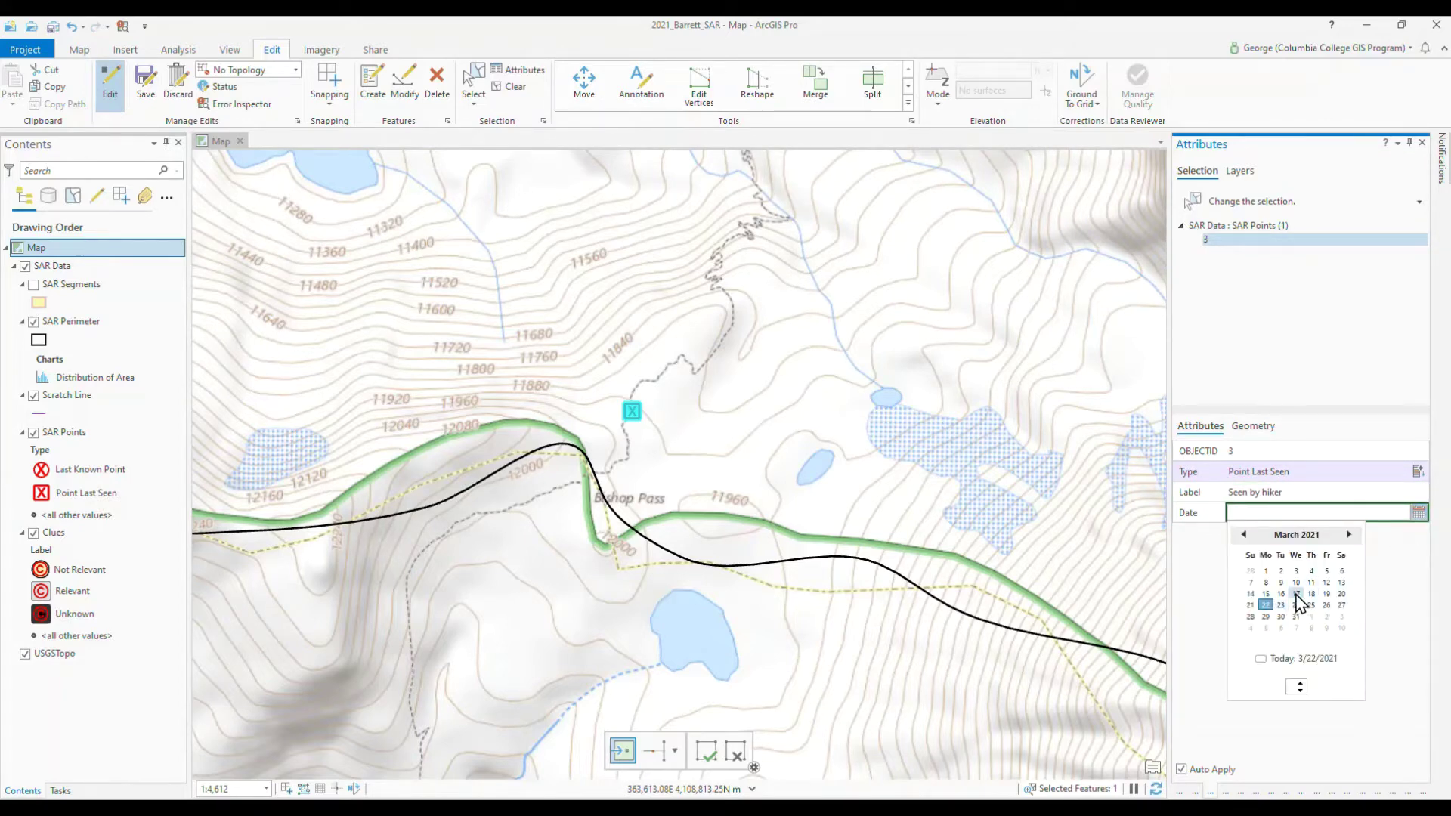
pyautogui.click(1296, 595)
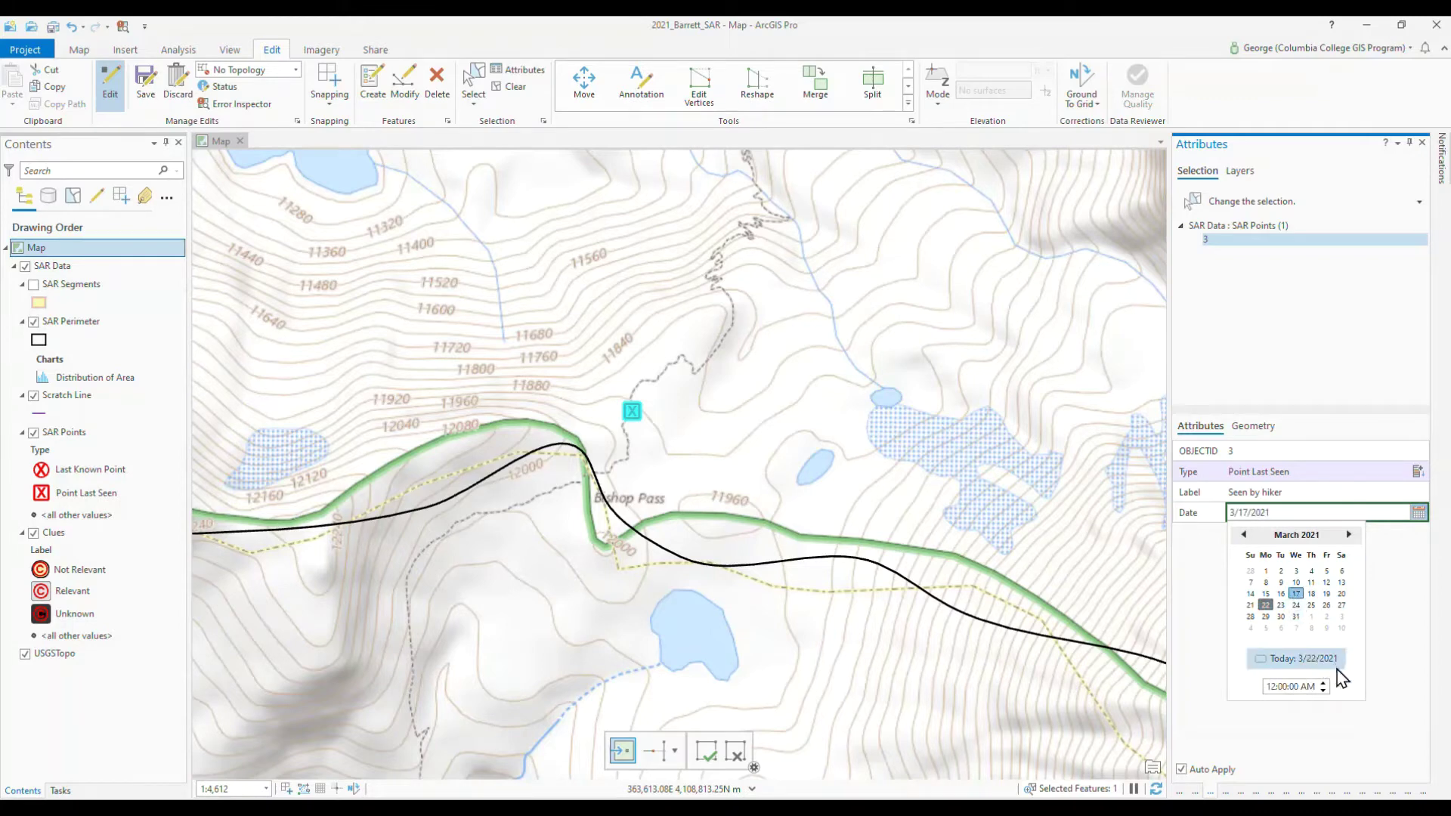
pyautogui.click(1322, 683)
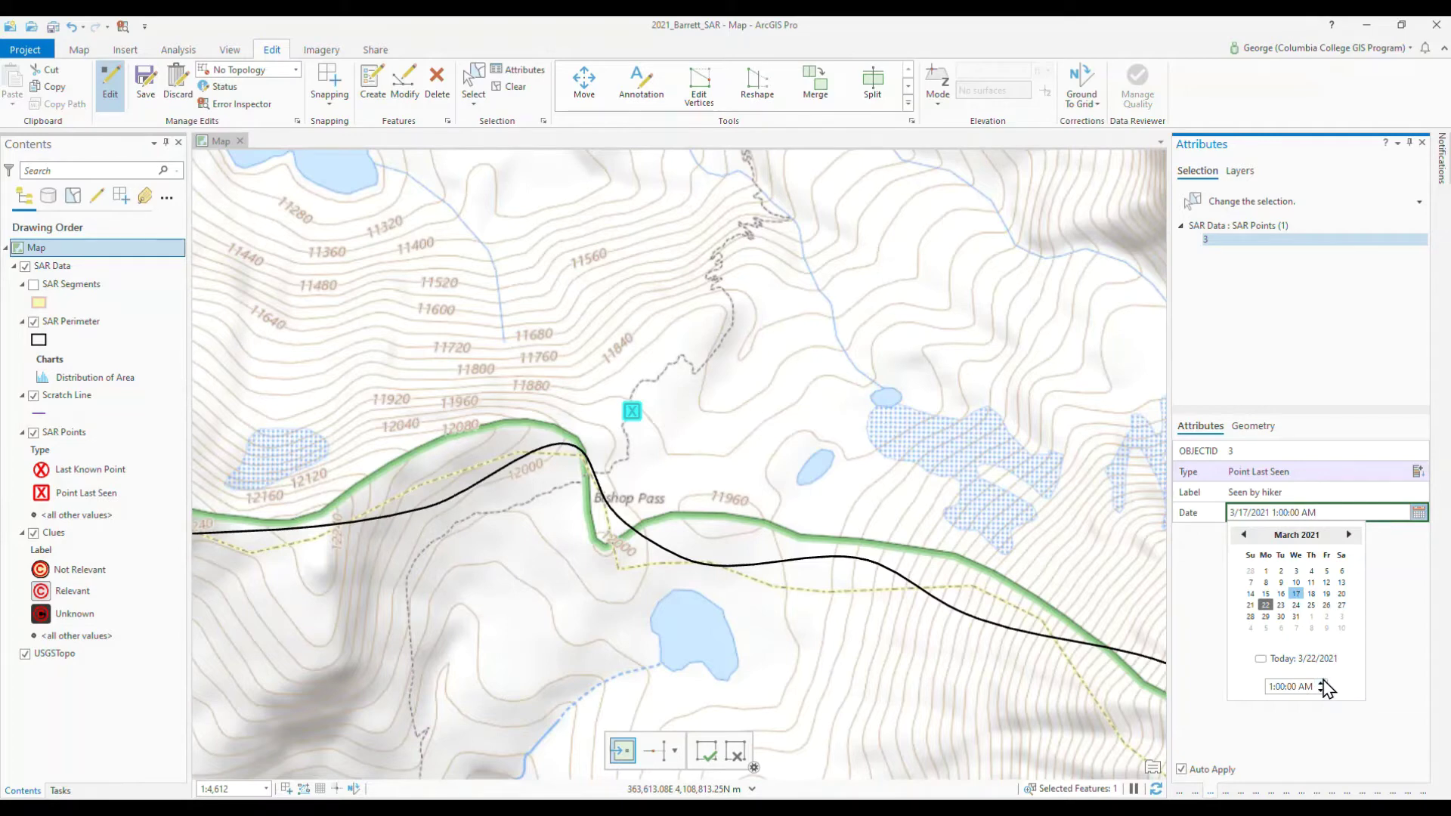
pyautogui.click(1322, 683)
pyautogui.click(1322, 683)
pyautogui.click(1322, 682)
pyautogui.press('Return')
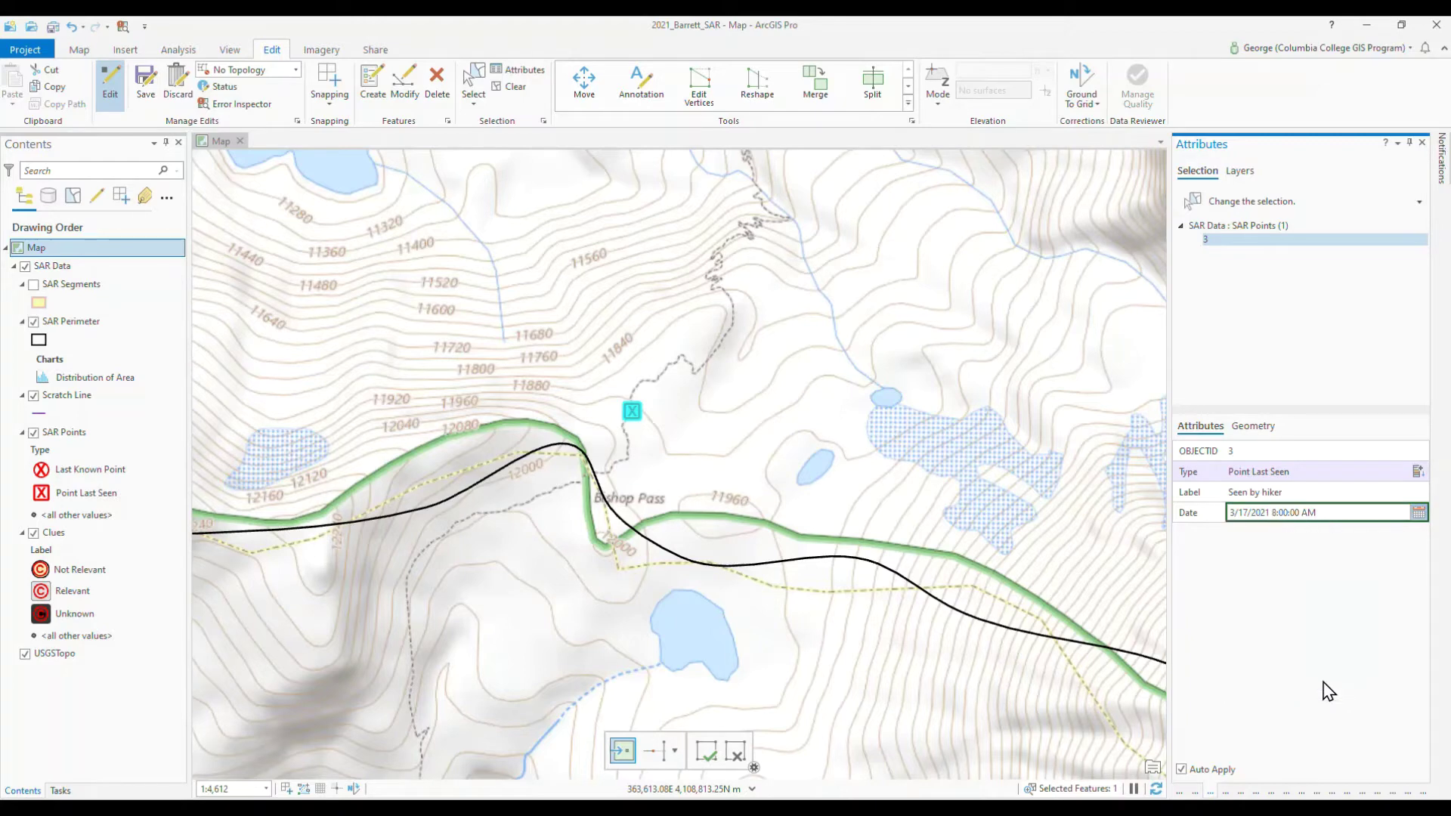
pyautogui.click(1322, 587)
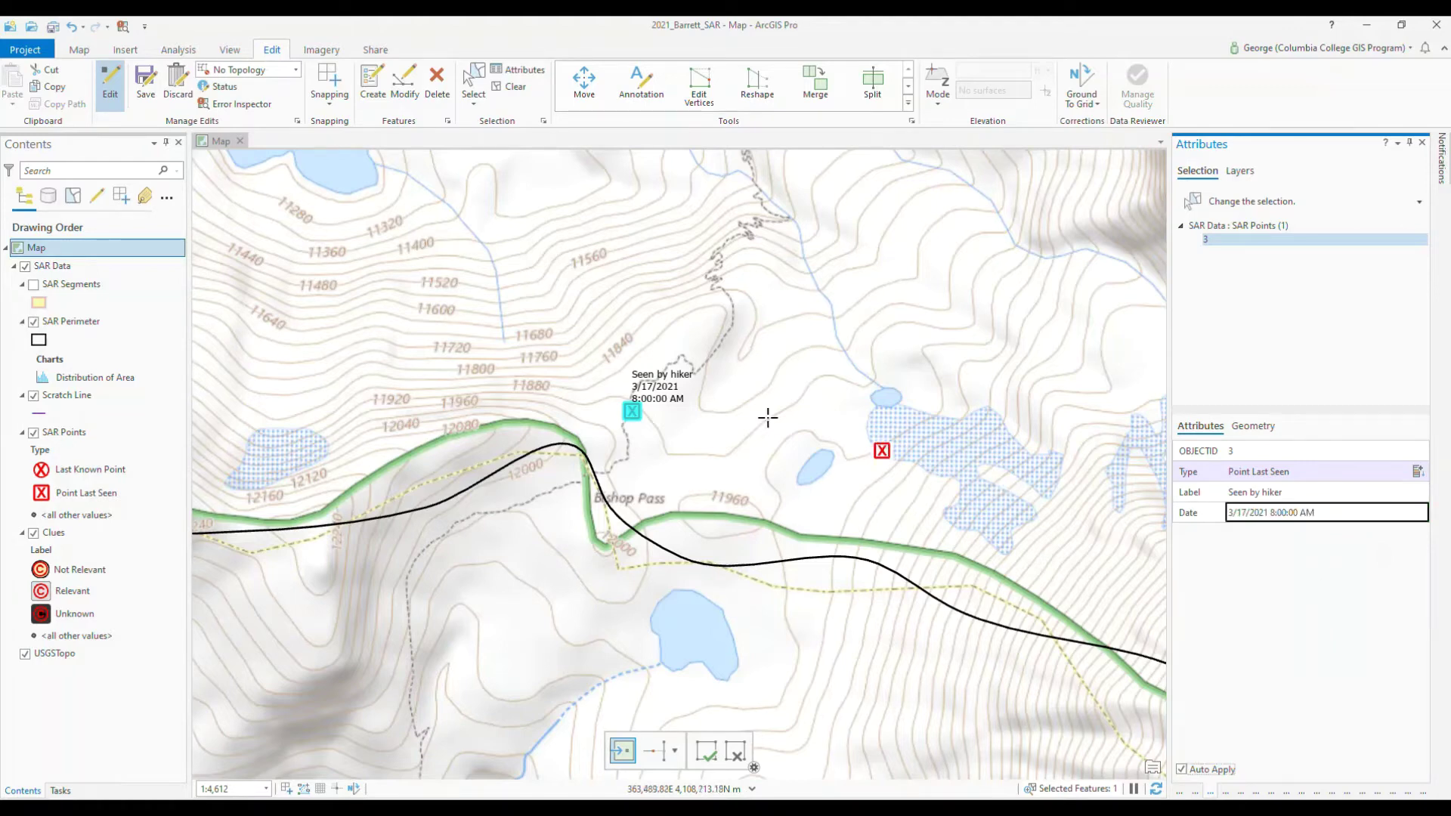
pyautogui.moveTo(637, 423); pyautogui.dragTo(668, 401)
pyautogui.click(511, 86)
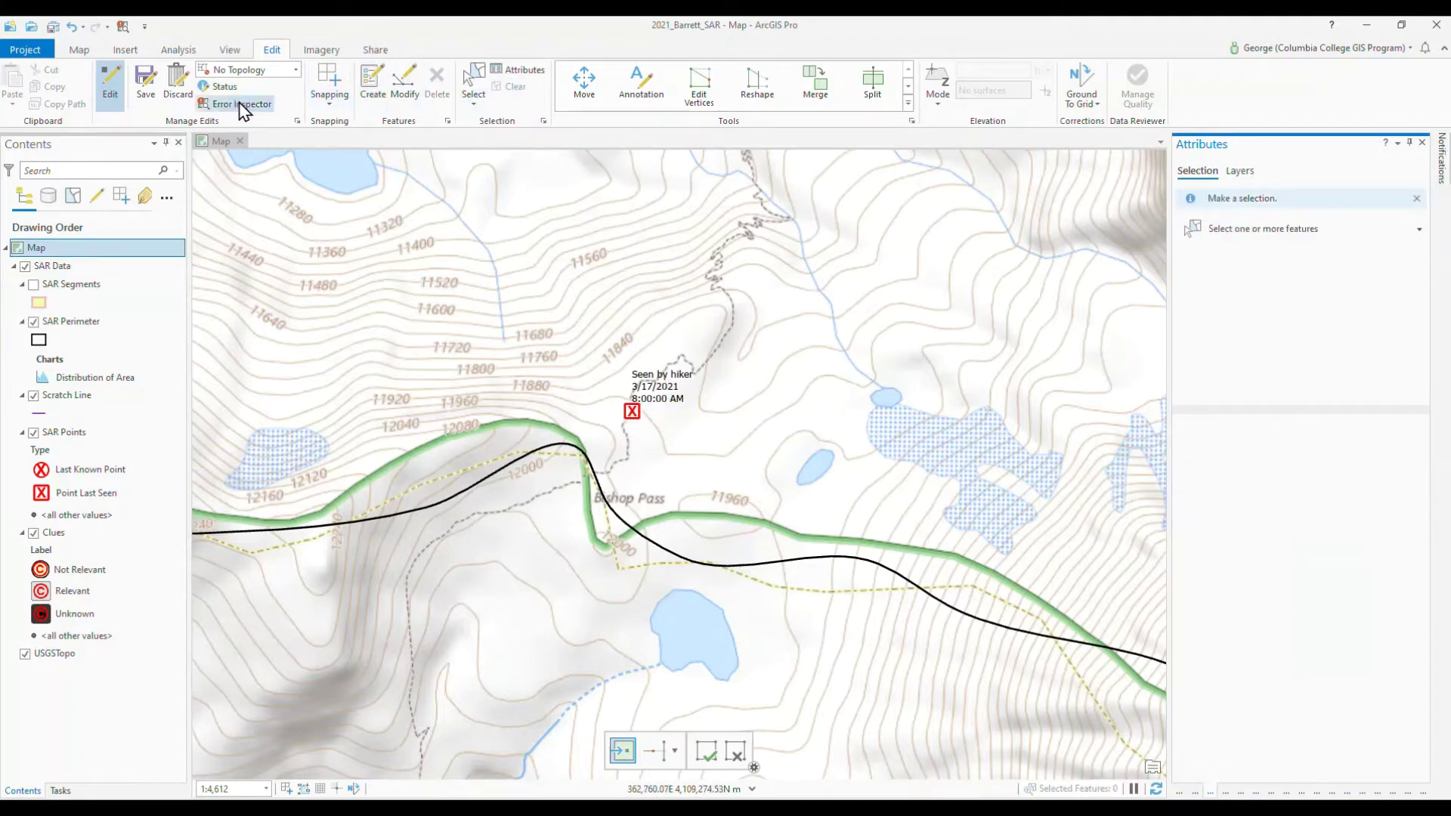
# Save all edits to the SAR points, answering Yes in the Save Edits dialog.
pyautogui.click(151, 88)
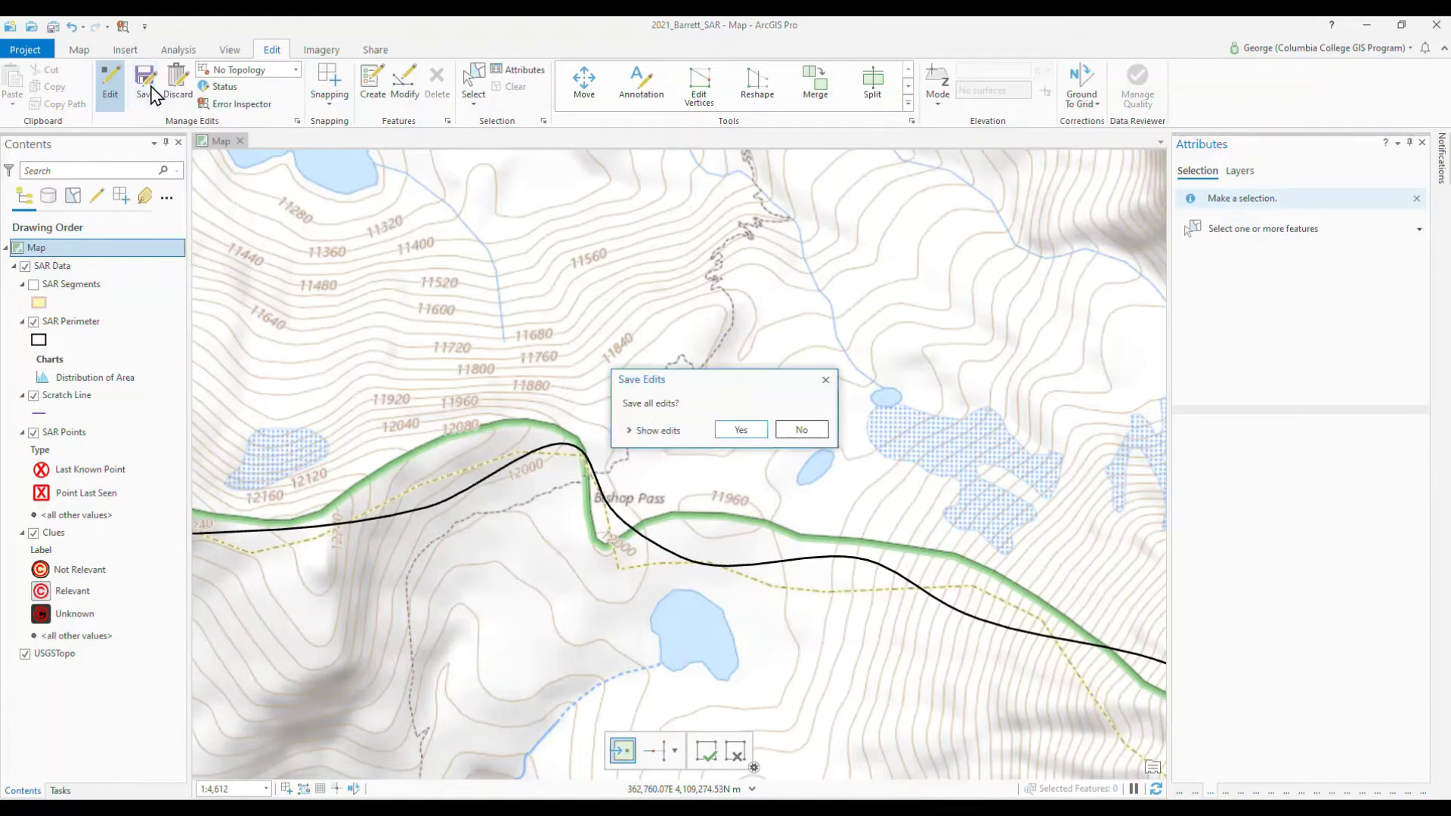
pyautogui.click(740, 430)
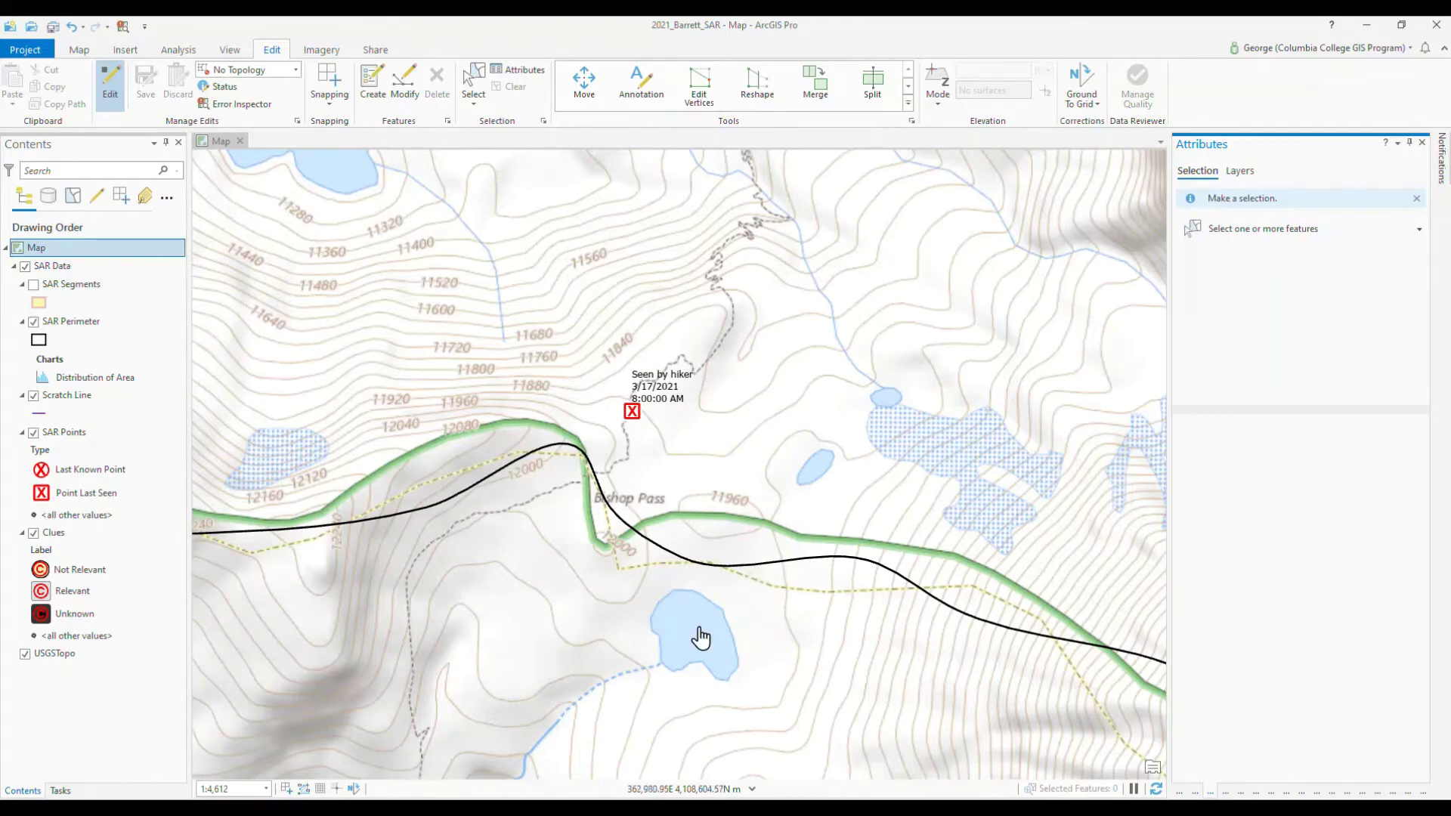
# Pan the map north past the SPOT Signal point to show the stream and lakes.
pyautogui.moveTo(701, 640); pyautogui.dragTo(632, 106)
pyautogui.moveTo(618, 652); pyautogui.dragTo(978, 557)
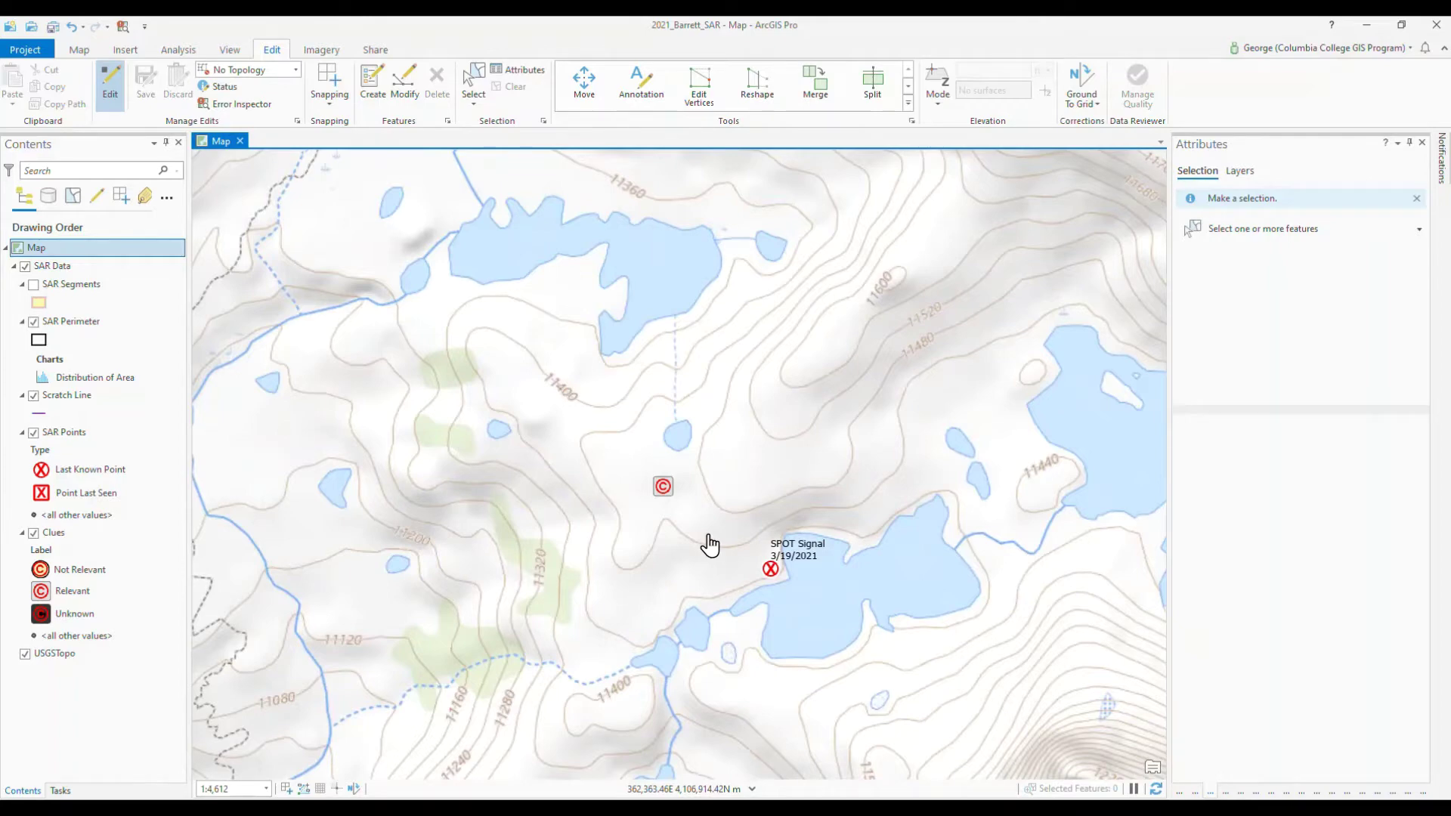
pyautogui.moveTo(709, 544); pyautogui.dragTo(684, 755)
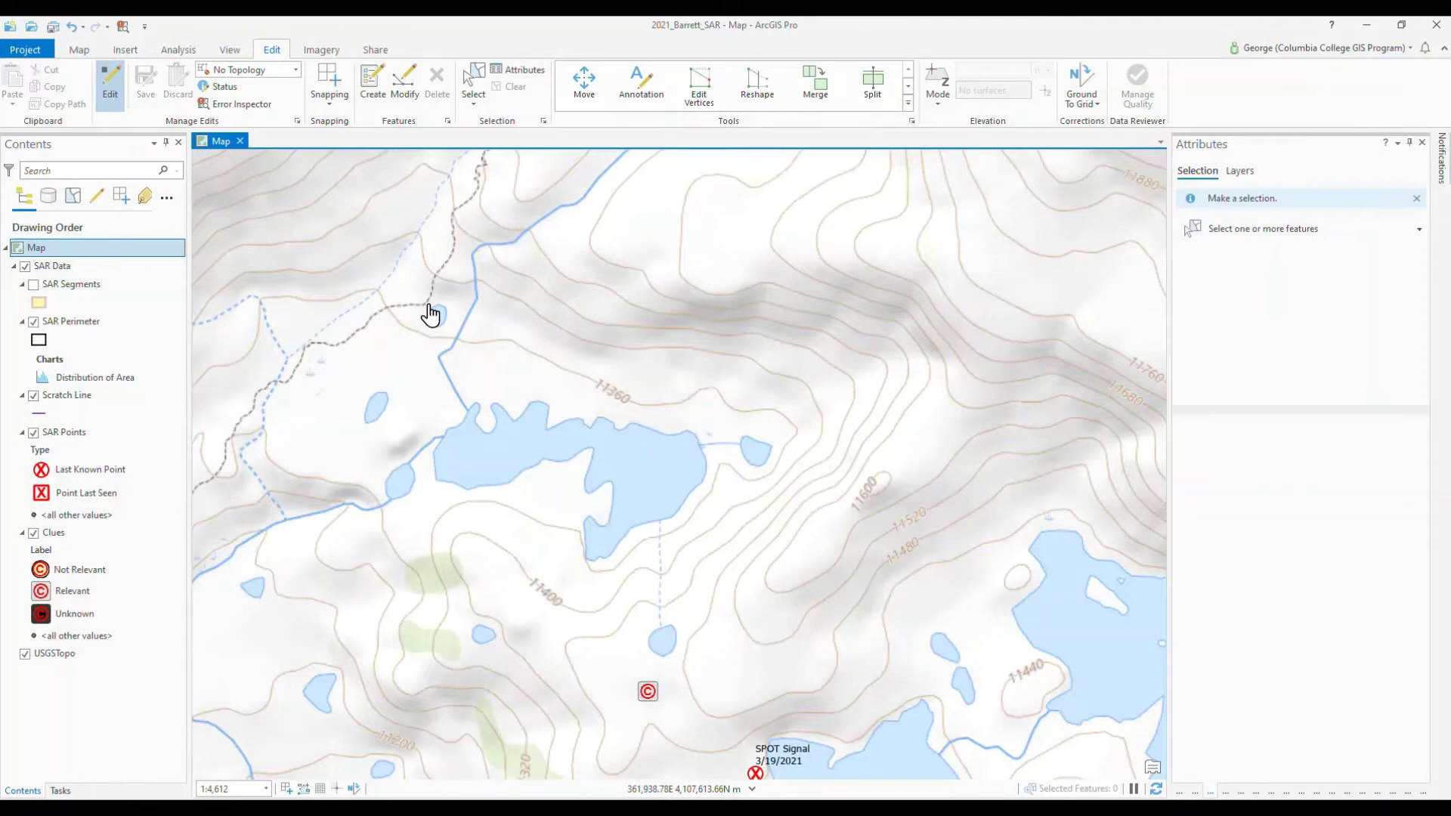
pyautogui.moveTo(431, 313); pyautogui.dragTo(583, 407)
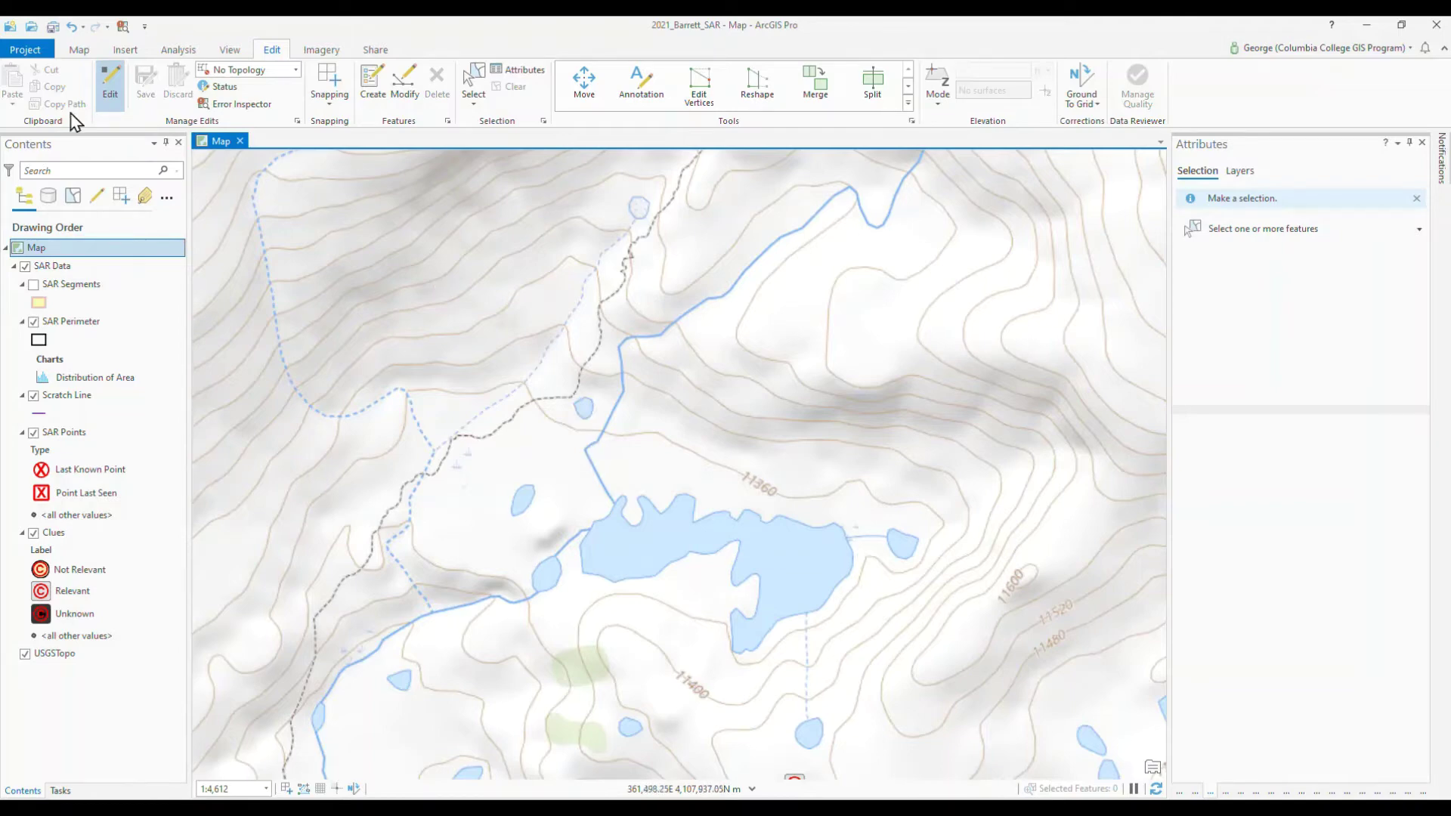
# Save the project, end editing, auto-hide the Attributes pane and pin the Catalog pane.
pyautogui.click(51, 28)
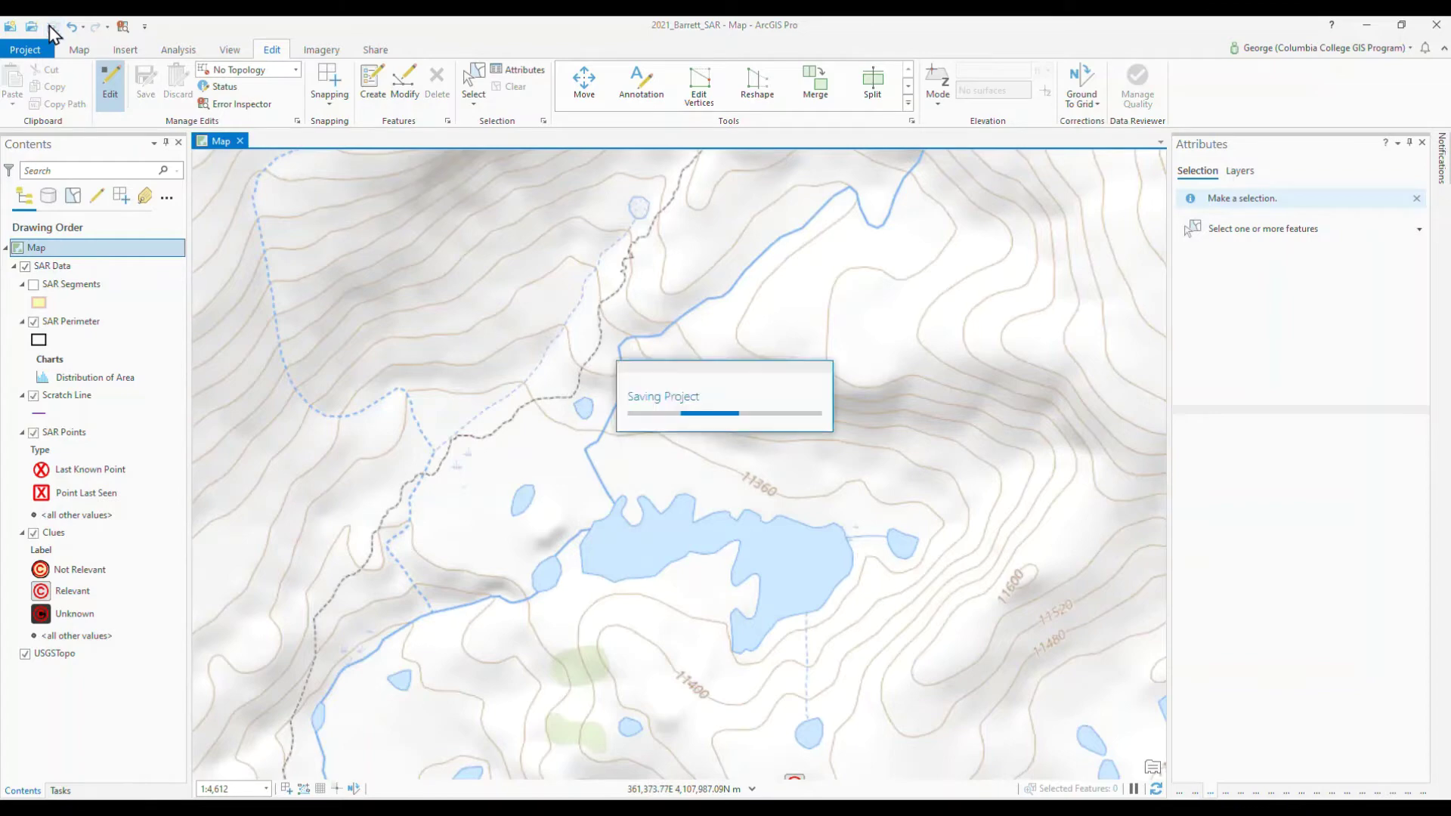
pyautogui.click(104, 89)
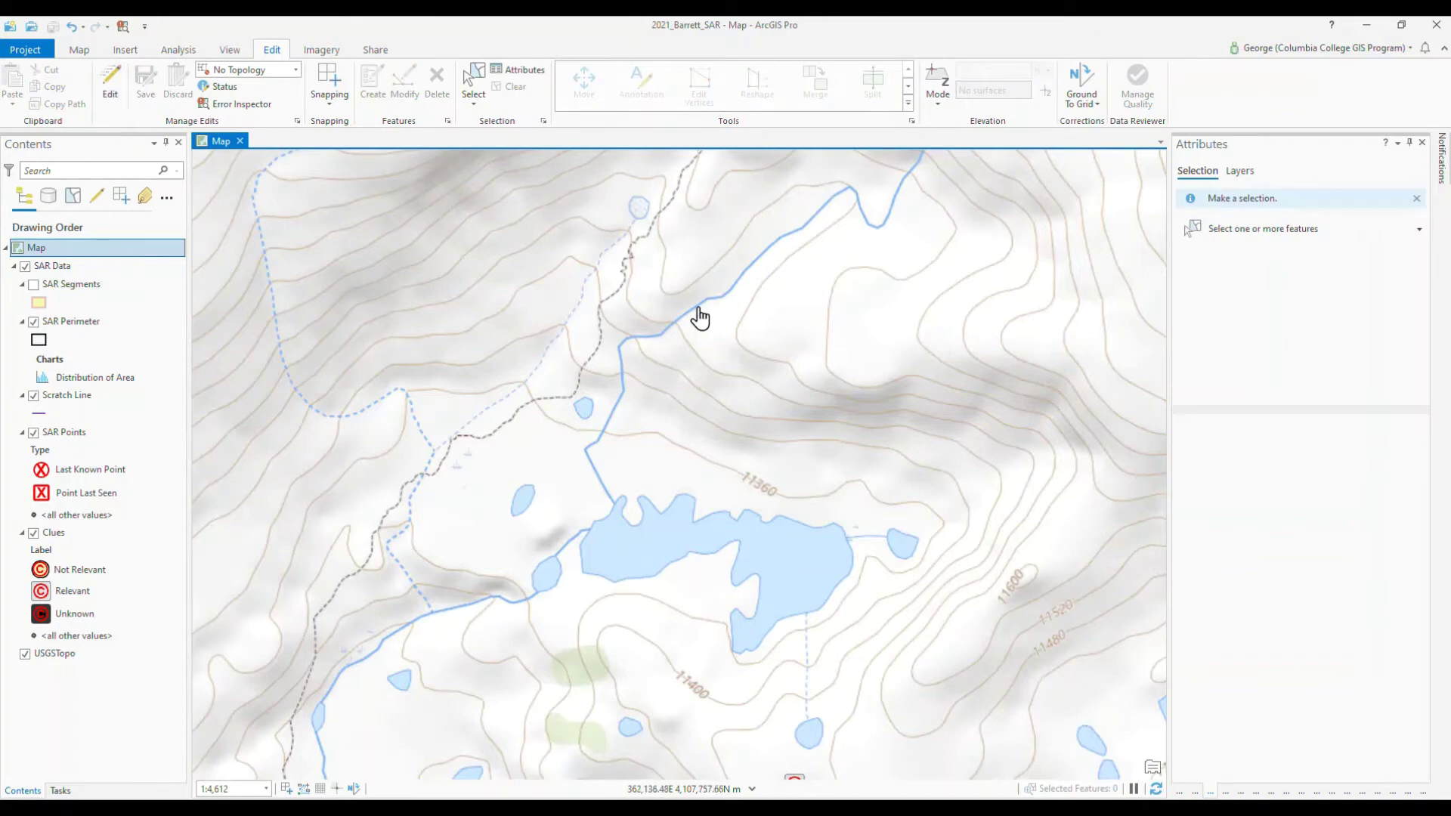
pyautogui.click(1411, 143)
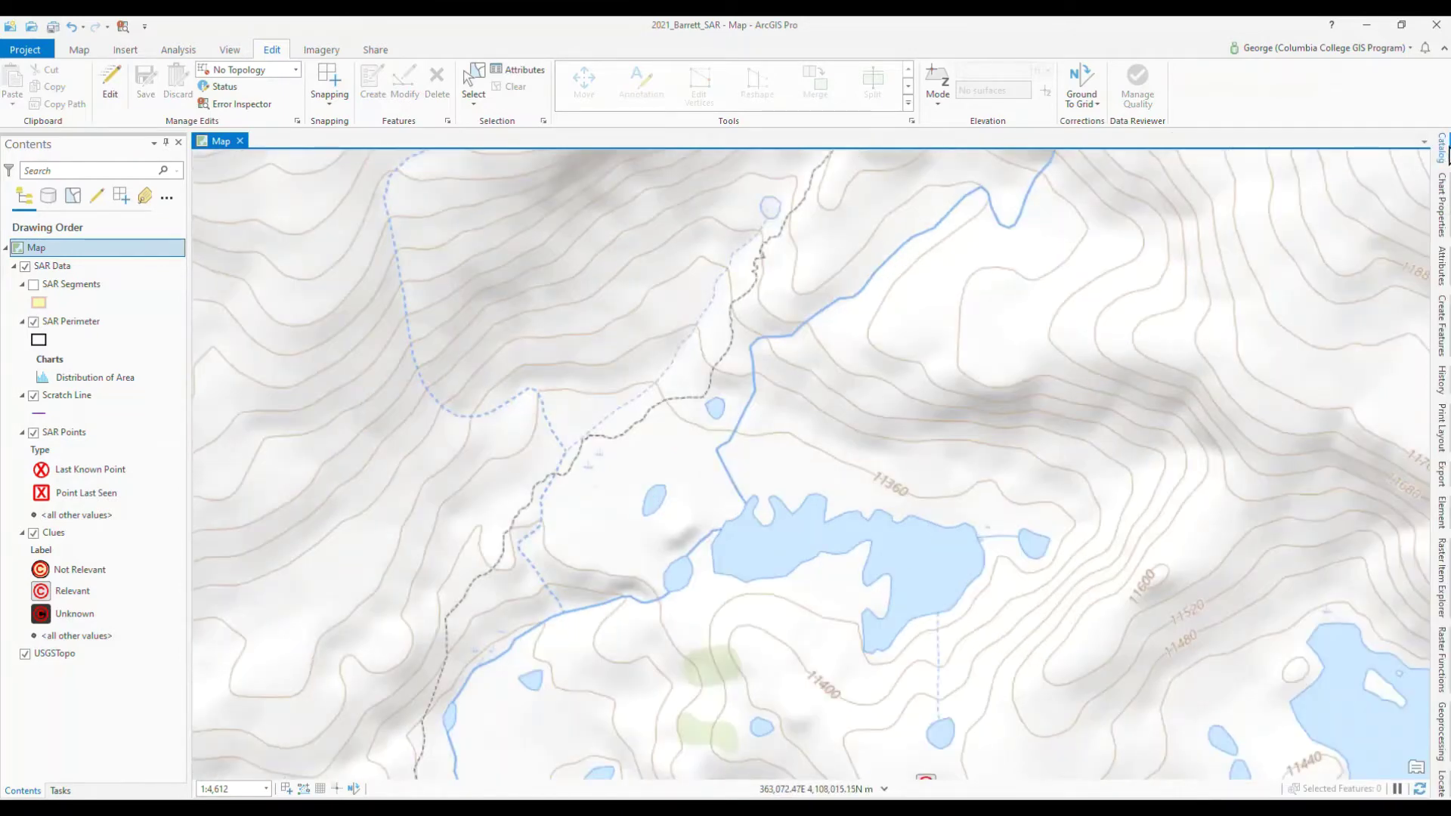
pyautogui.click(1446, 152)
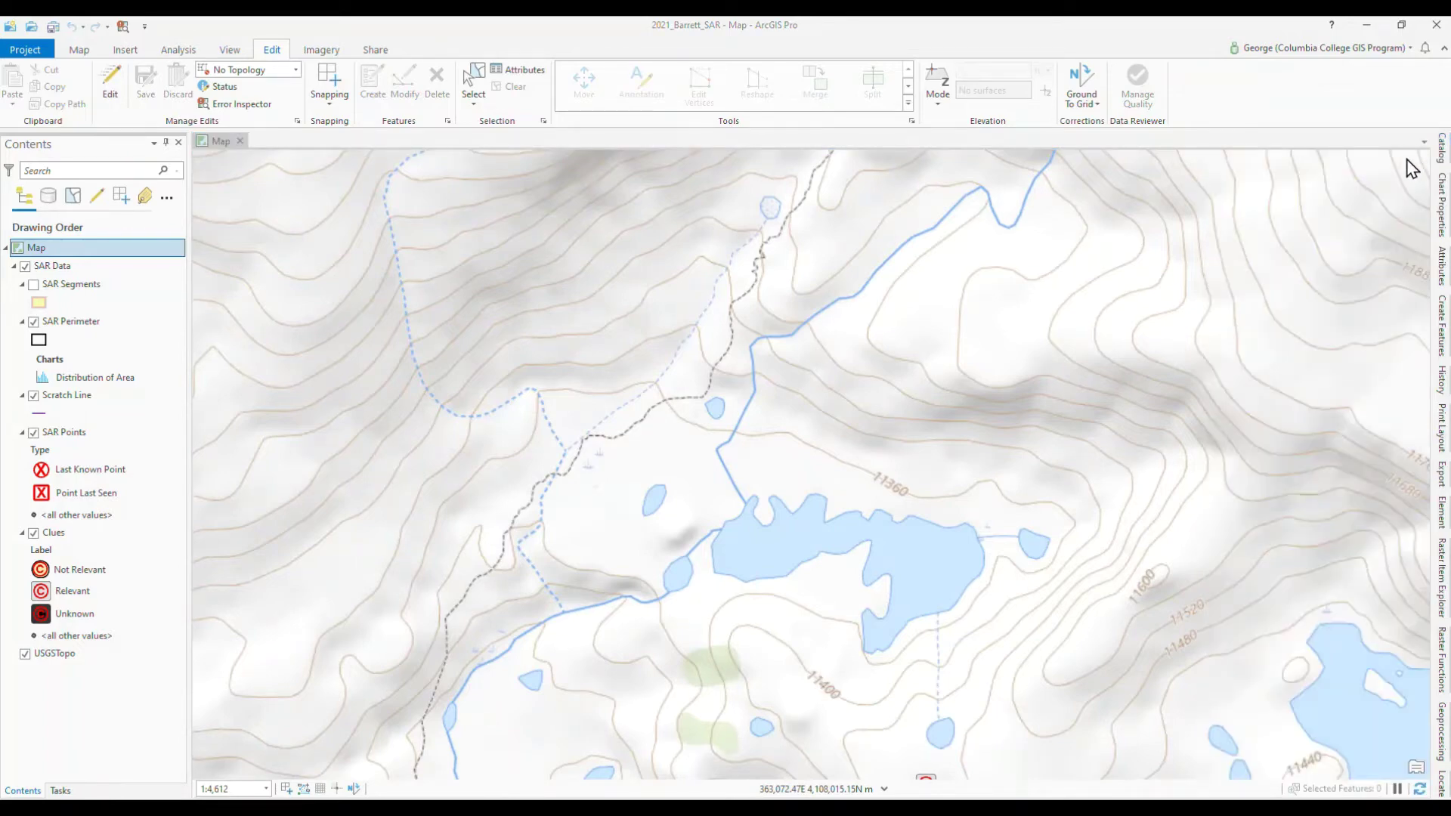
pyautogui.click(1410, 151)
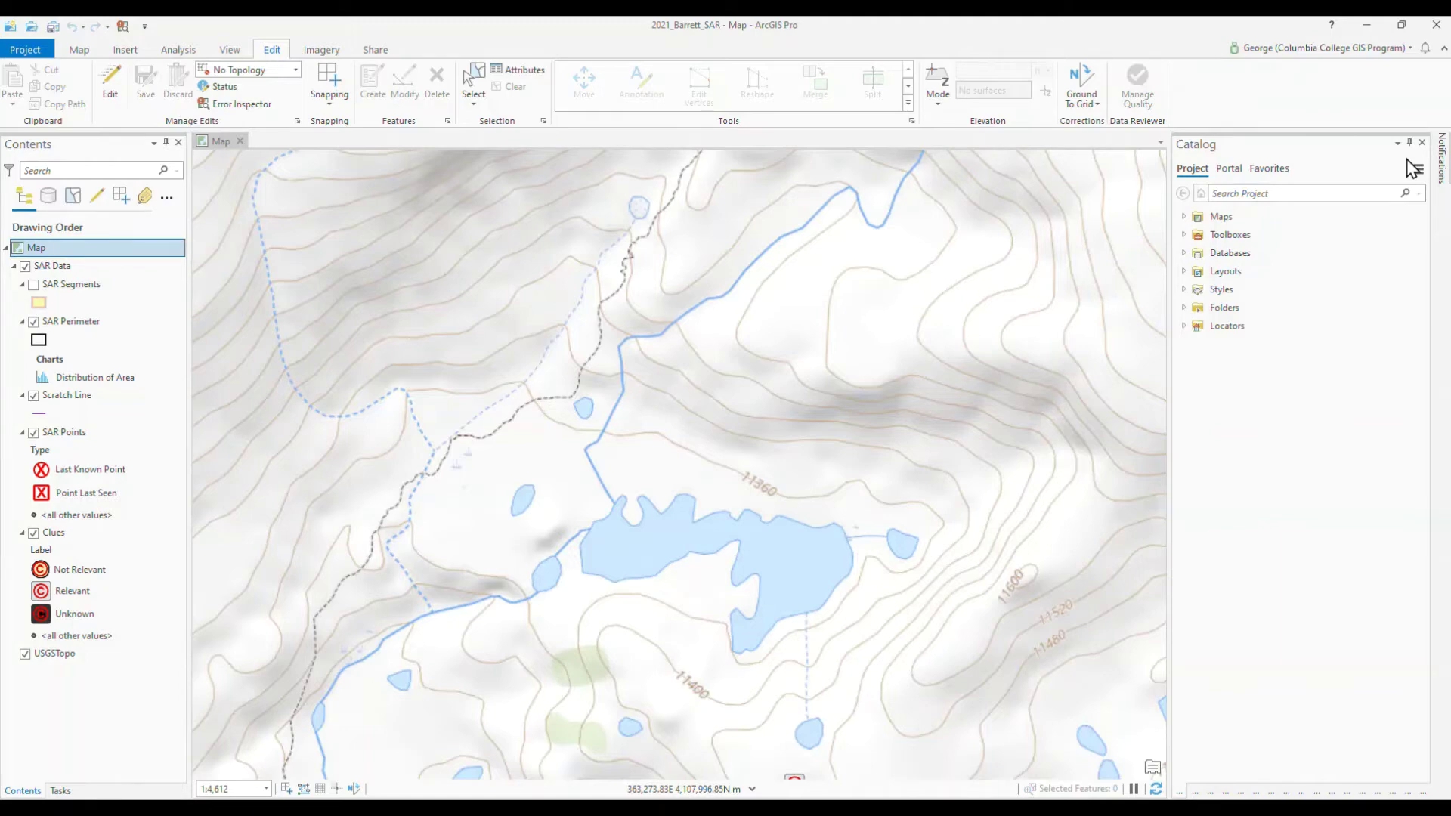
# Expand Folders > 2021_MOC_Fire > GIS_FireData_Folders > Incident_data > GPS in the Catalog.
pyautogui.click(1184, 309)
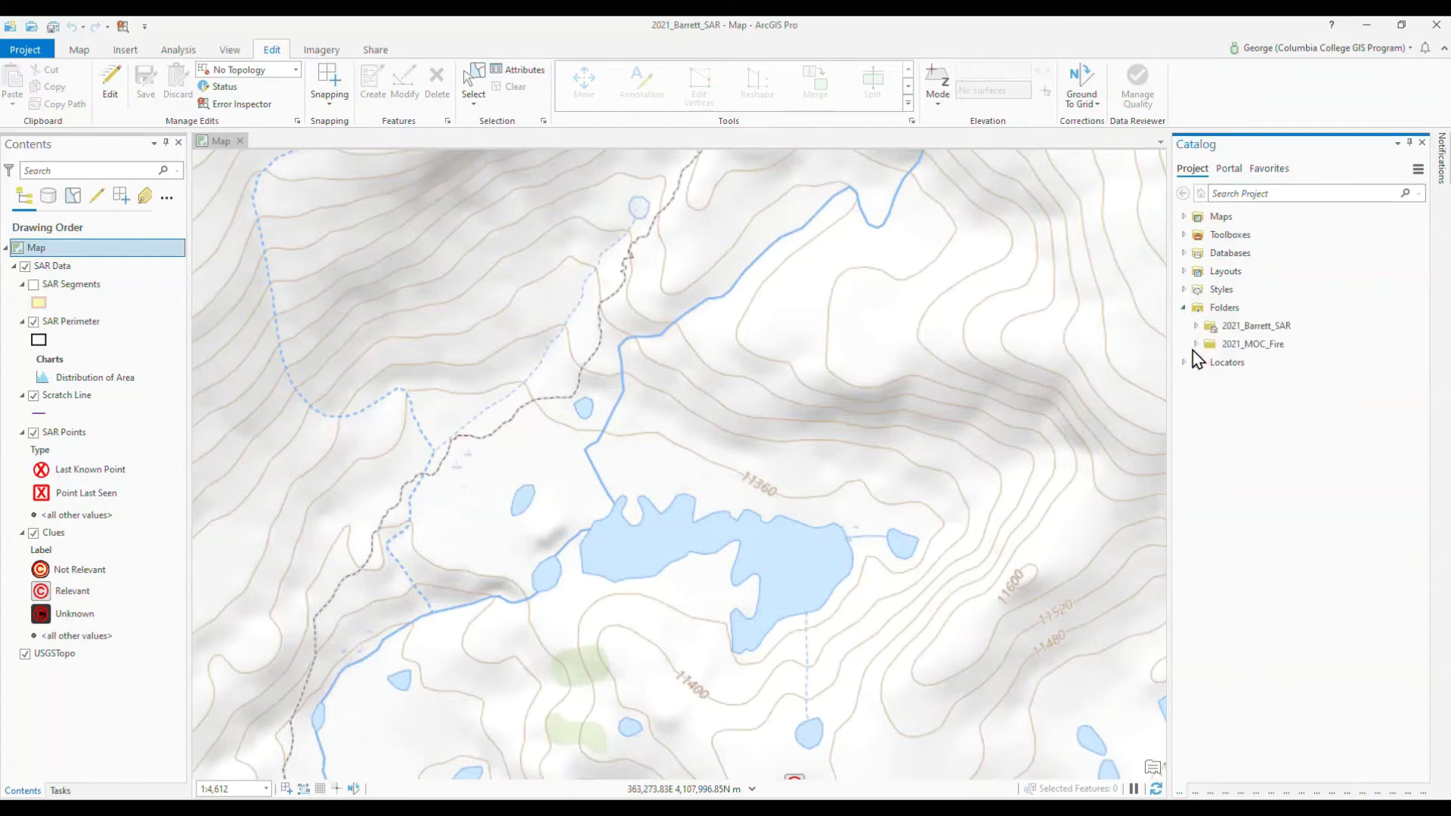
pyautogui.click(1196, 344)
pyautogui.click(1251, 346)
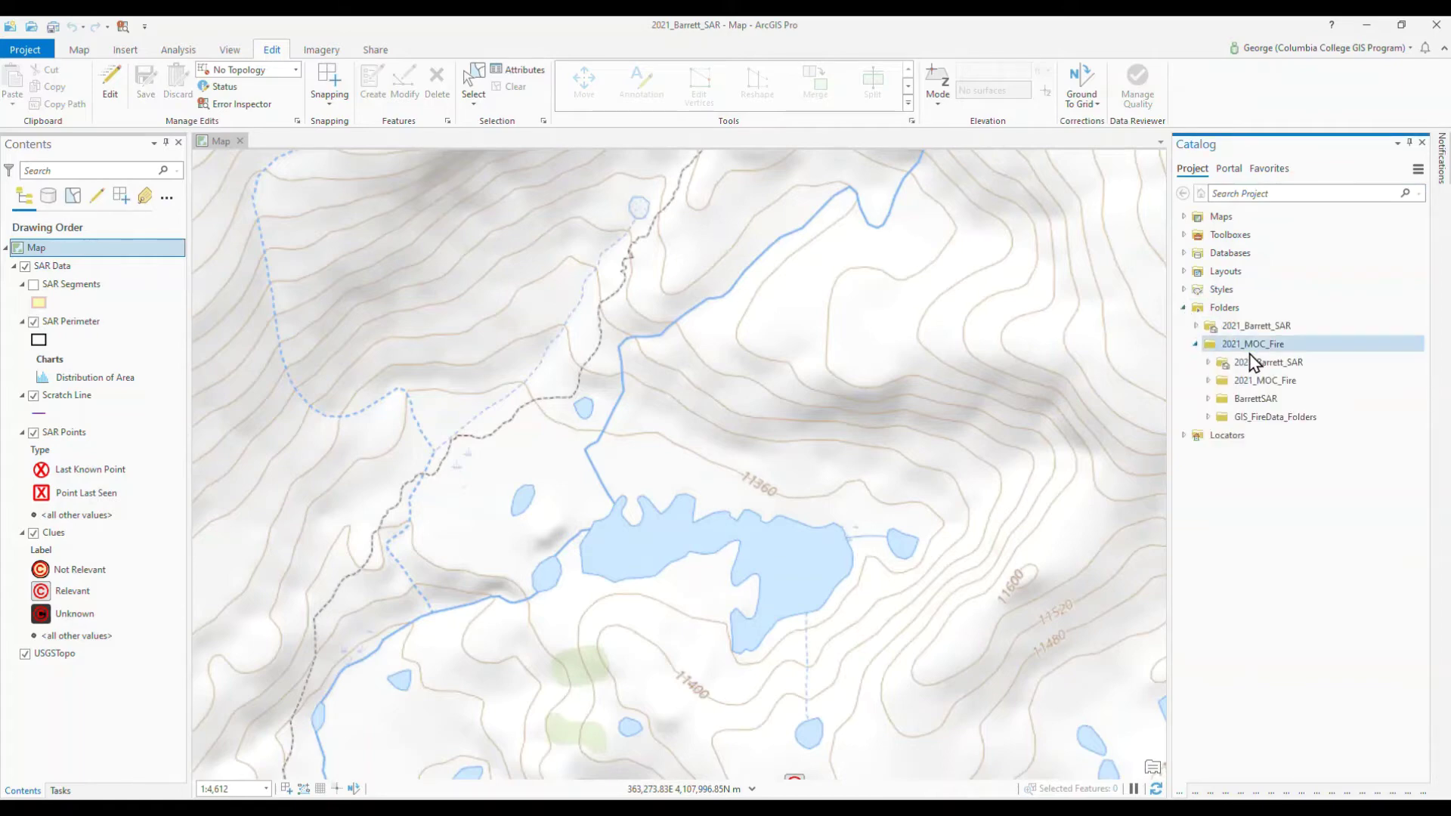
pyautogui.click(1209, 418)
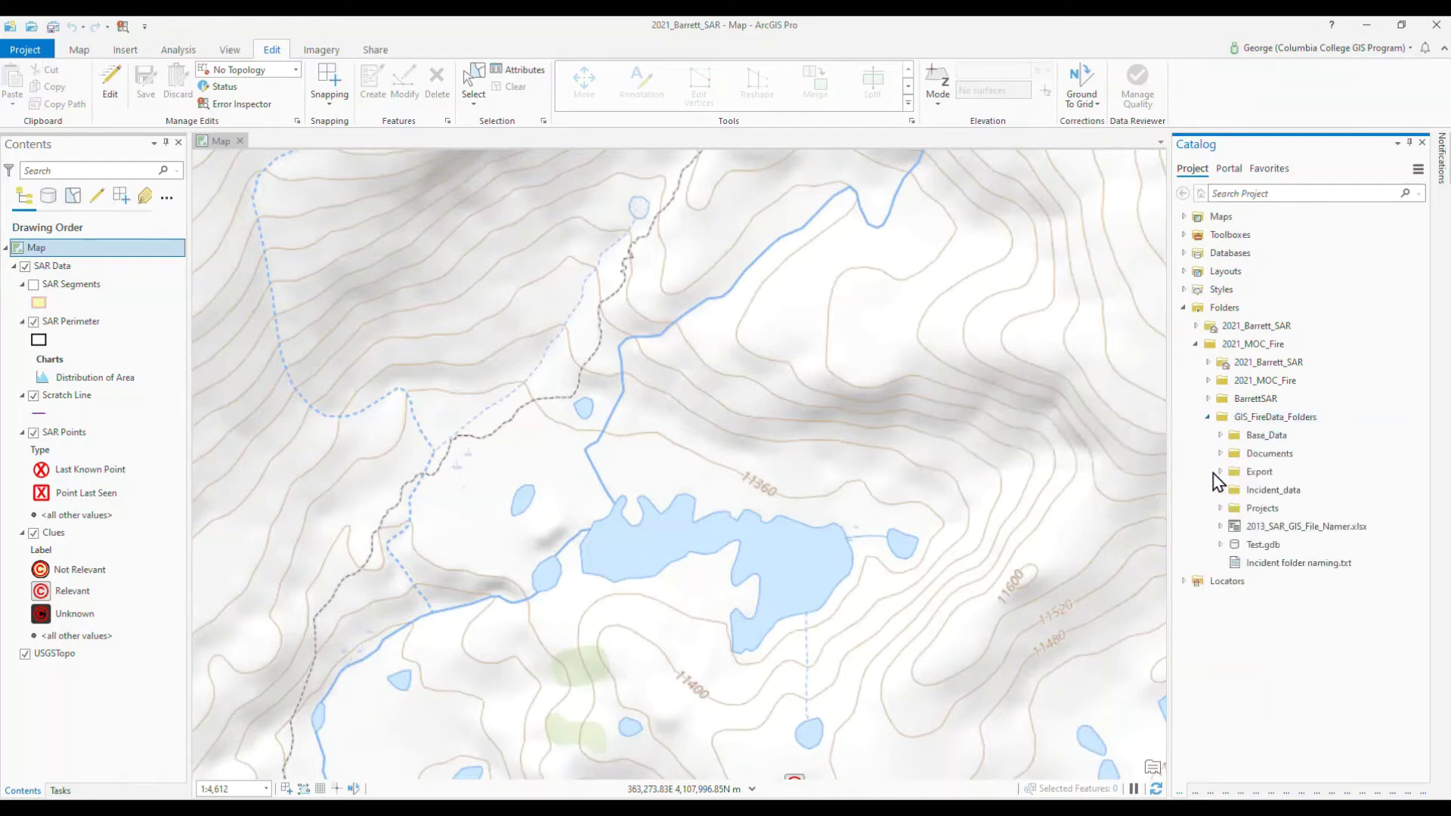
pyautogui.click(1221, 490)
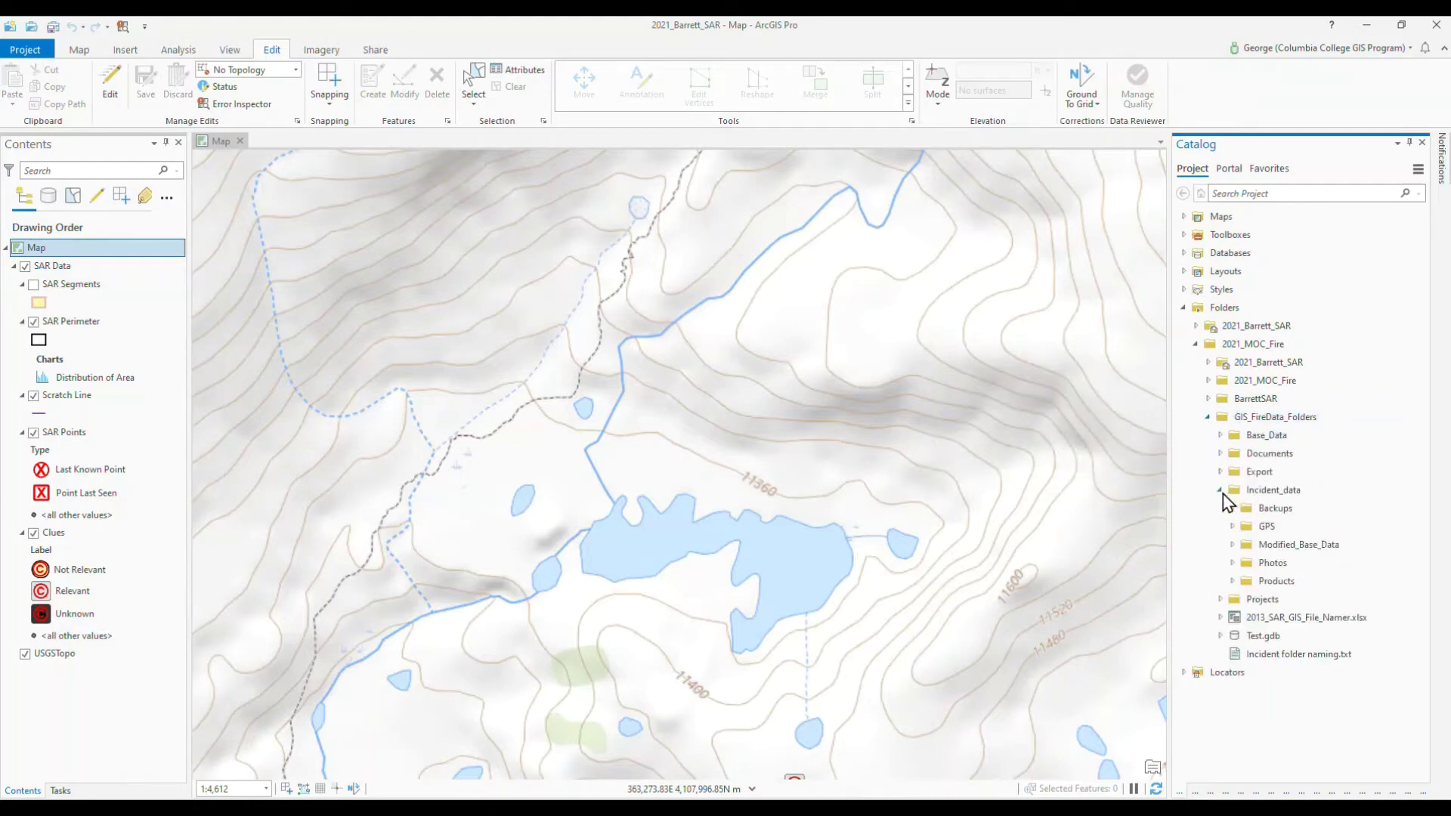
pyautogui.click(1246, 528)
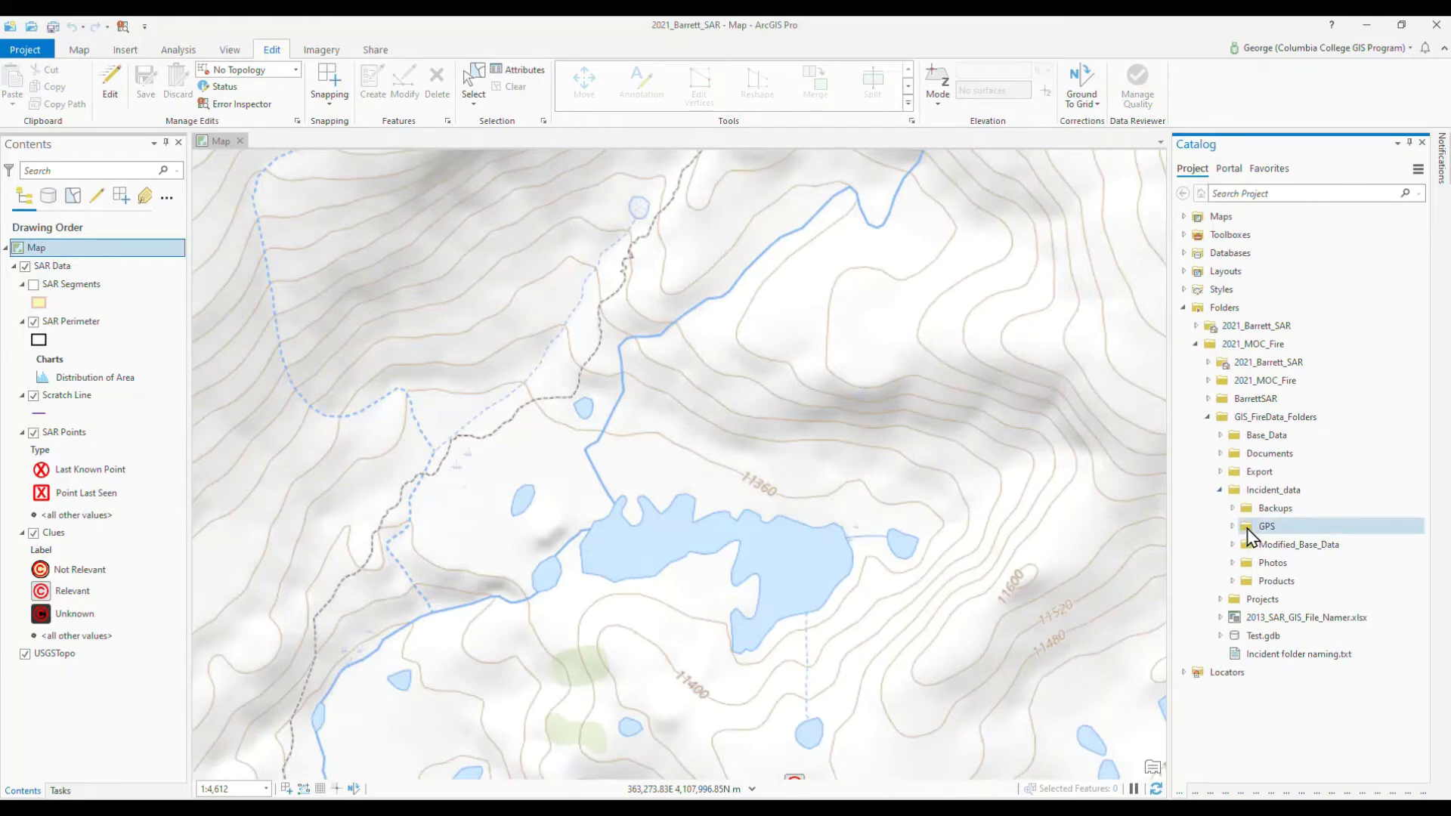
pyautogui.click(1233, 527)
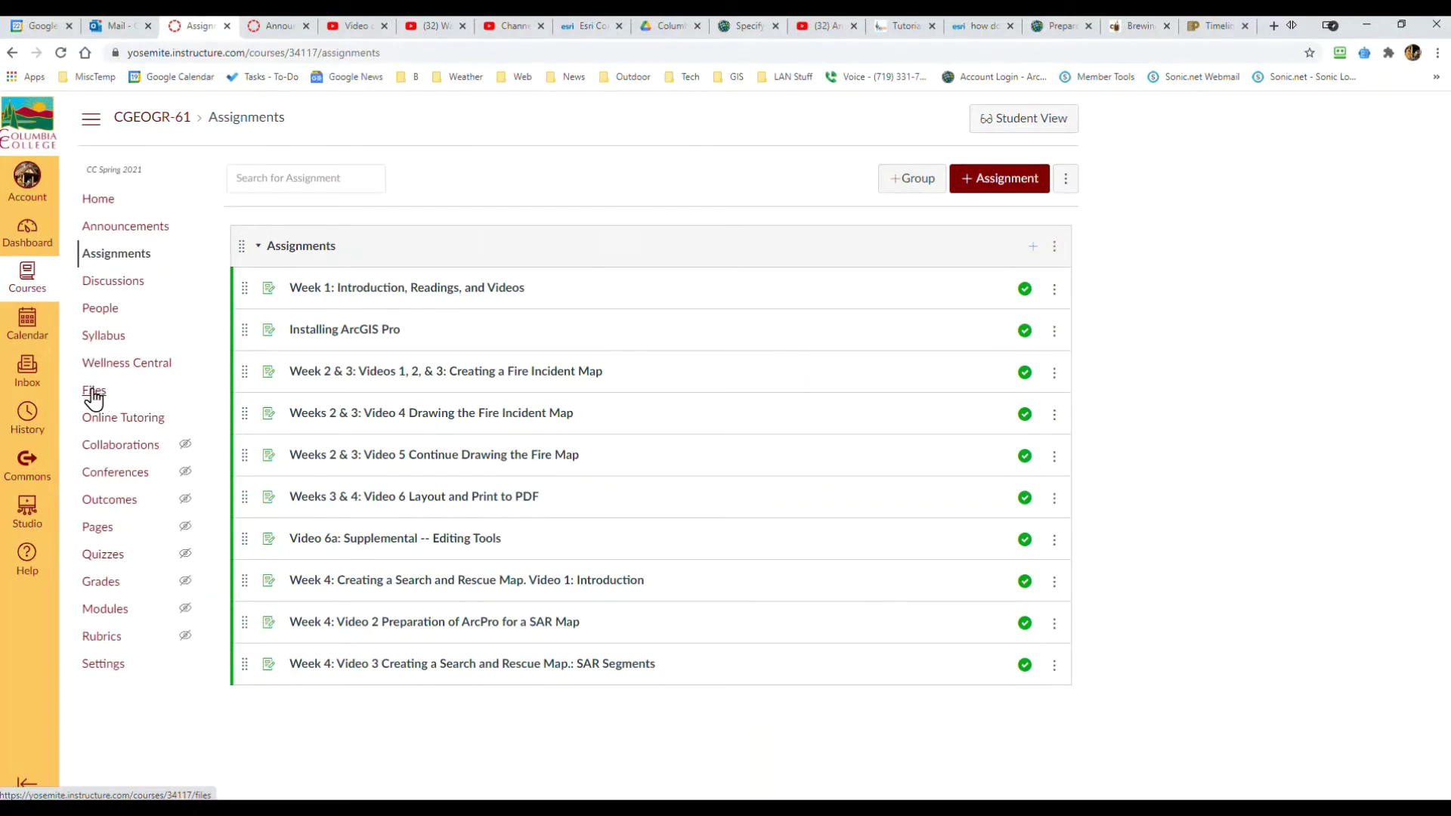
# Preview GEOG61_BarrettSAR_GPS.zip from the course Files list and start its download.
pyautogui.click(94, 395)
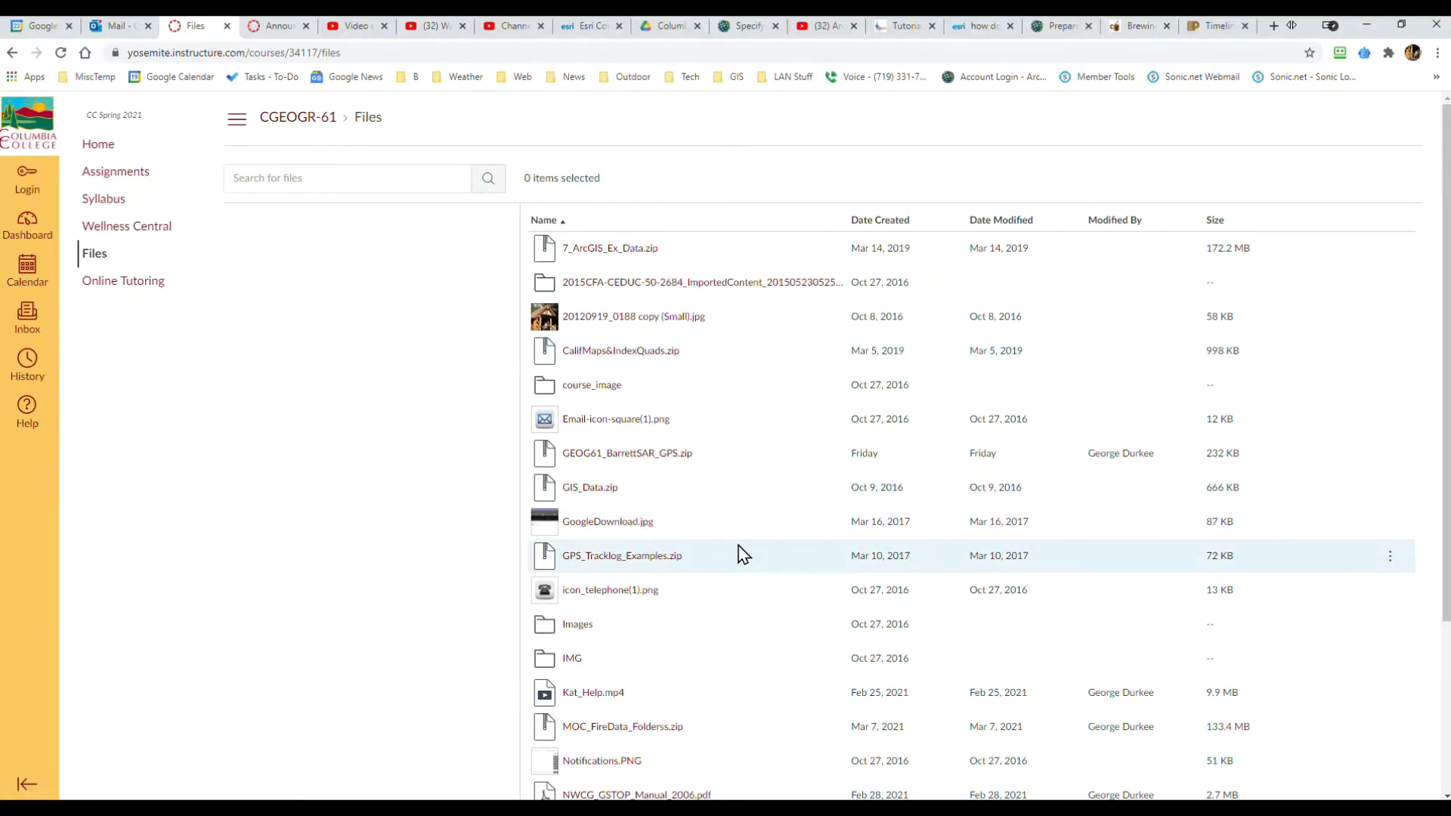
pyautogui.rightClick(630, 455)
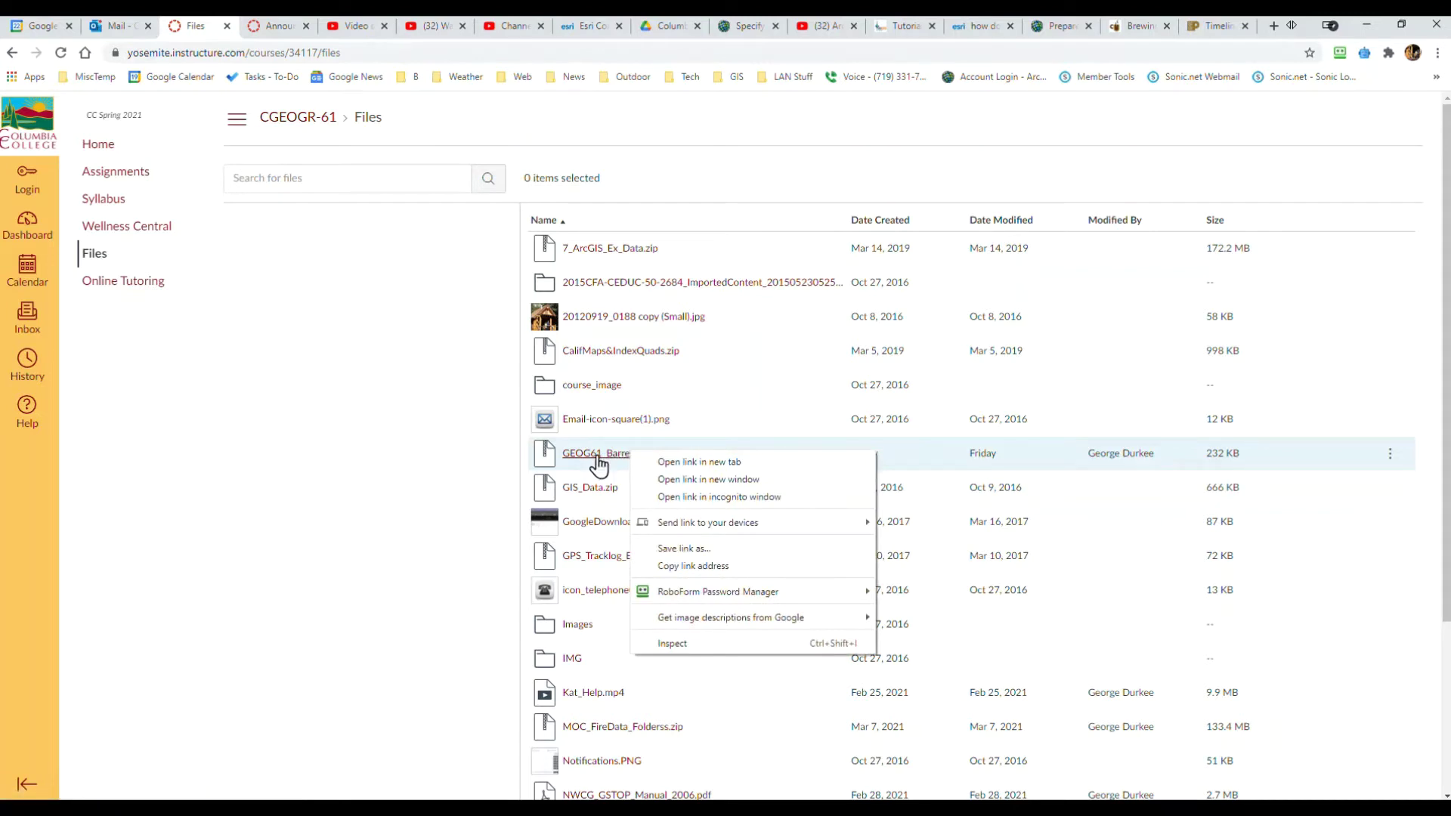
pyautogui.click(597, 458)
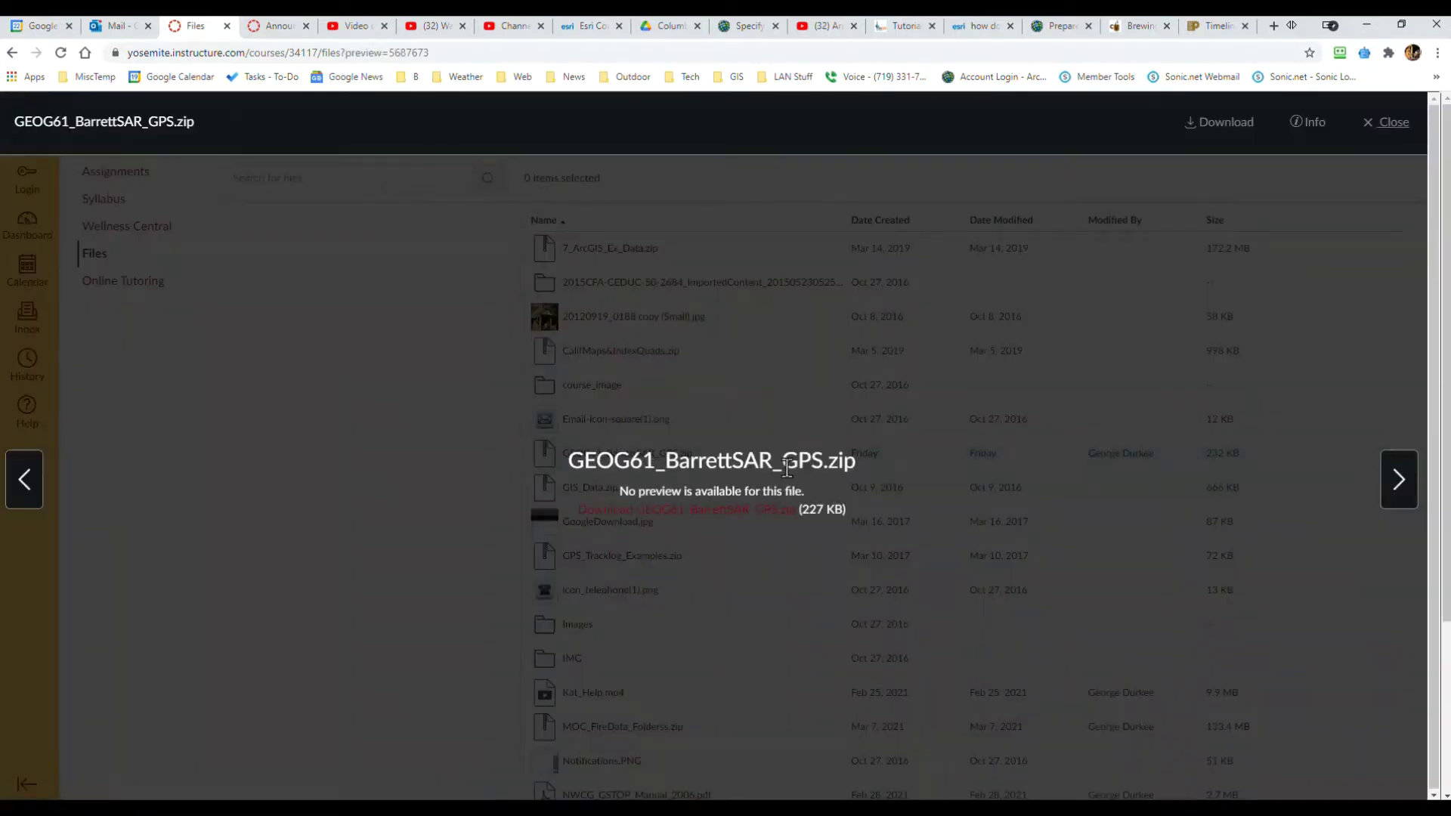
pyautogui.click(1217, 127)
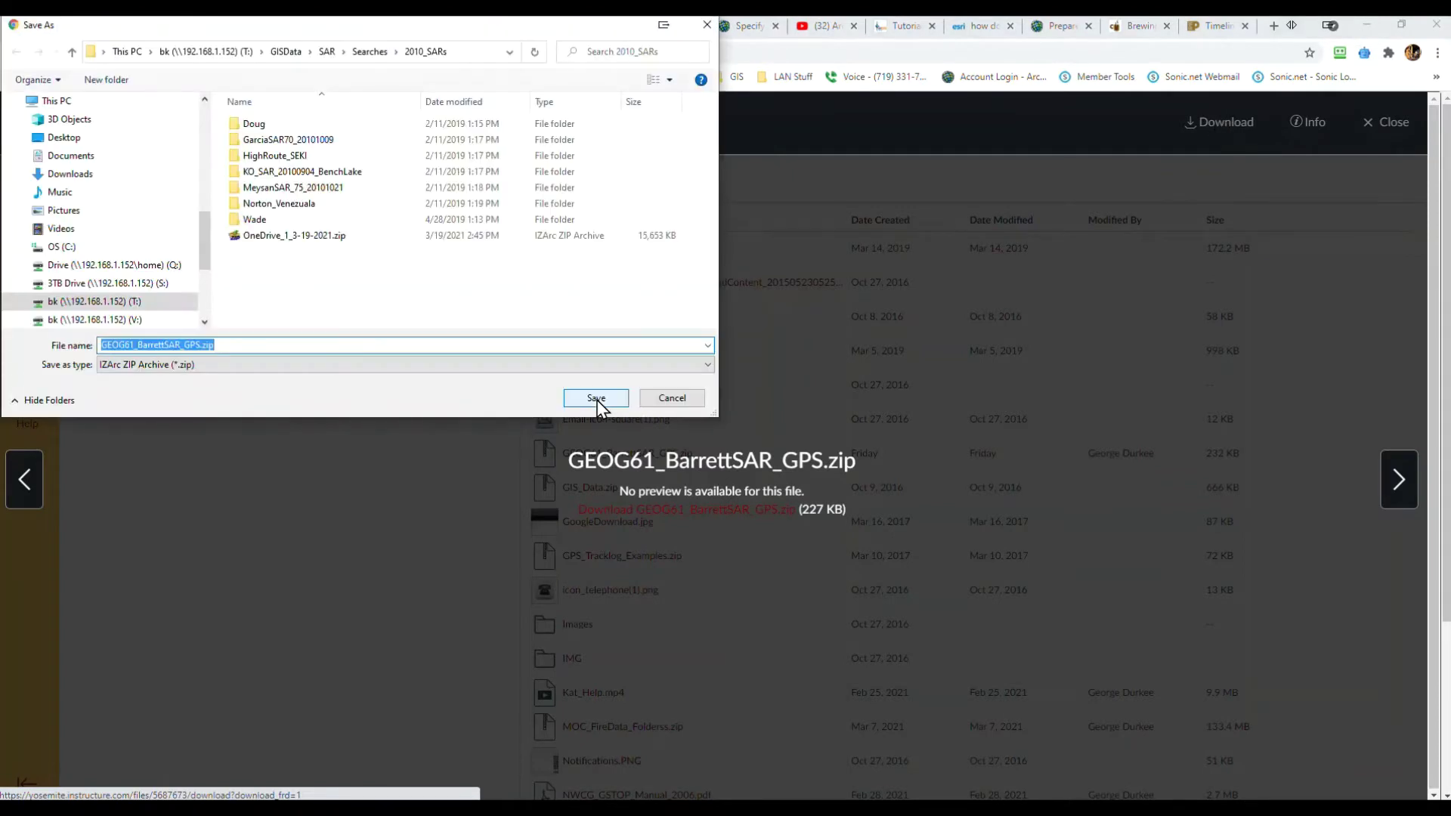
# Browse the Save As dialog to C: > 2021_MOC_Fire > GIS_FireData_Folders > Incident_data > GPS.
pyautogui.click(21, 248)
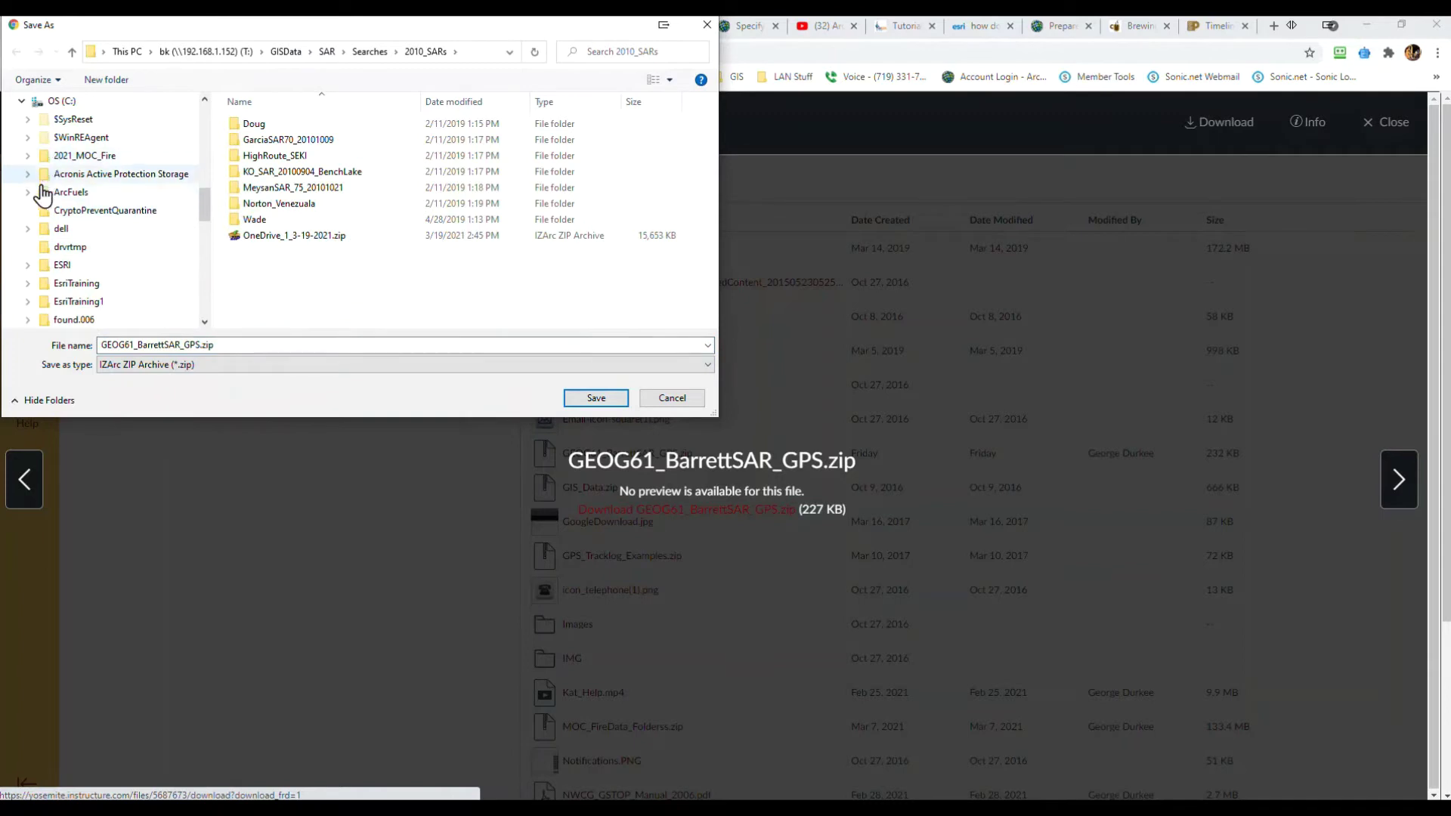
pyautogui.click(50, 155)
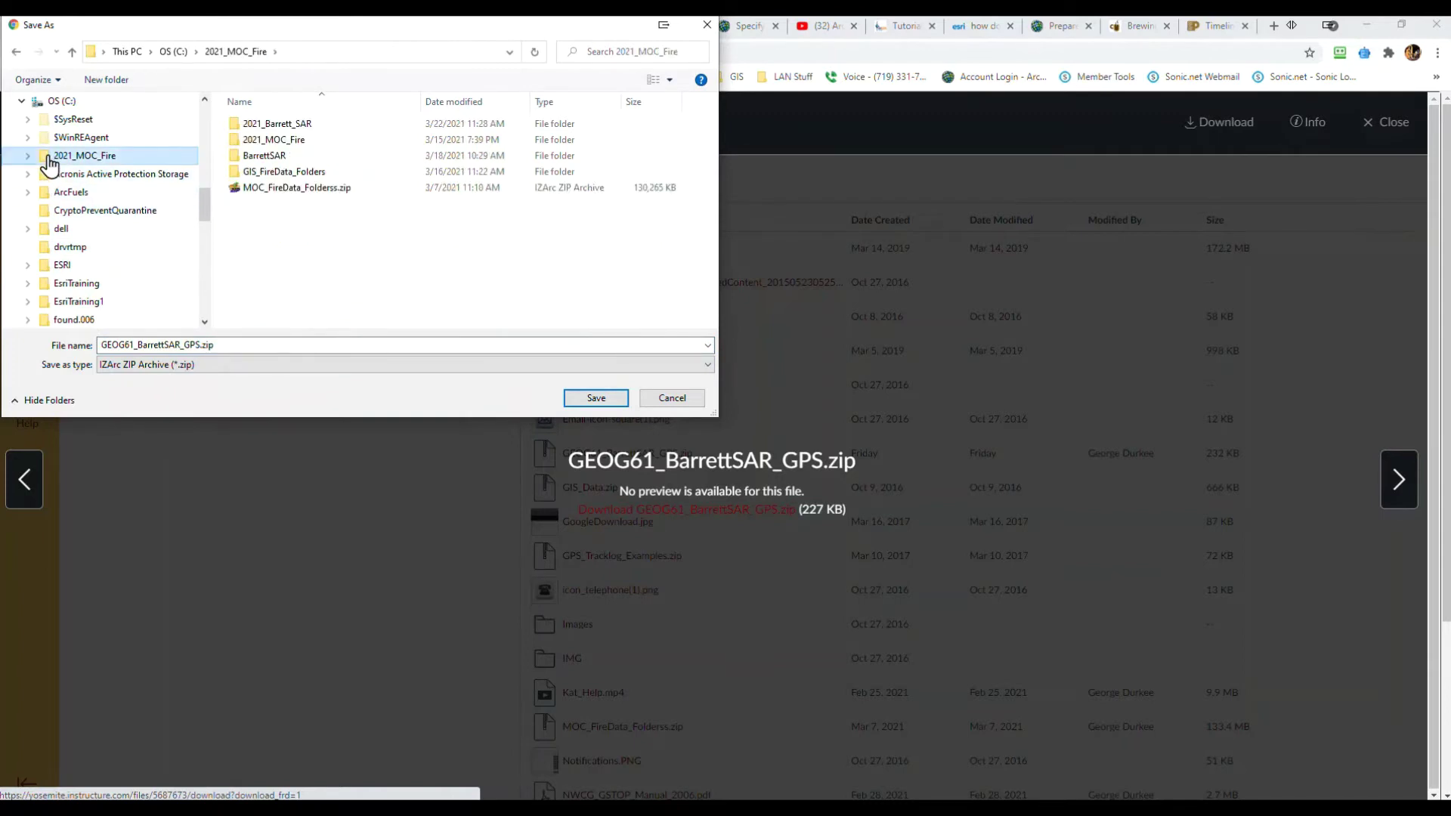
pyautogui.doubleClick(240, 174)
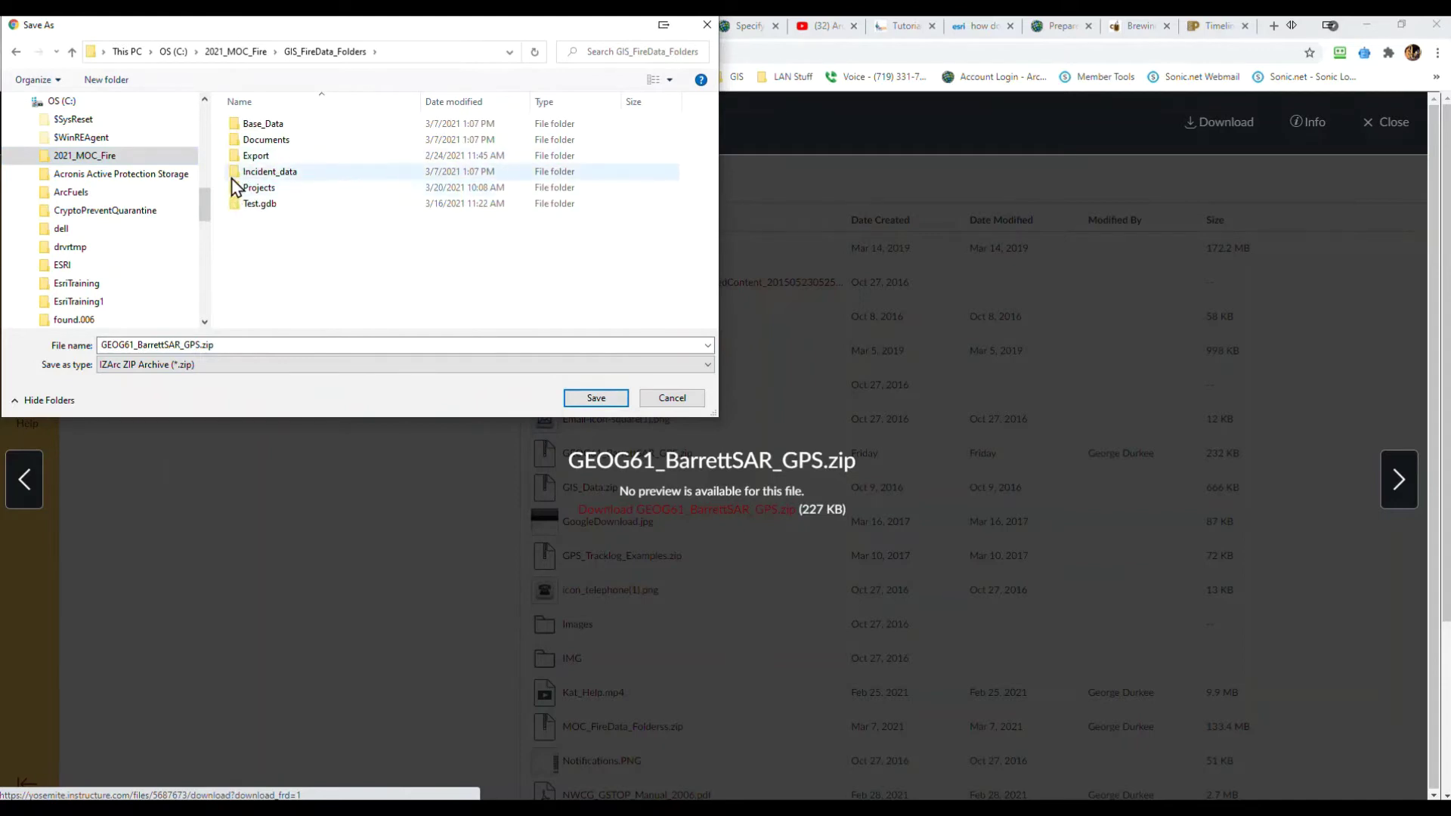
pyautogui.doubleClick(235, 176)
pyautogui.doubleClick(234, 139)
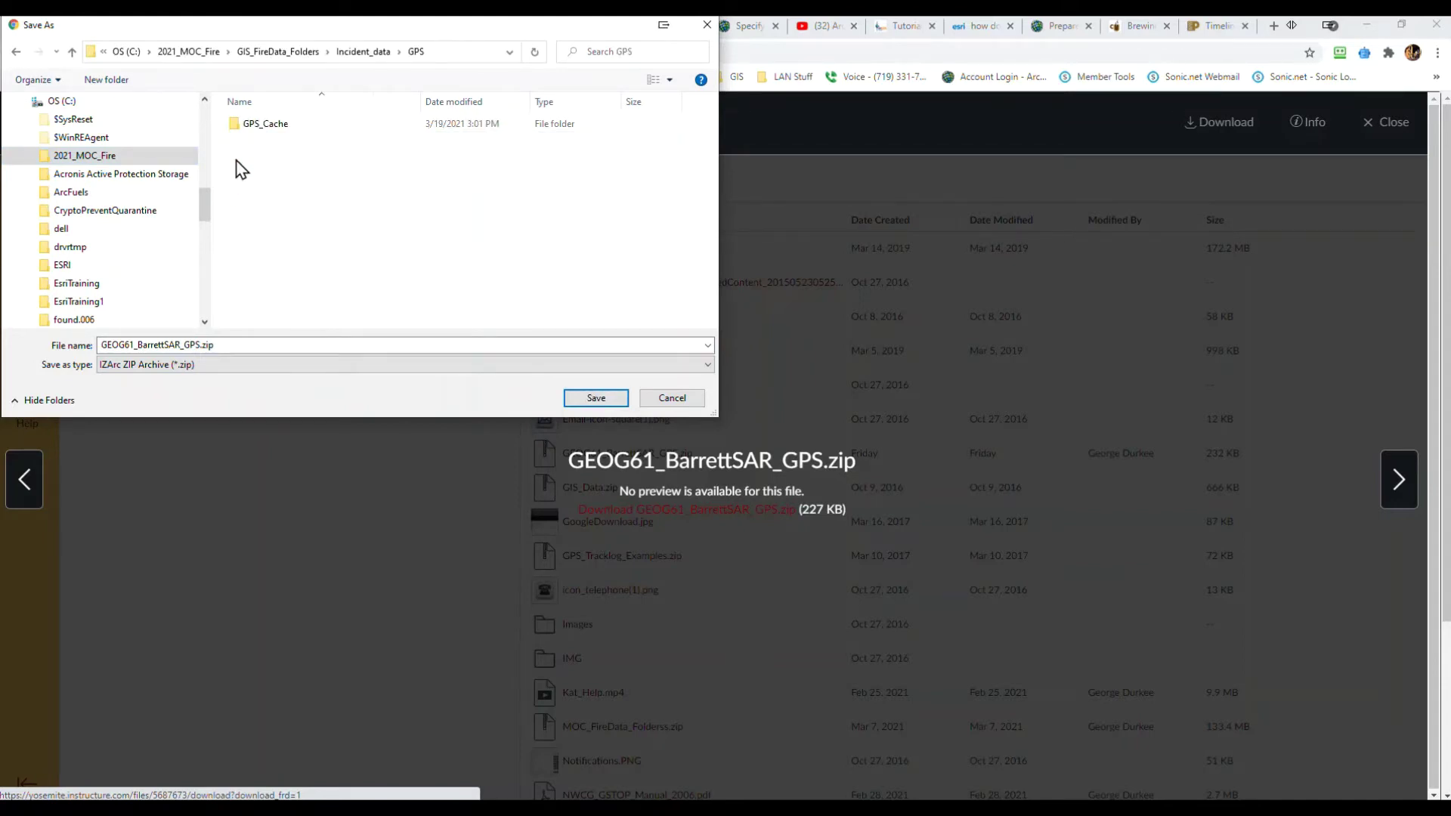
# Save GEOG61_BarrettSAR_GPS.zip into the Incident_data GPS folder.
pyautogui.click(595, 398)
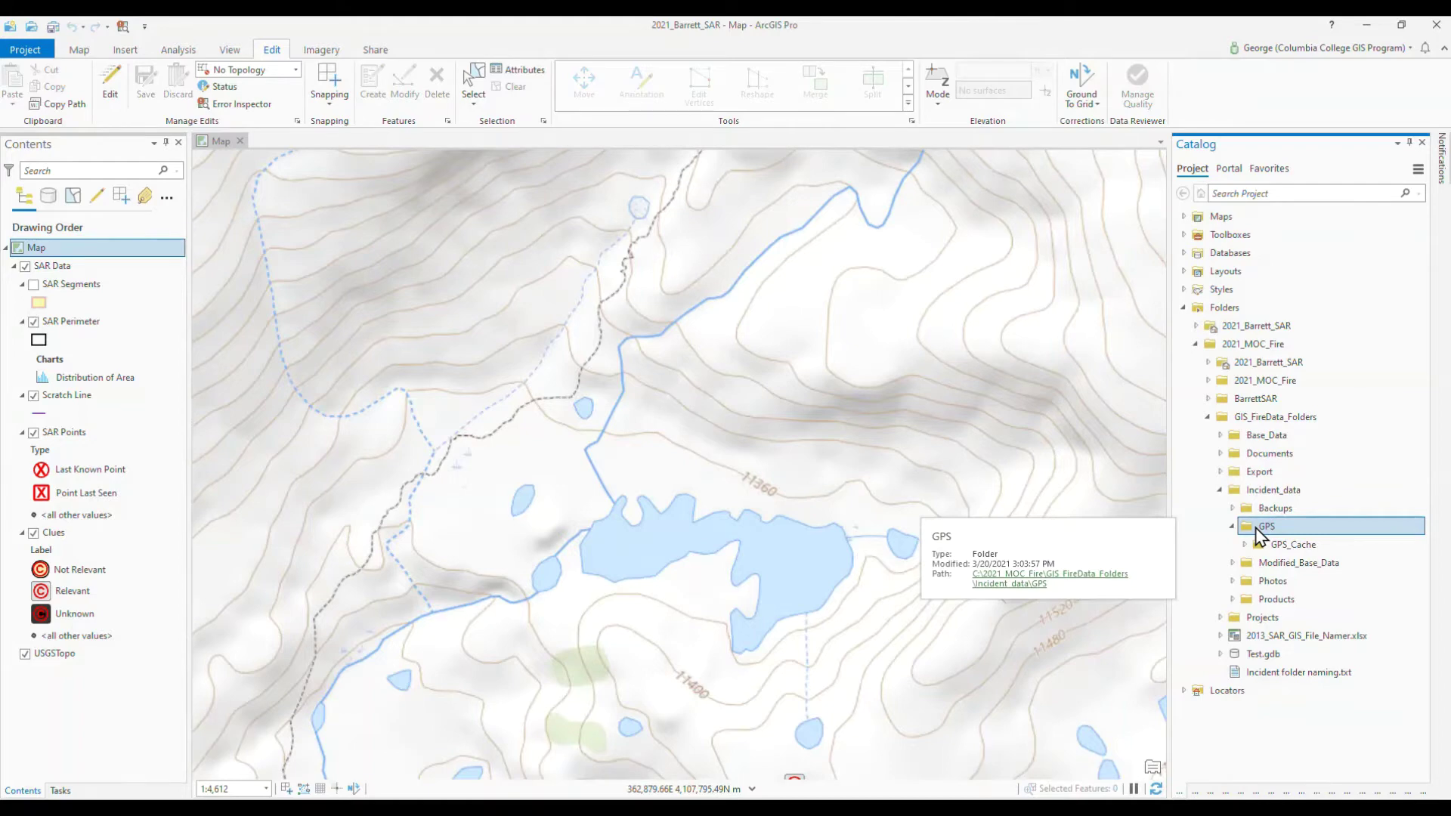
# Switch to the Map tab so the map navigation tools replace the editing tools.
pyautogui.click(82, 51)
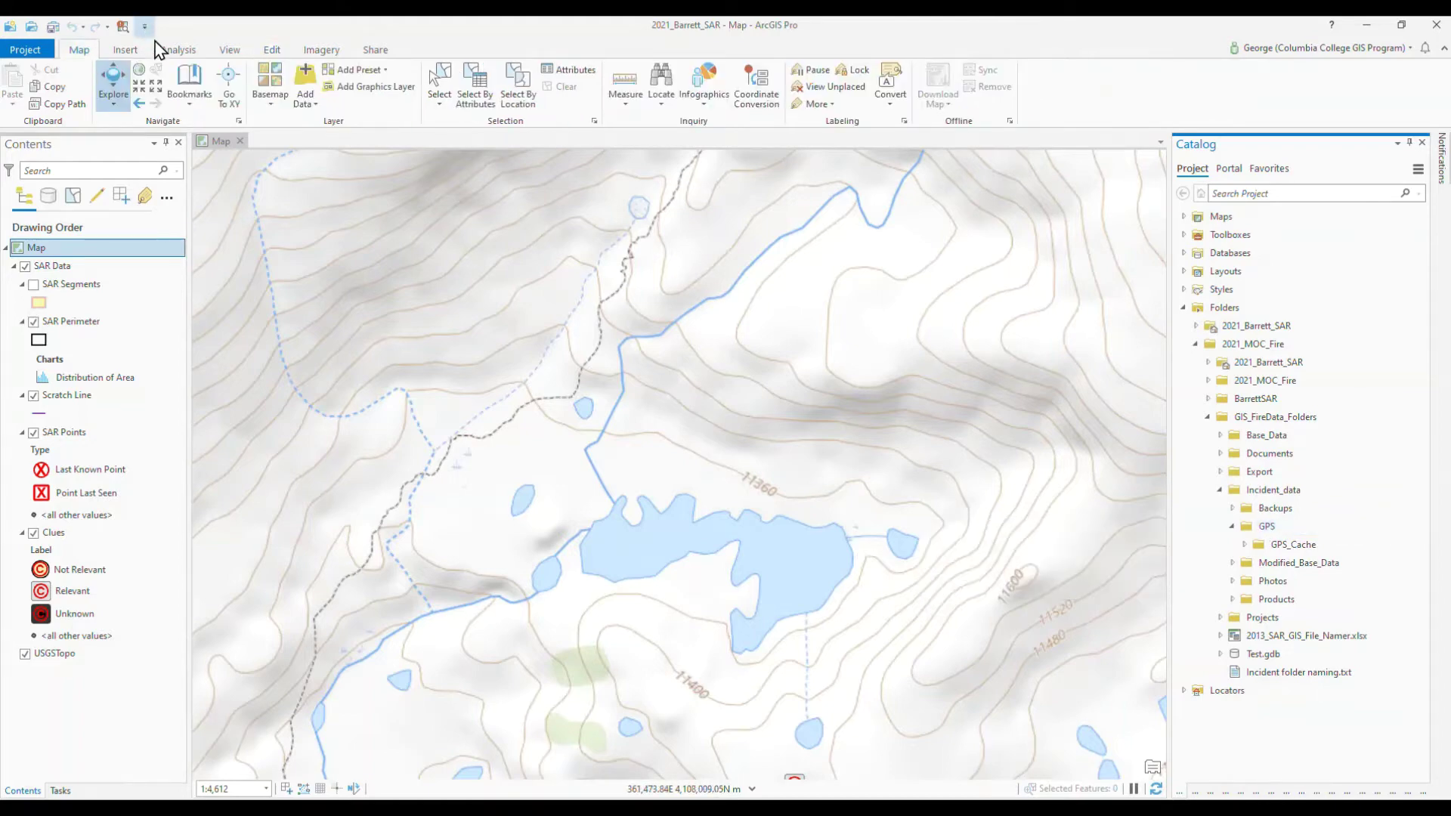
# Search the geoprocessing tools for 'gpx' and open GPX To Features.
pyautogui.click(178, 50)
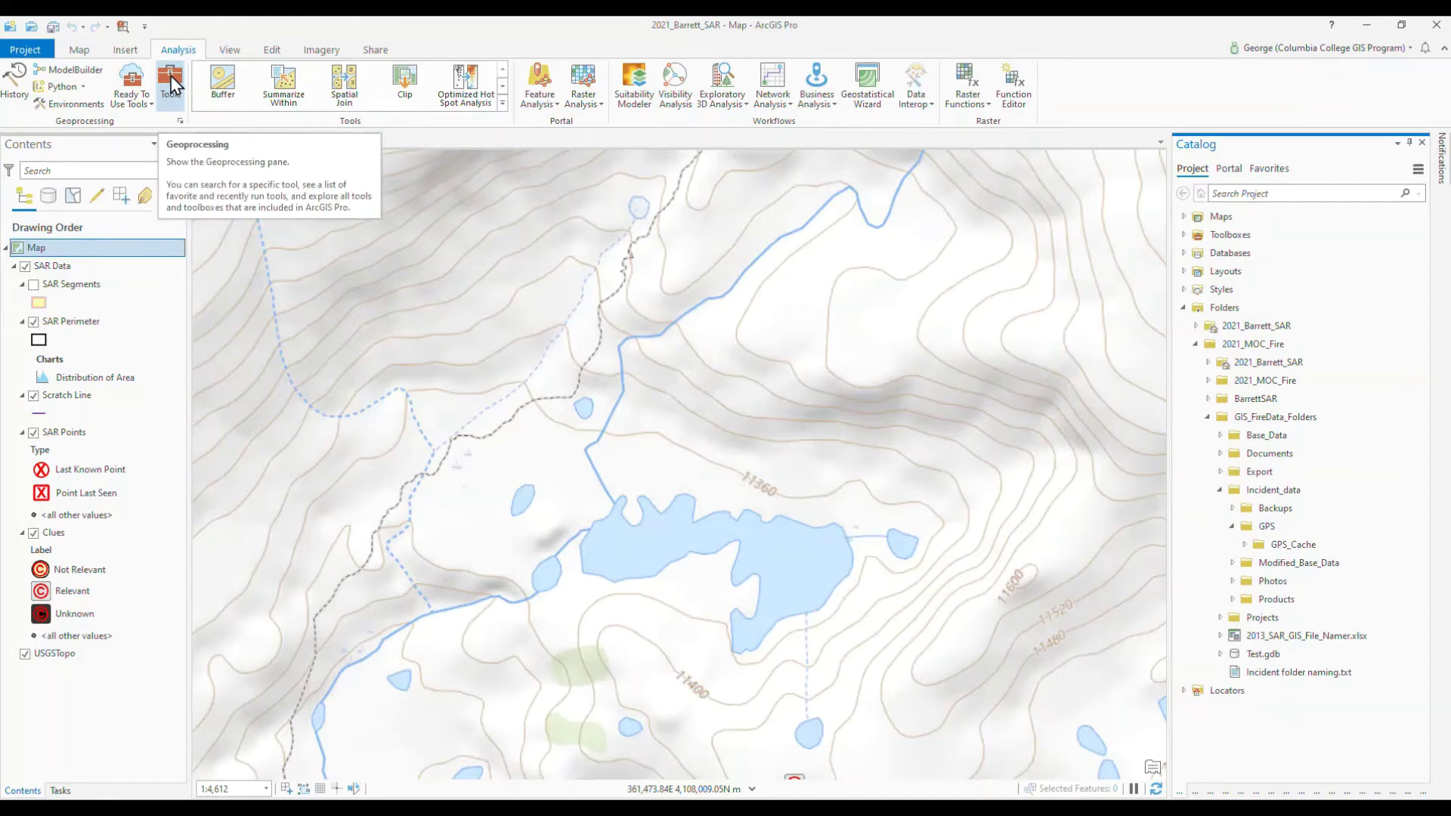
pyautogui.click(171, 82)
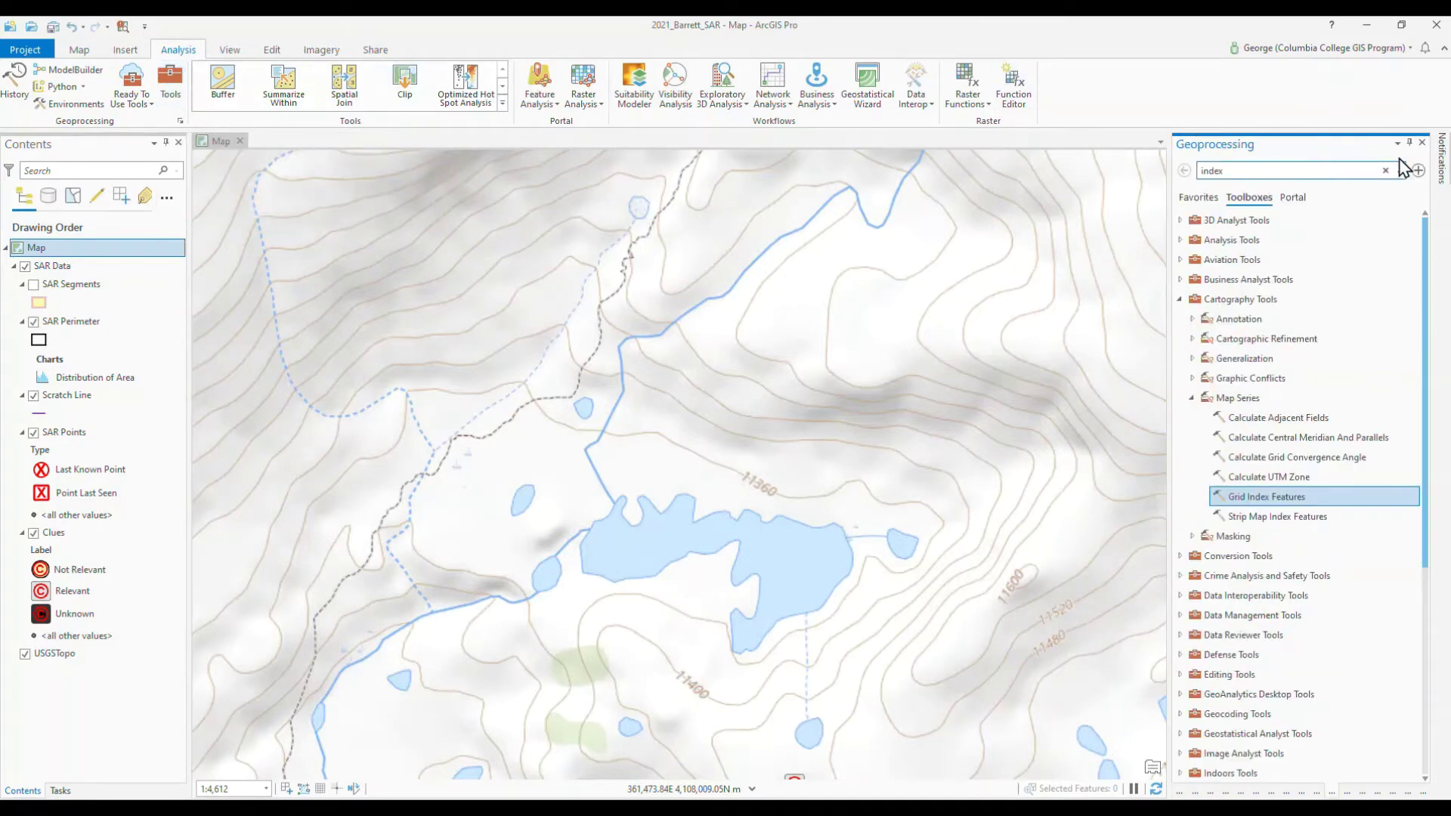
pyautogui.doubleClick(1236, 172)
pyautogui.write('gpx')
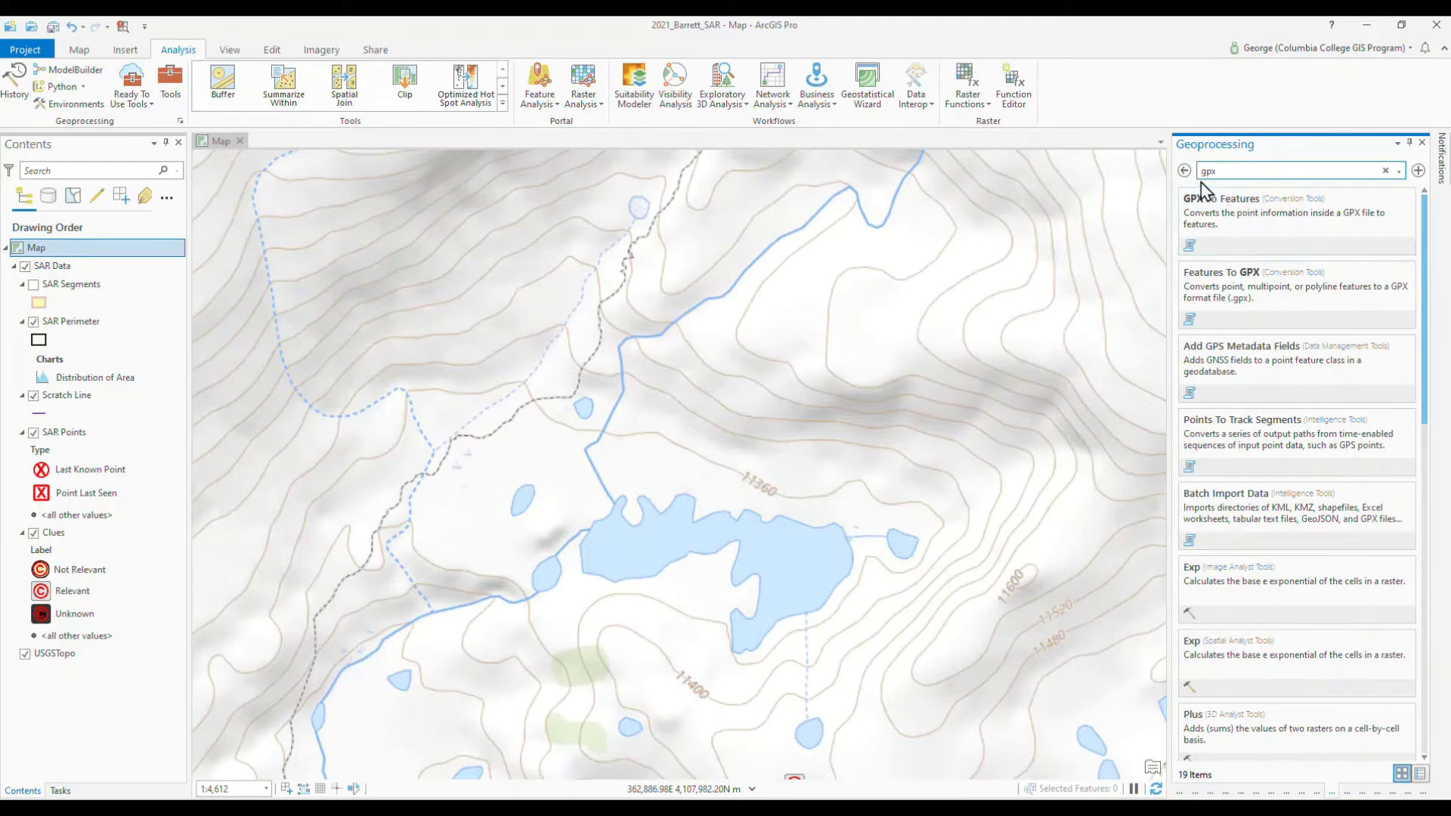
pyautogui.click(1227, 214)
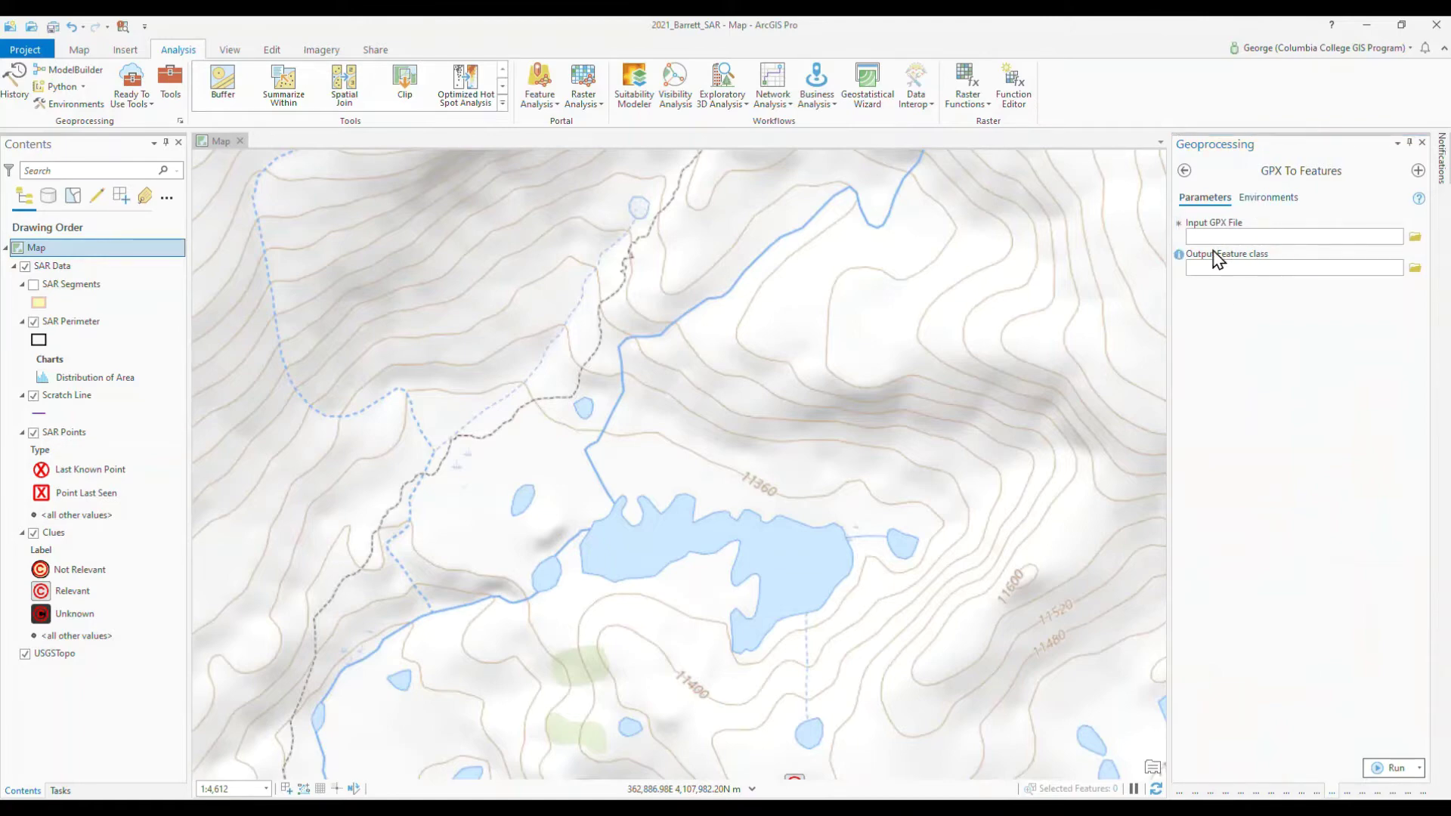
# Choose OCT-21-16 21-20-39.gpx from 2021_MOC_Fire\GIS_FireData_Folders\Incident_data\GPS as the input GPX file.
pyautogui.click(1416, 238)
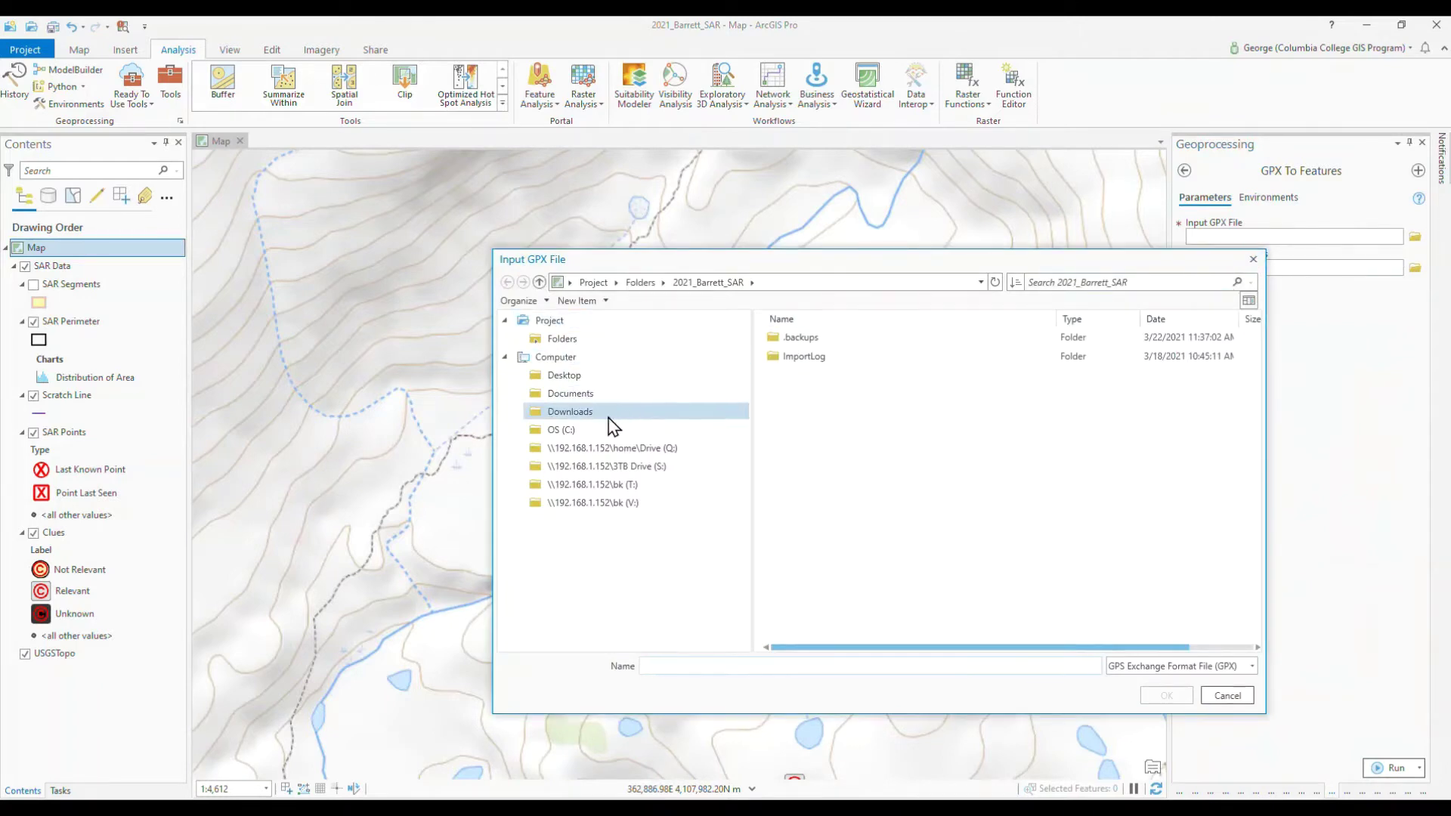
pyautogui.click(644, 290)
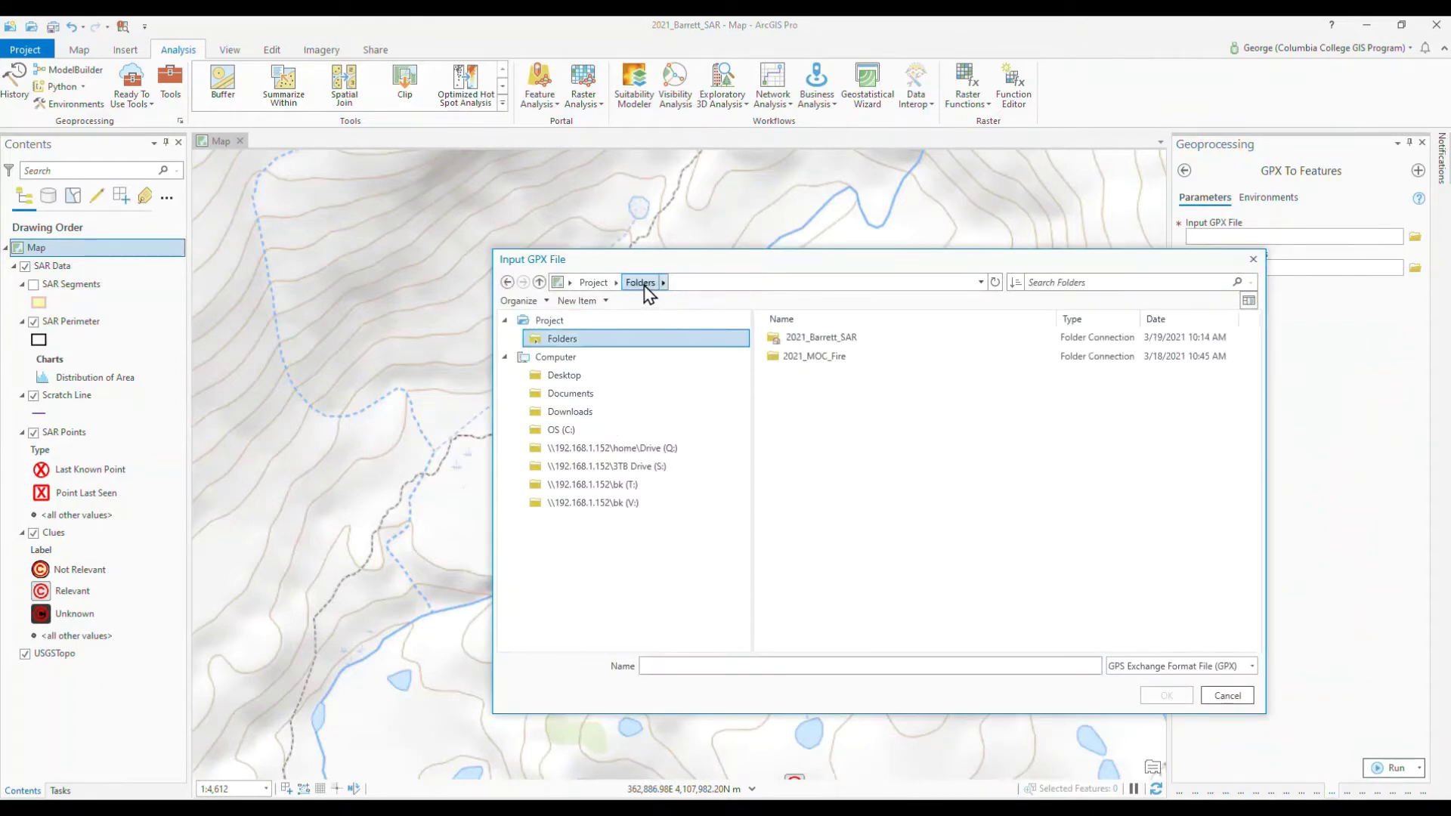
pyautogui.doubleClick(779, 359)
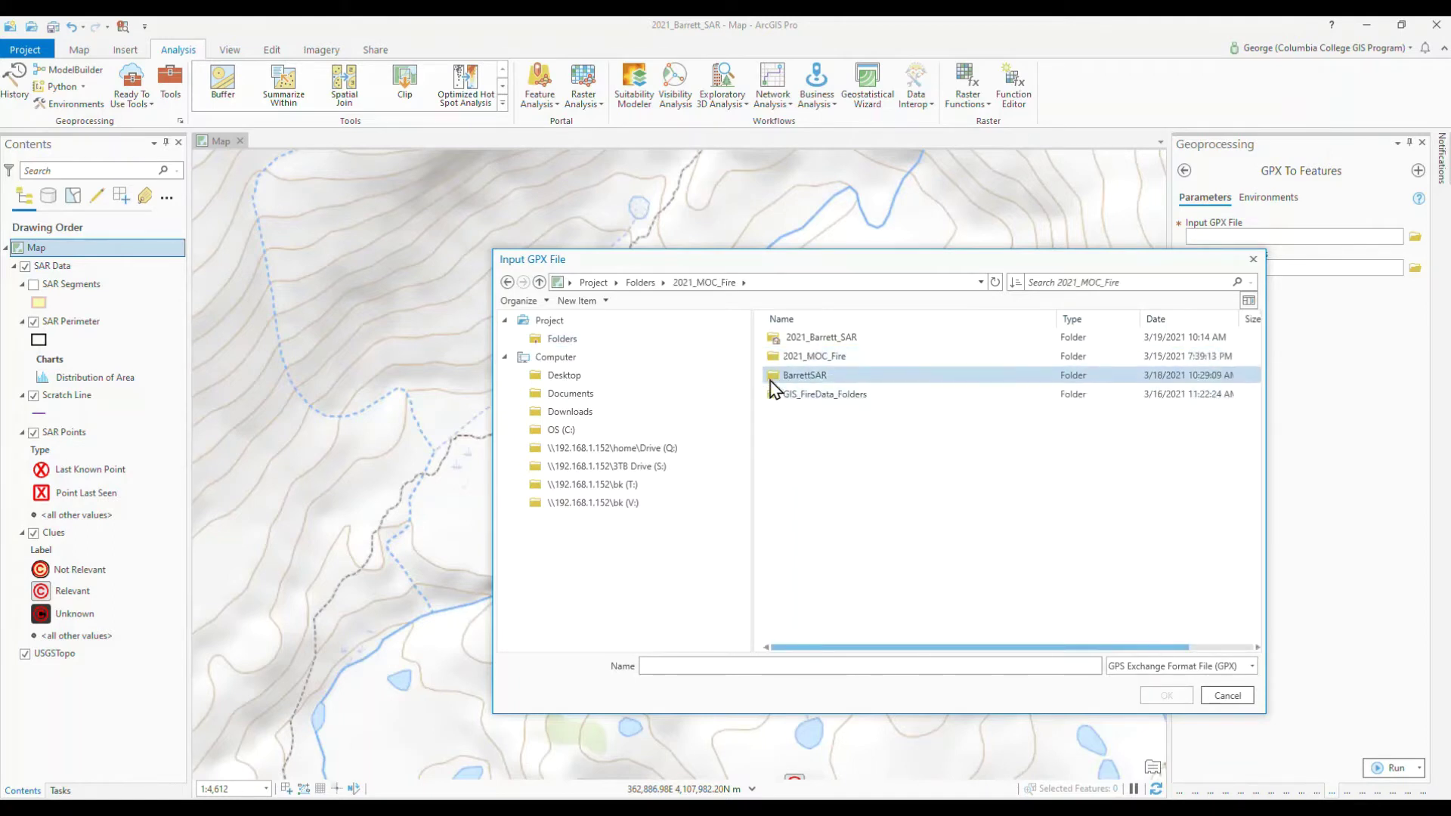
pyautogui.doubleClick(775, 395)
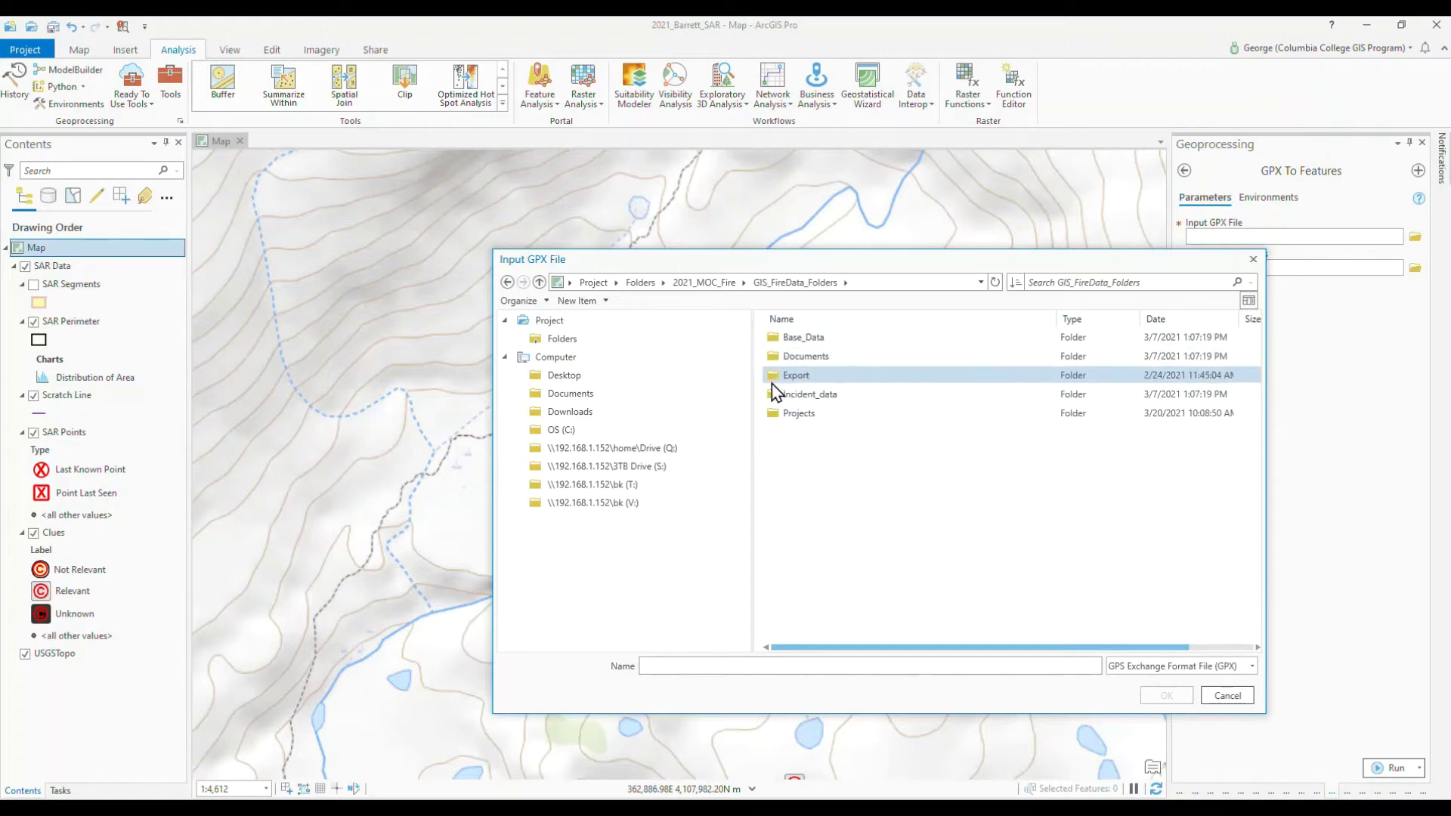
pyautogui.doubleClick(775, 392)
pyautogui.doubleClick(779, 356)
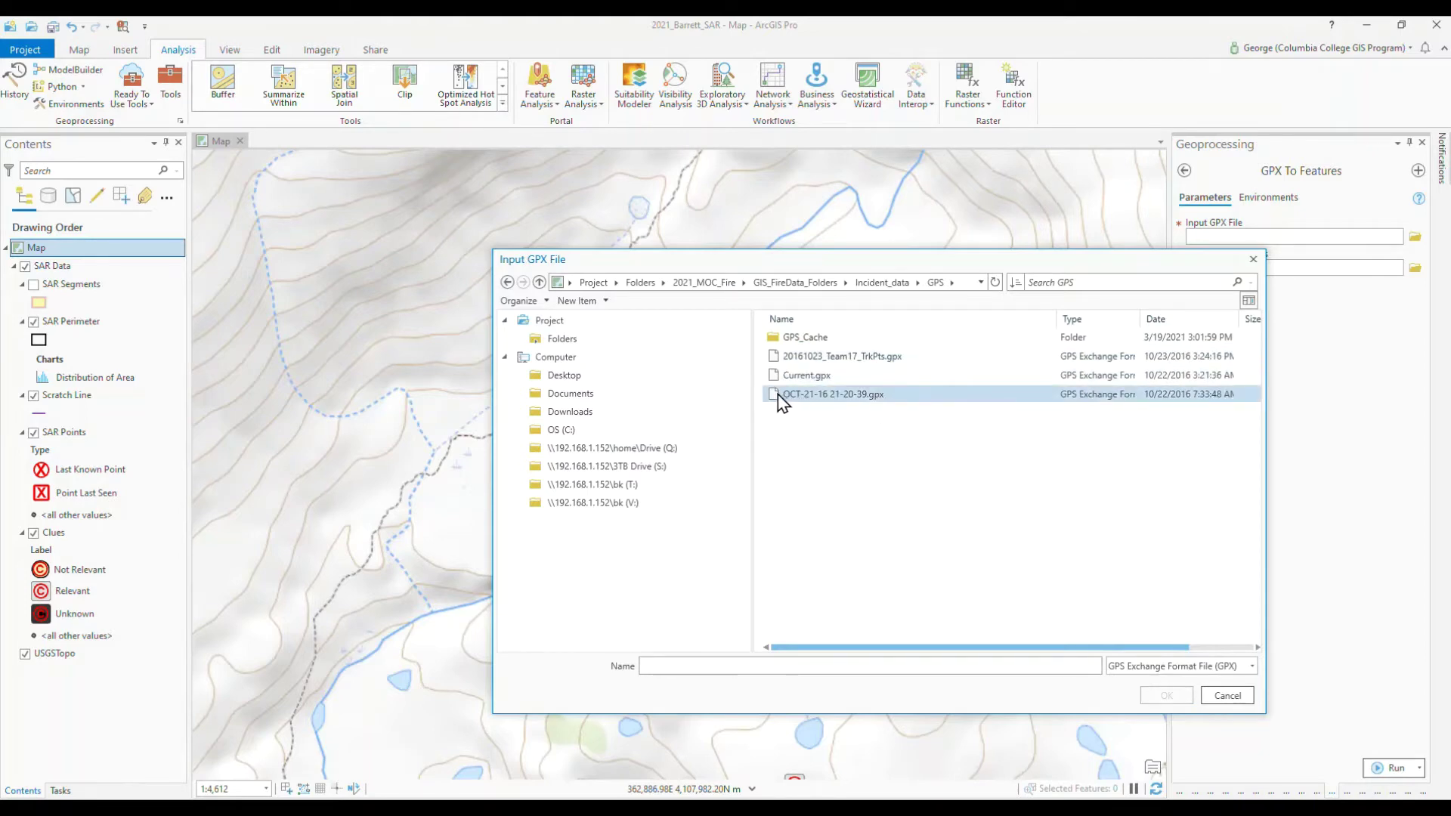
pyautogui.doubleClick(831, 396)
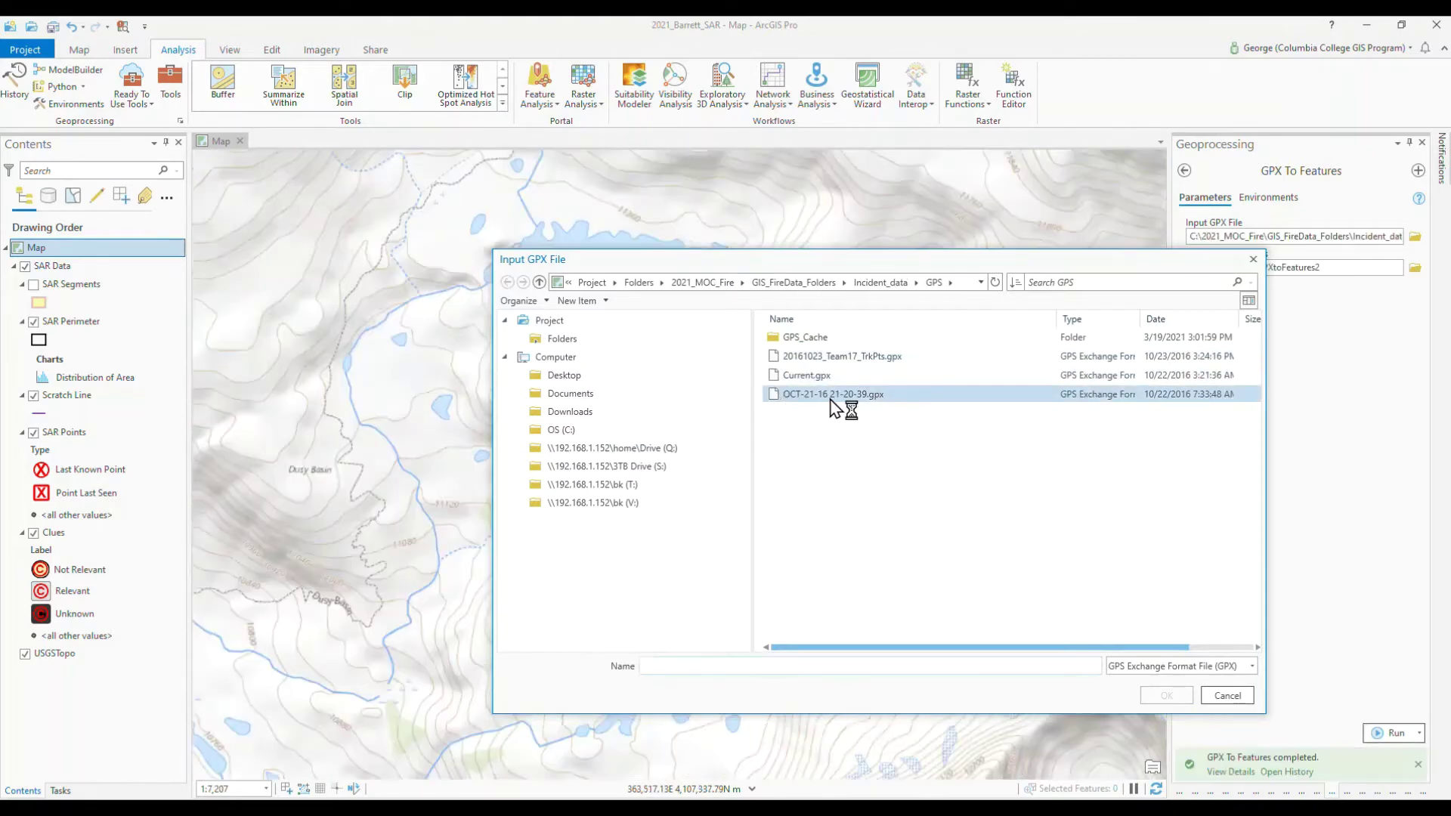
pyautogui.click(772, 397)
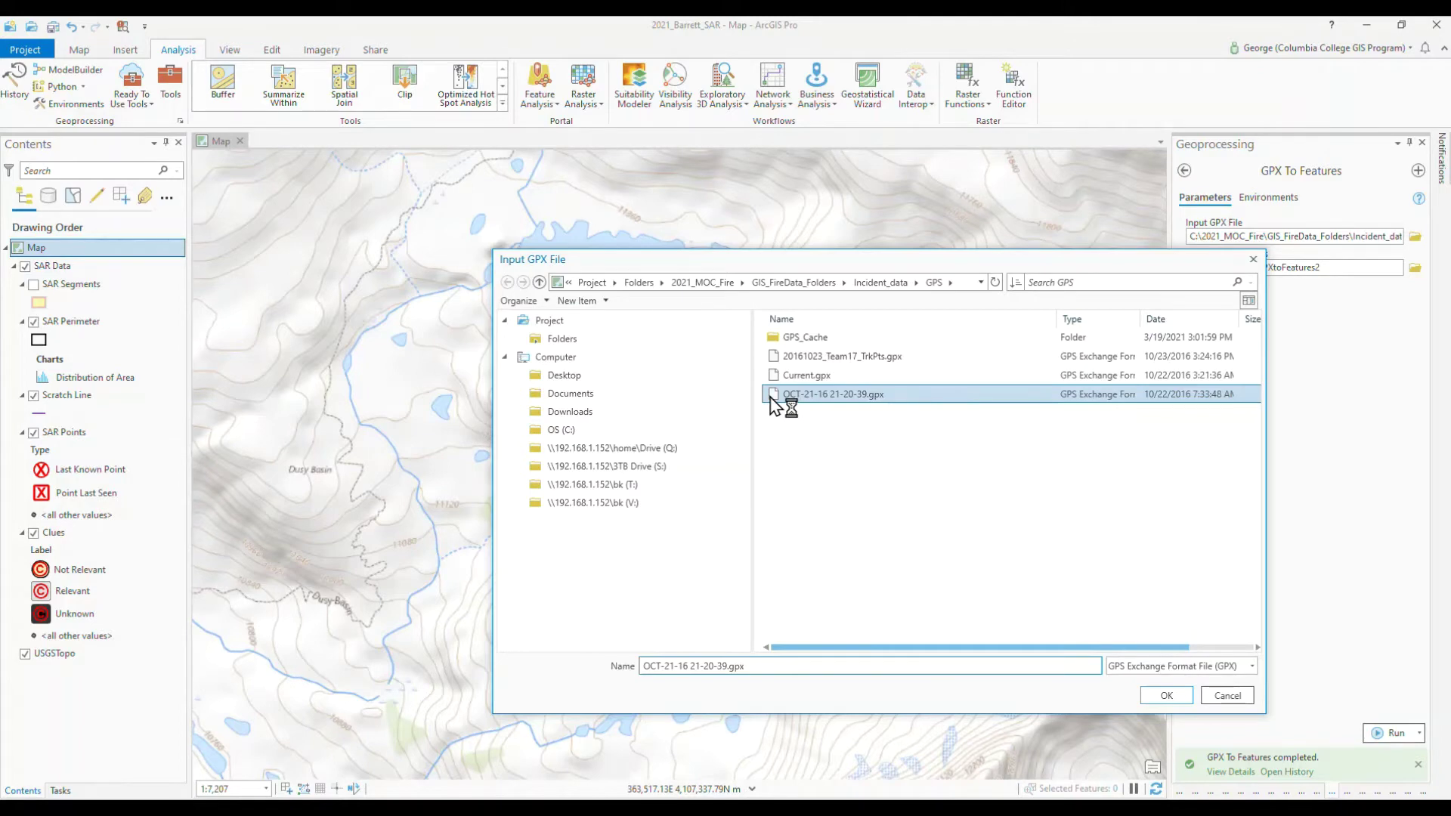
pyautogui.click(1168, 694)
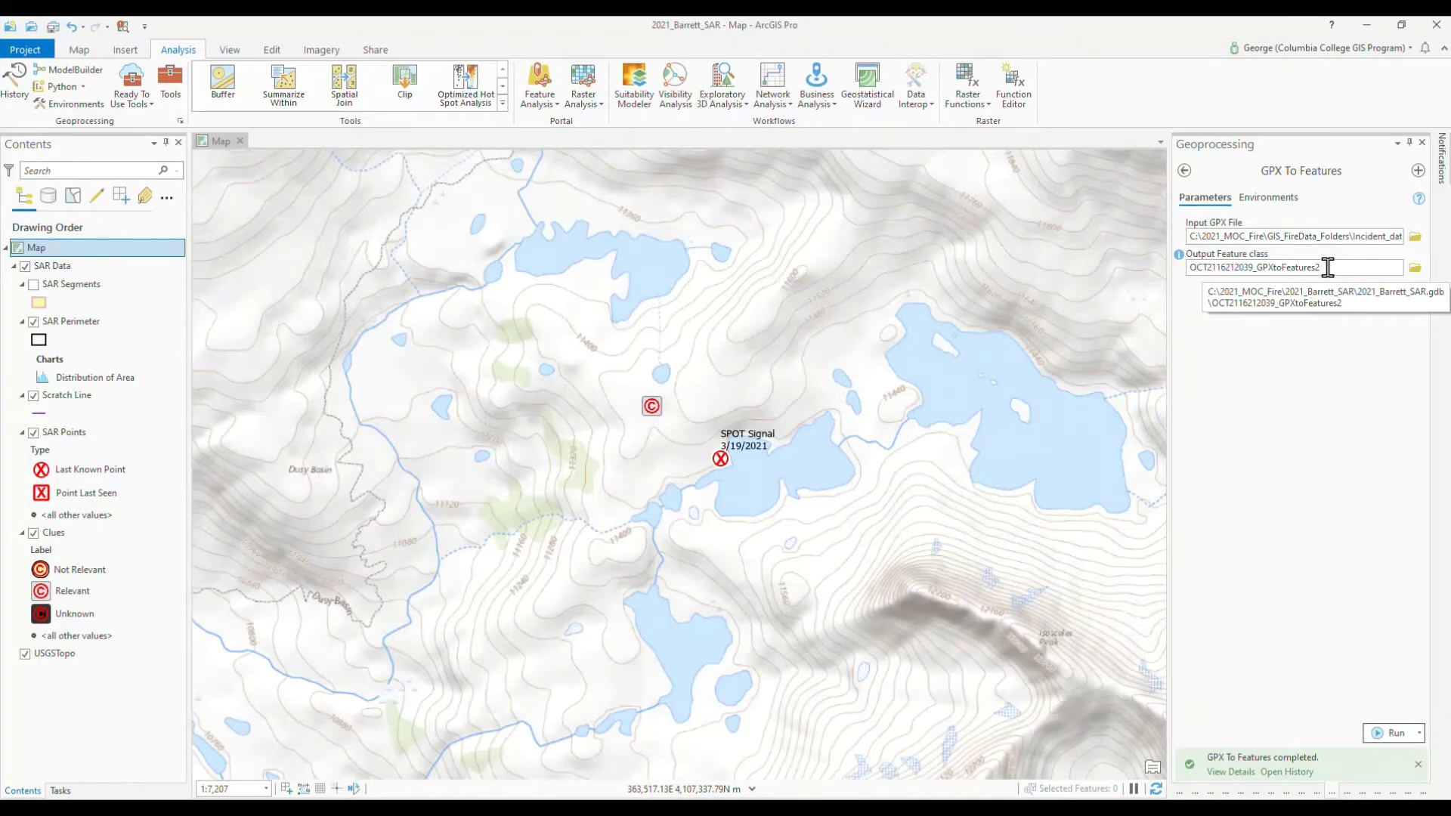
pyautogui.click(1391, 736)
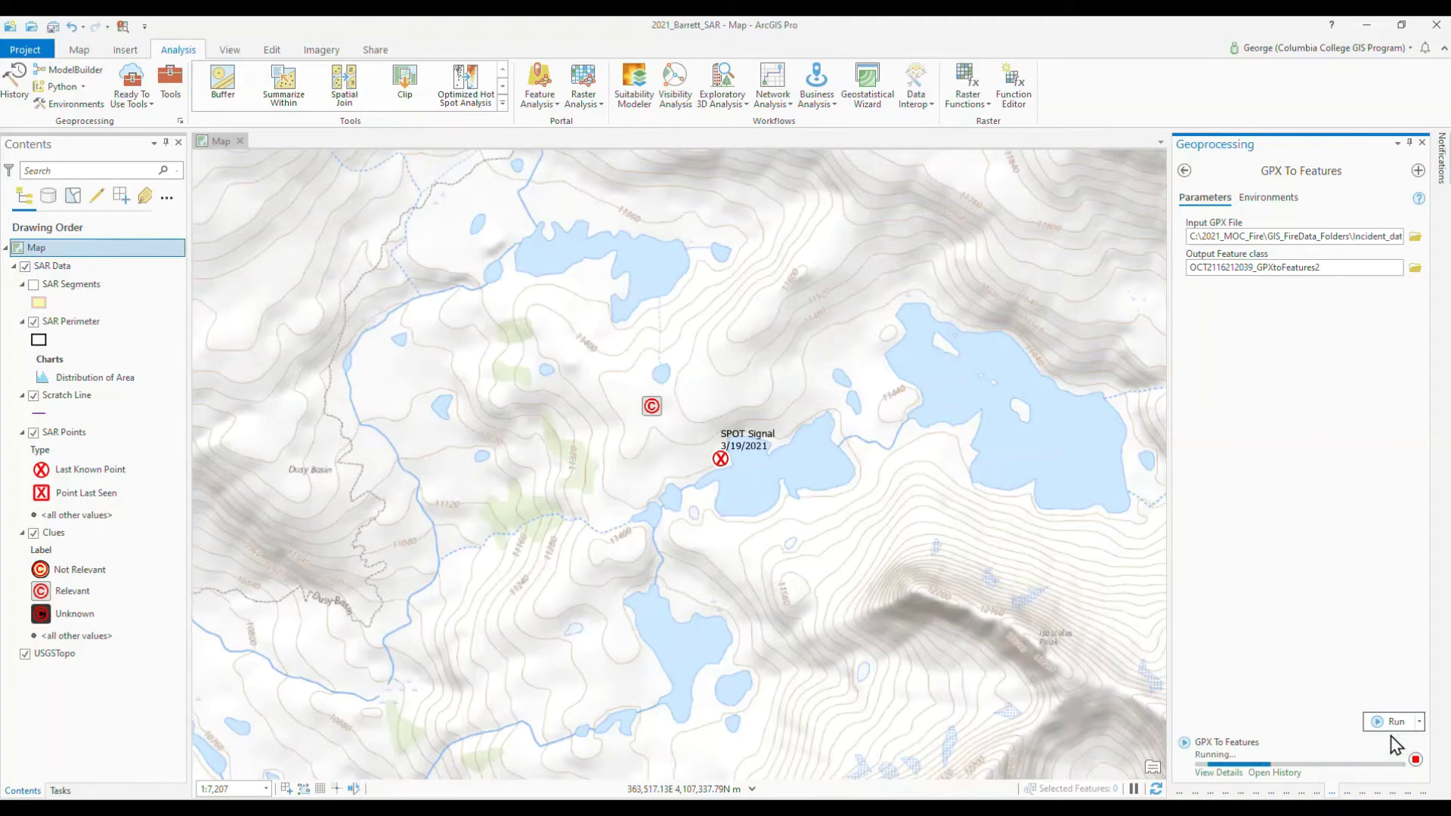
pyautogui.scroll(-2, 638, 519)
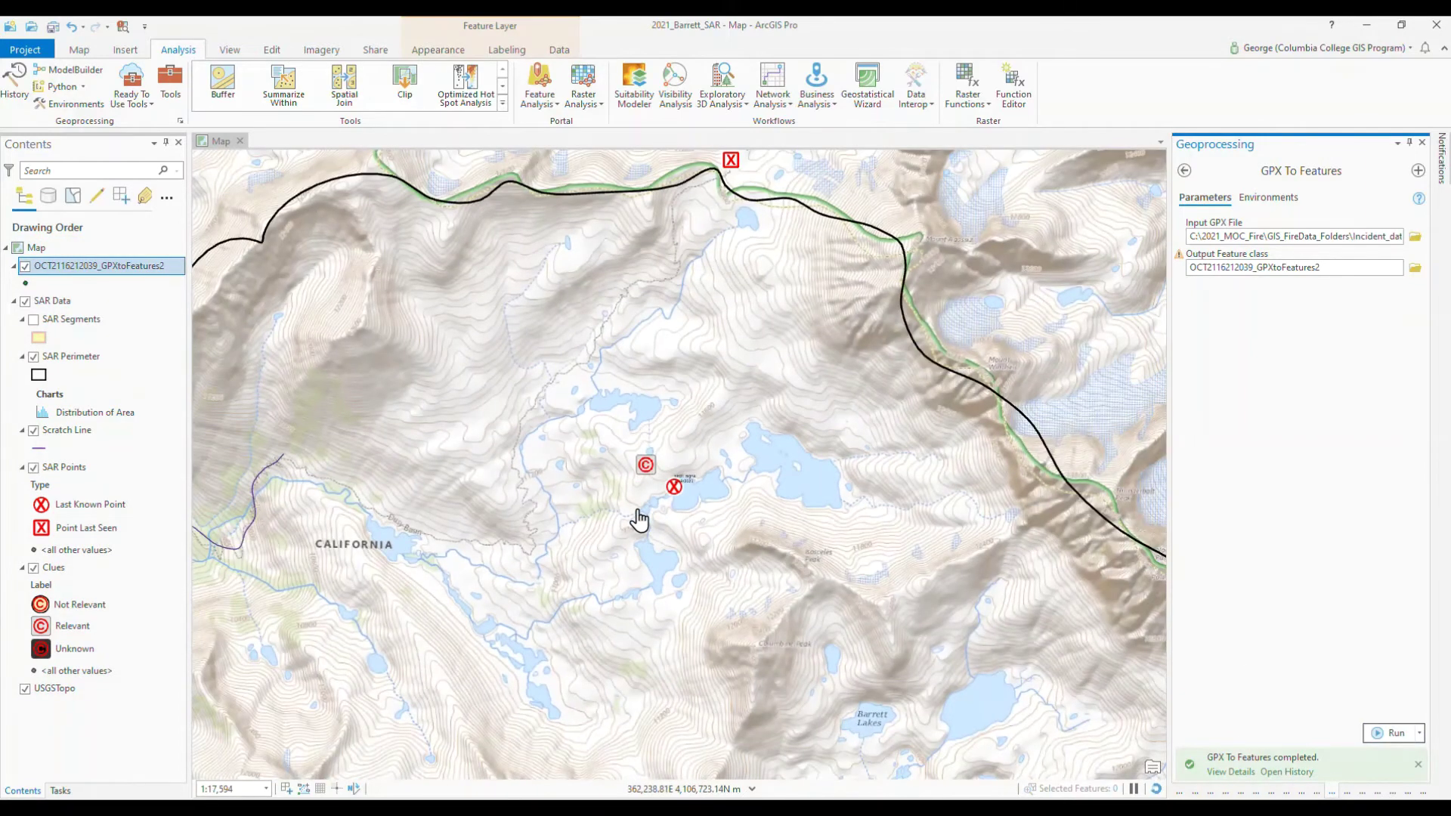
pyautogui.moveTo(577, 625); pyautogui.dragTo(681, 331)
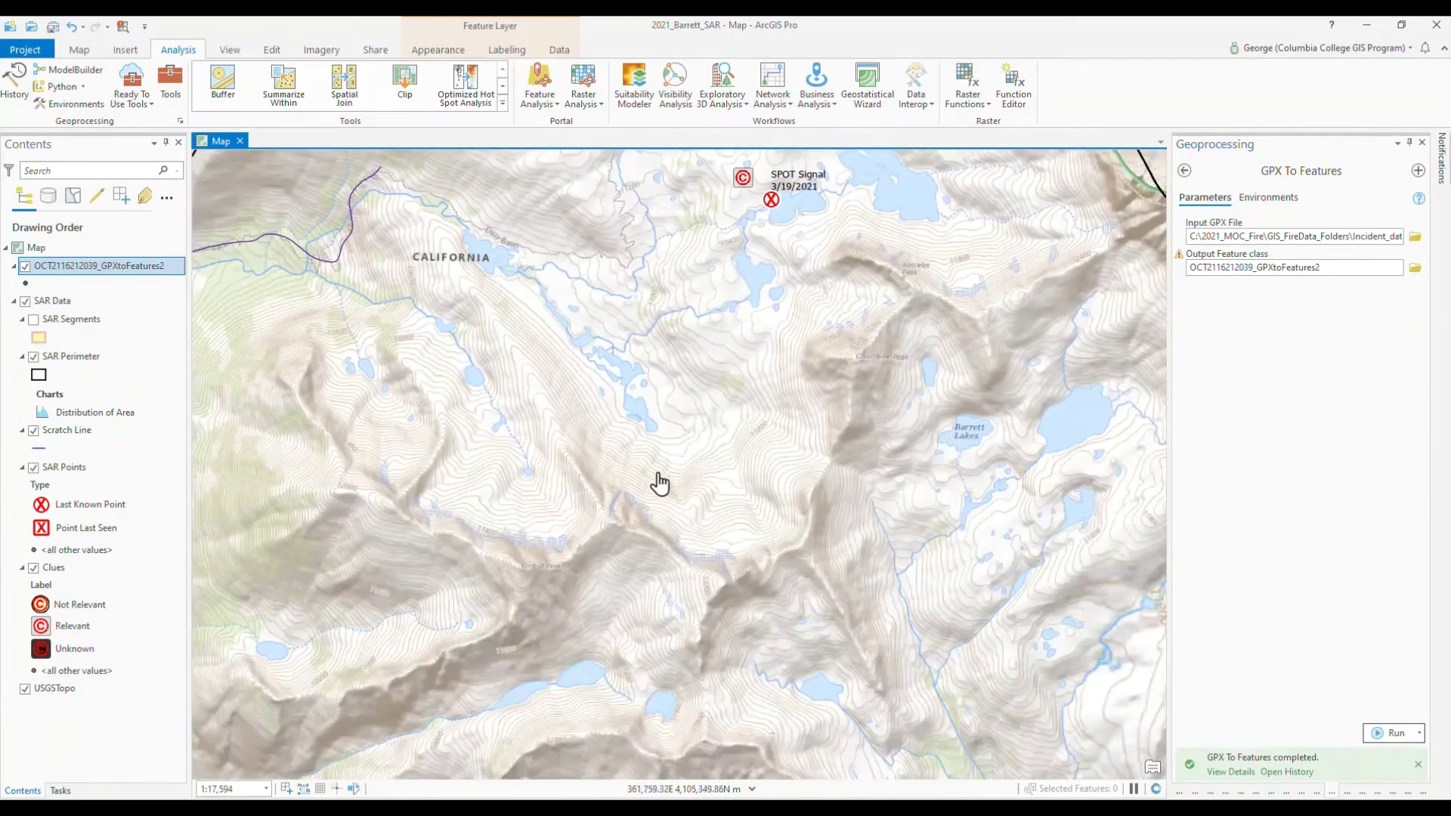
pyautogui.moveTo(651, 560); pyautogui.dragTo(685, 250)
pyautogui.moveTo(599, 509); pyautogui.dragTo(826, 350)
pyautogui.scroll(2, 669, 478)
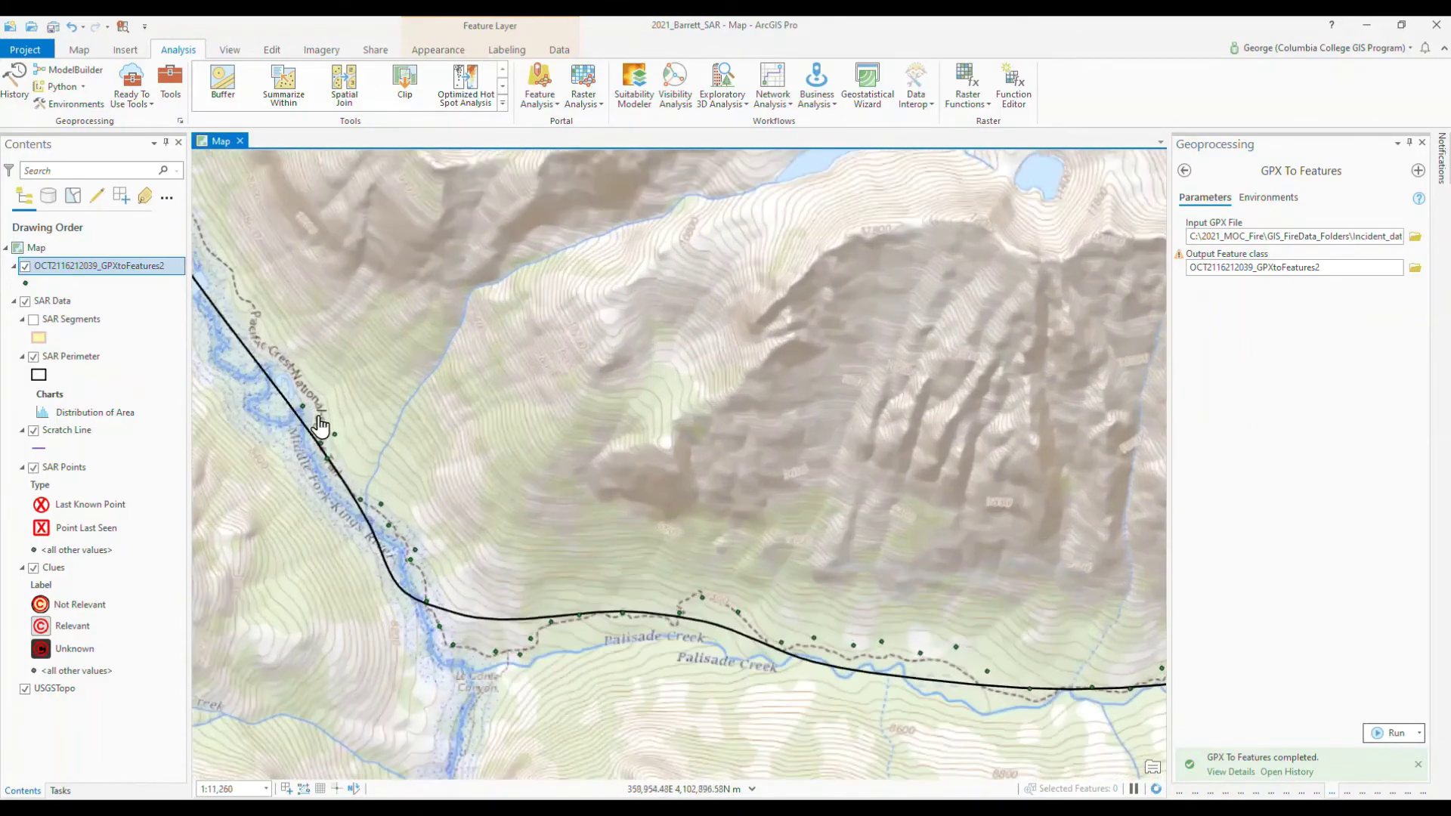
pyautogui.moveTo(817, 587); pyautogui.dragTo(718, 495)
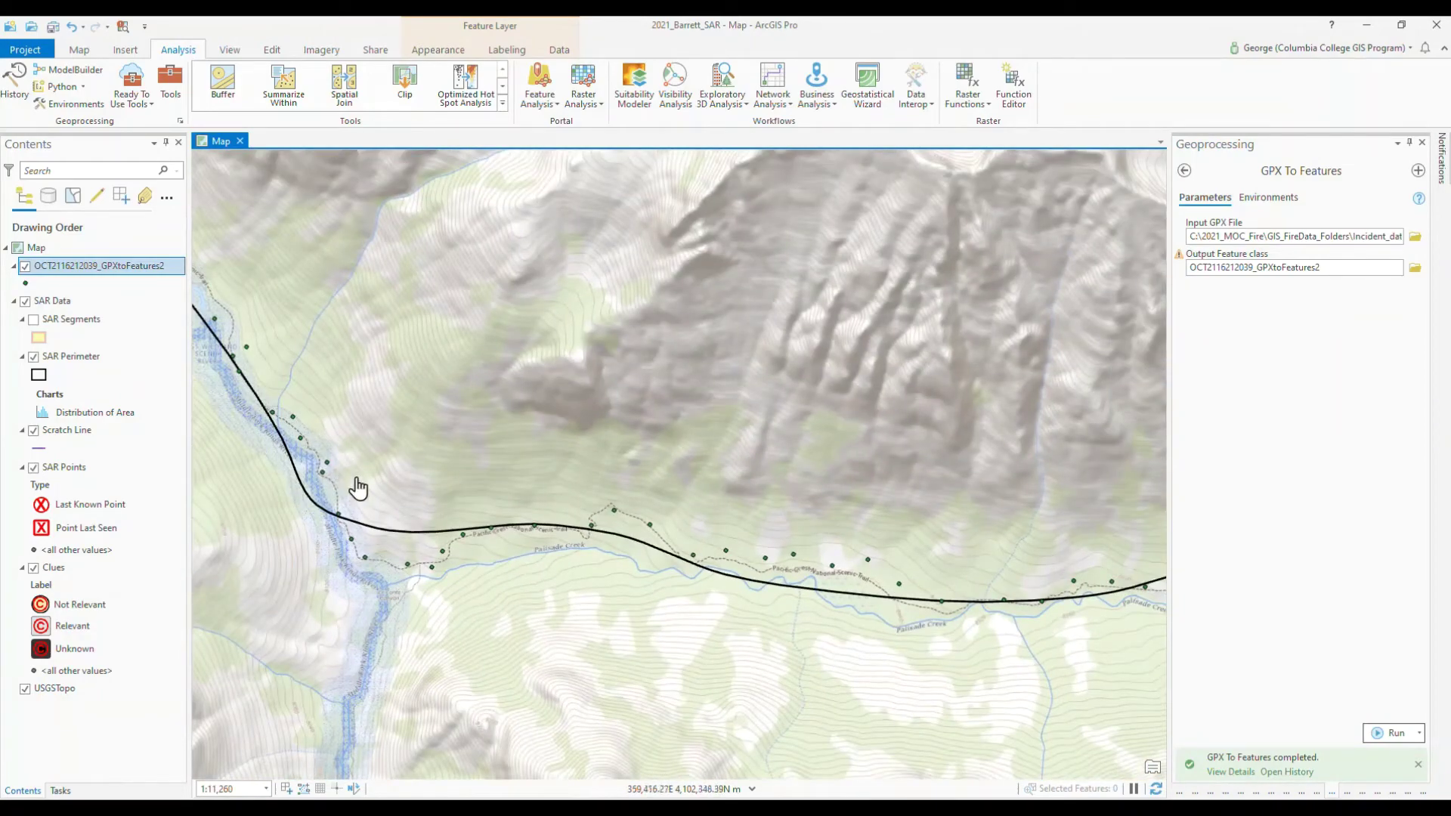
pyautogui.scroll(-3, 563, 522)
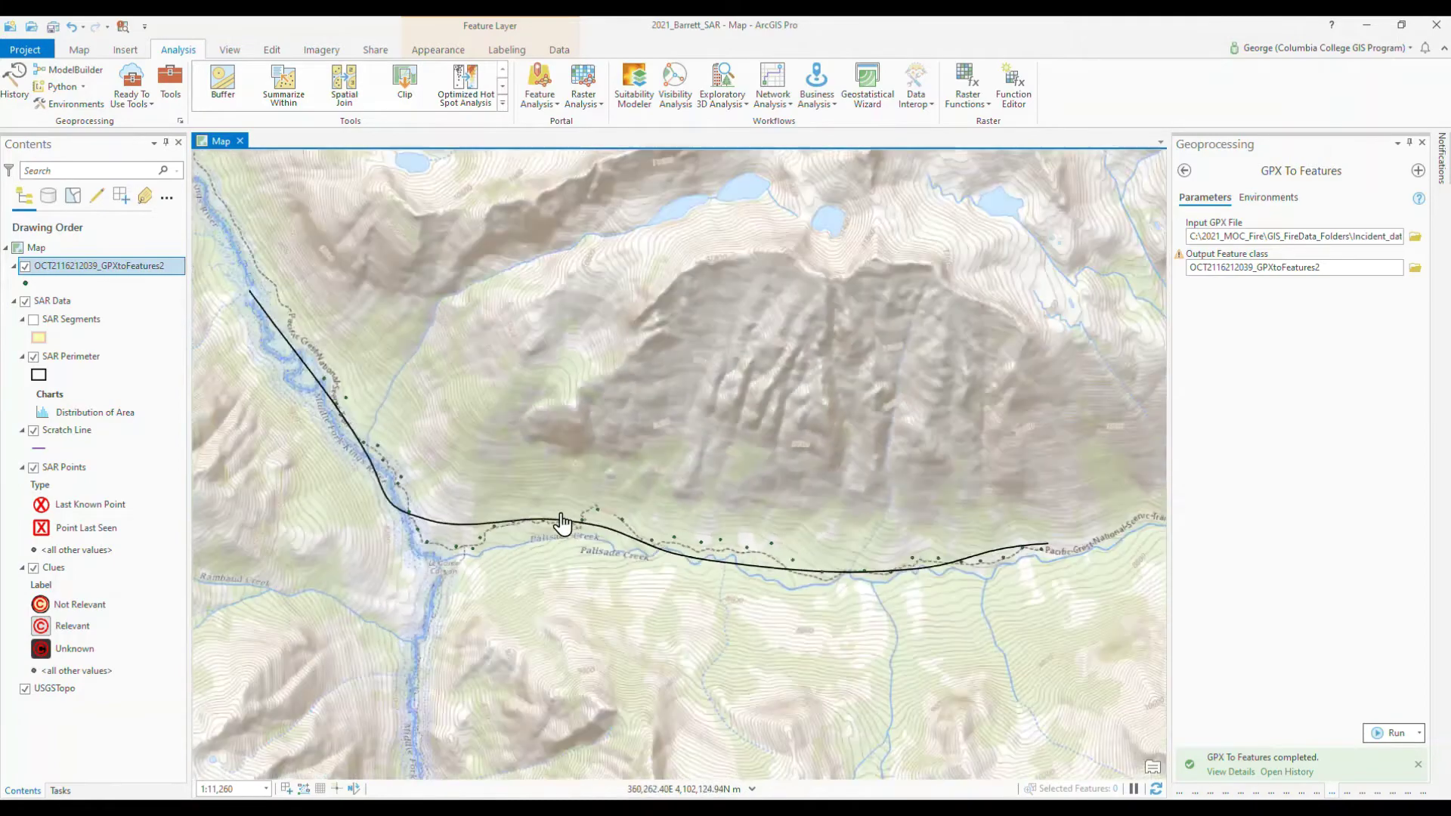
pyautogui.scroll(-2, 563, 521)
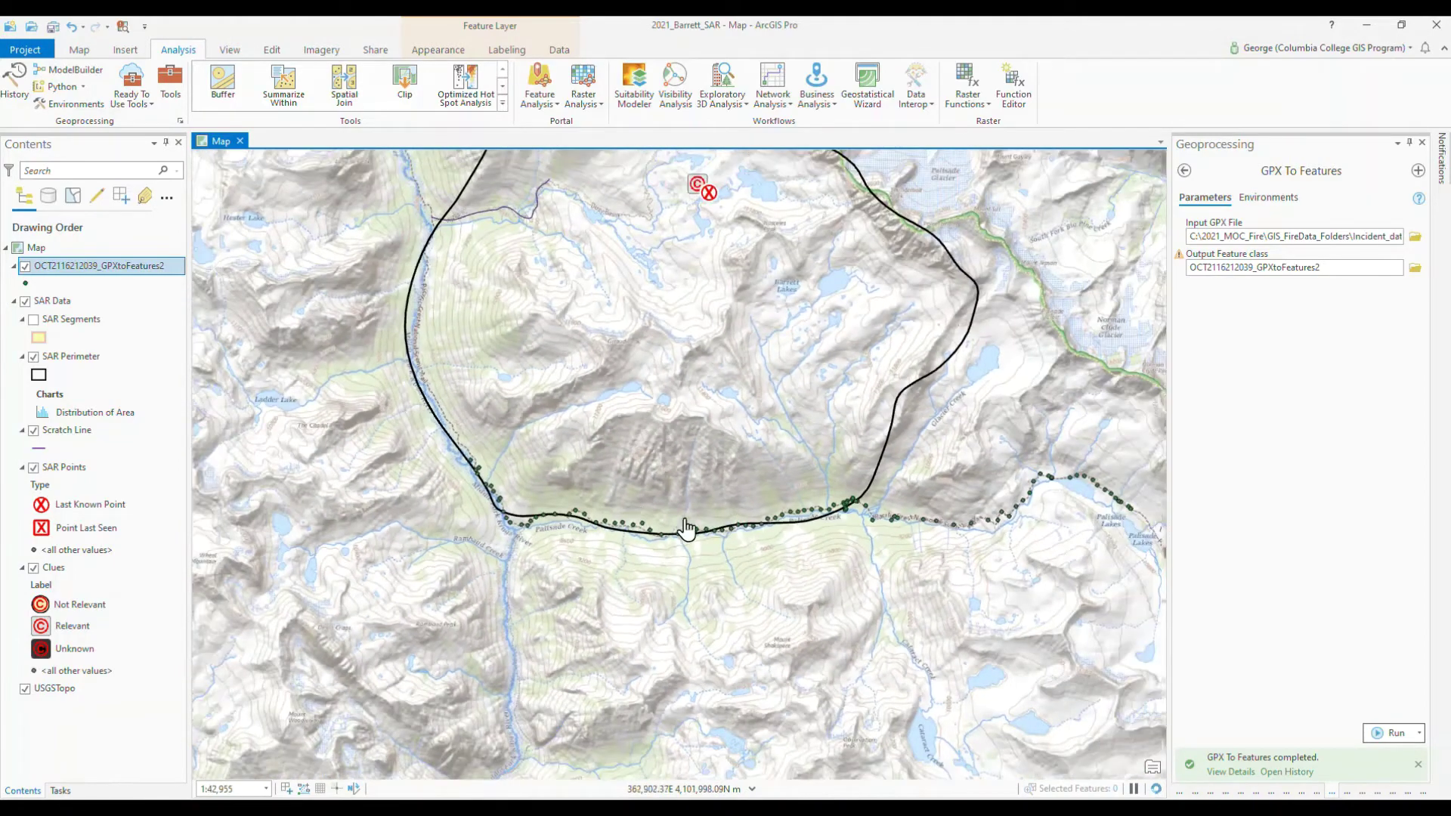
pyautogui.moveTo(828, 550); pyautogui.dragTo(590, 469)
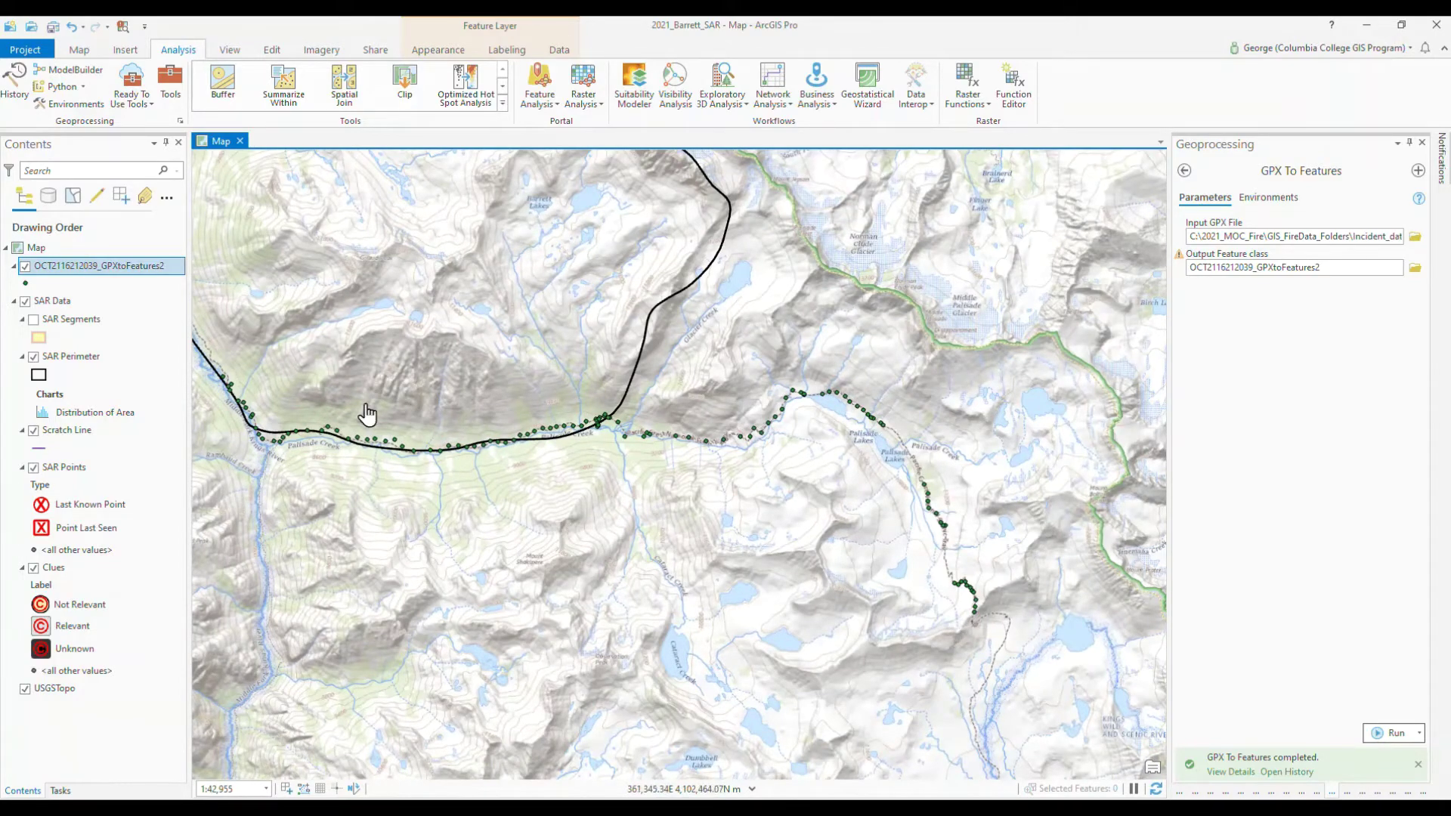
pyautogui.moveTo(243, 348); pyautogui.dragTo(623, 491)
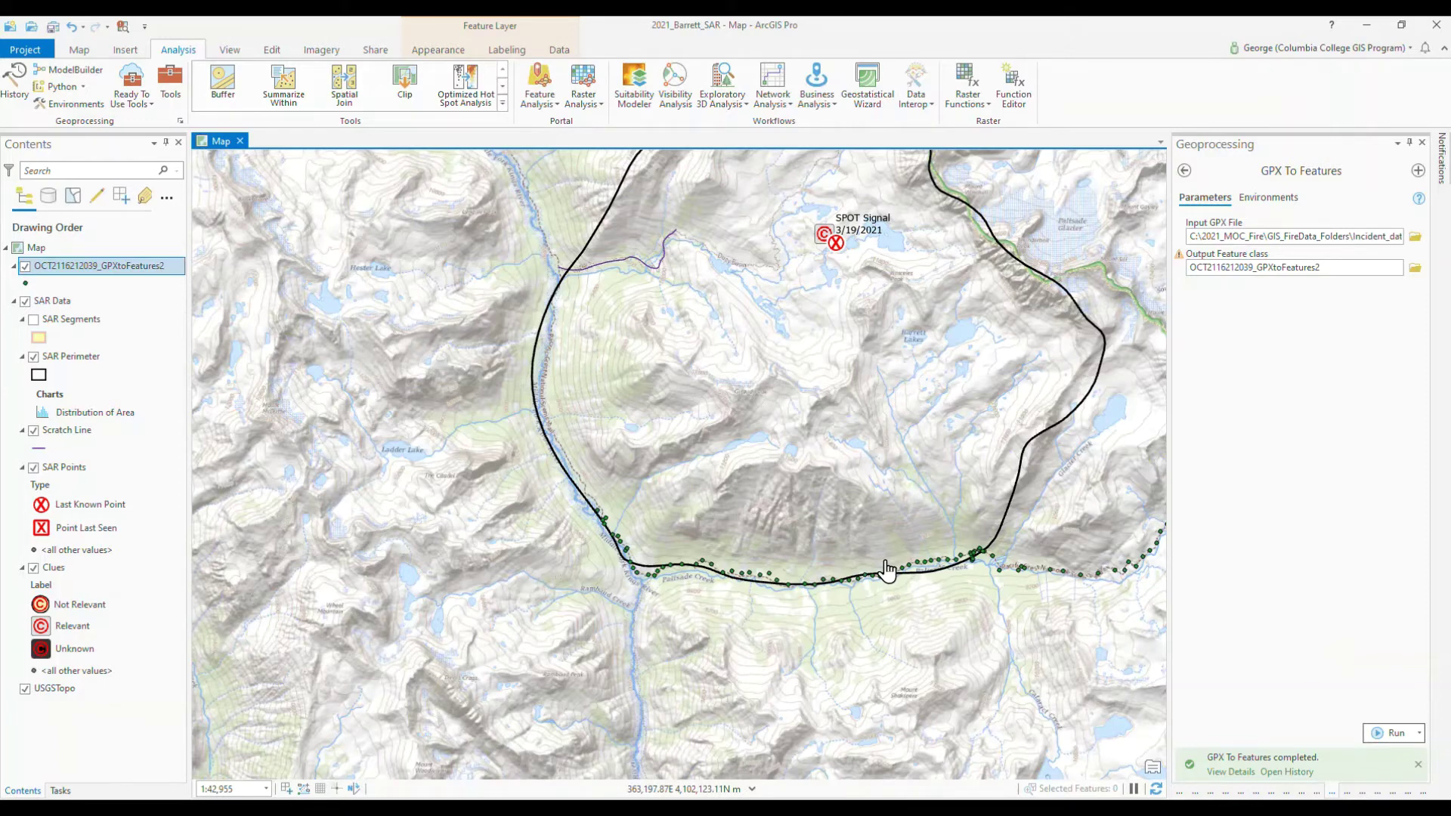
pyautogui.scroll(3, 796, 606)
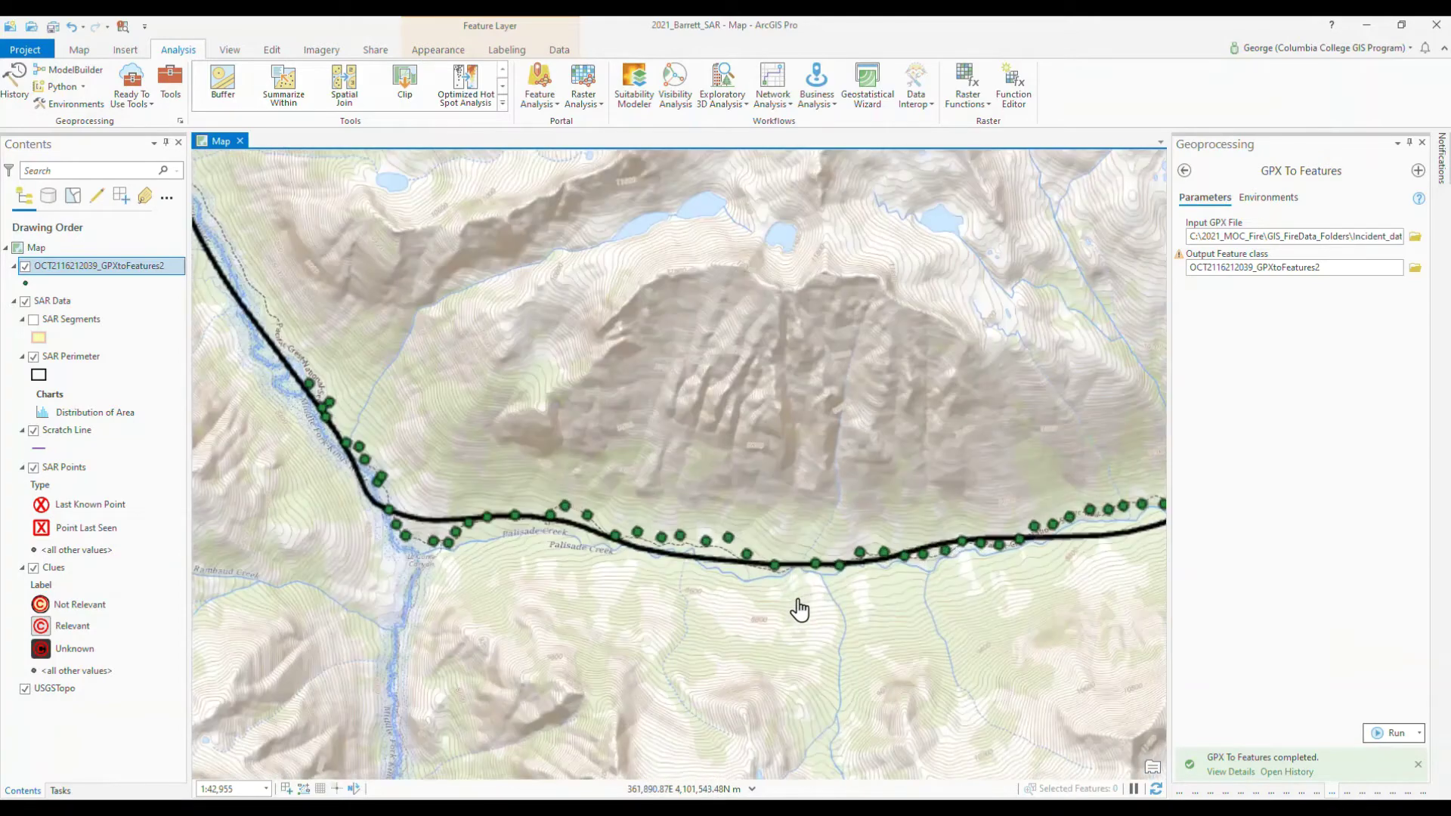
pyautogui.moveTo(689, 628); pyautogui.dragTo(622, 486)
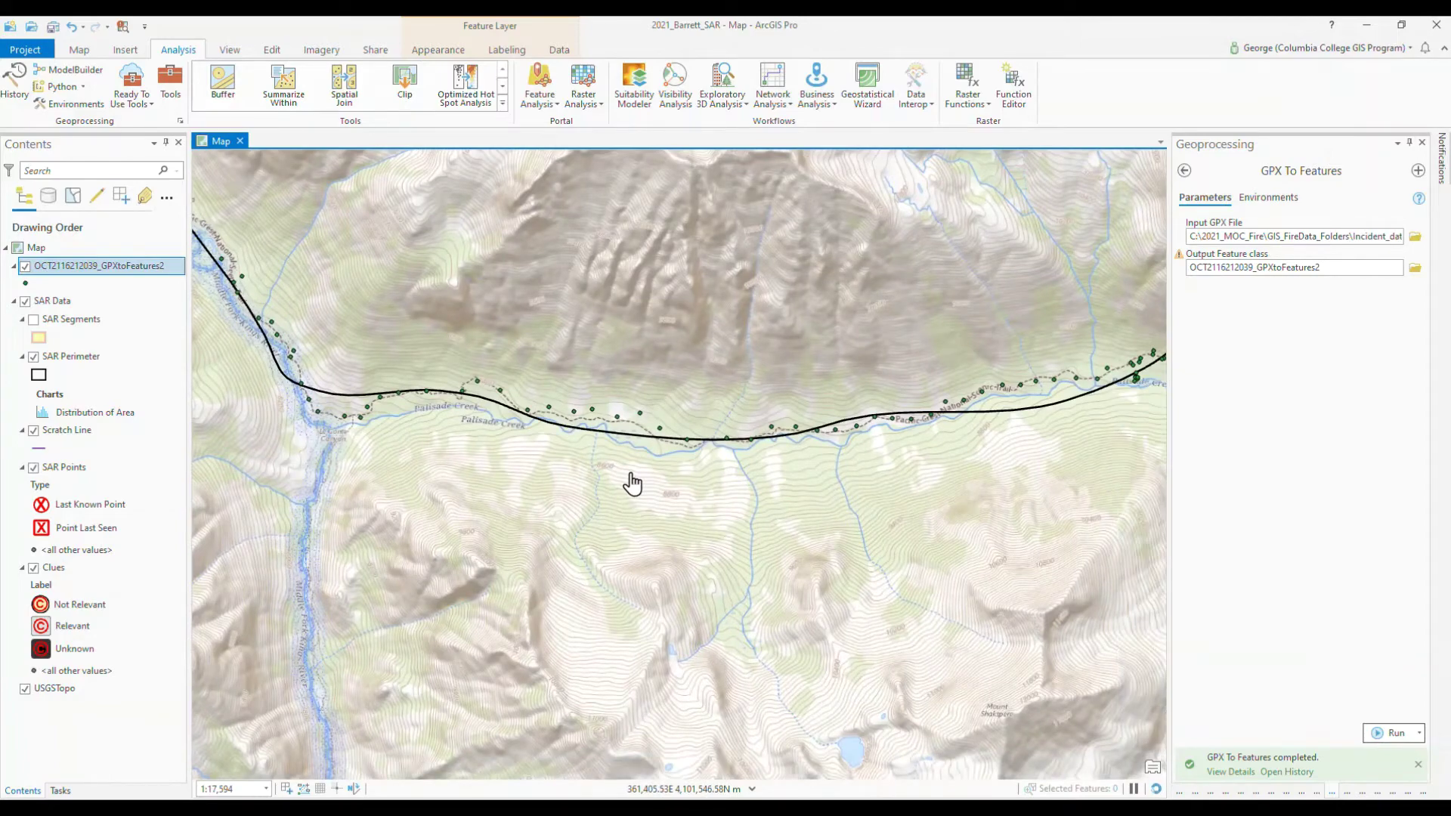
# Set Points To Track Segments to use the GPXtoFeatures2 points, DateTime field, and output name ending JMT.
pyautogui.click(1184, 170)
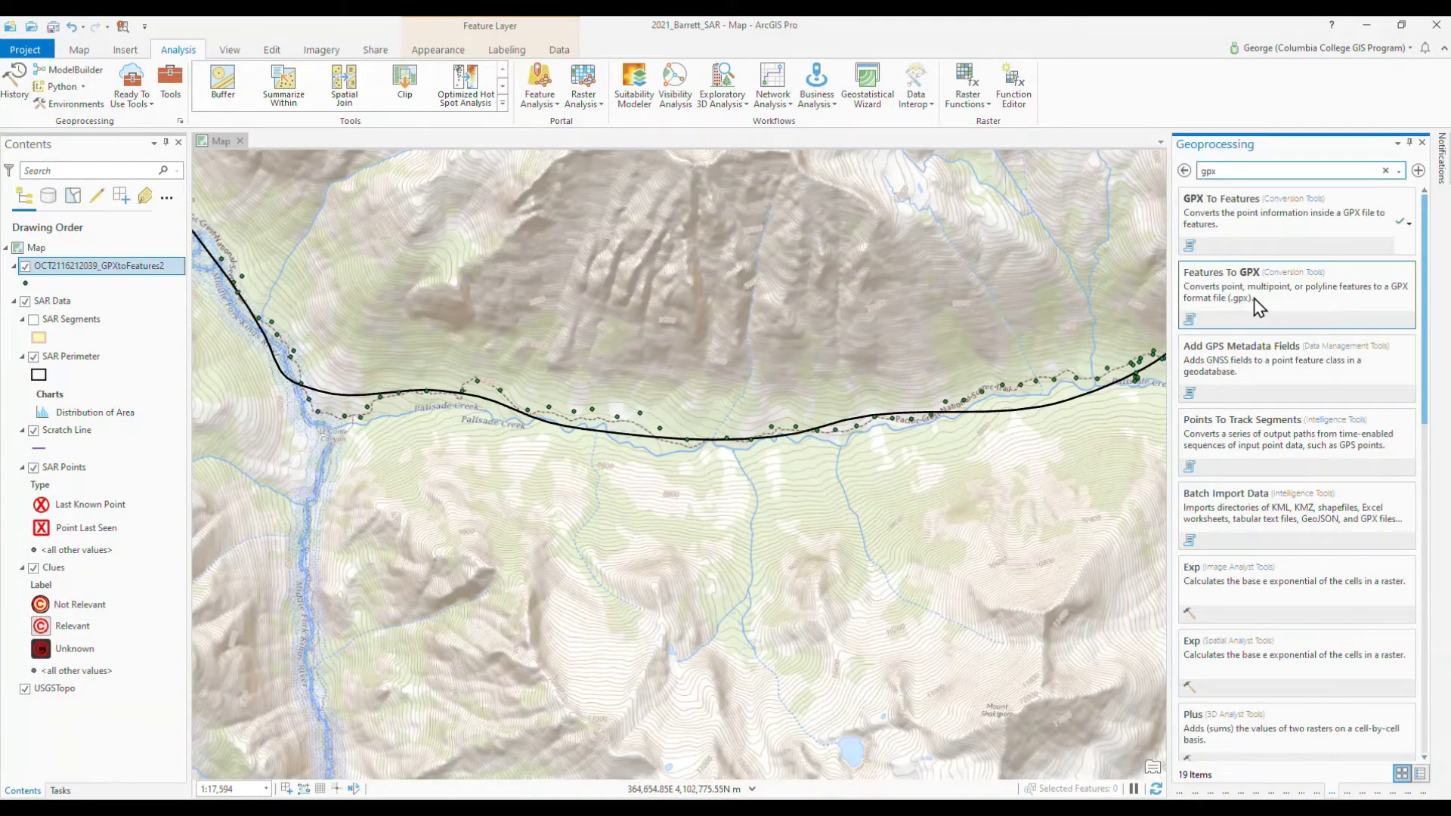
pyautogui.click(1232, 440)
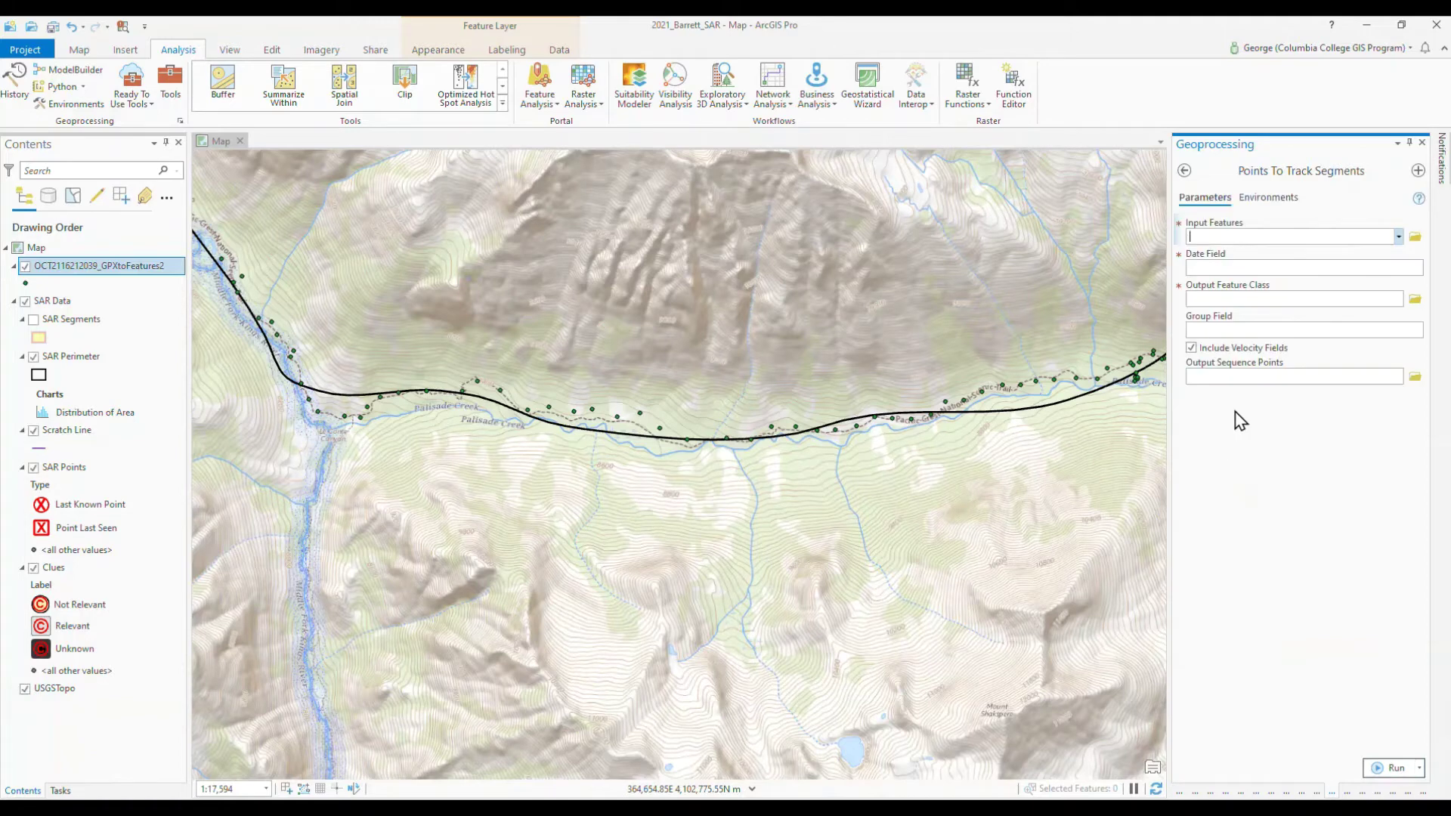
pyautogui.click(1398, 238)
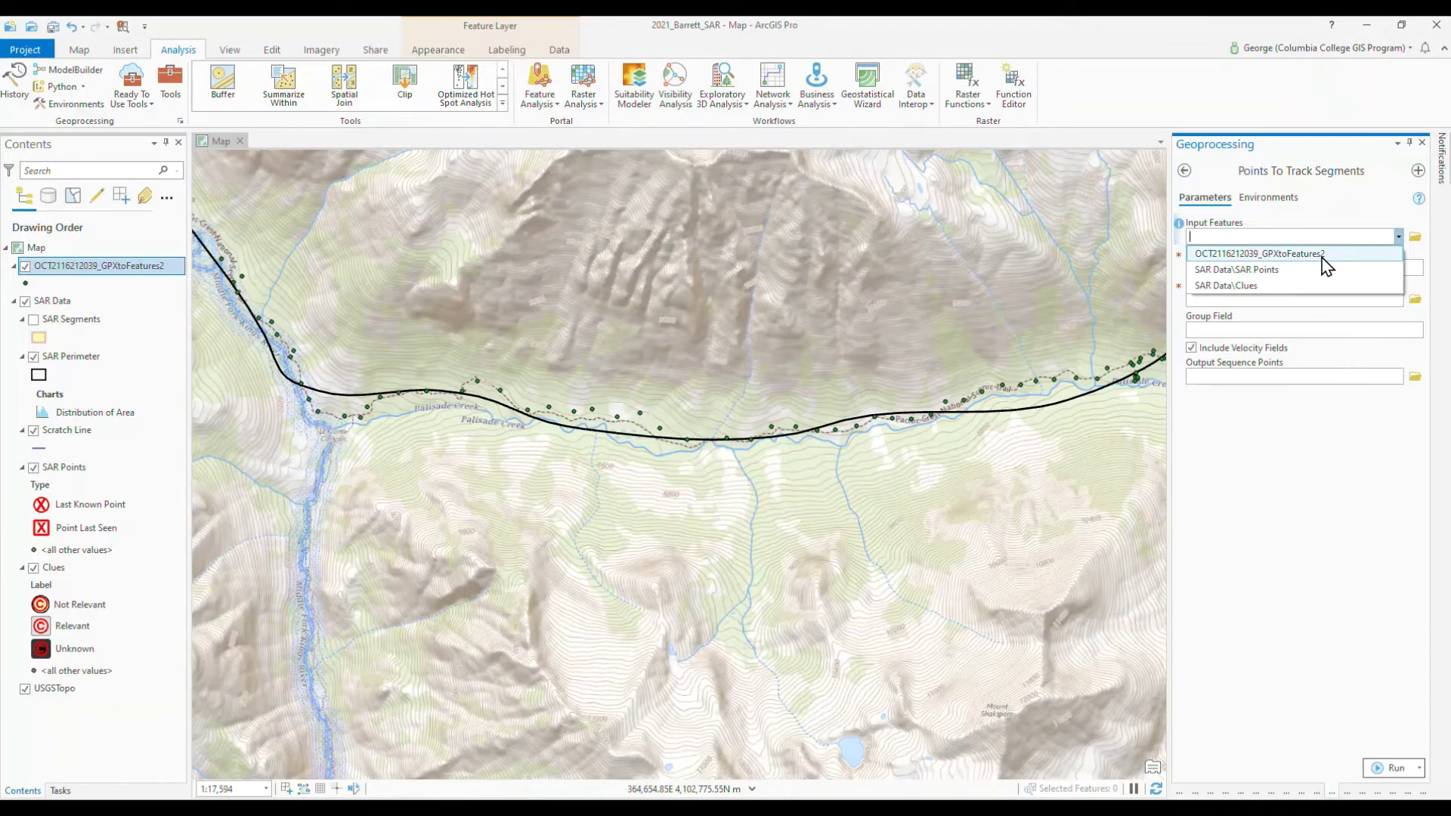
pyautogui.click(1322, 258)
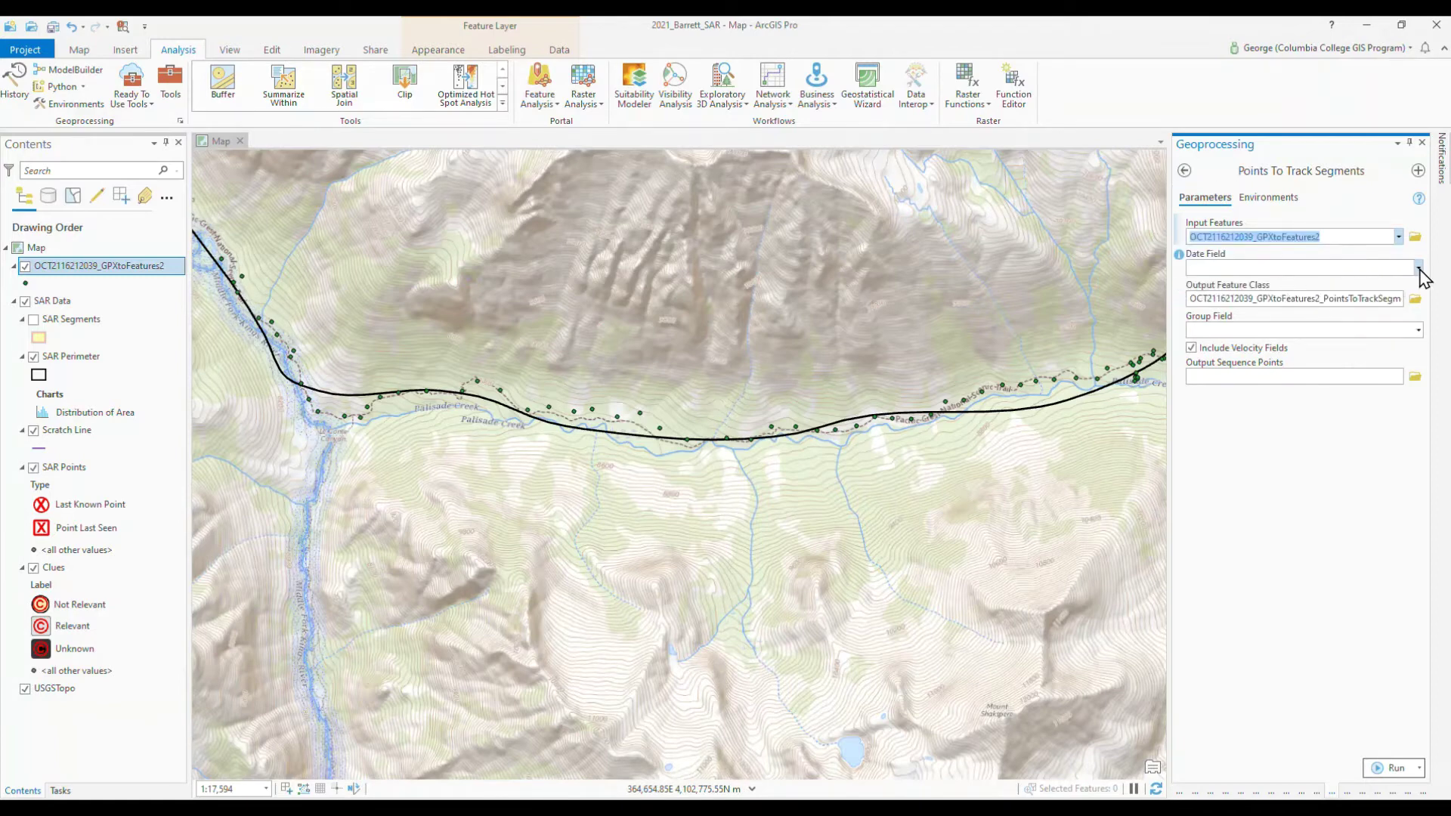
pyautogui.click(1419, 268)
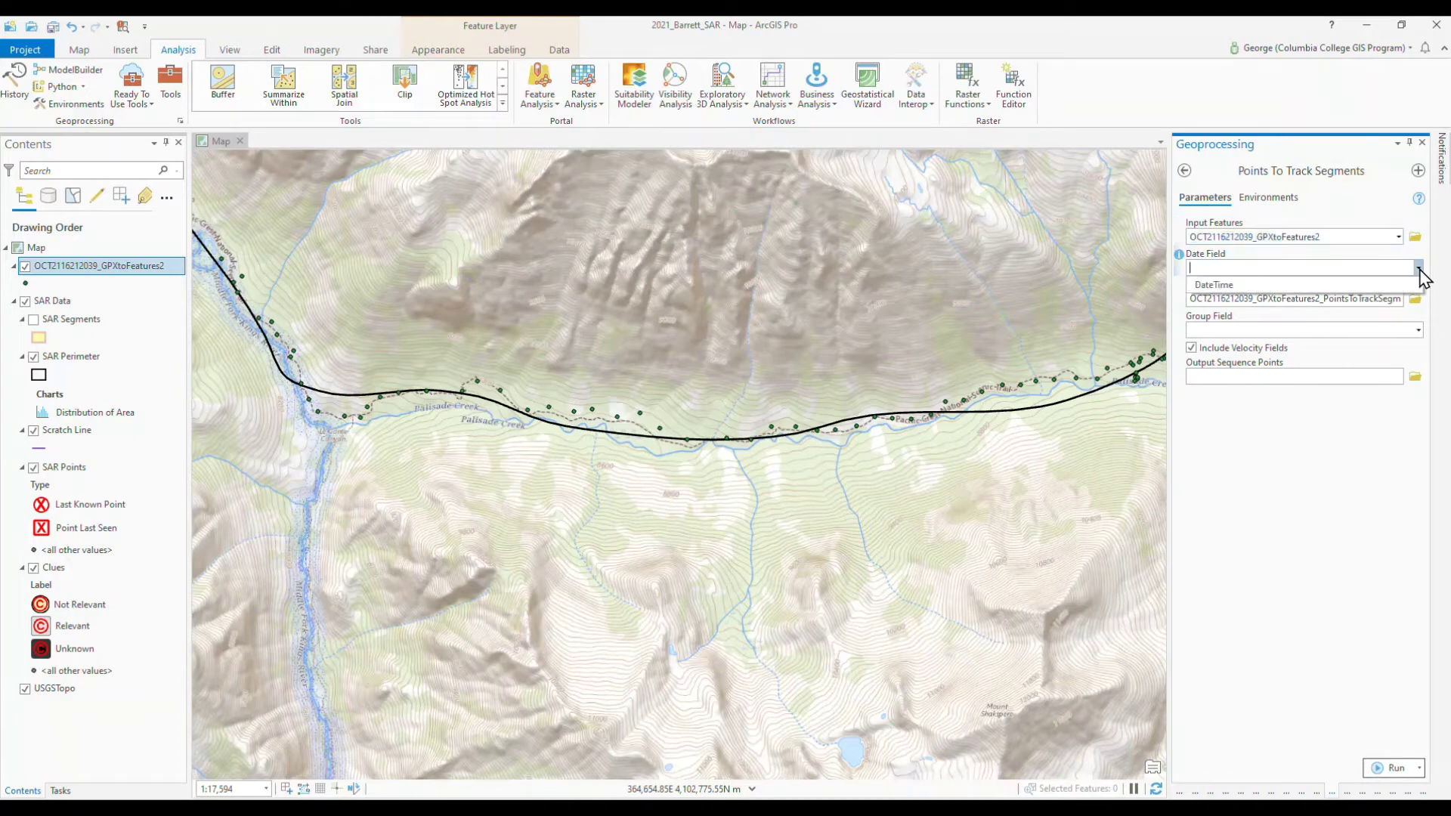
pyautogui.click(1240, 287)
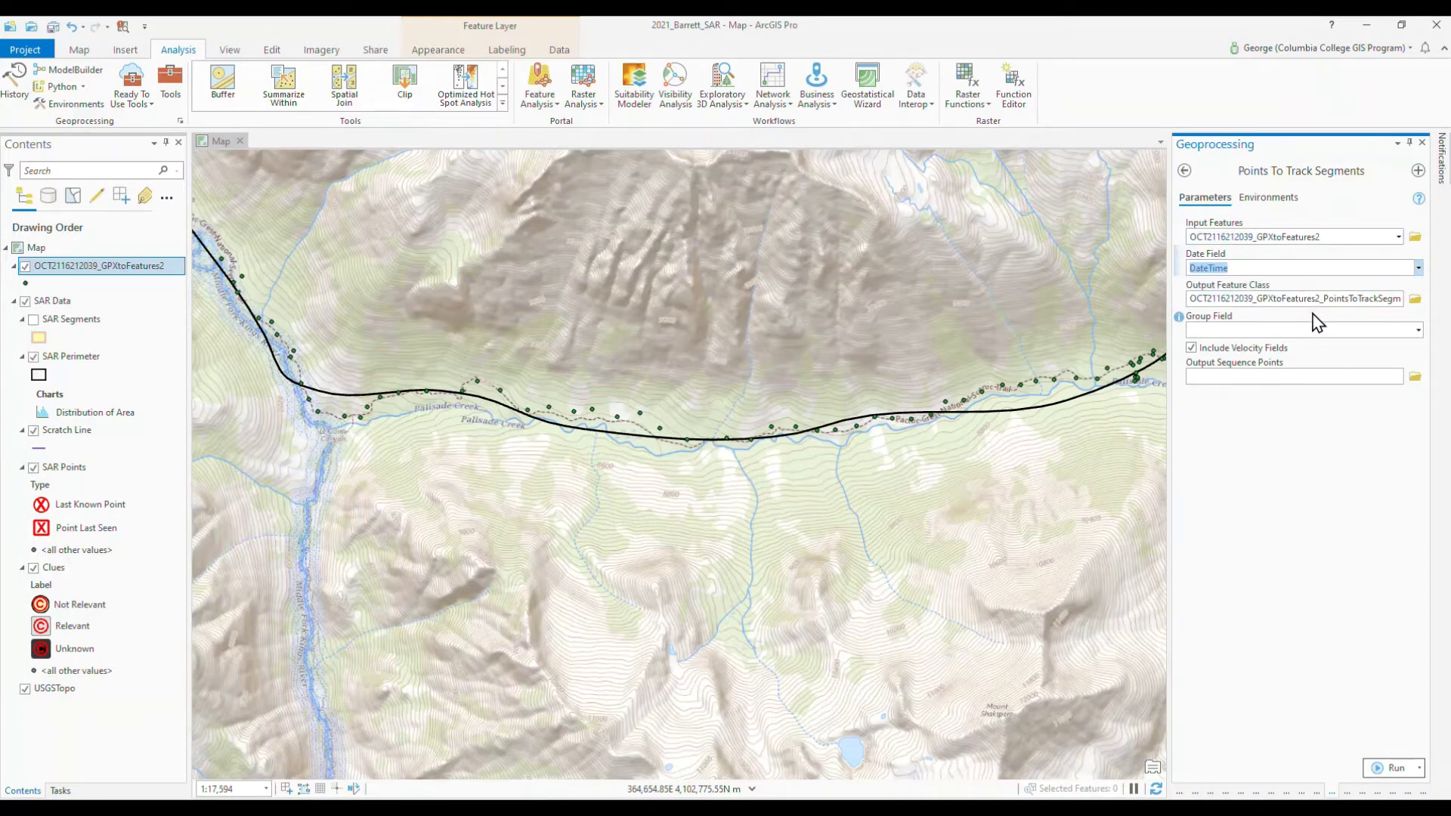
pyautogui.click(1276, 305)
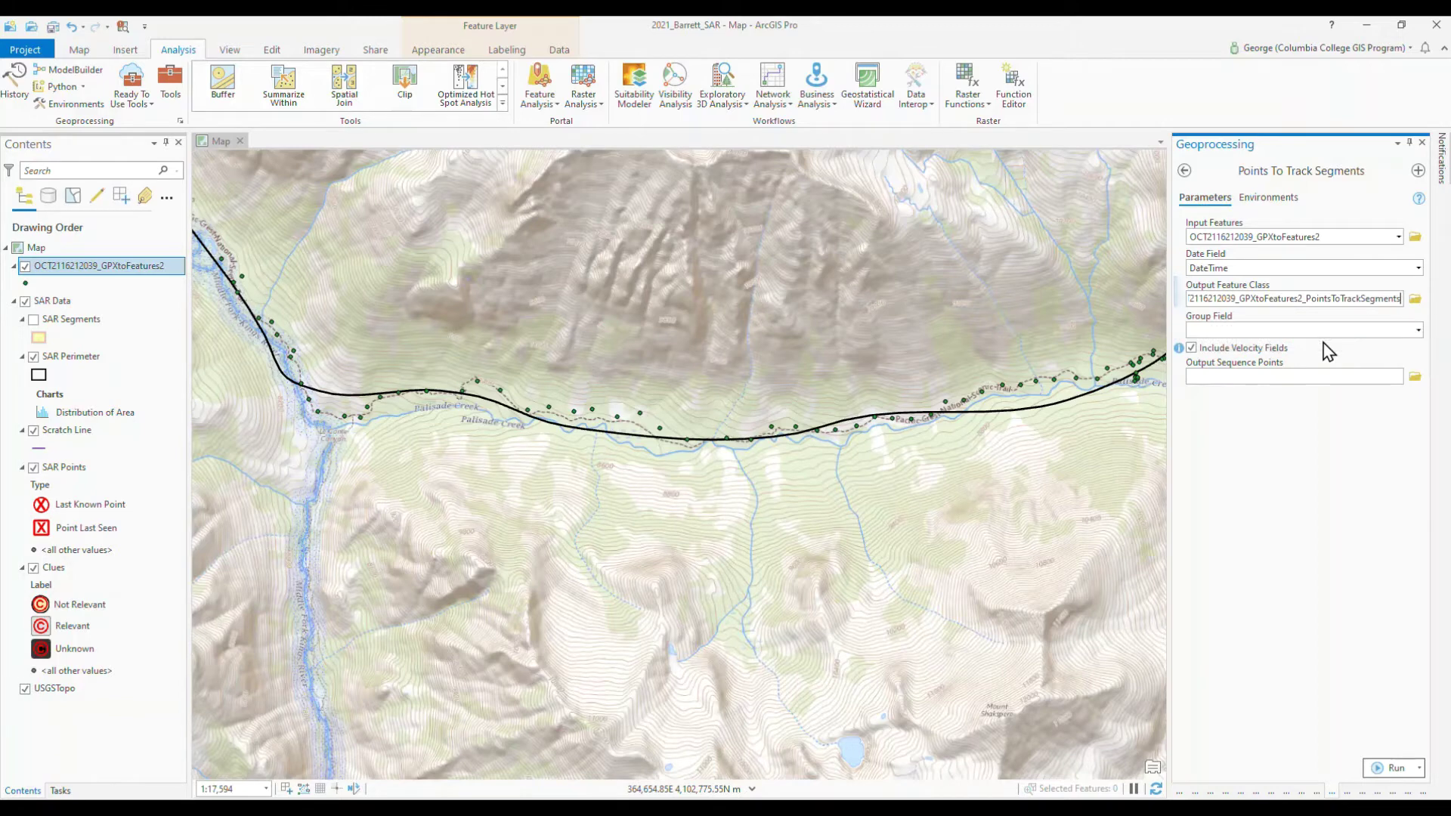
pyautogui.write('JMT')
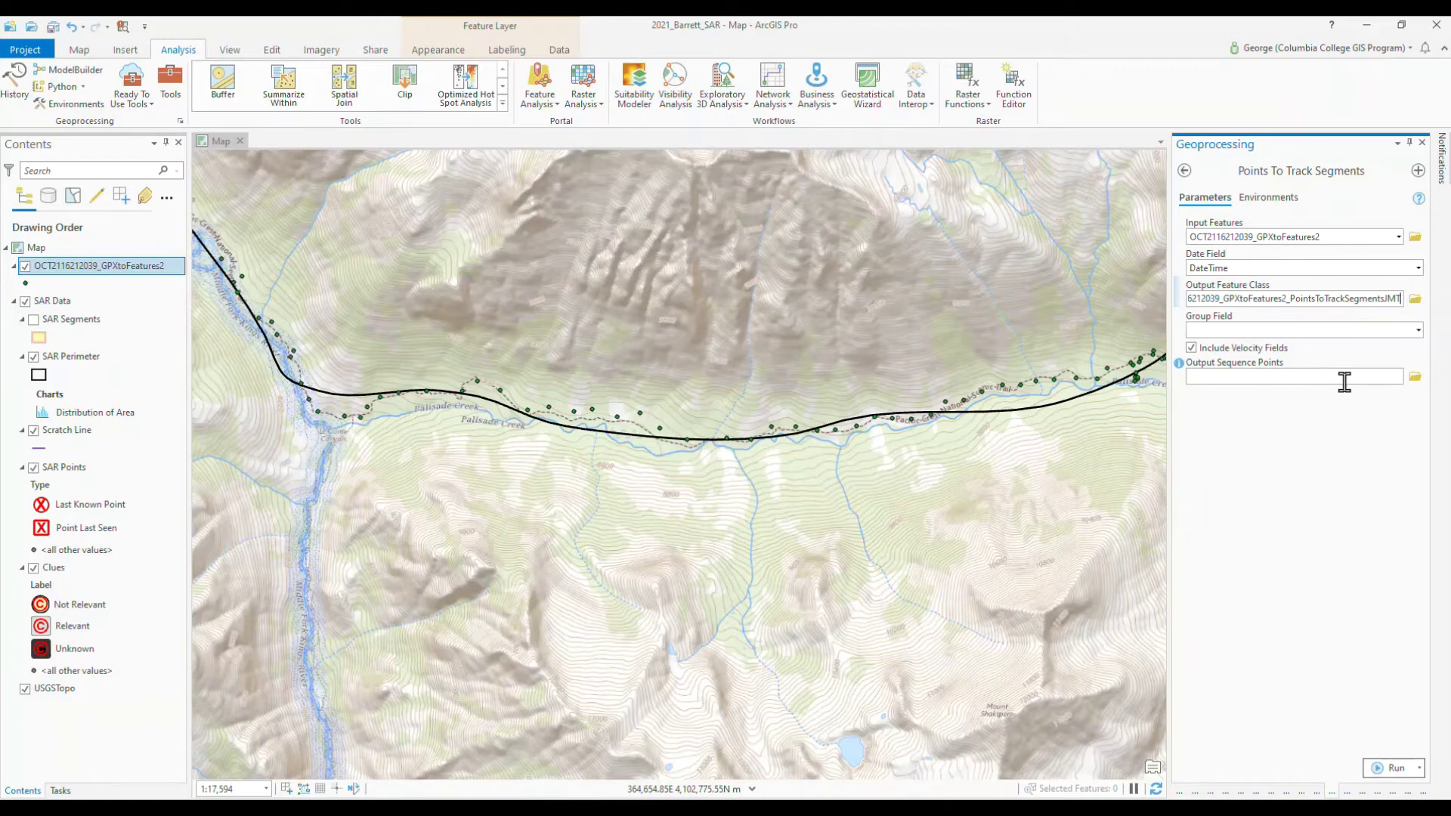
# Run Points To Track Segments to create the PointsToTrackSegmentsJMT layer, then close the results summary.
pyautogui.click(1390, 769)
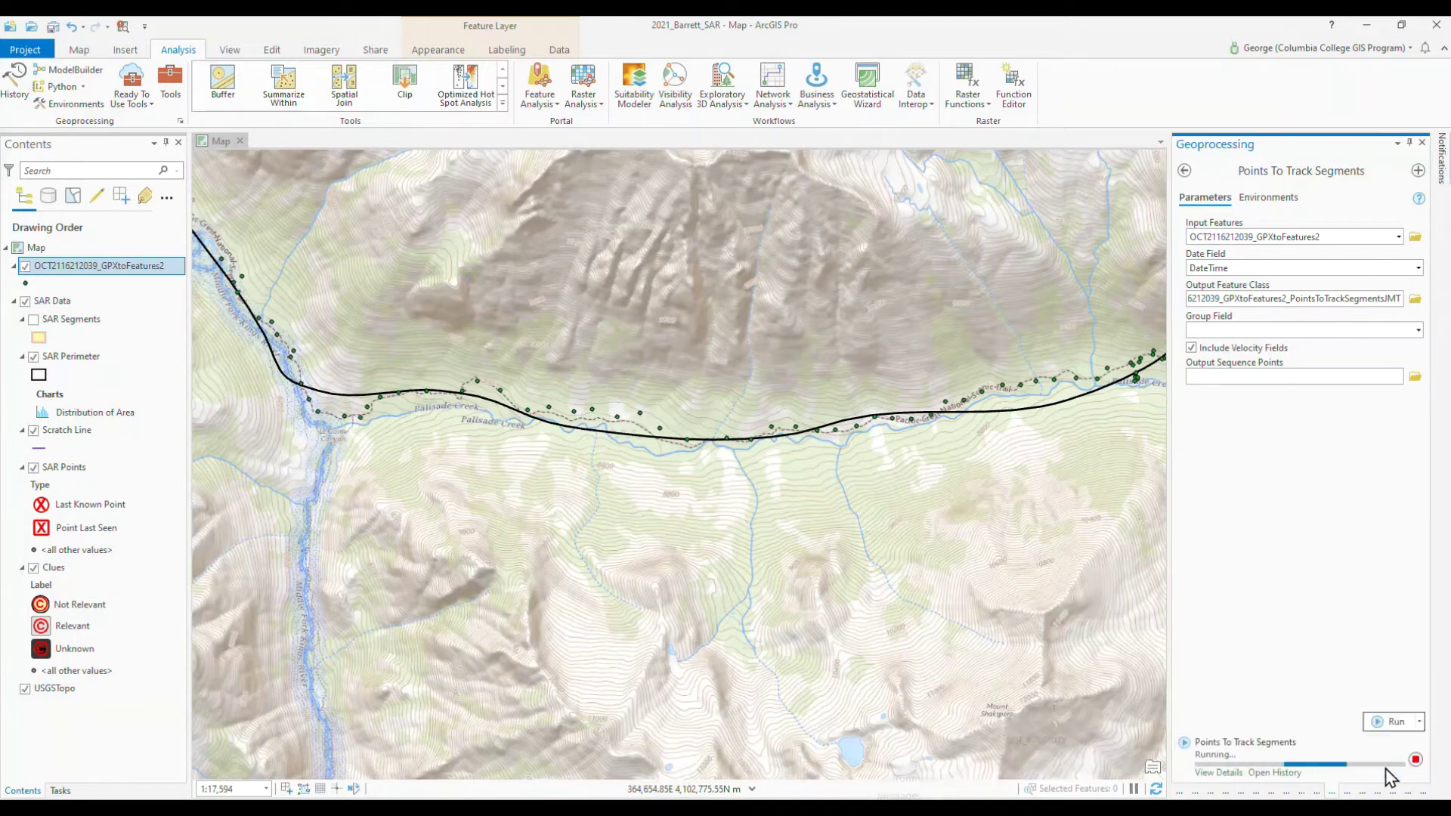
pyautogui.moveTo(1391, 776)
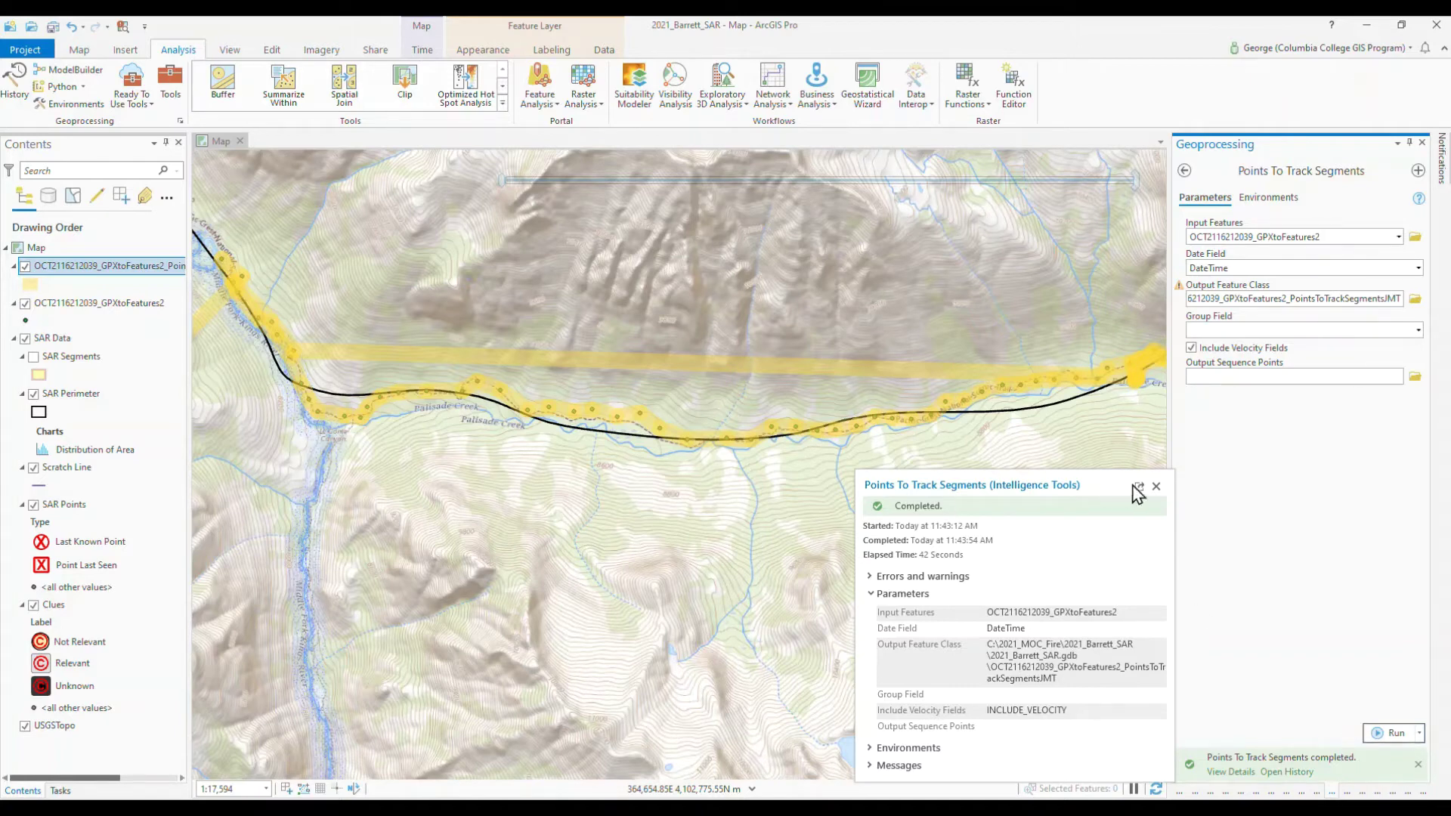
pyautogui.click(1157, 486)
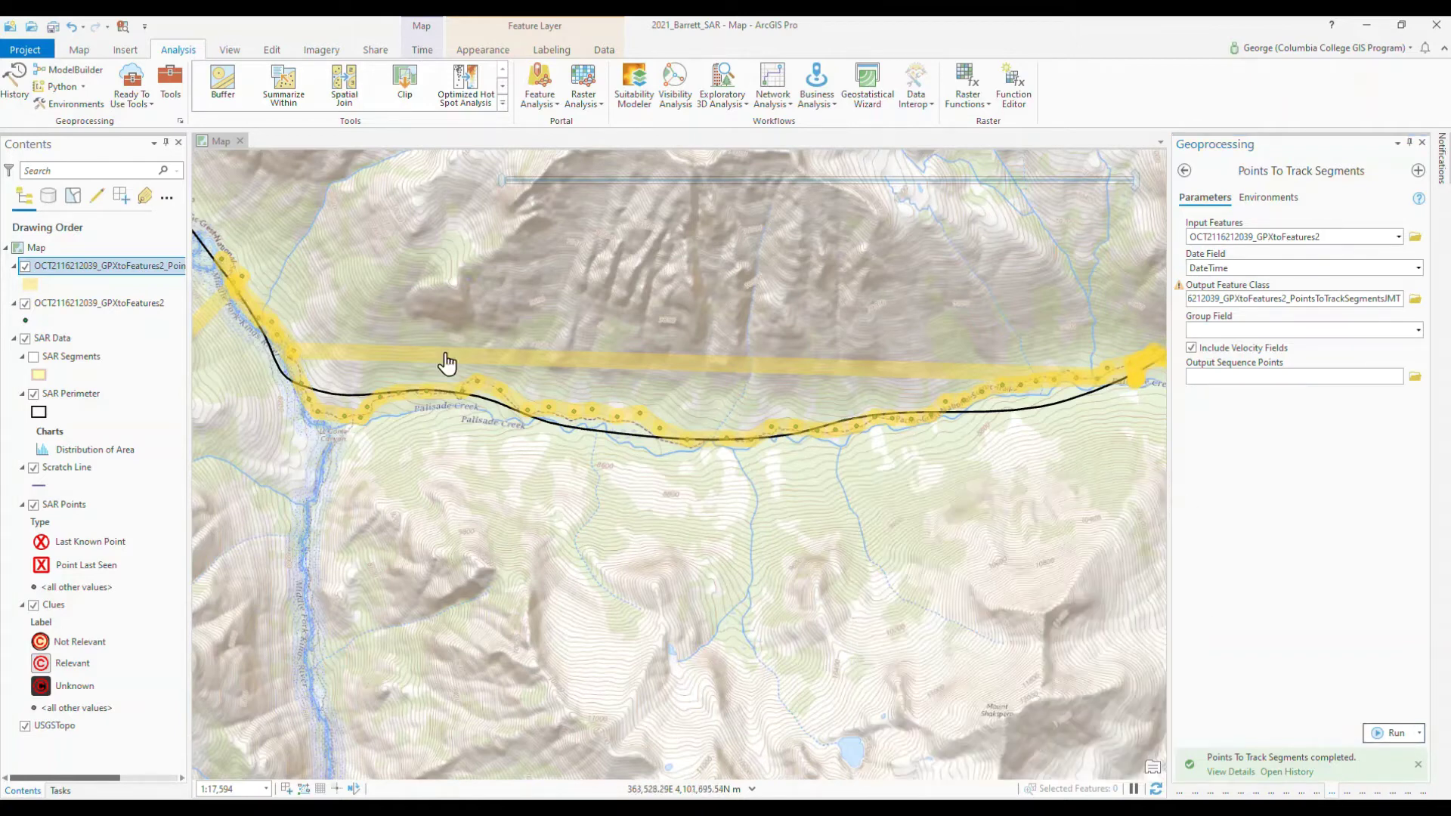
# Give the track segments layer the GPS line symbol, then zoom out and pan along the track.
pyautogui.click(28, 287)
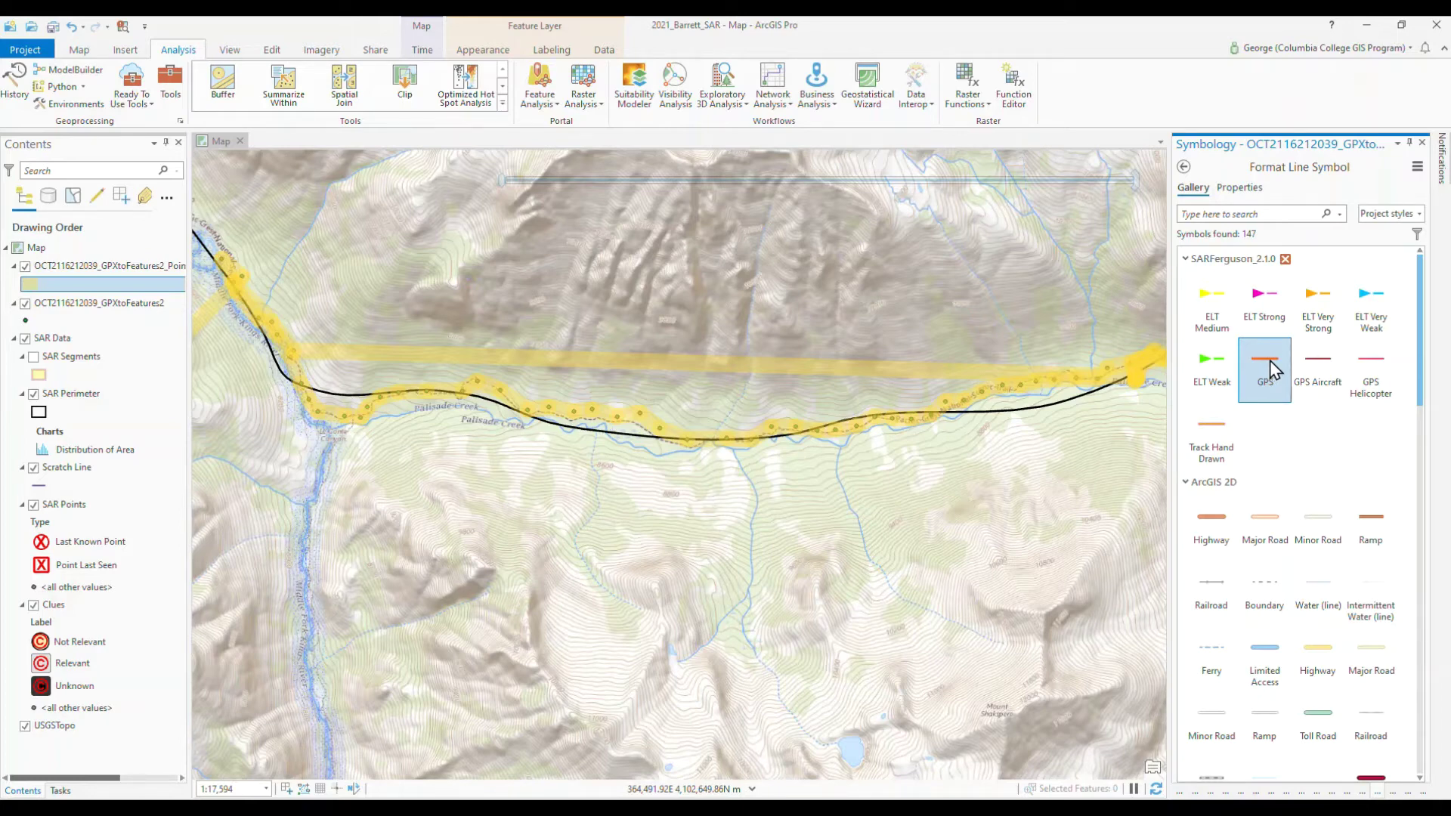
pyautogui.click(1270, 364)
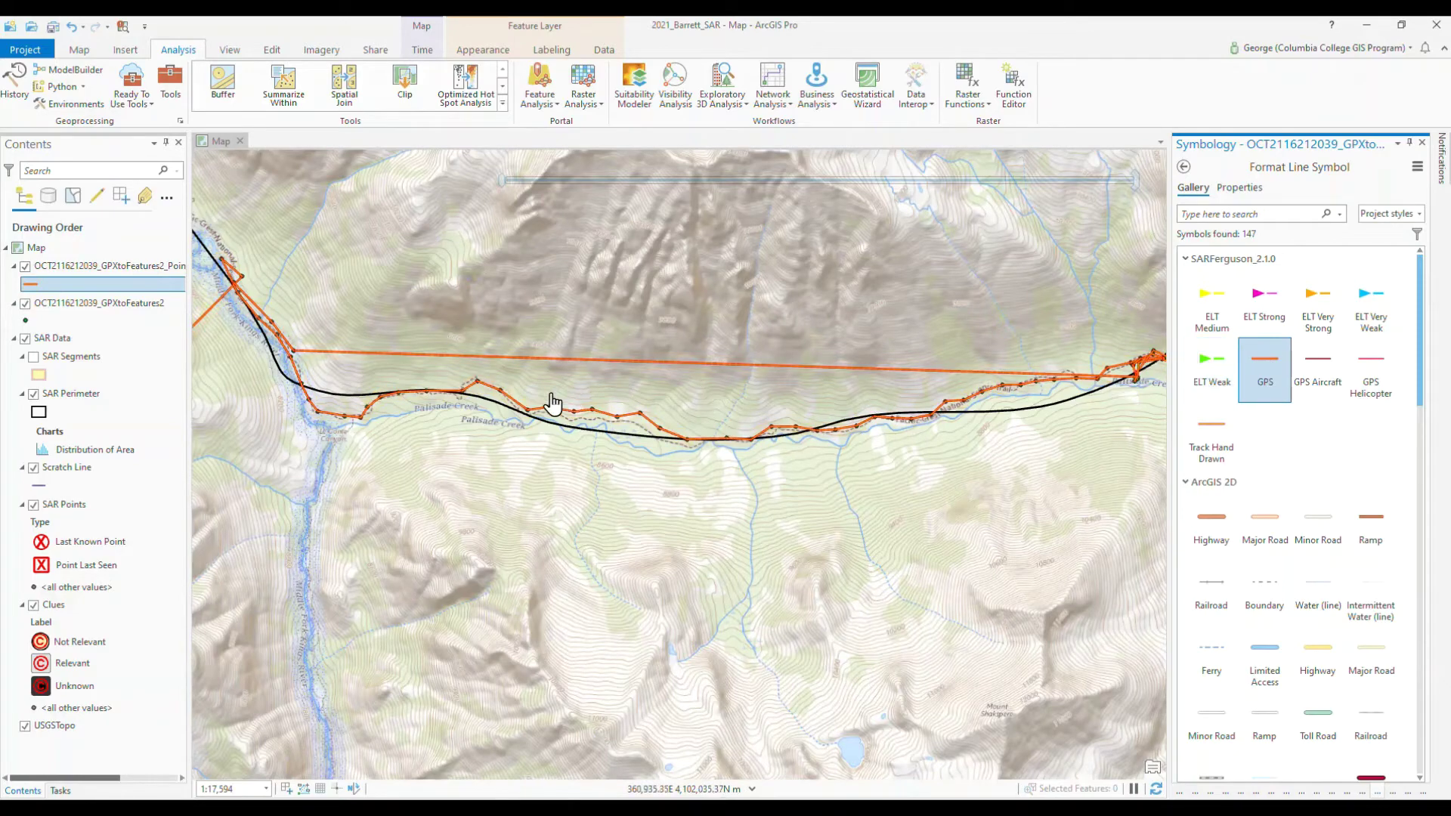
pyautogui.scroll(-3, 525, 411)
pyautogui.moveTo(451, 466); pyautogui.dragTo(605, 392)
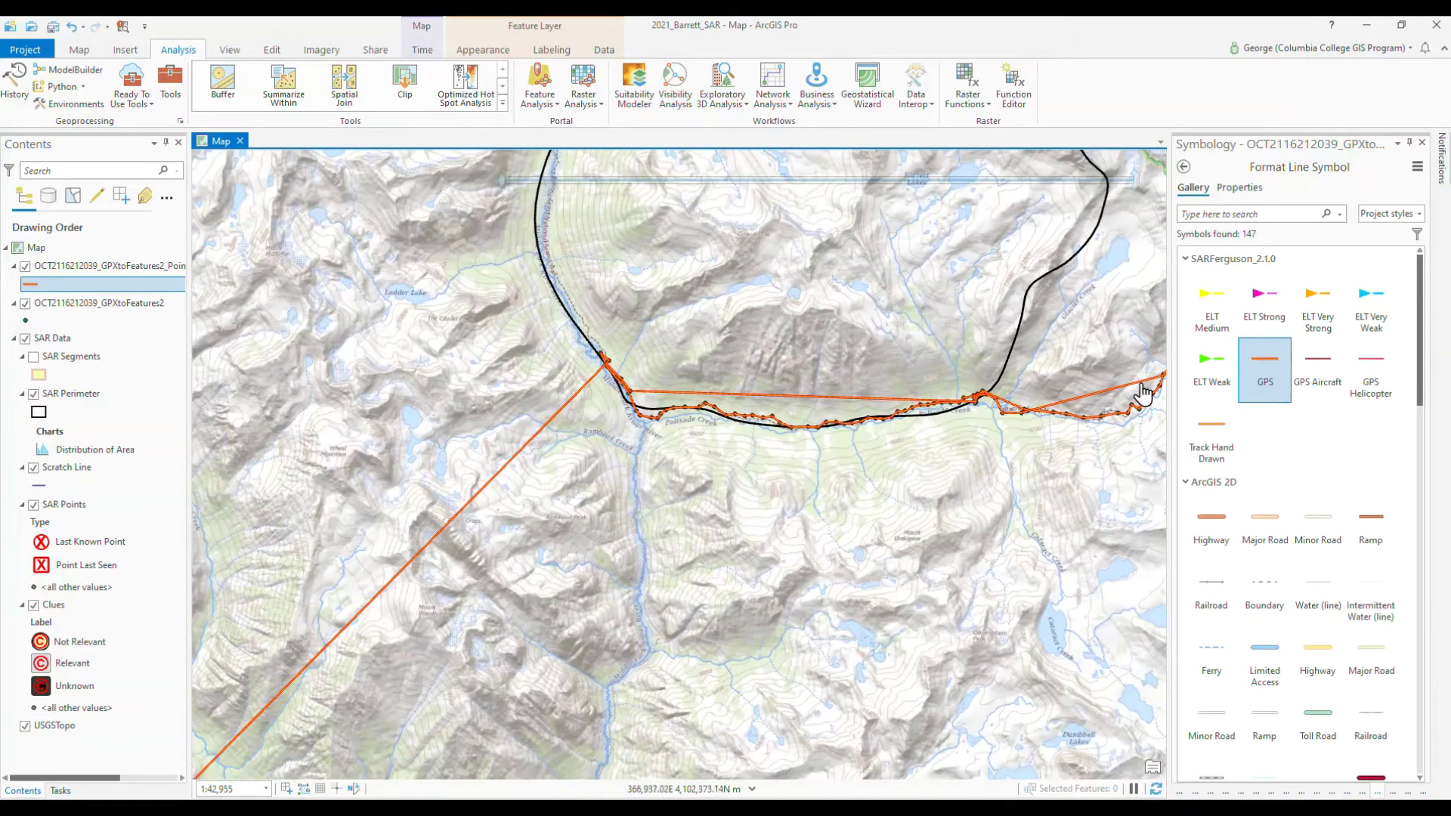
pyautogui.press('Right')
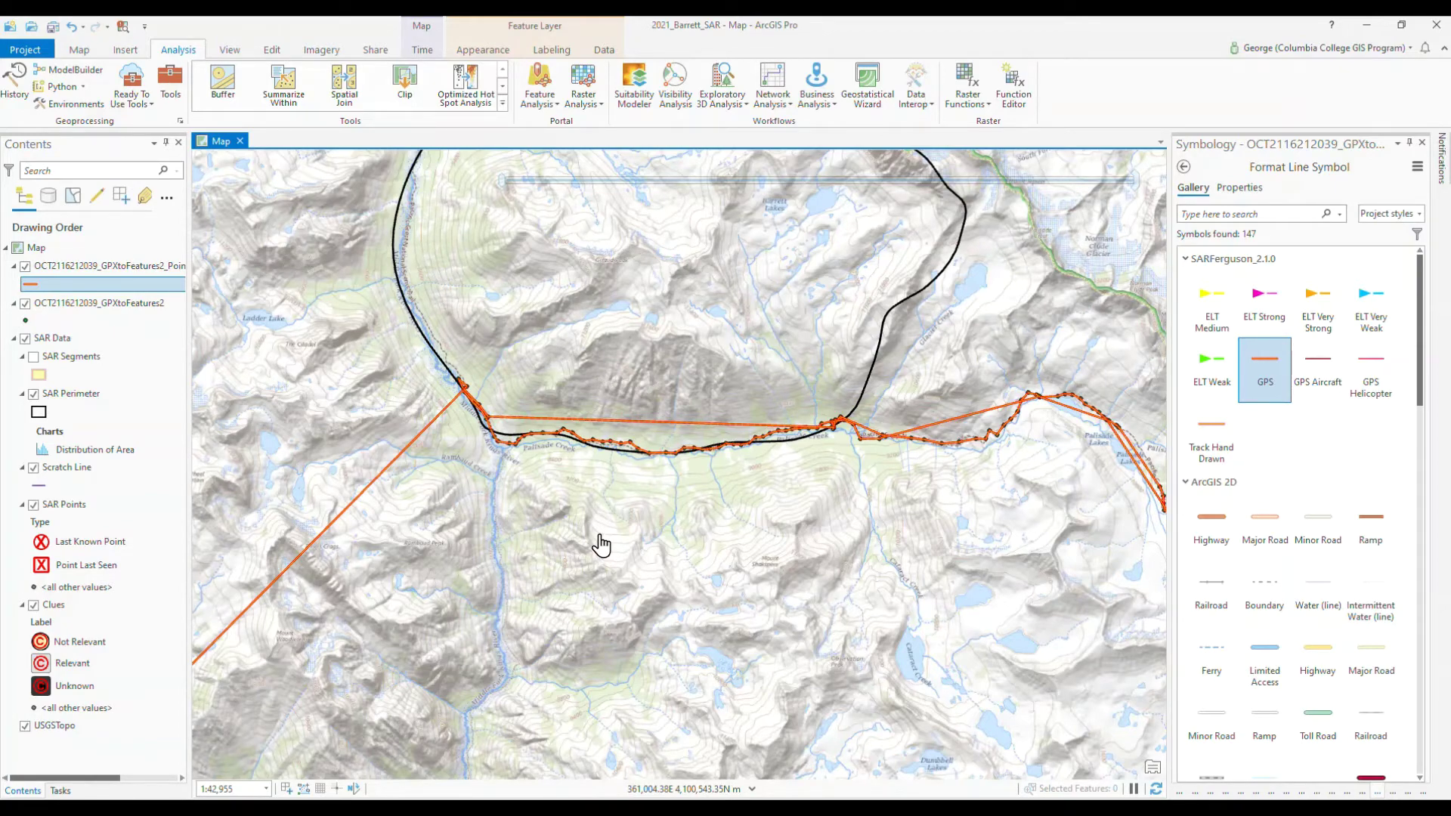
pyautogui.scroll(-3, 586, 544)
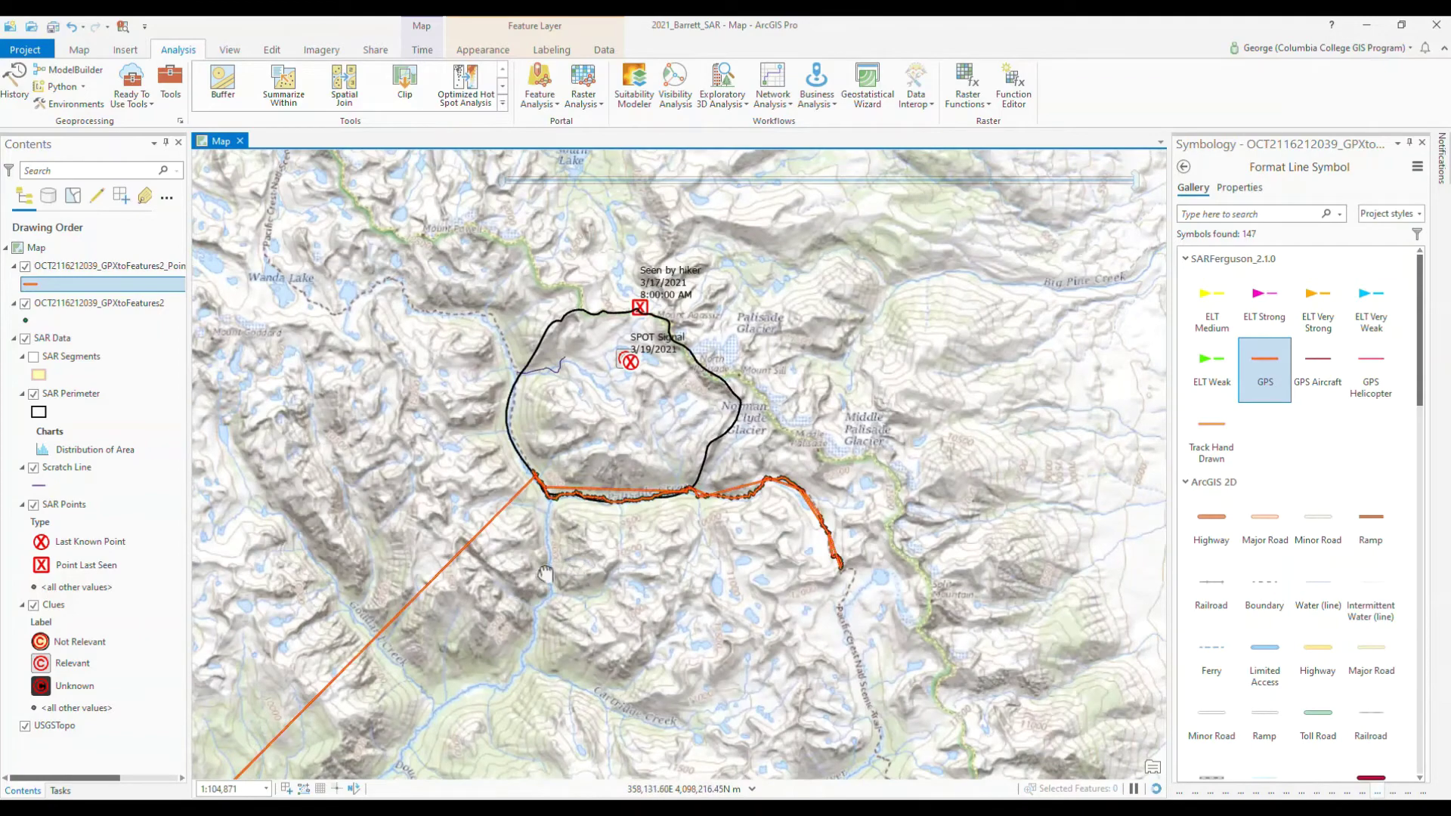
pyautogui.scroll(-4, 545, 574)
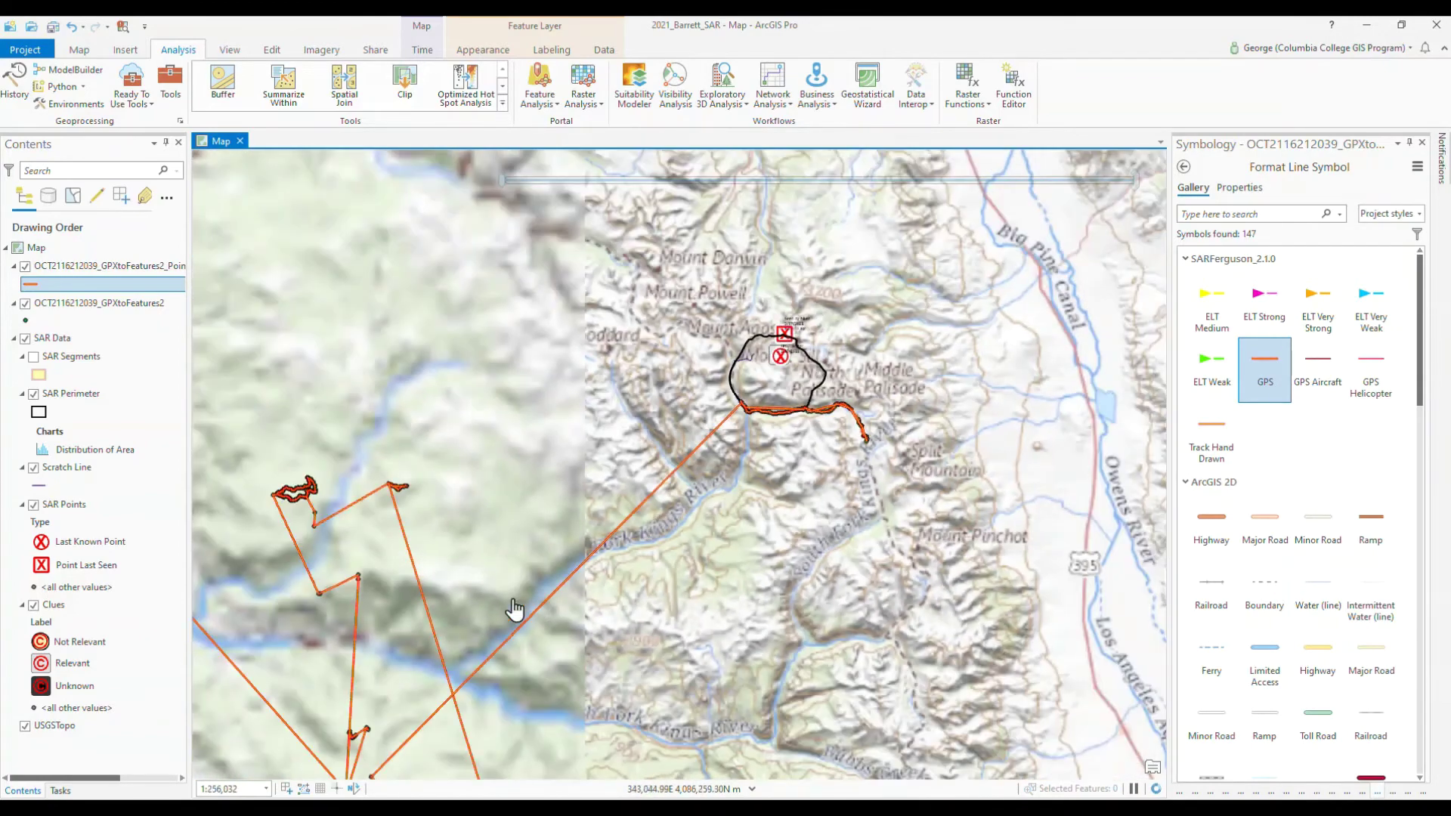
pyautogui.moveTo(321, 606); pyautogui.dragTo(448, 417)
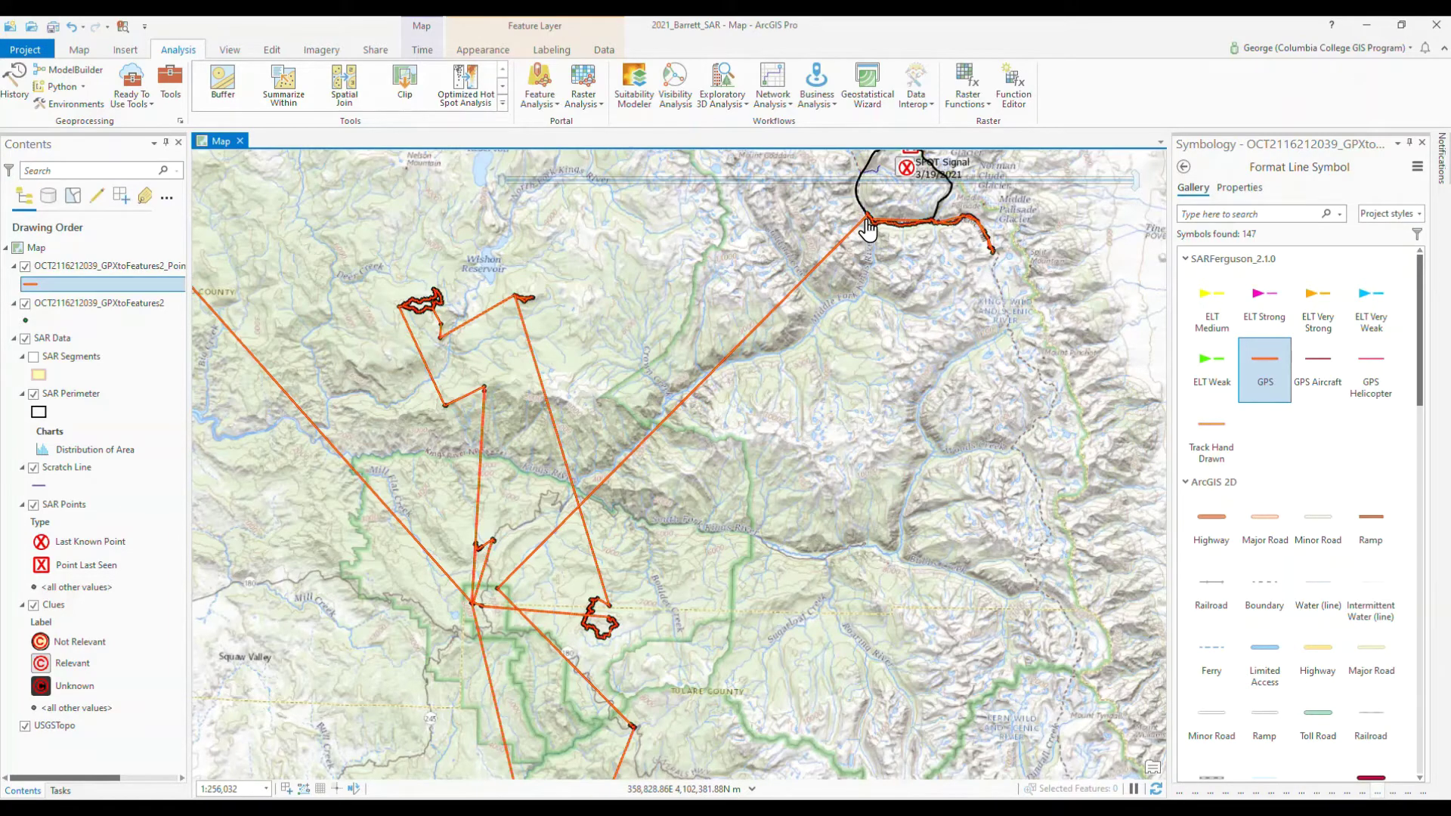
pyautogui.moveTo(868, 228); pyautogui.dragTo(637, 585)
pyautogui.scroll(4, 637, 584)
pyautogui.scroll(2, 601, 577)
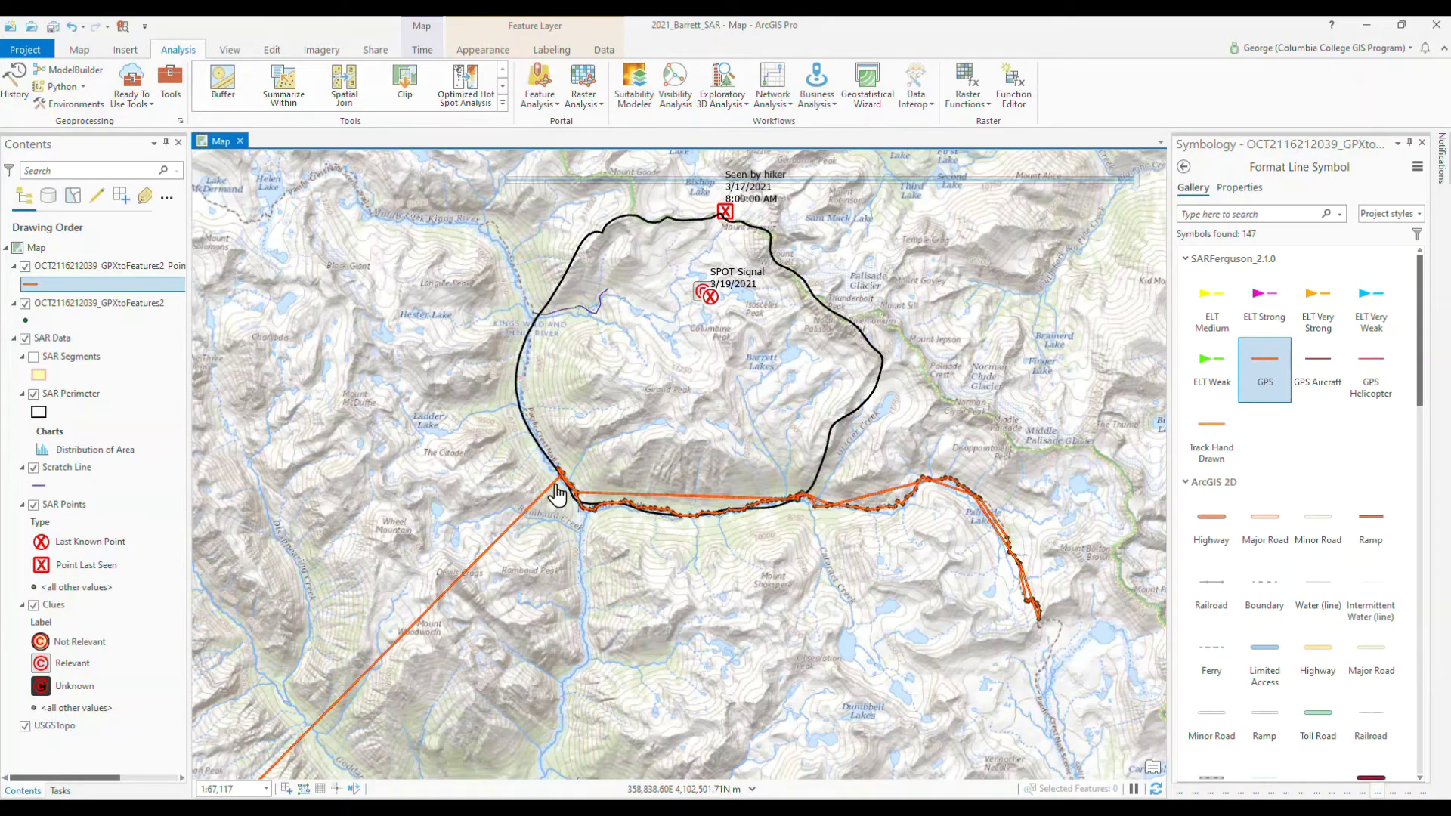
pyautogui.scroll(4, 557, 495)
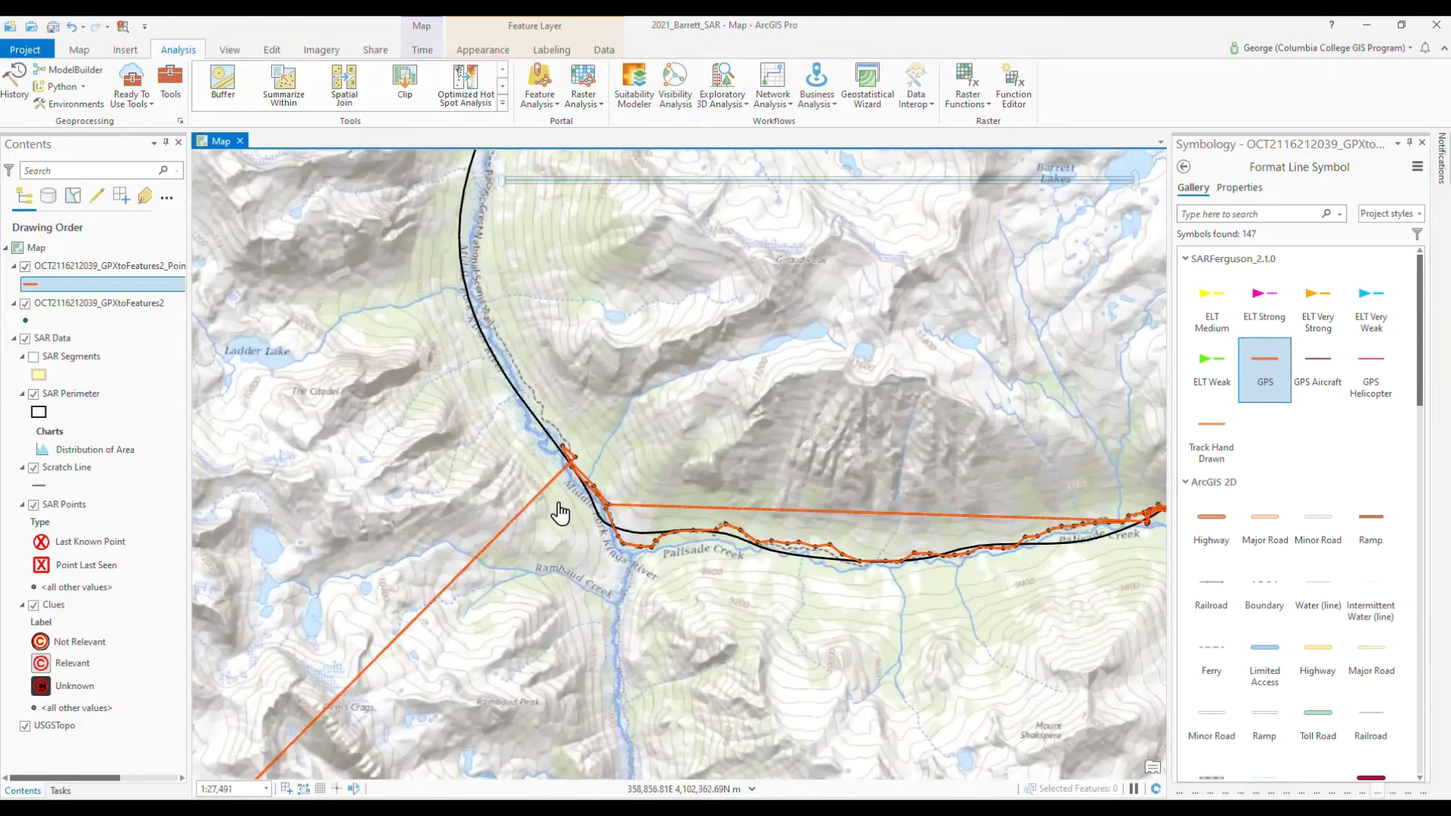
pyautogui.scroll(2, 563, 525)
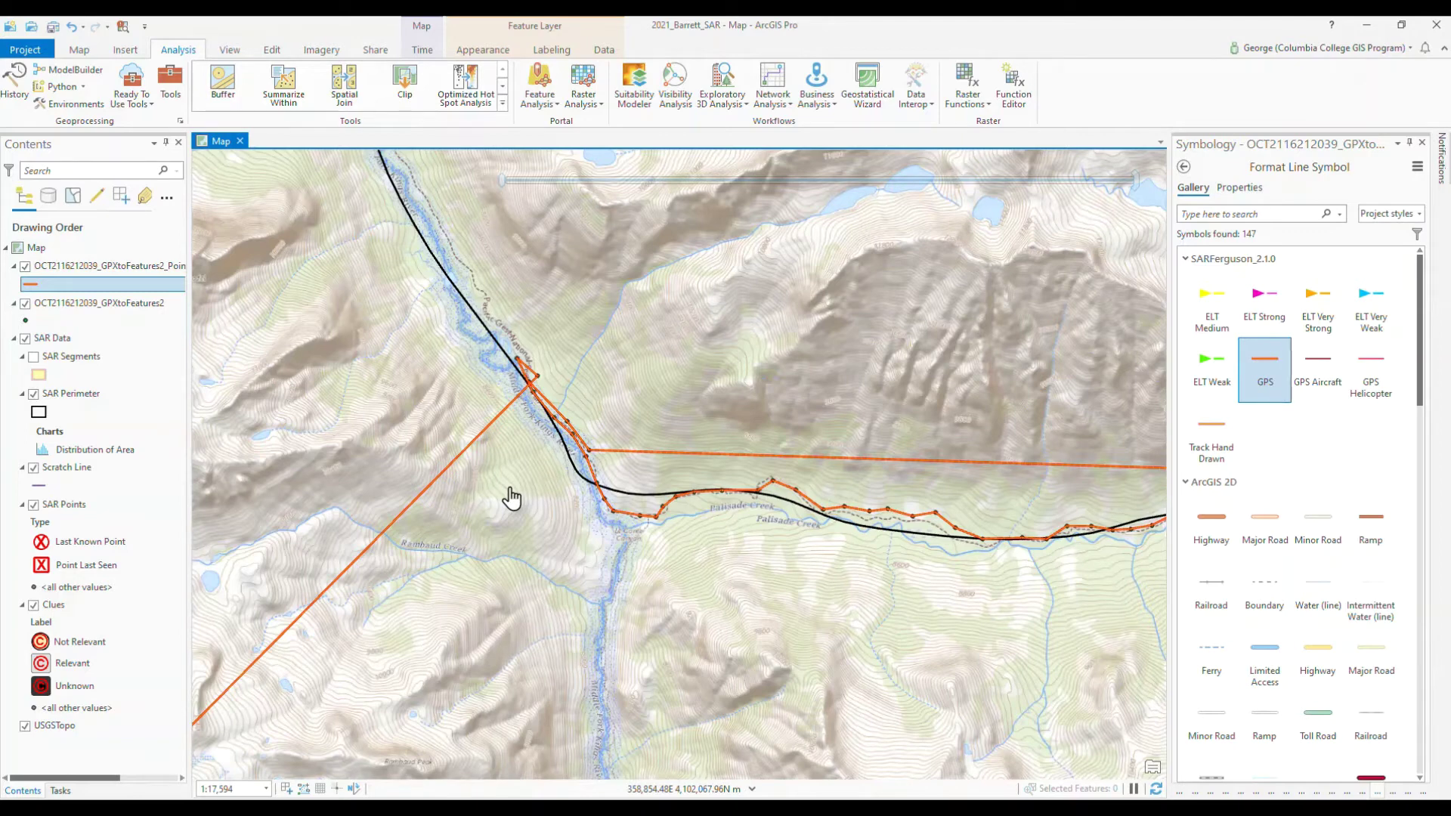
# Start an editing session with the Select tool active.
pyautogui.click(73, 53)
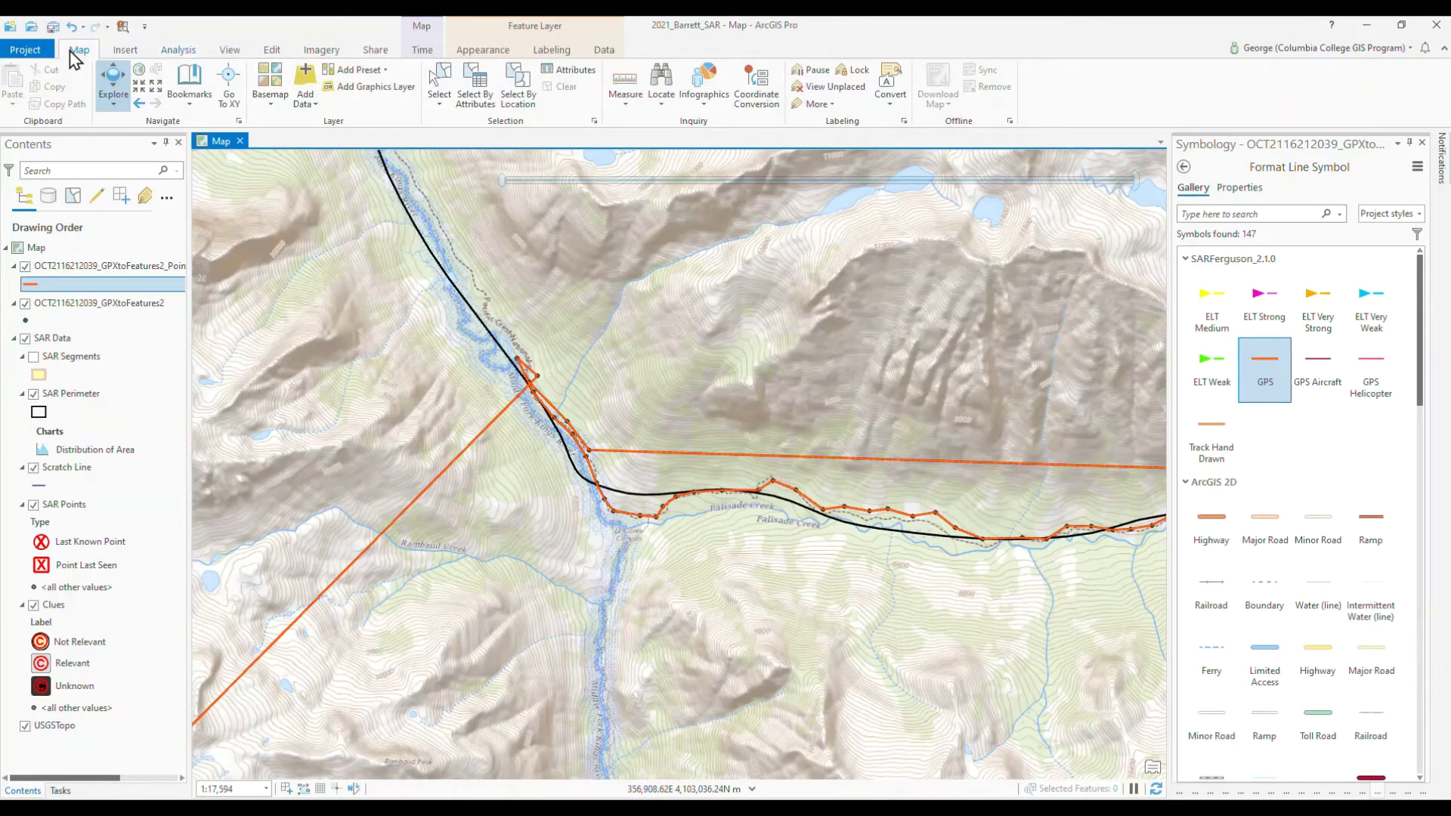
pyautogui.click(273, 52)
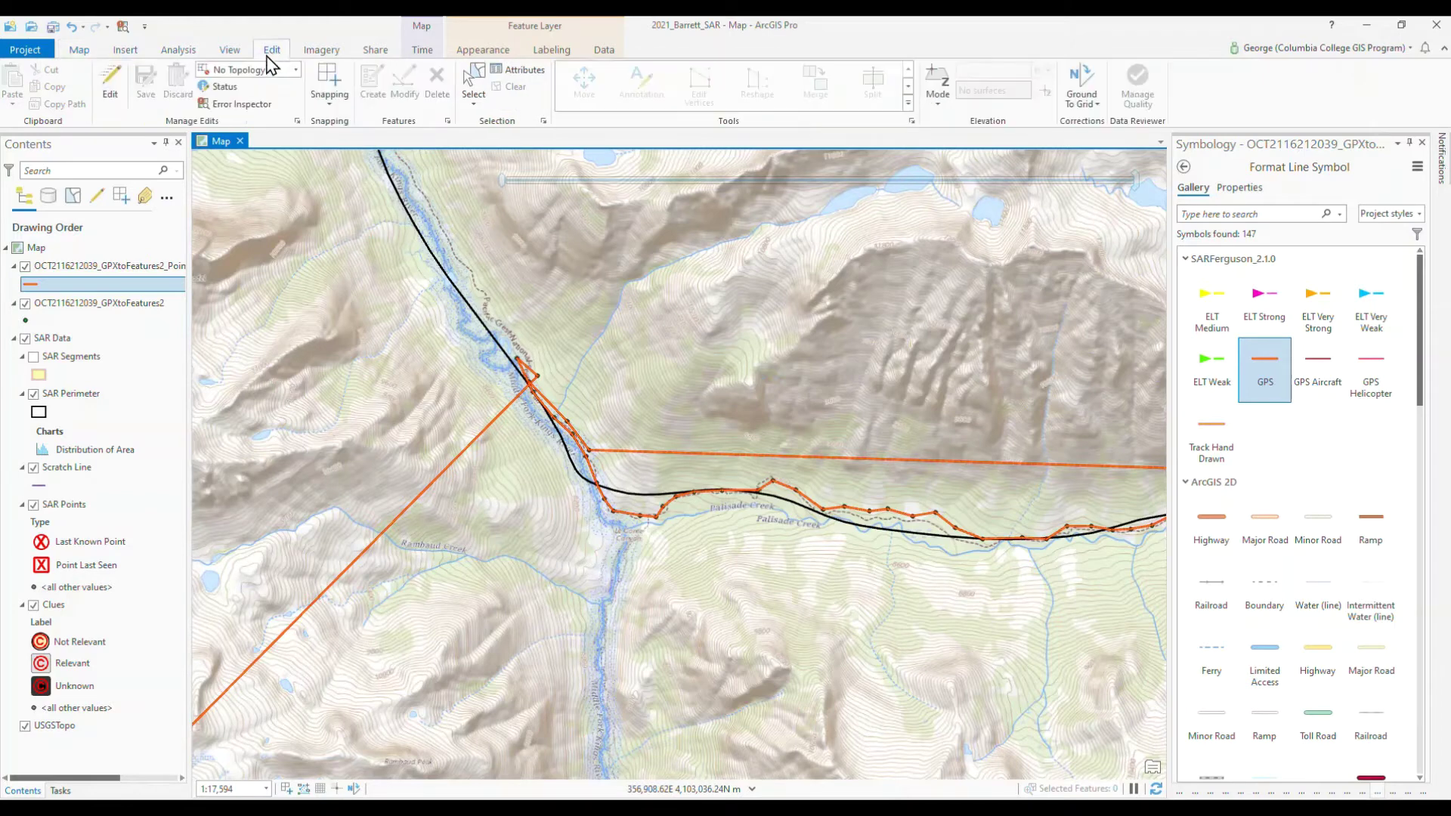
pyautogui.click(106, 79)
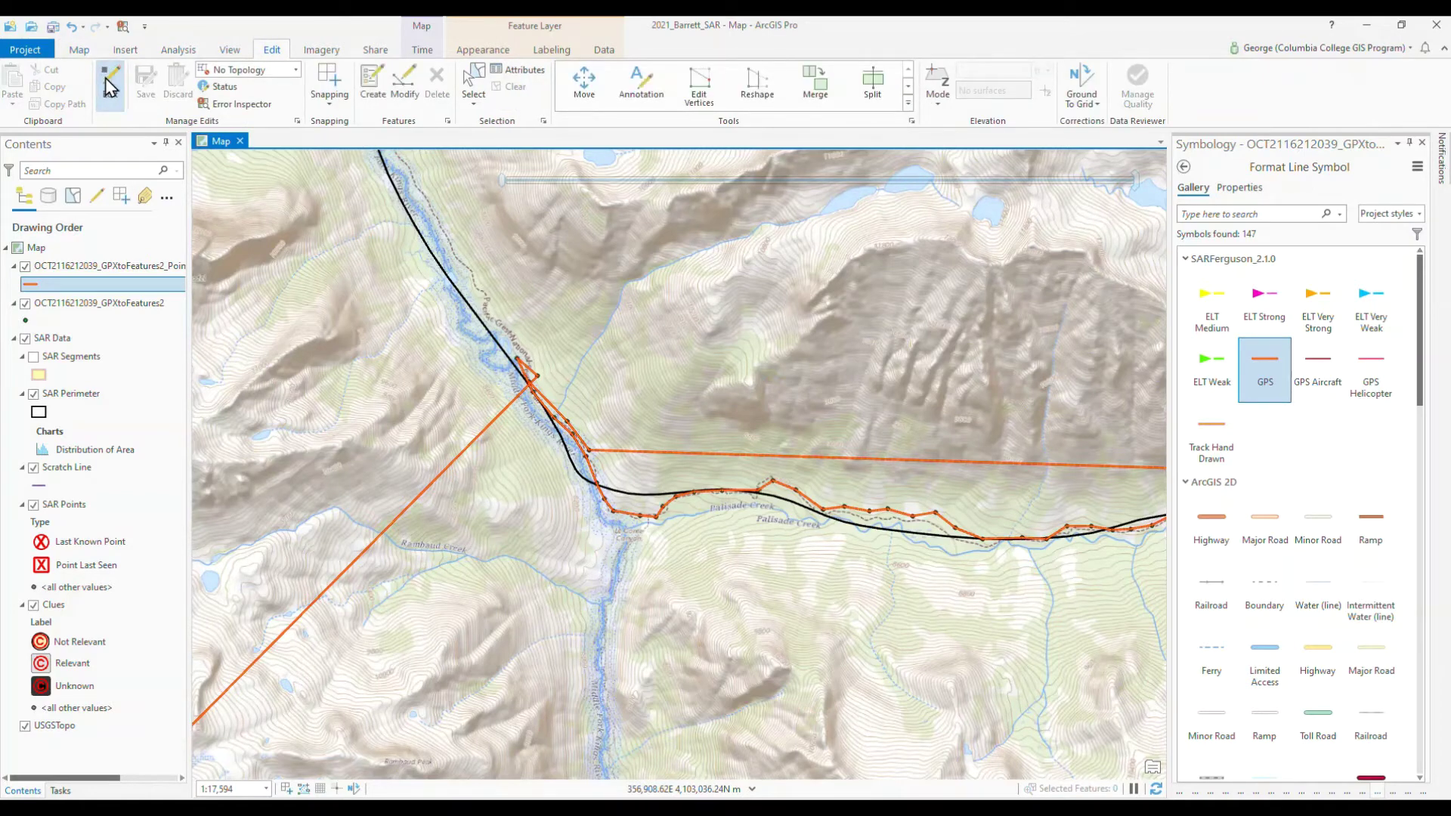
pyautogui.click(473, 99)
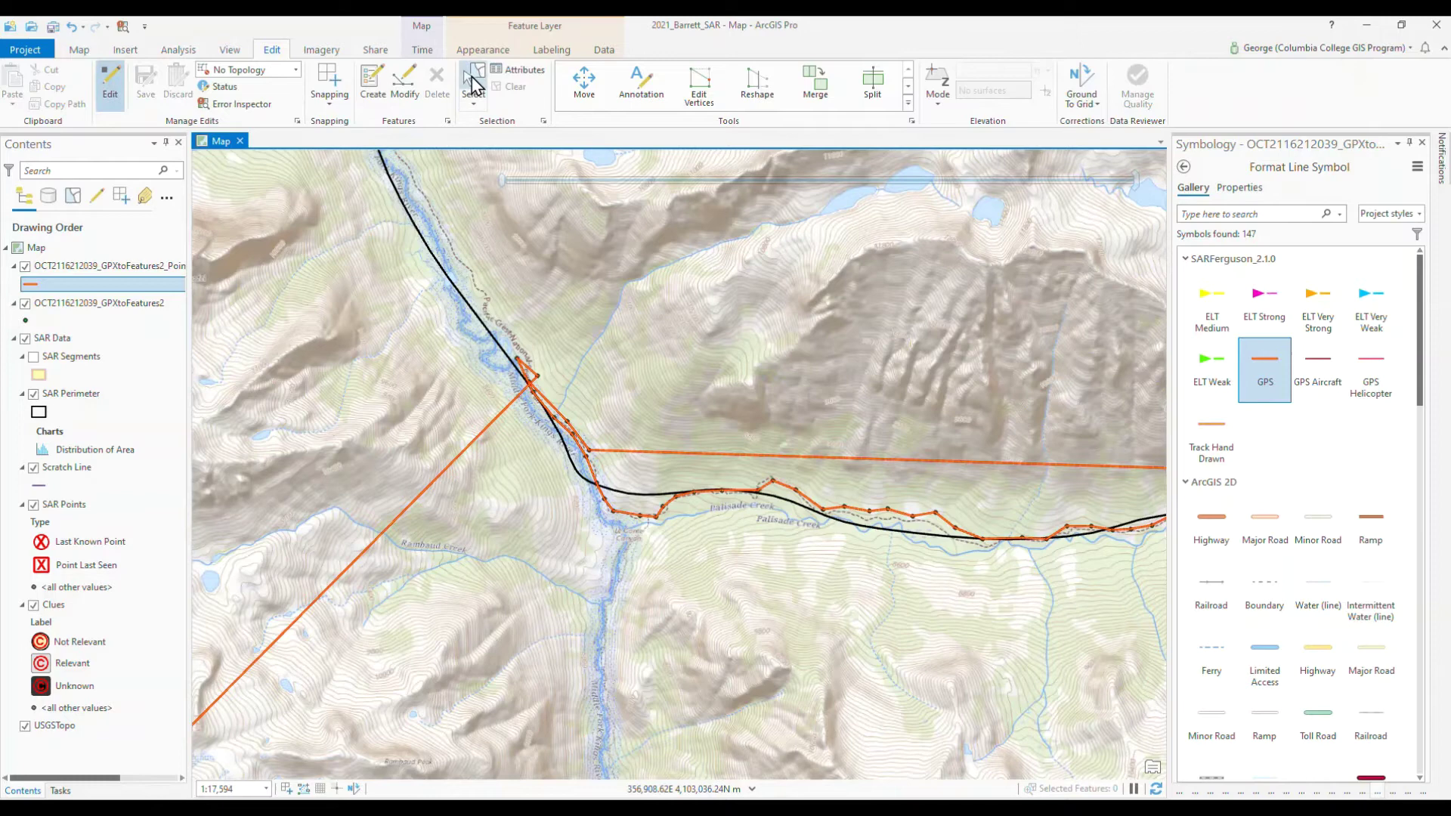
# Delete the long stray straight line and other straight jumps along Palisade Creek.
pyautogui.click(478, 441)
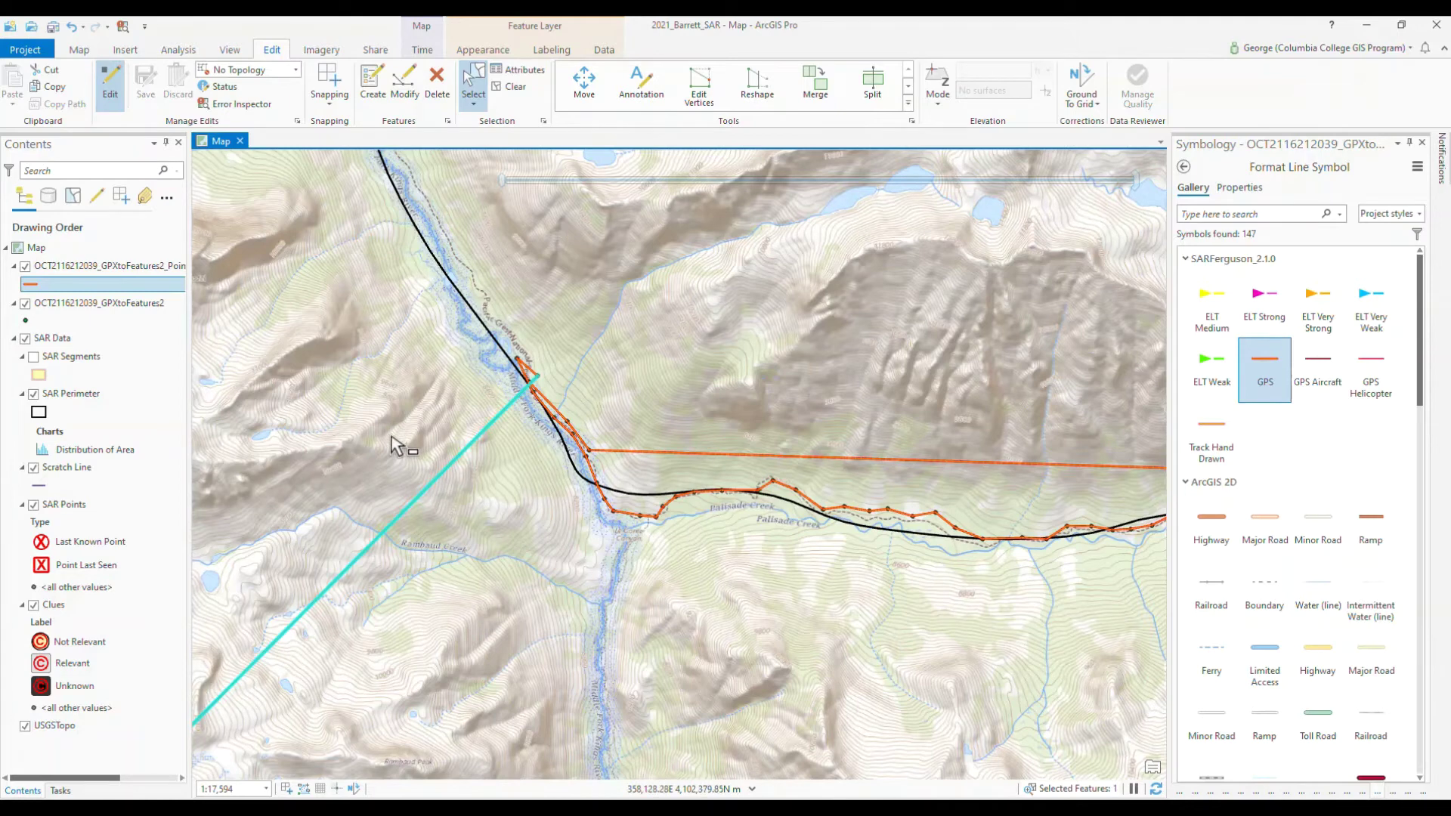
pyautogui.press('Delete')
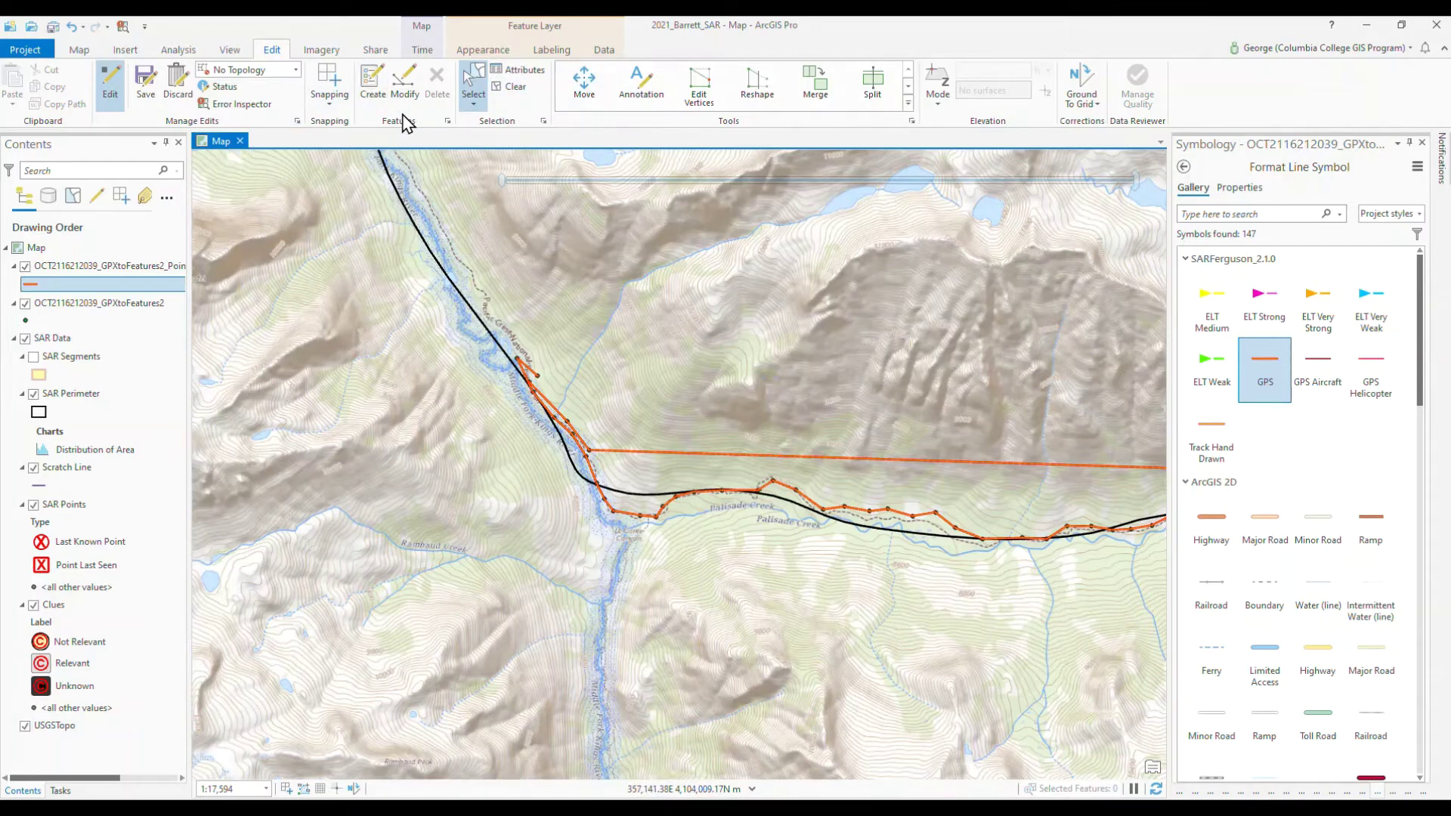
pyautogui.click(404, 89)
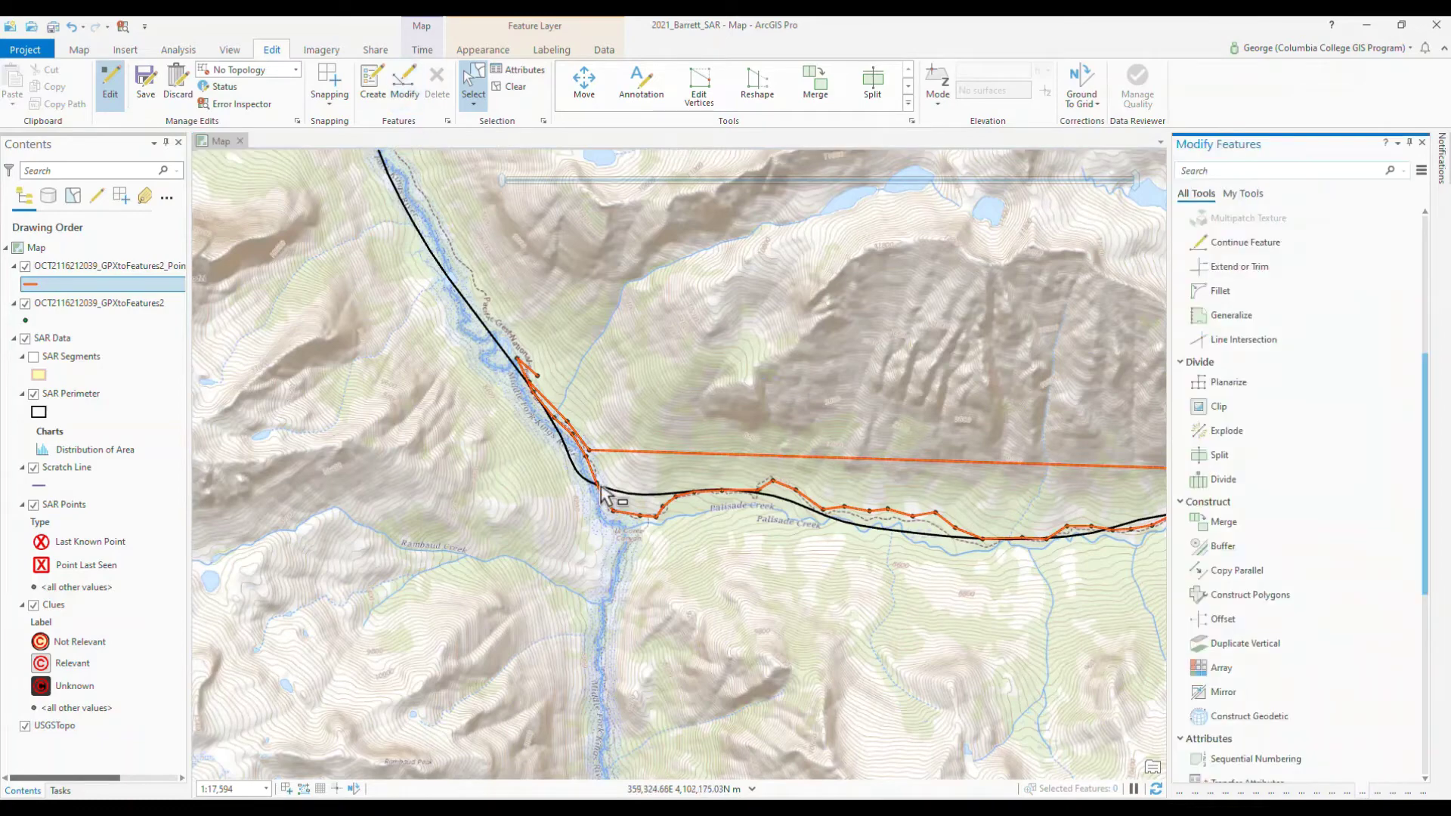
pyautogui.click(613, 457)
pyautogui.scroll(-3, 771, 476)
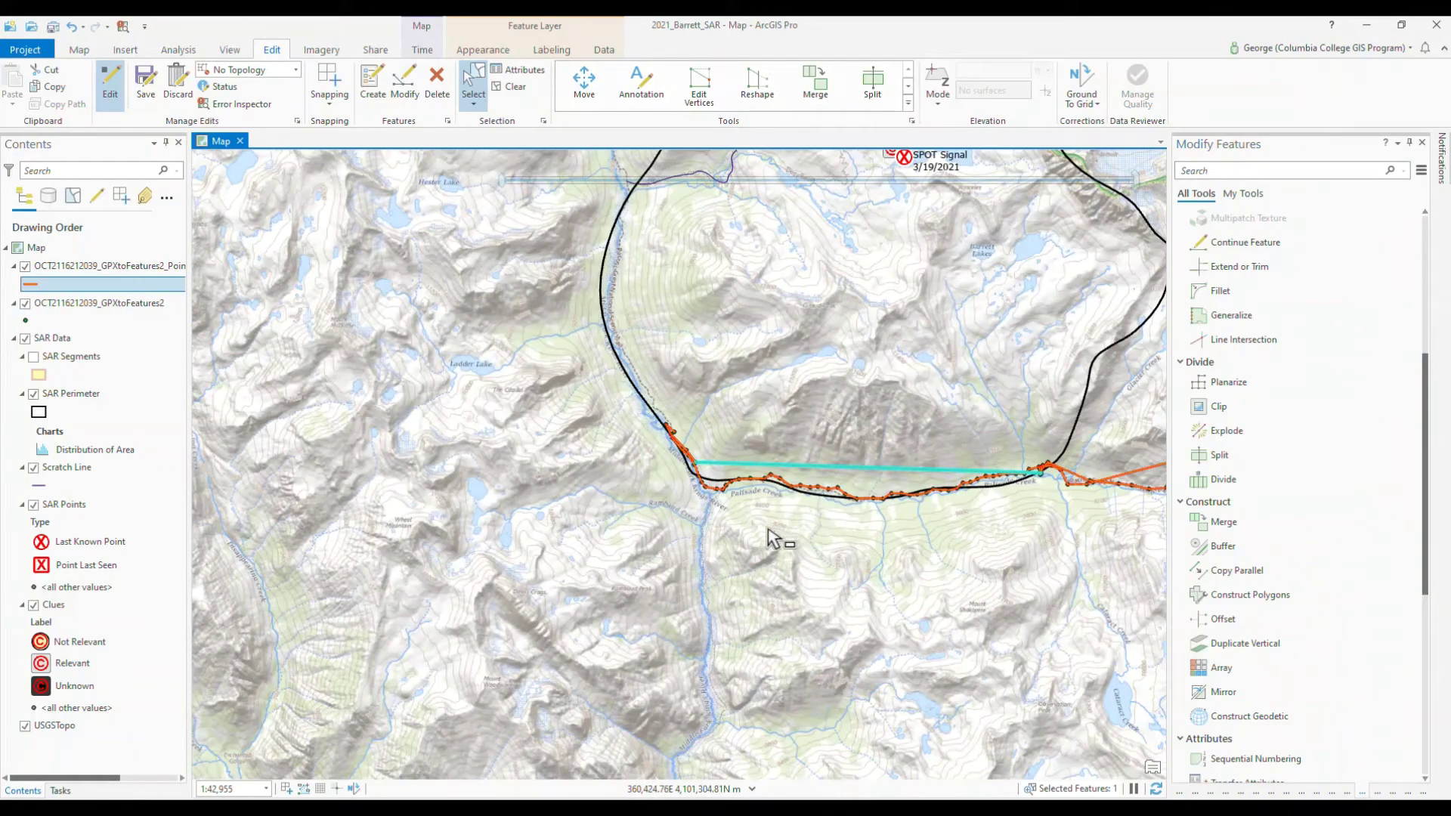
pyautogui.press('Delete')
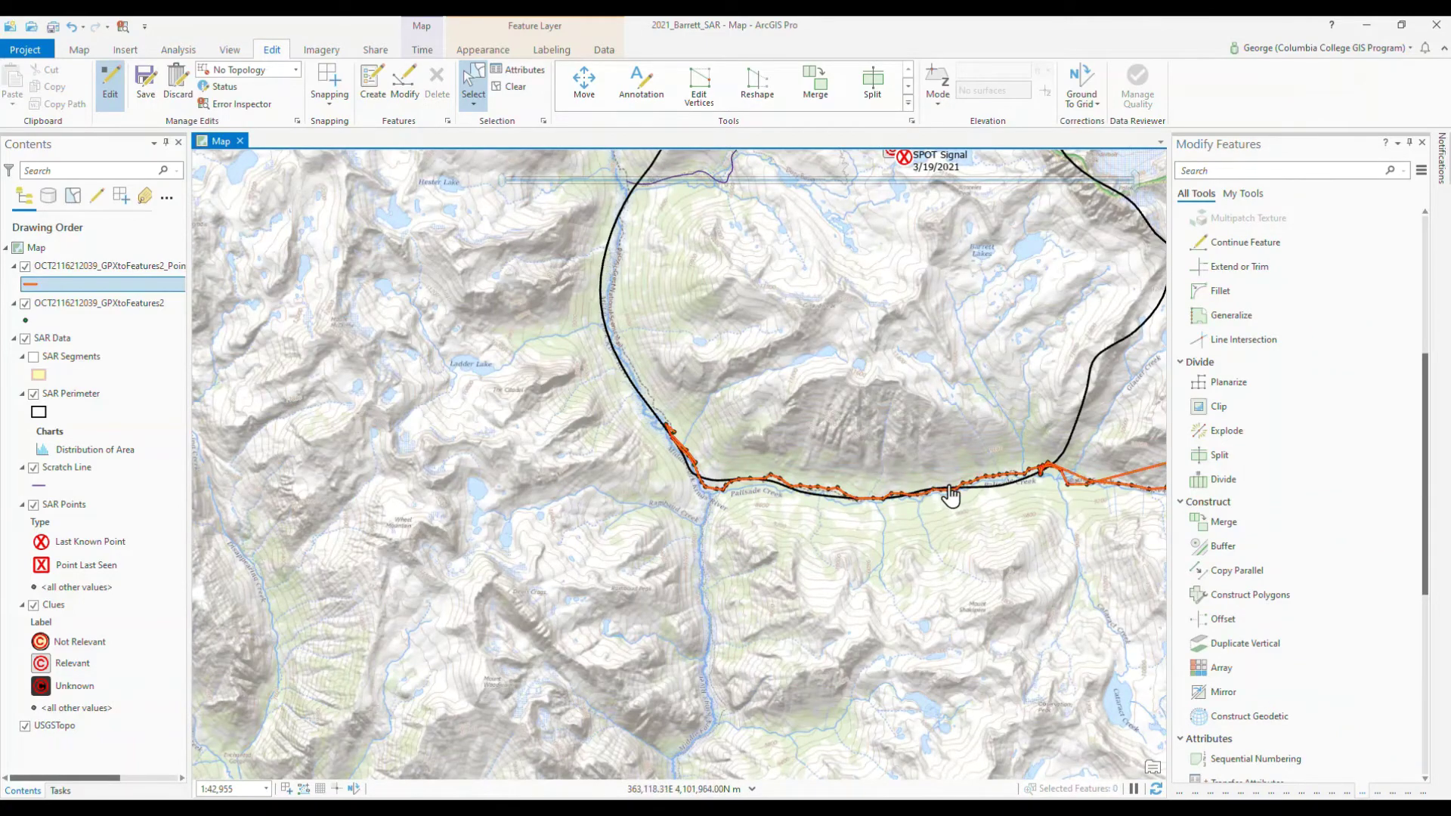
pyautogui.moveTo(945, 495); pyautogui.dragTo(478, 561)
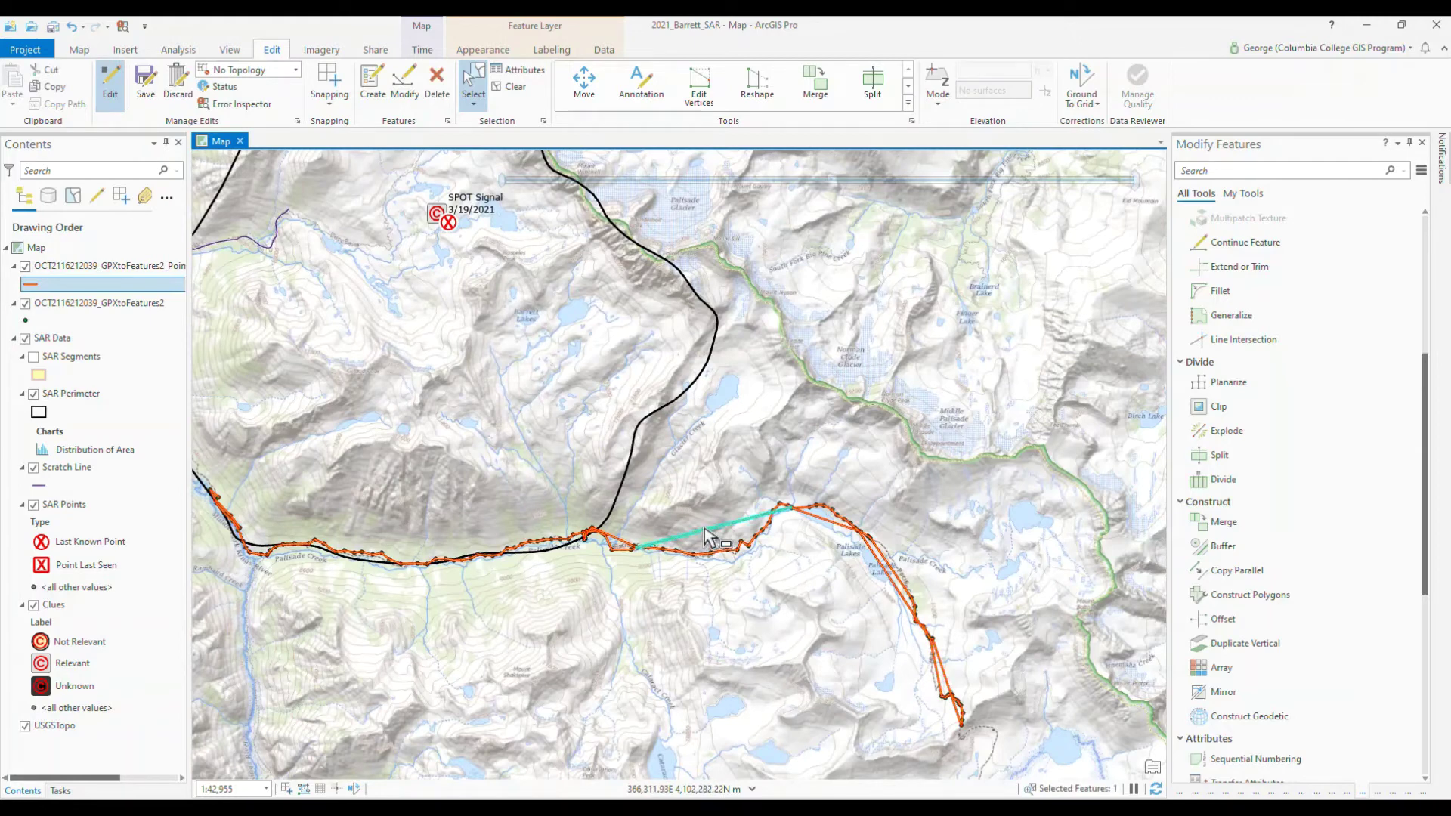
pyautogui.press('Delete')
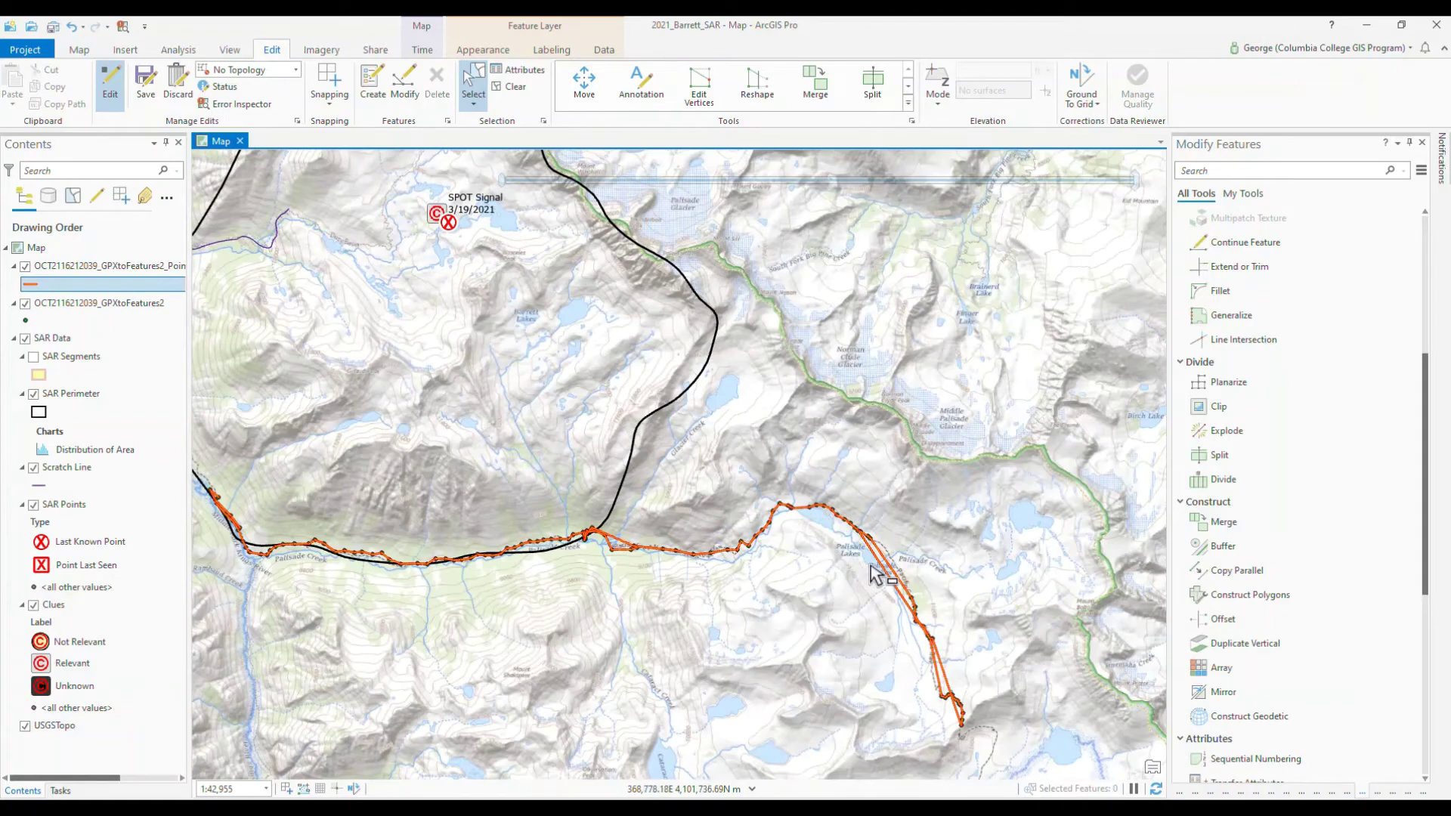
pyautogui.scroll(1, 907, 589)
pyautogui.scroll(2, 911, 588)
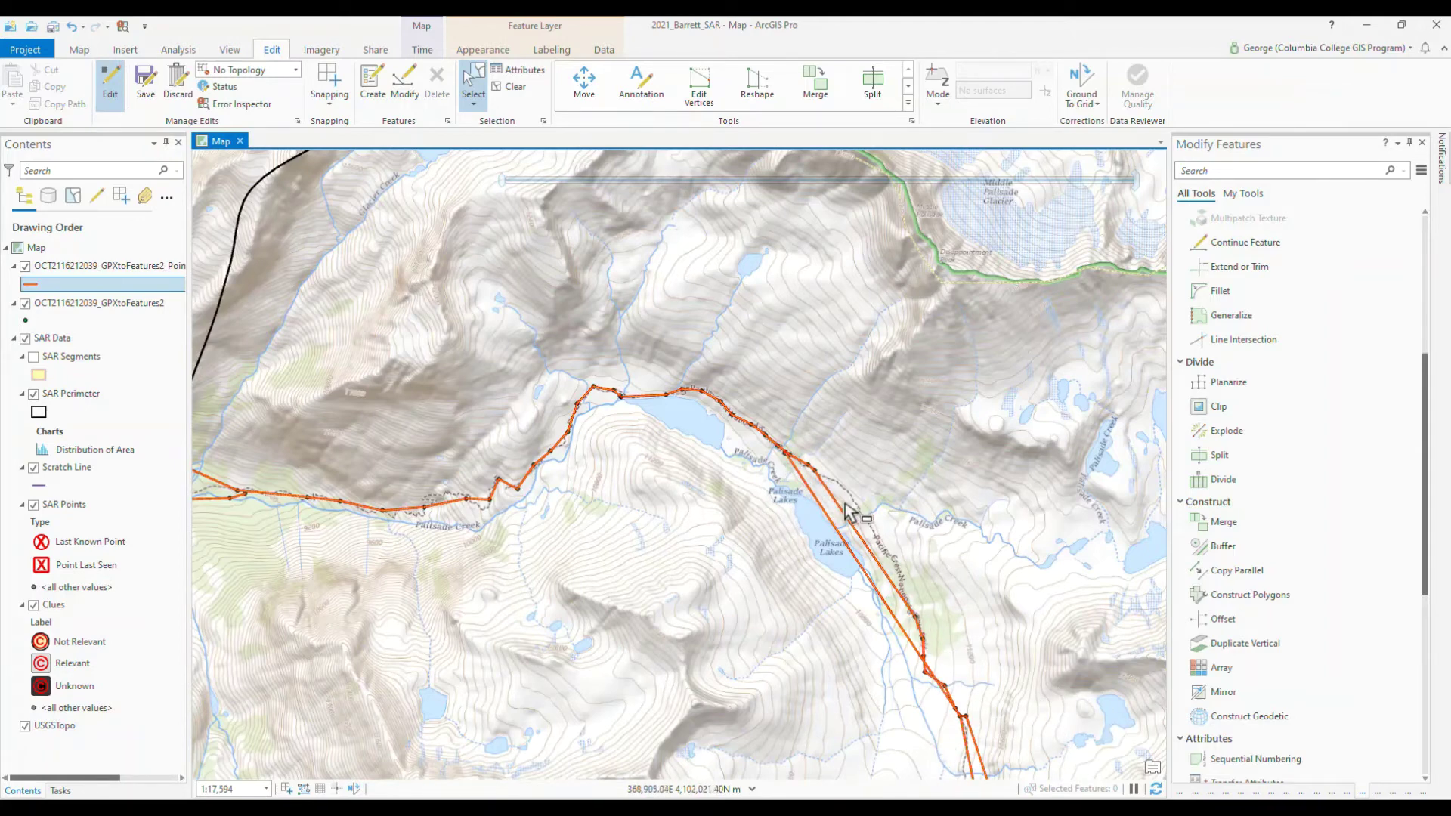
# Delete the duplicate straight line near Palisade Lakes and the straight shortcut south of them.
pyautogui.click(898, 631)
pyautogui.press('Delete')
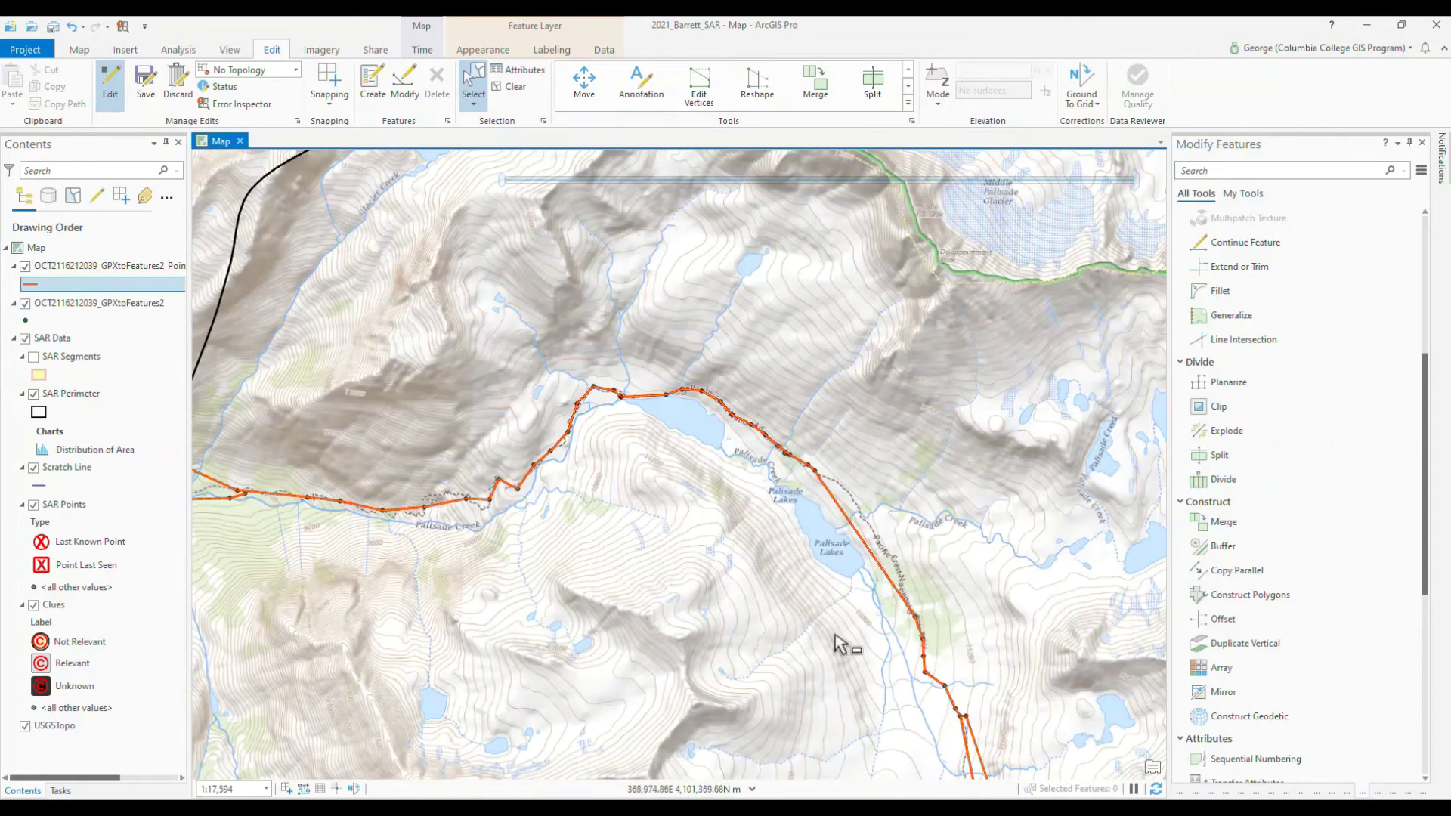
pyautogui.moveTo(810, 610); pyautogui.dragTo(583, 298)
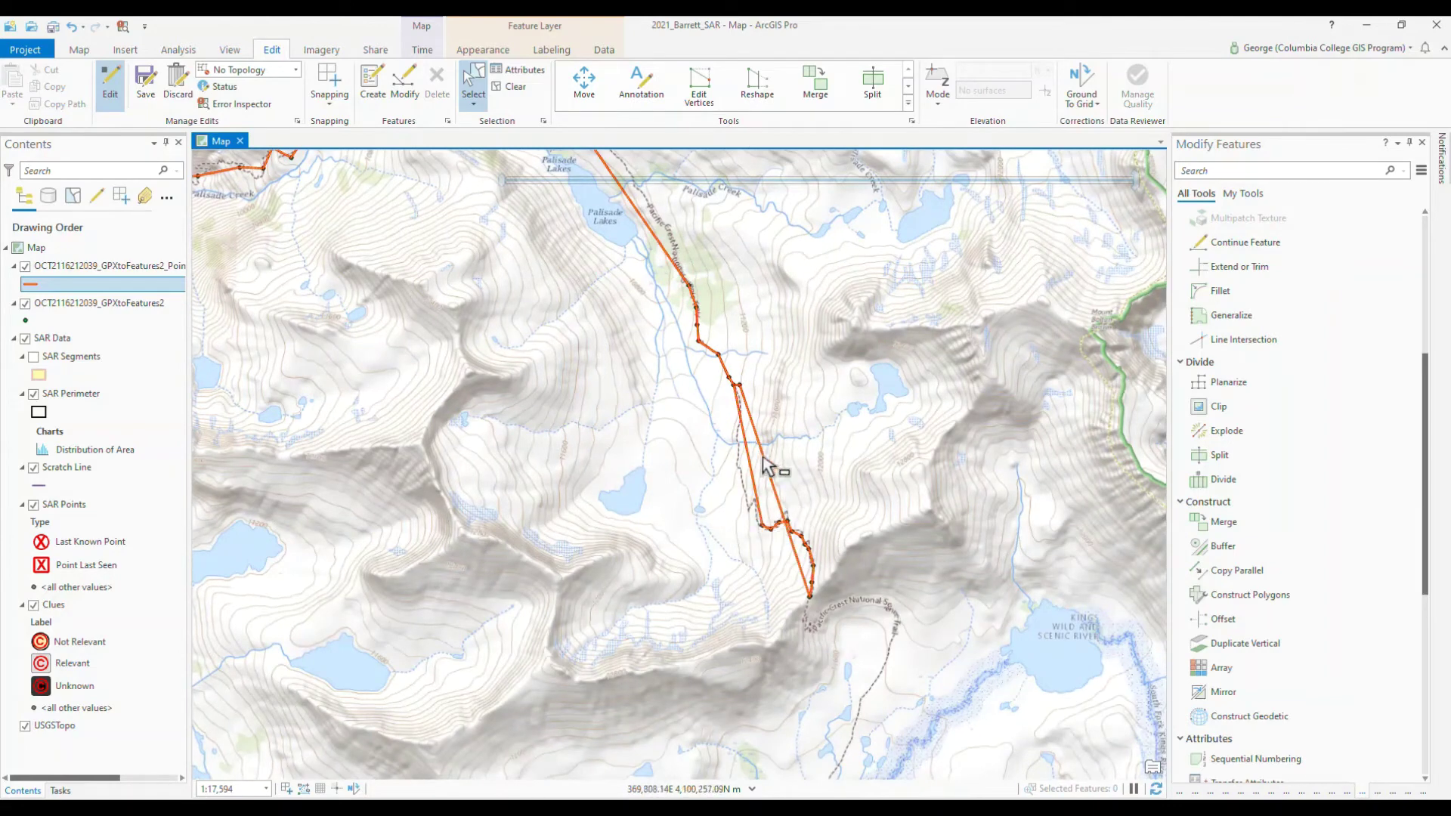
pyautogui.click(769, 476)
pyautogui.press('Delete')
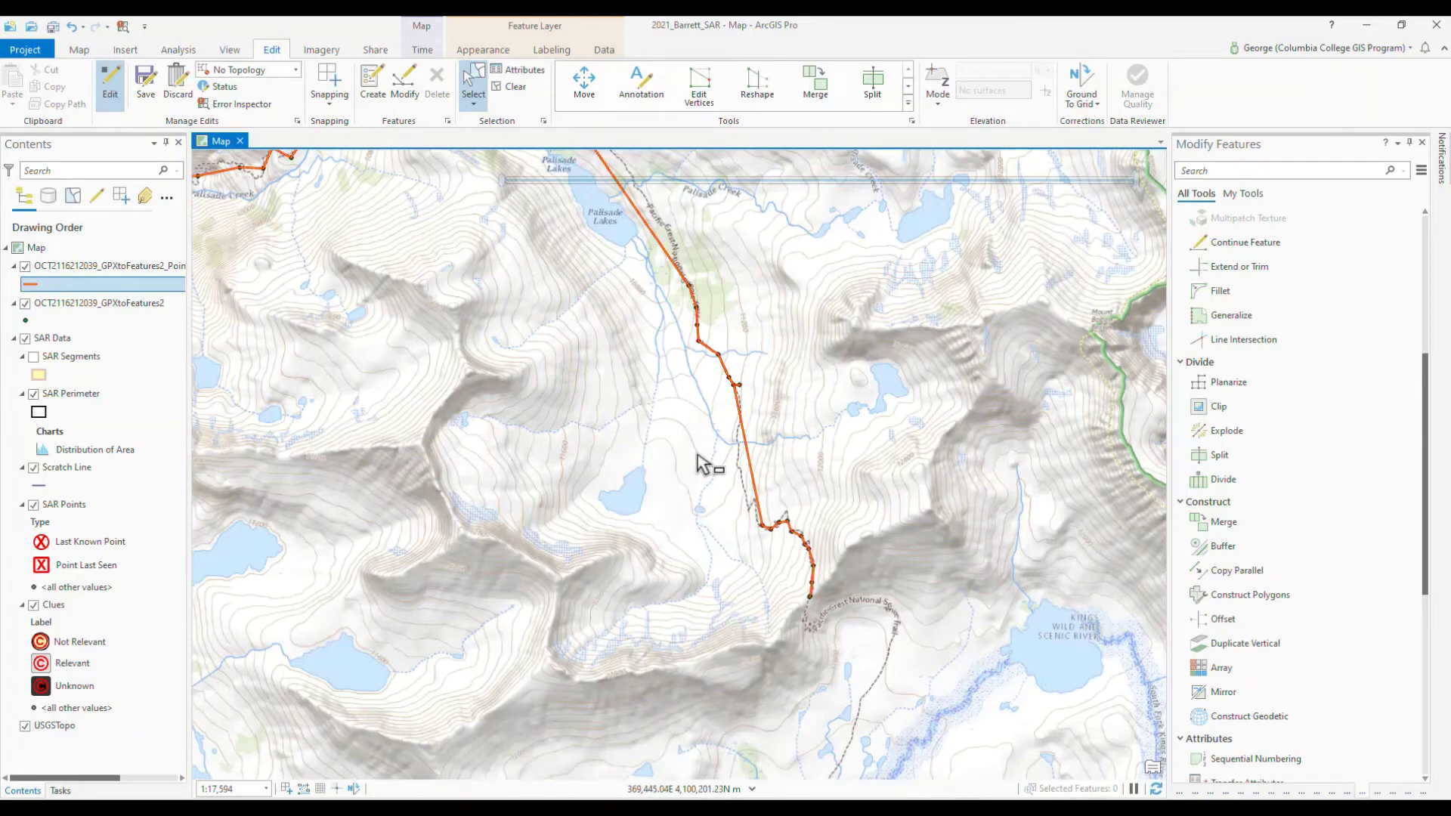
pyautogui.scroll(3, 694, 446)
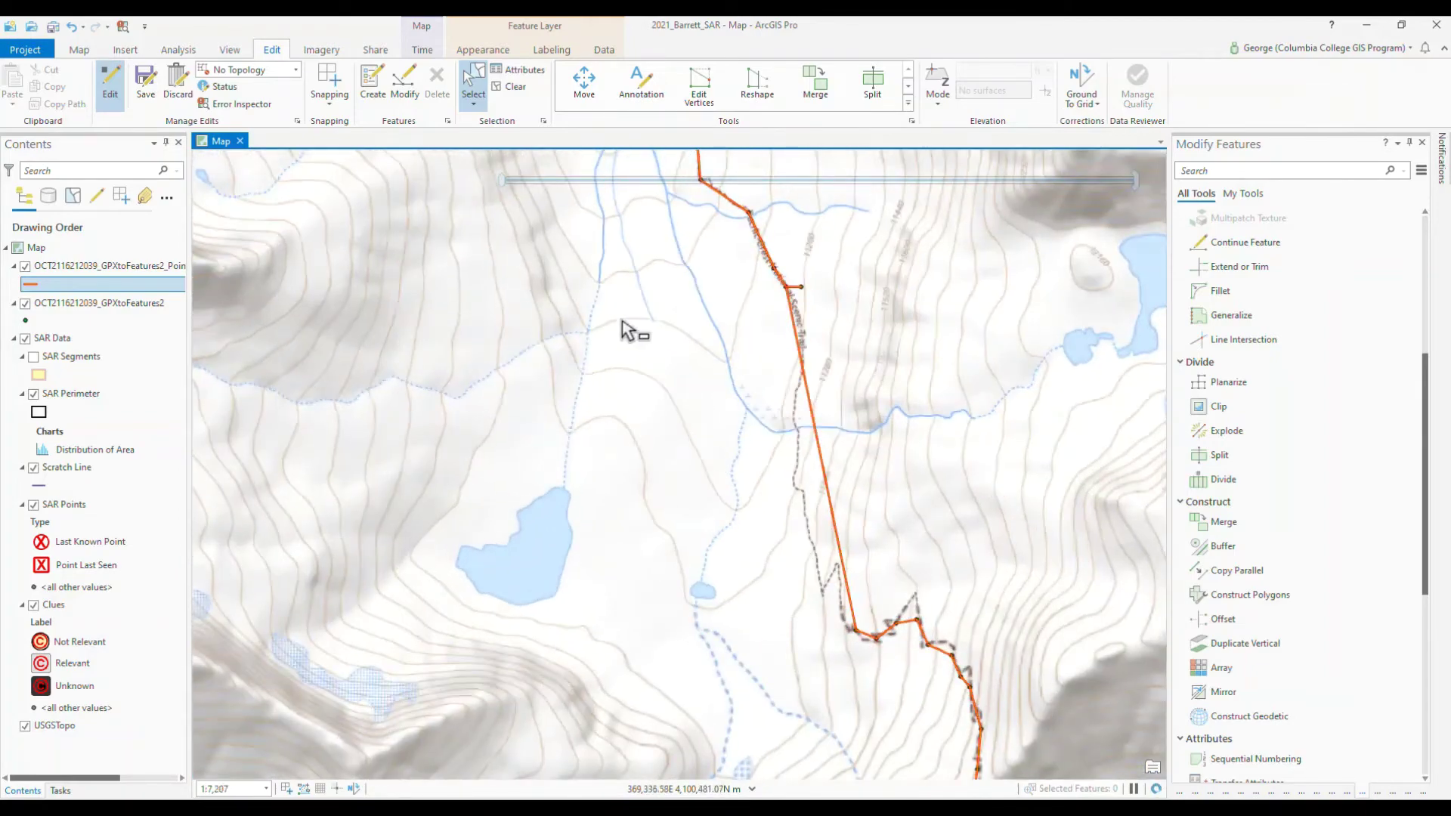
pyautogui.click(403, 86)
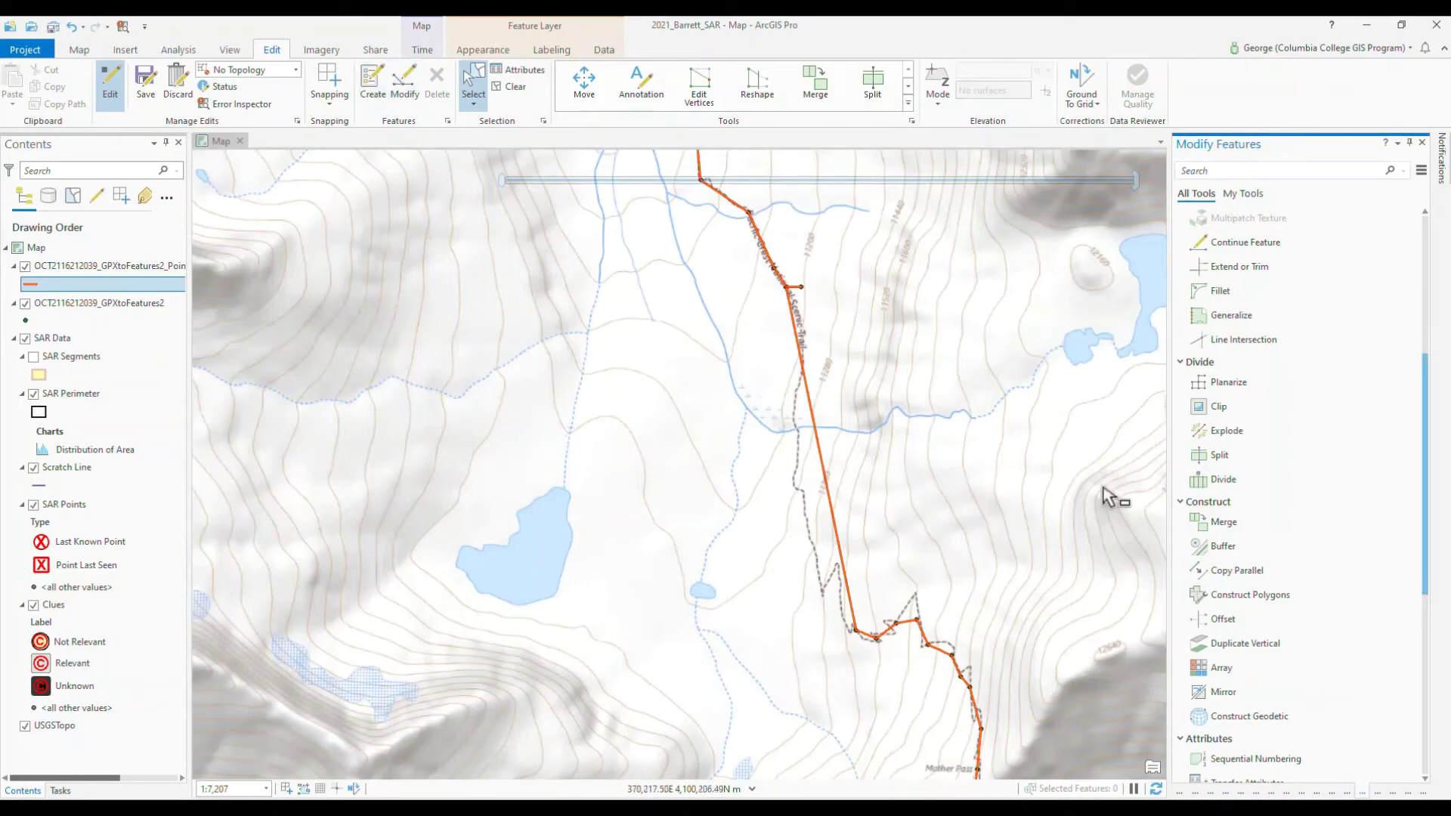
# Split the straight orange route line south of the lakes, check both pieces, then undo with Ctrl+Z.
pyautogui.click(1206, 457)
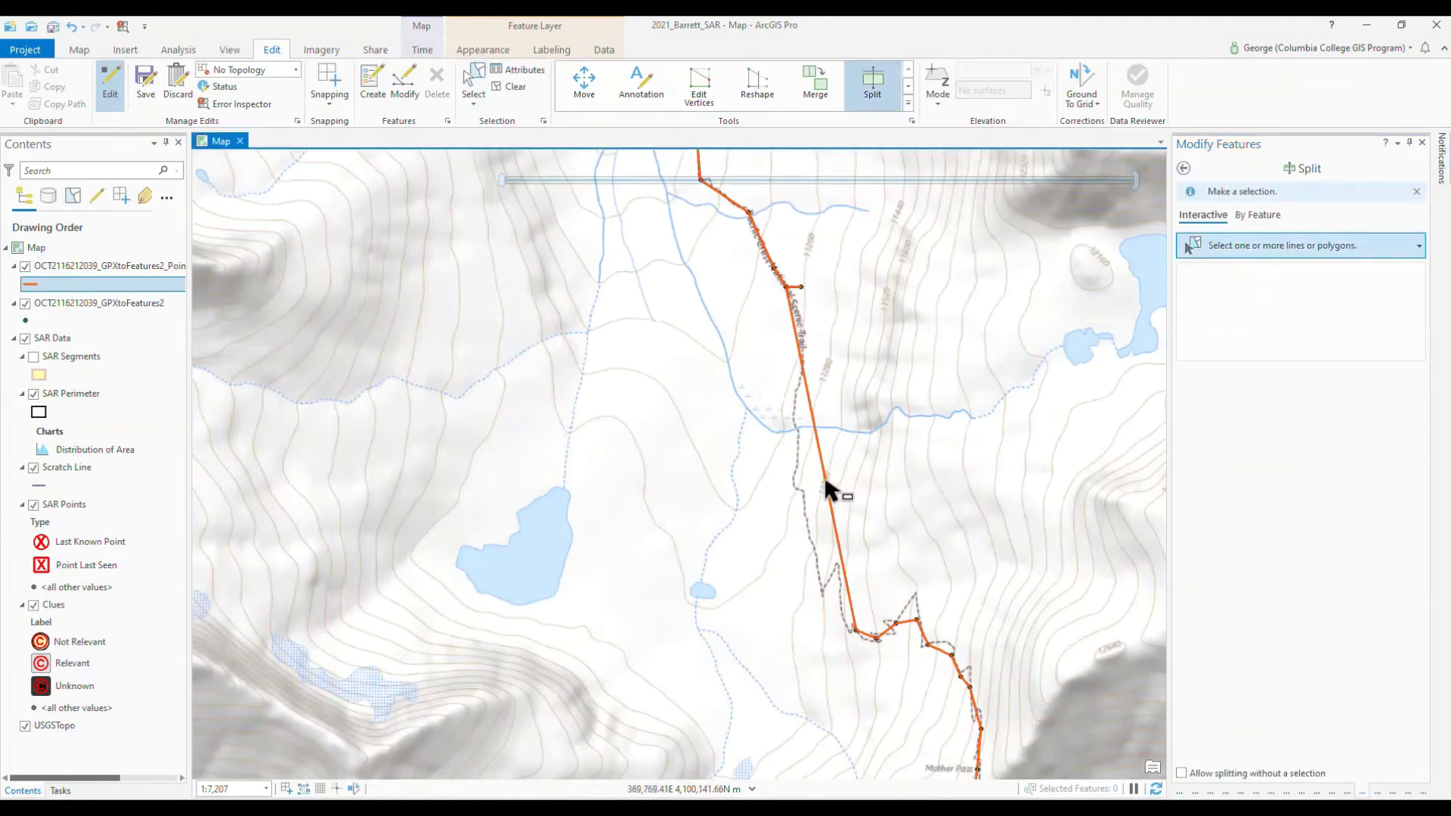
pyautogui.click(825, 482)
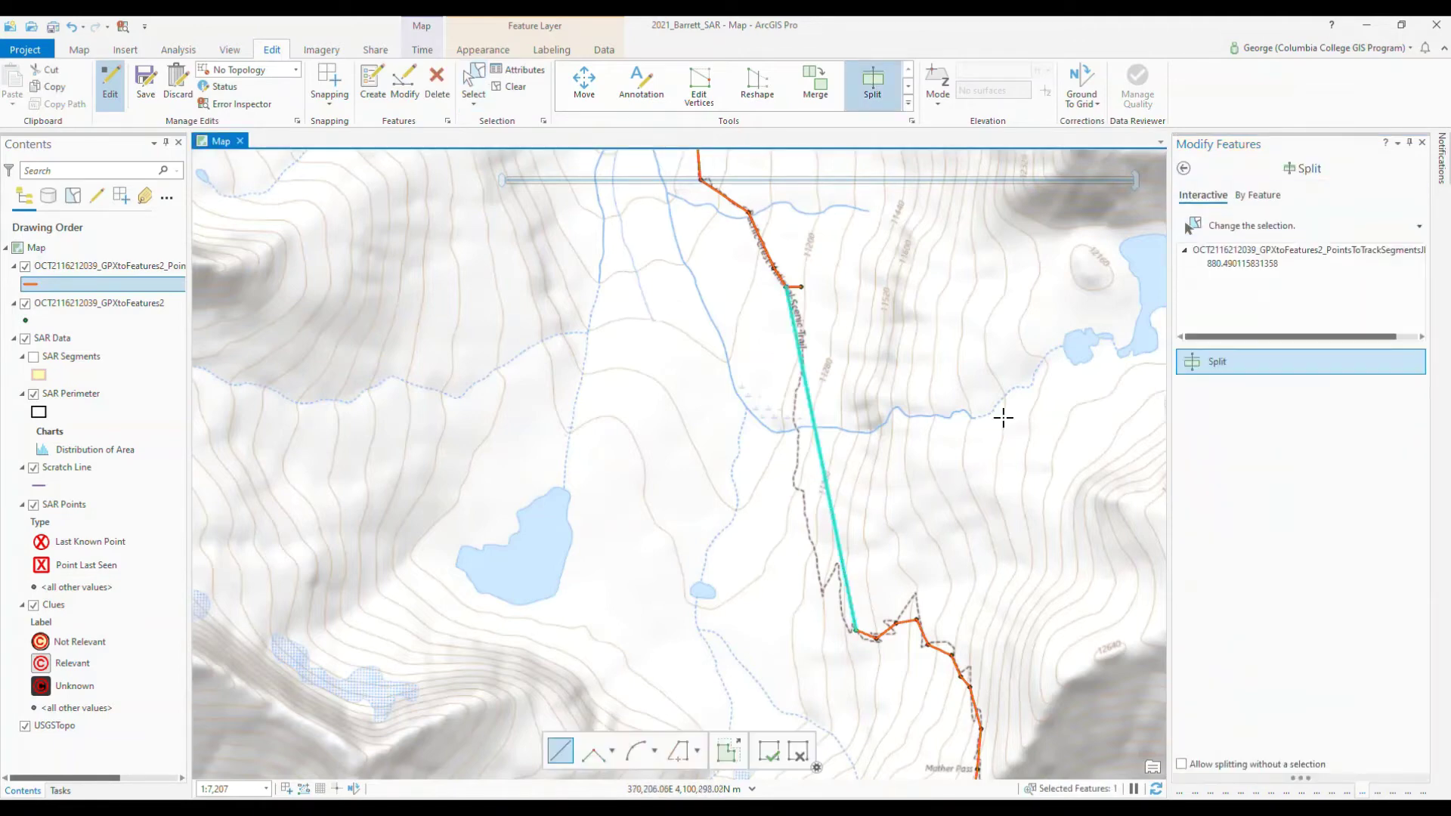
pyautogui.click(857, 481)
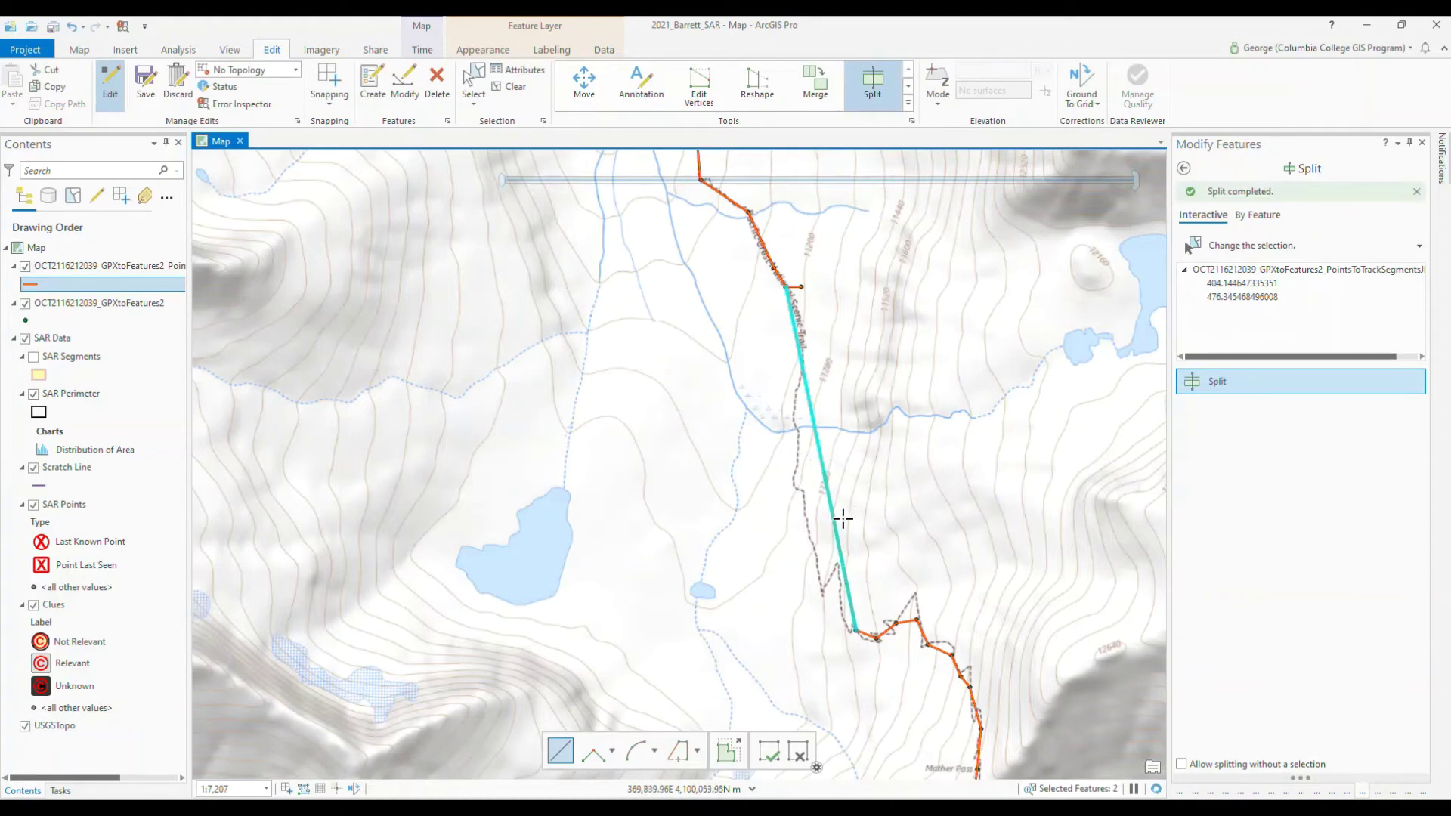
pyautogui.click(473, 82)
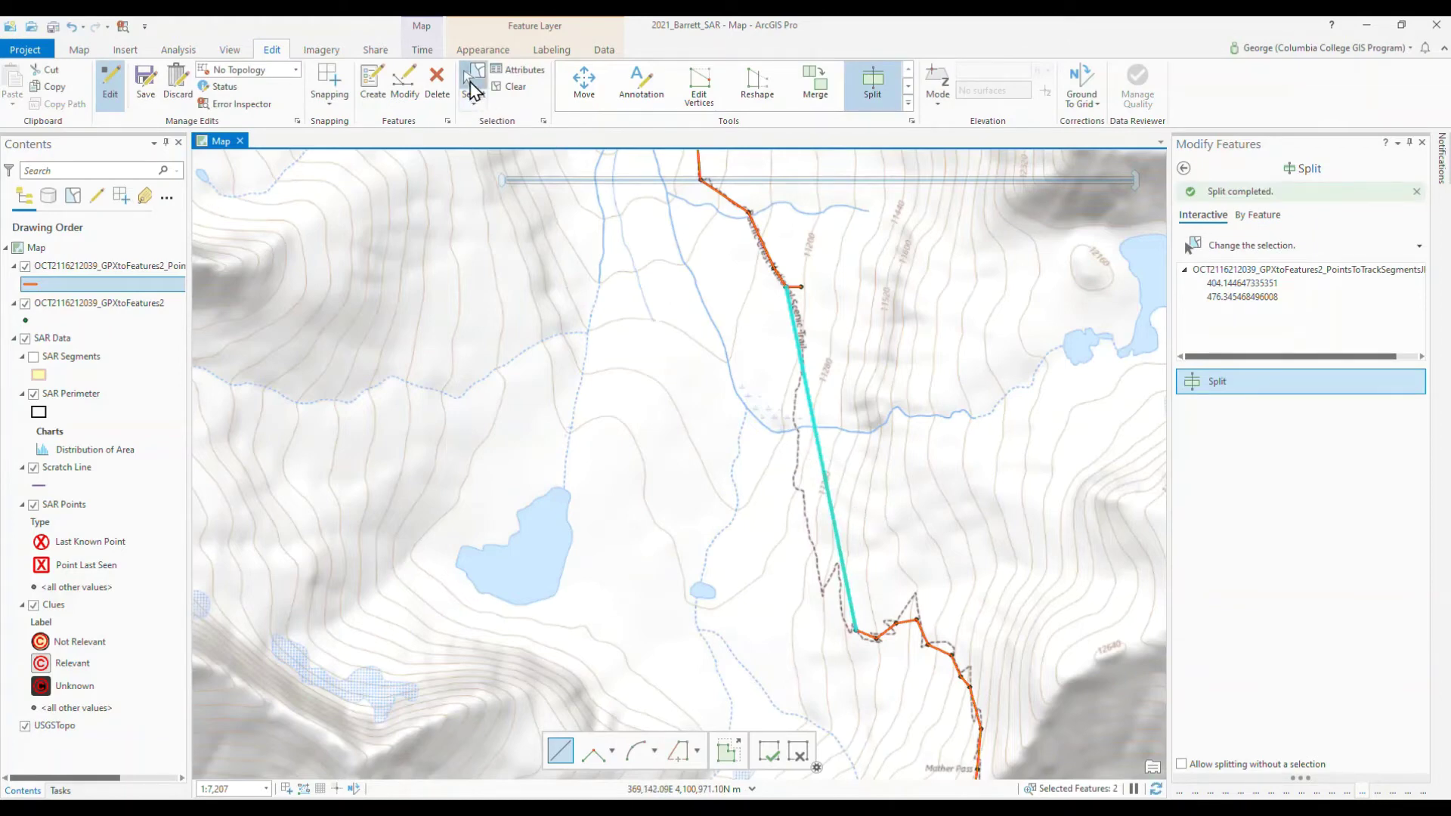
pyautogui.click(824, 463)
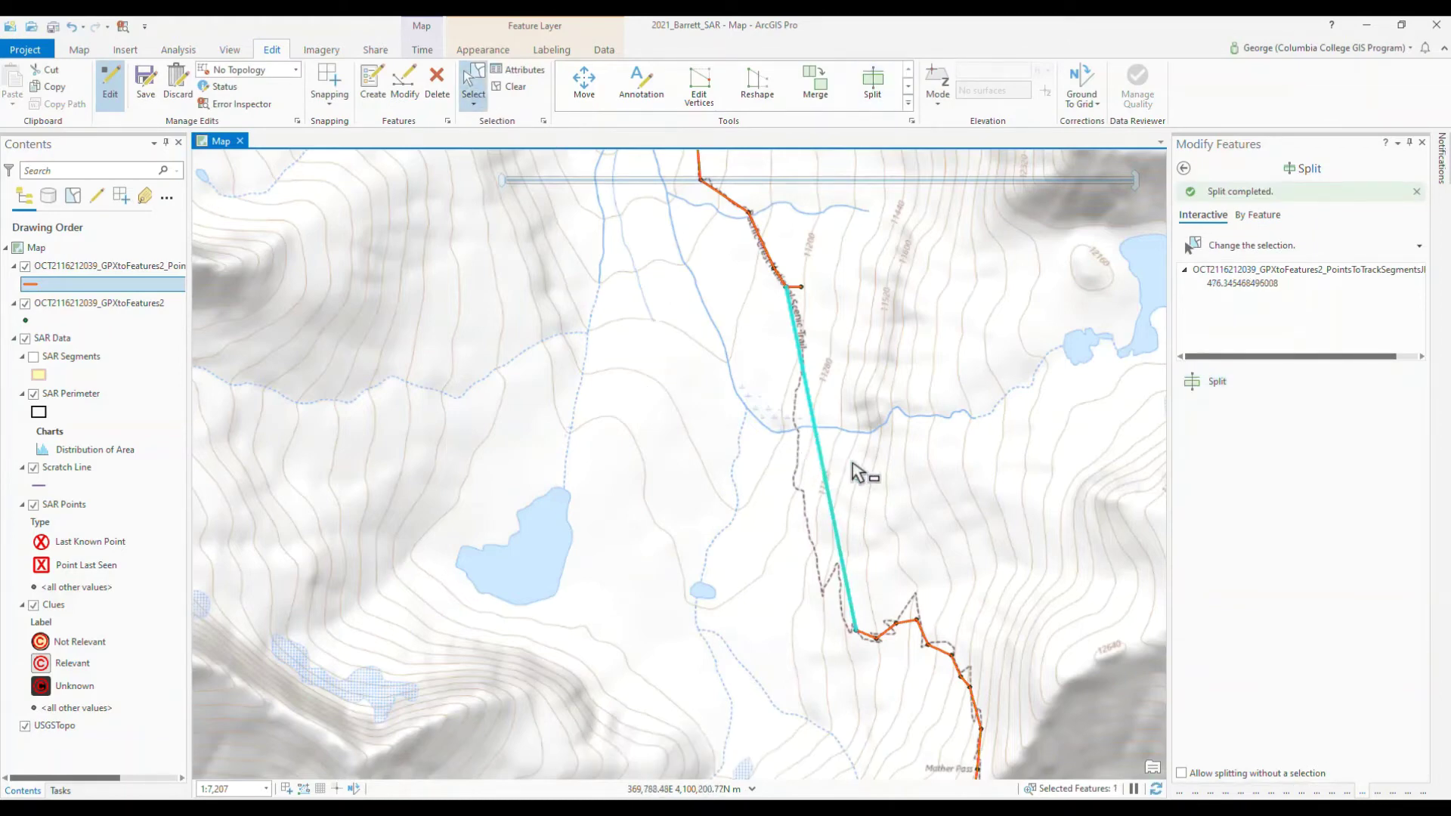
pyautogui.click(840, 529)
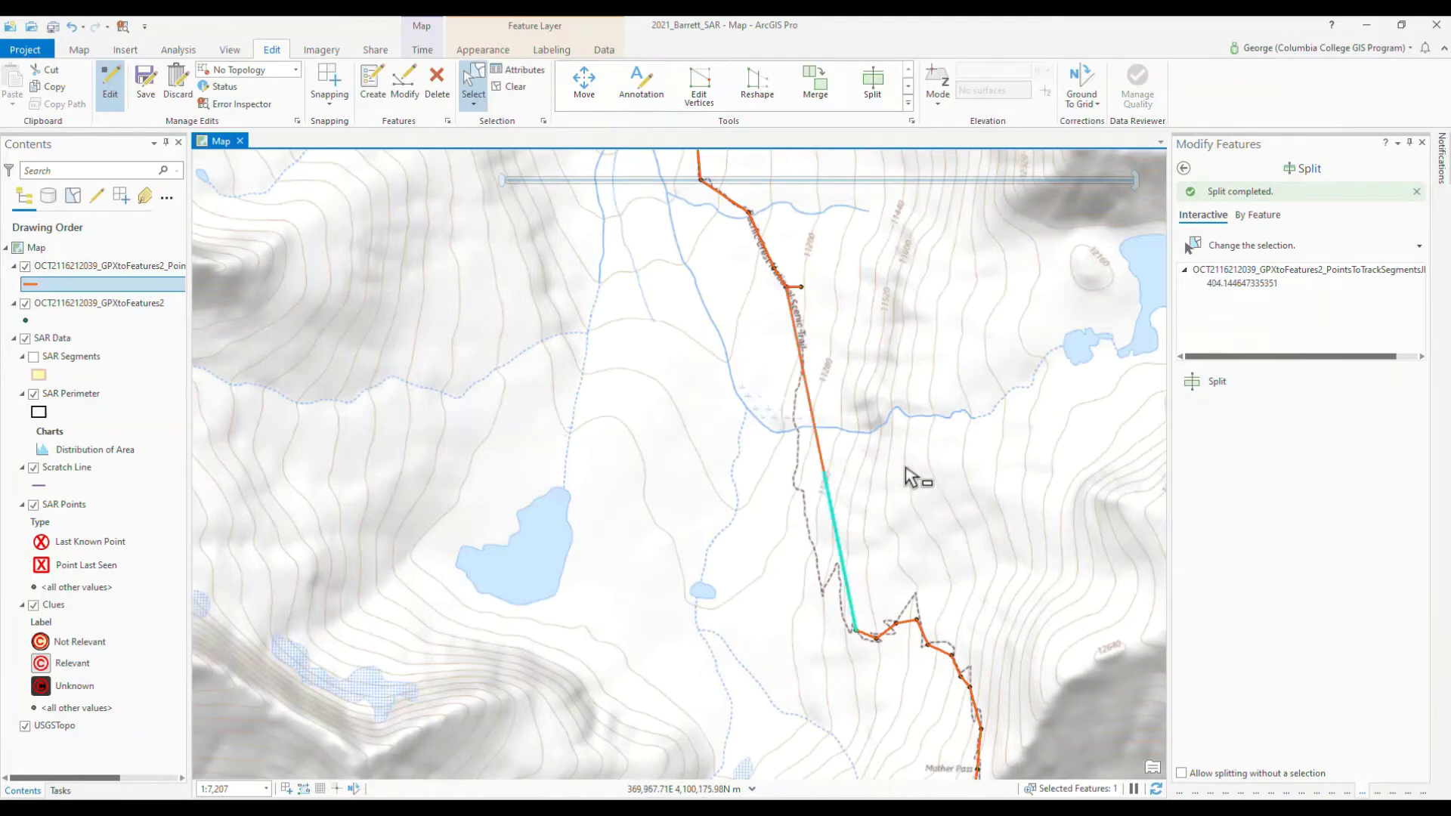
pyautogui.hotkey('ctrl', 'z')
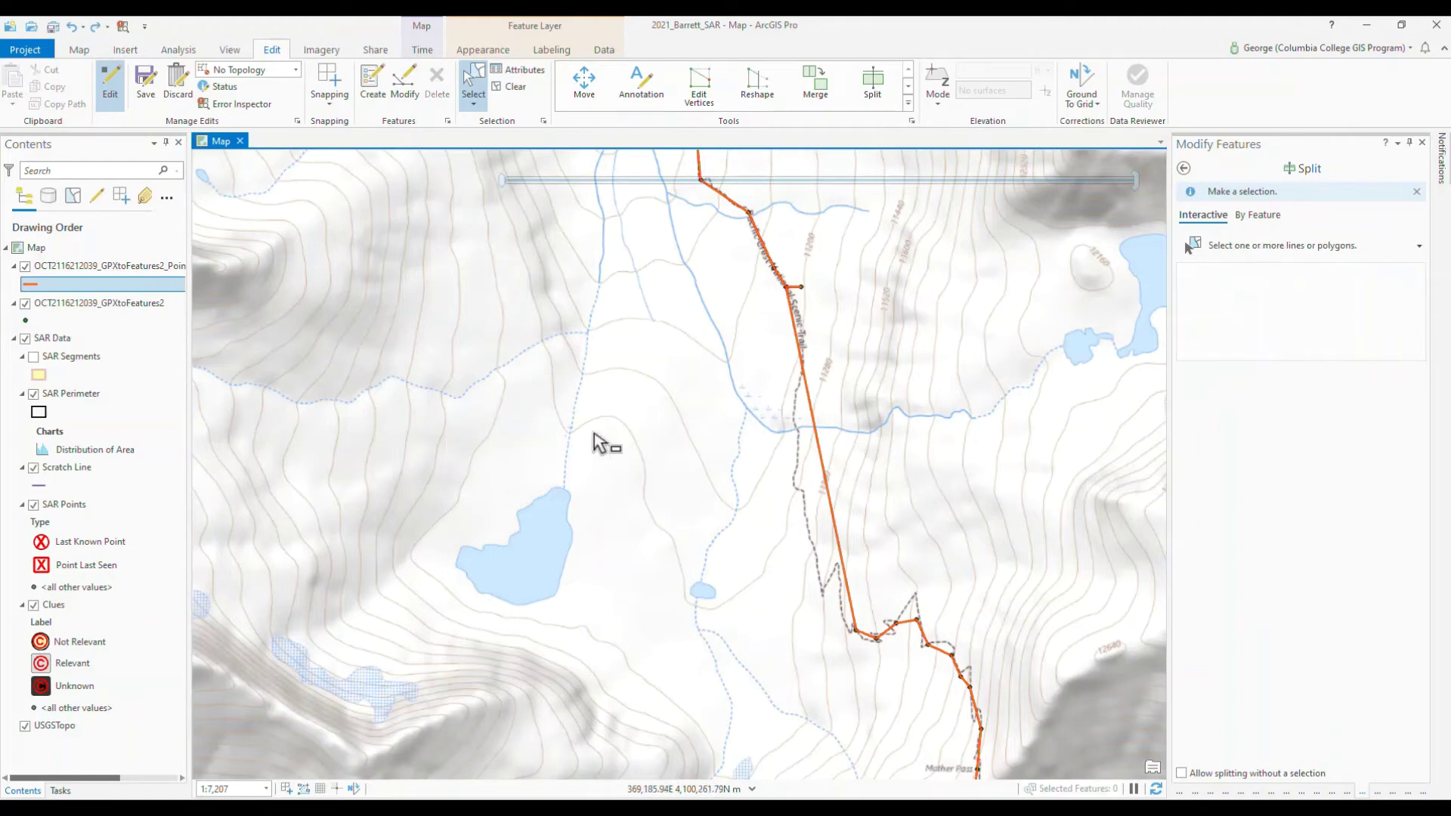
pyautogui.scroll(-3, 586, 457)
pyautogui.scroll(-2, 586, 457)
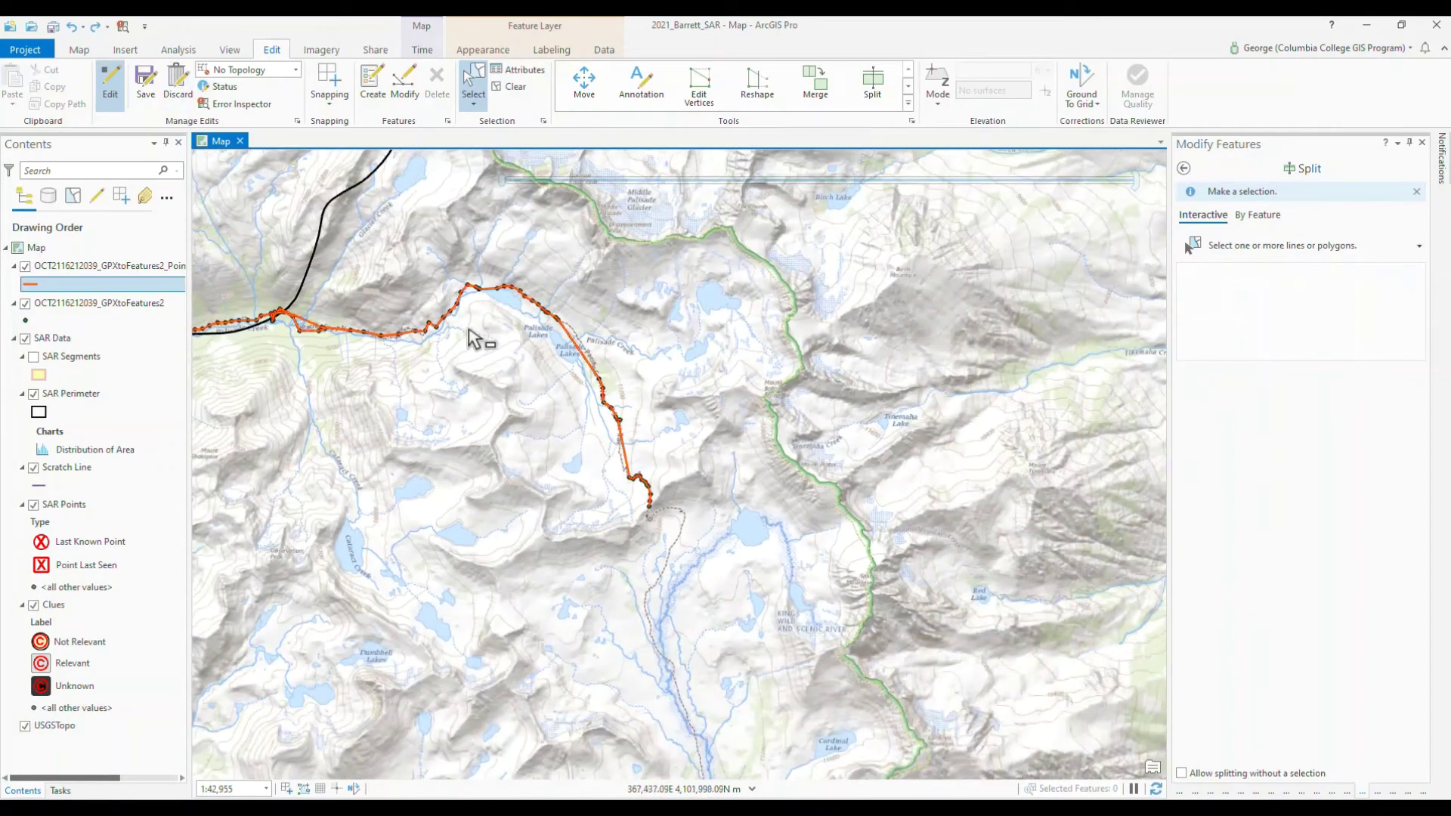
pyautogui.moveTo(412, 442); pyautogui.dragTo(890, 582)
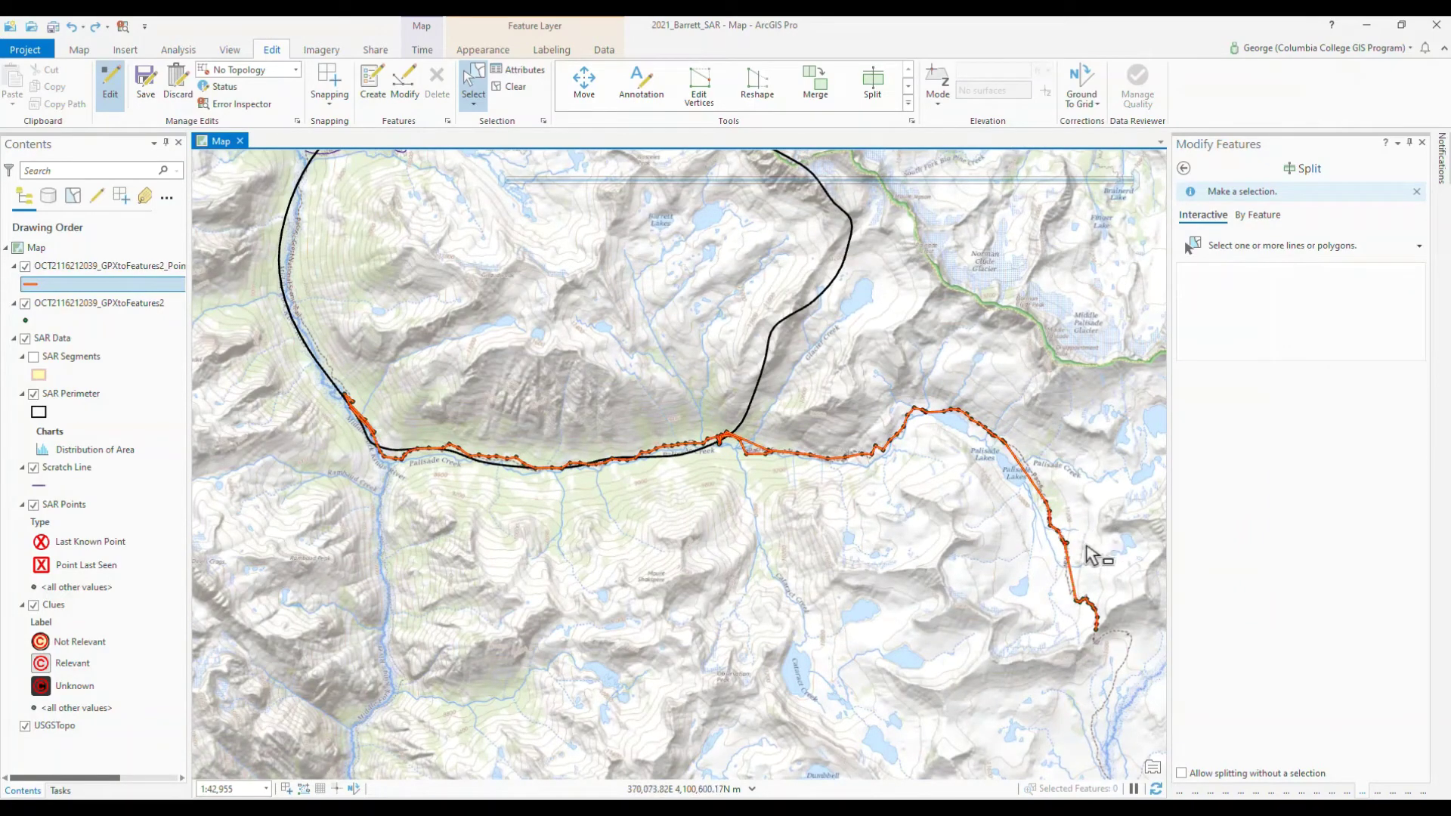
pyautogui.scroll(2, 778, 484)
pyautogui.scroll(5, 771, 481)
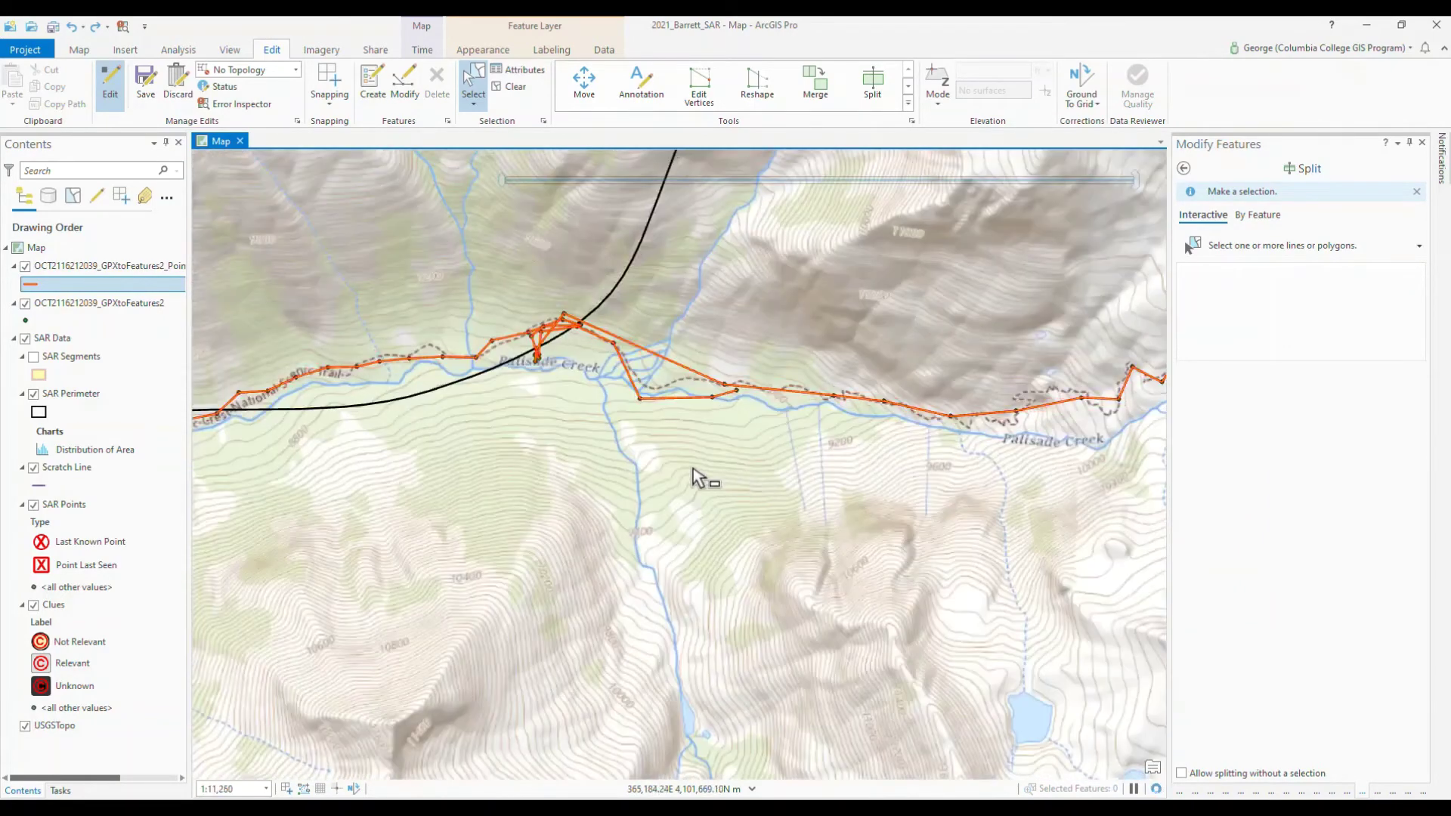
pyautogui.scroll(2, 670, 459)
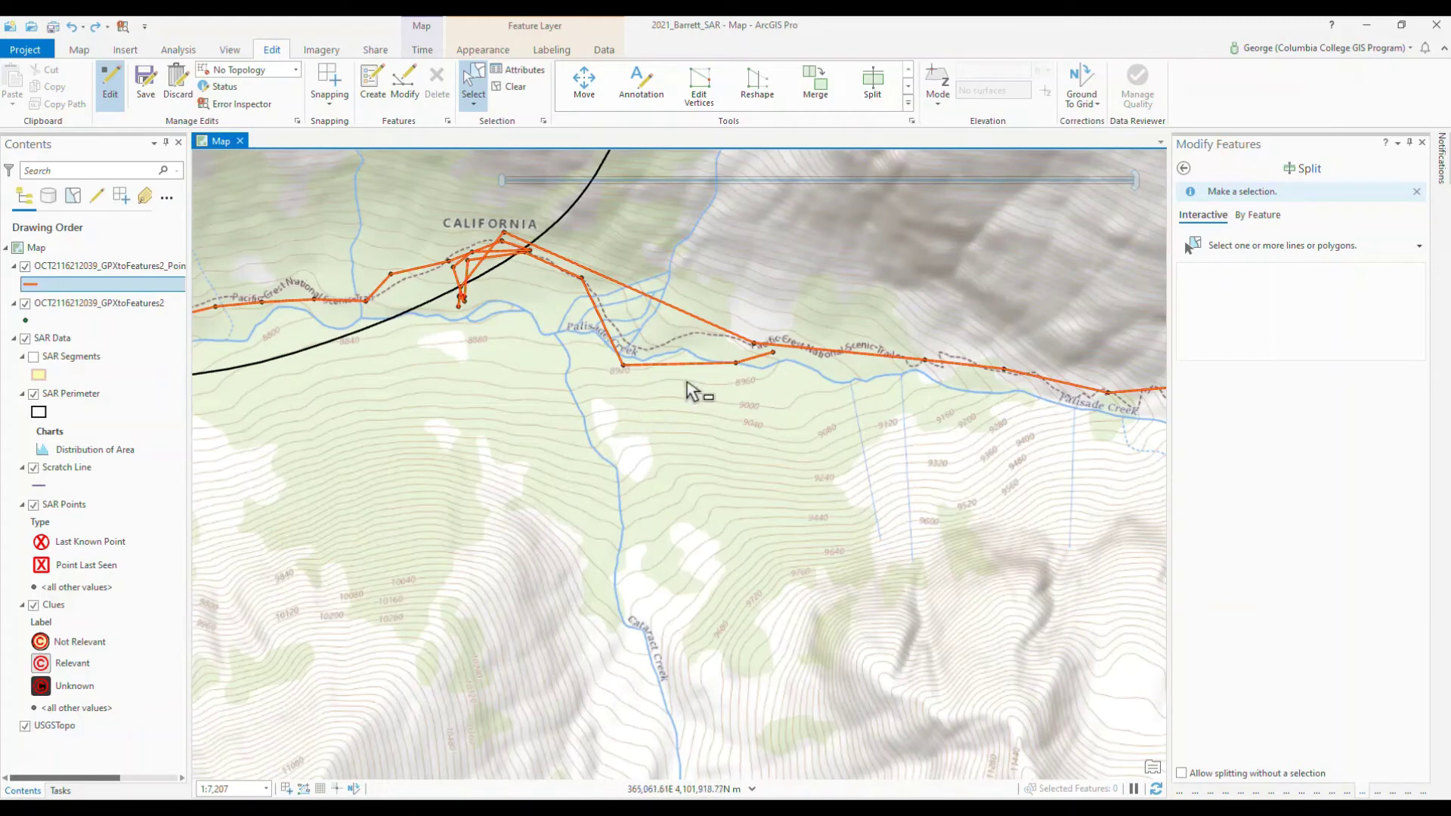
# Save all track edits and turn off editing.
pyautogui.click(146, 88)
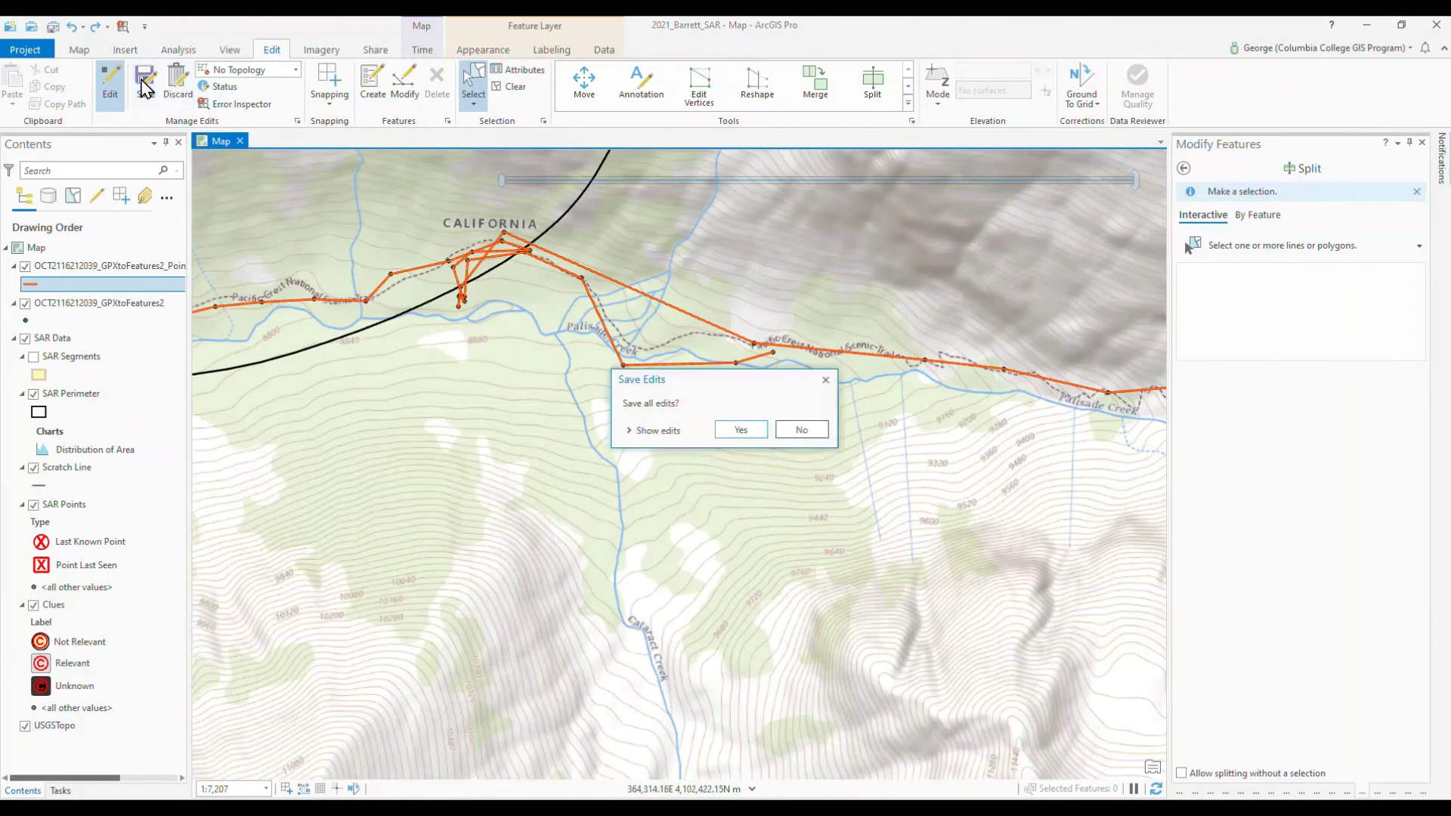
pyautogui.click(758, 430)
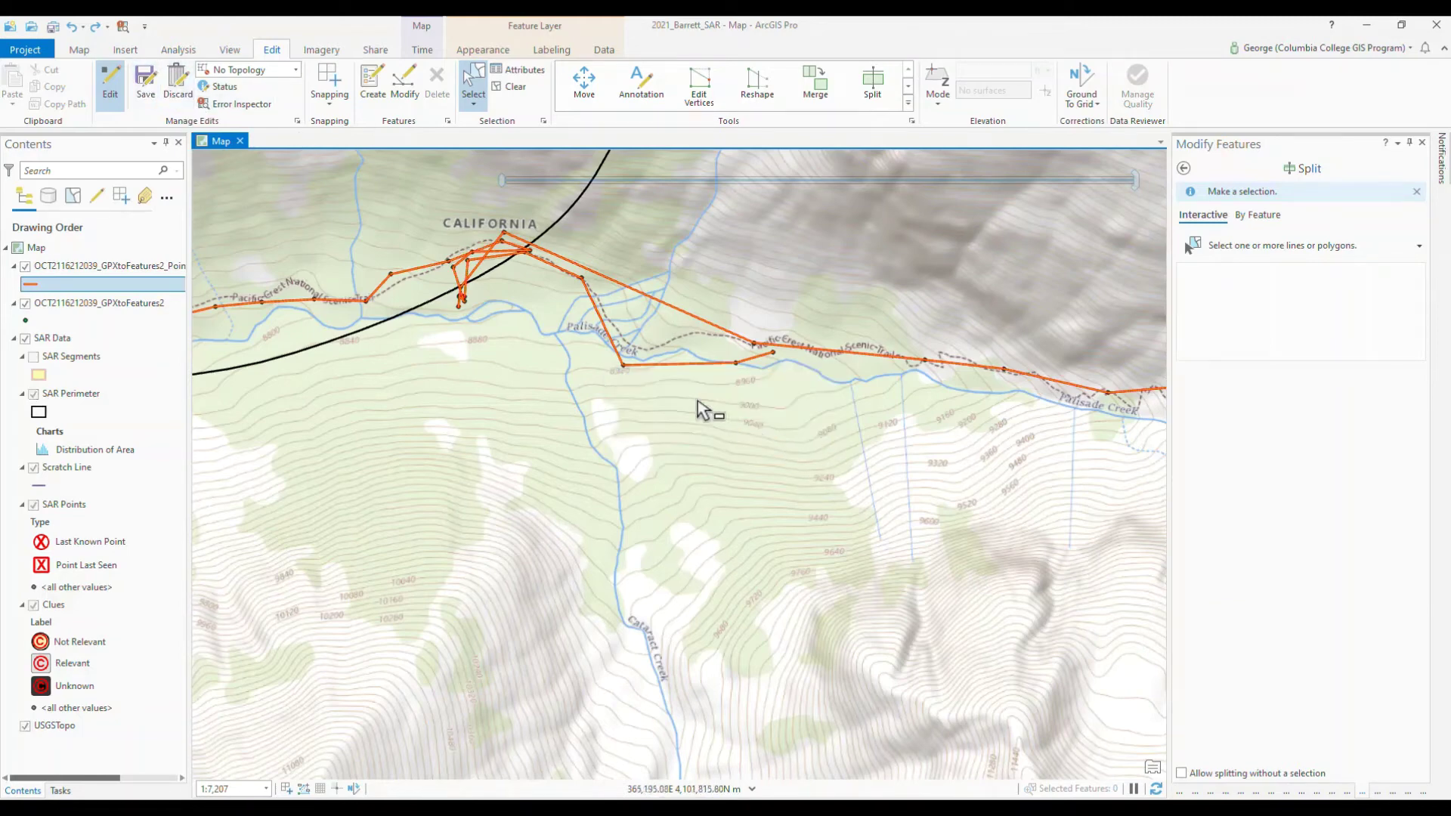
pyautogui.click(110, 87)
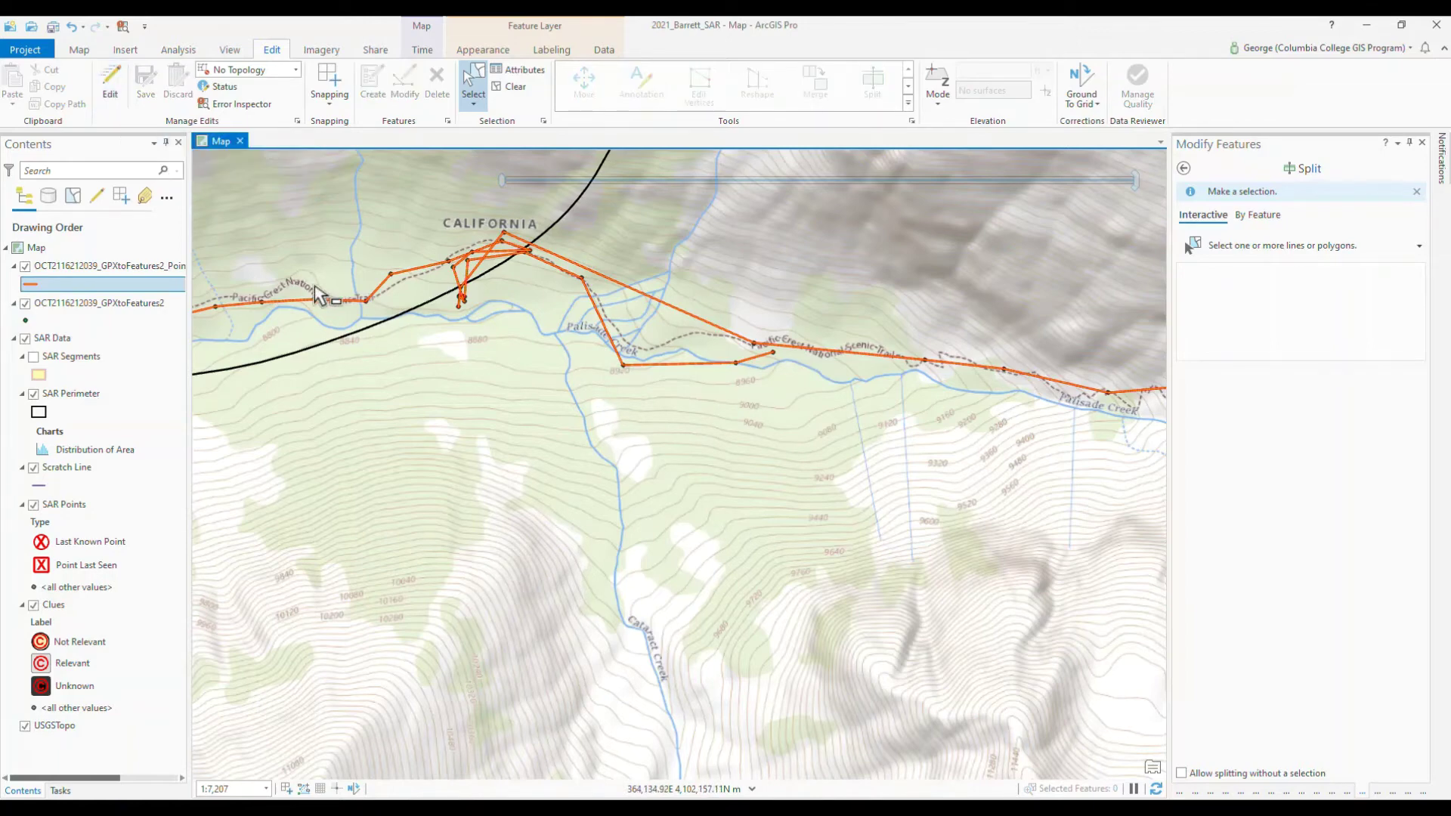
# Open the GPX To Features tool from a 'gpx' geoprocessing search.
pyautogui.click(180, 50)
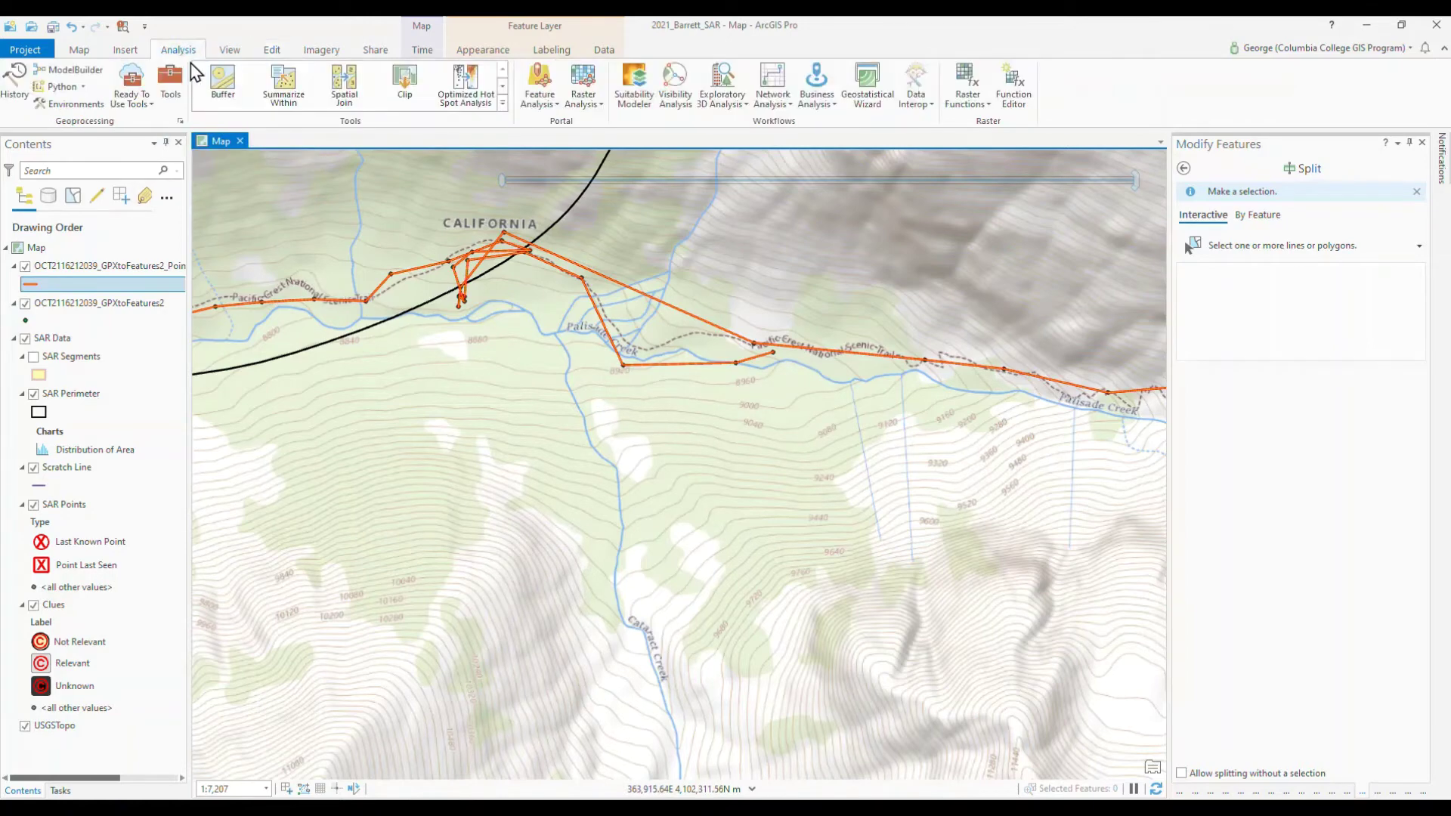
pyautogui.click(170, 82)
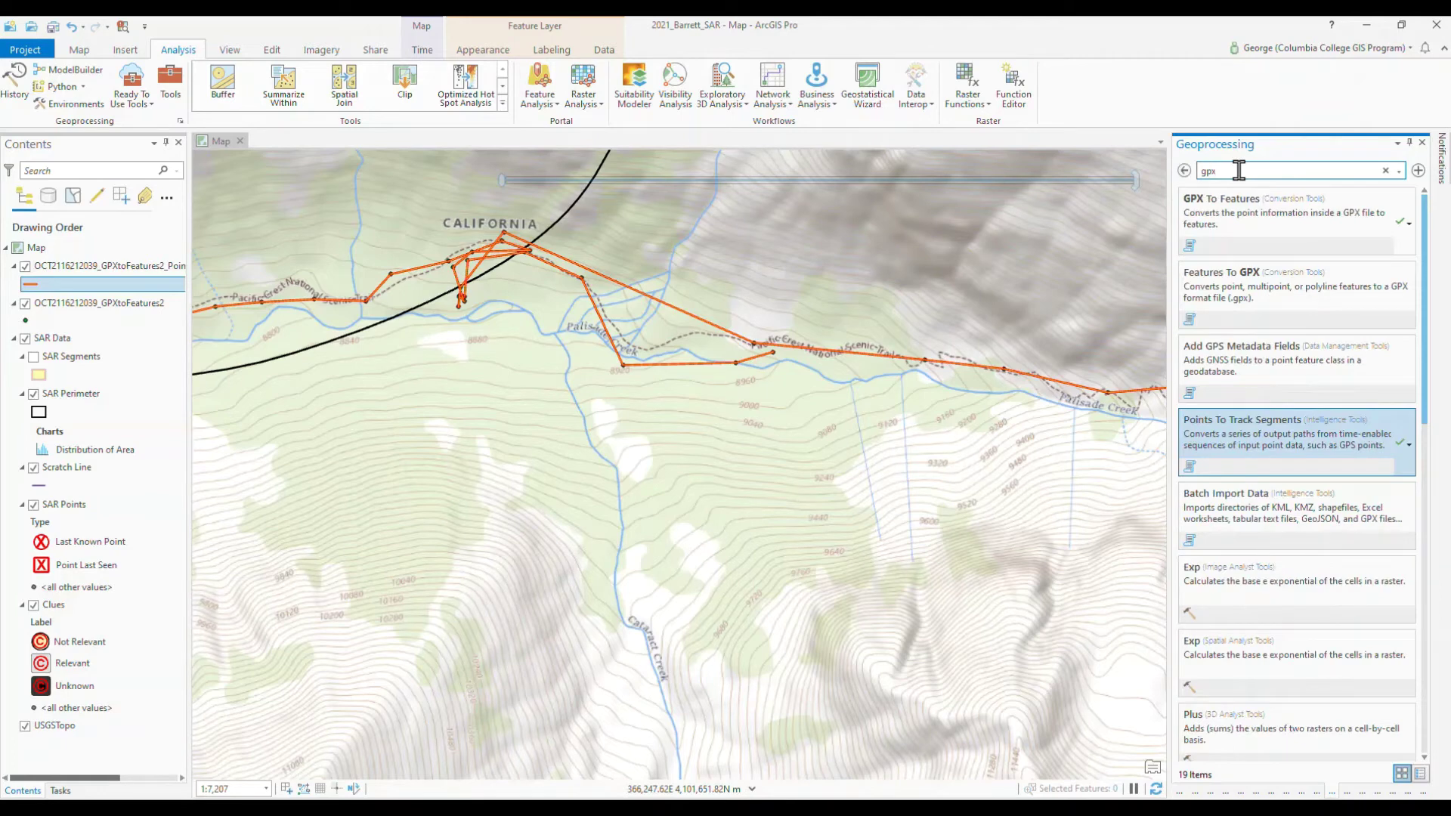
pyautogui.click(1236, 292)
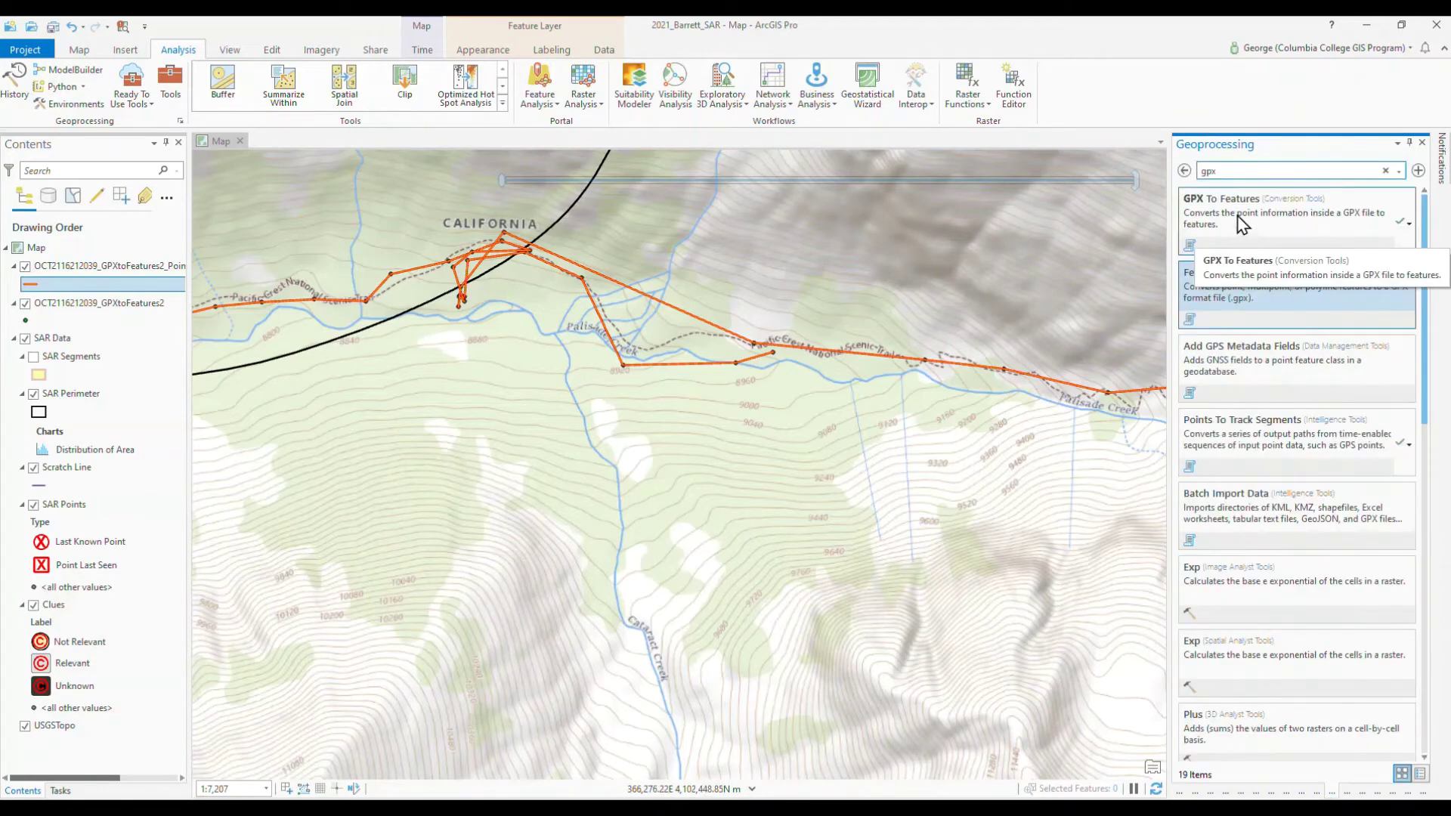
pyautogui.click(1240, 222)
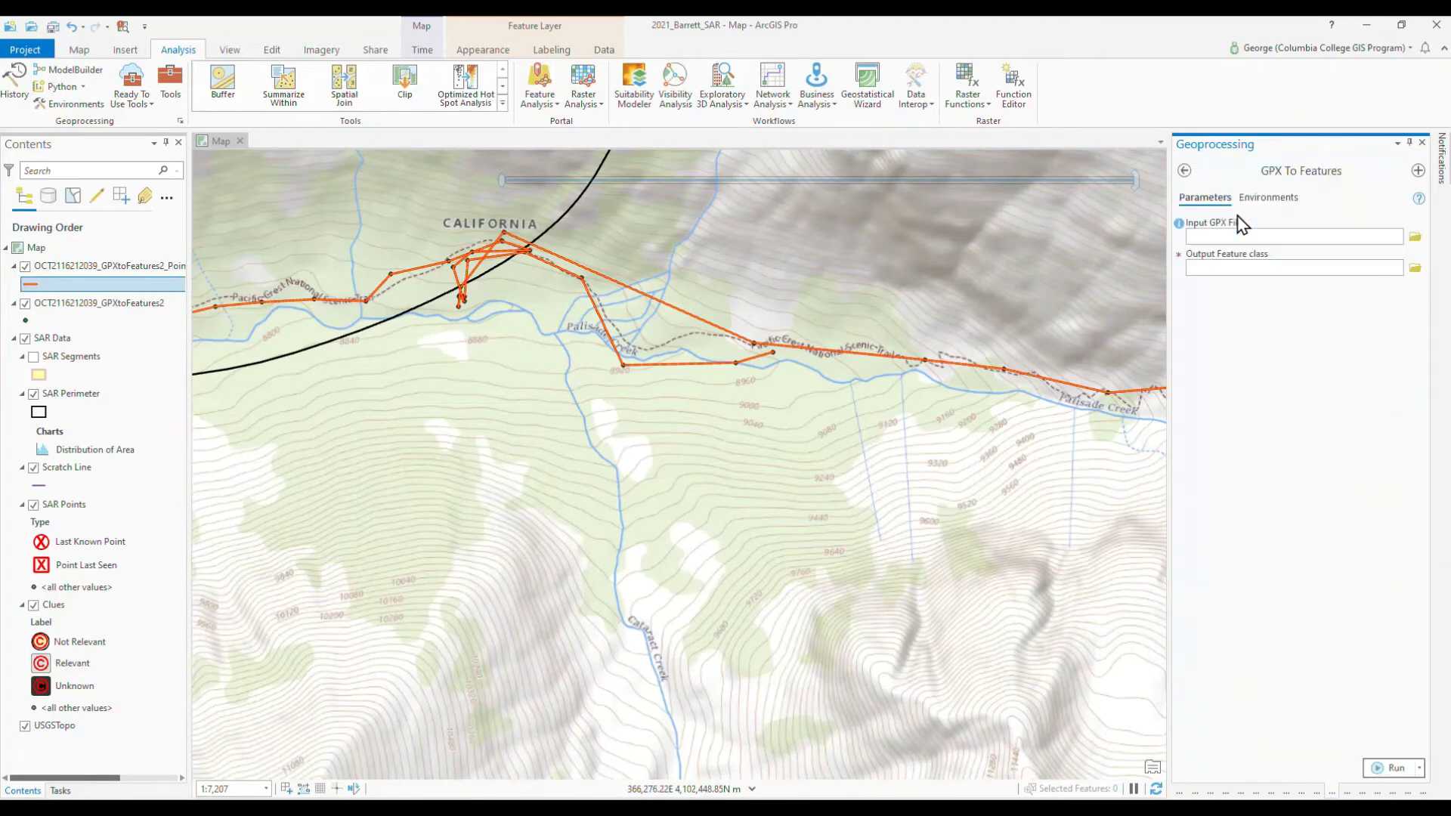
# Convert 20161023_Team17_TrkPts.gpx to features with GPX To Features.
pyautogui.click(1415, 240)
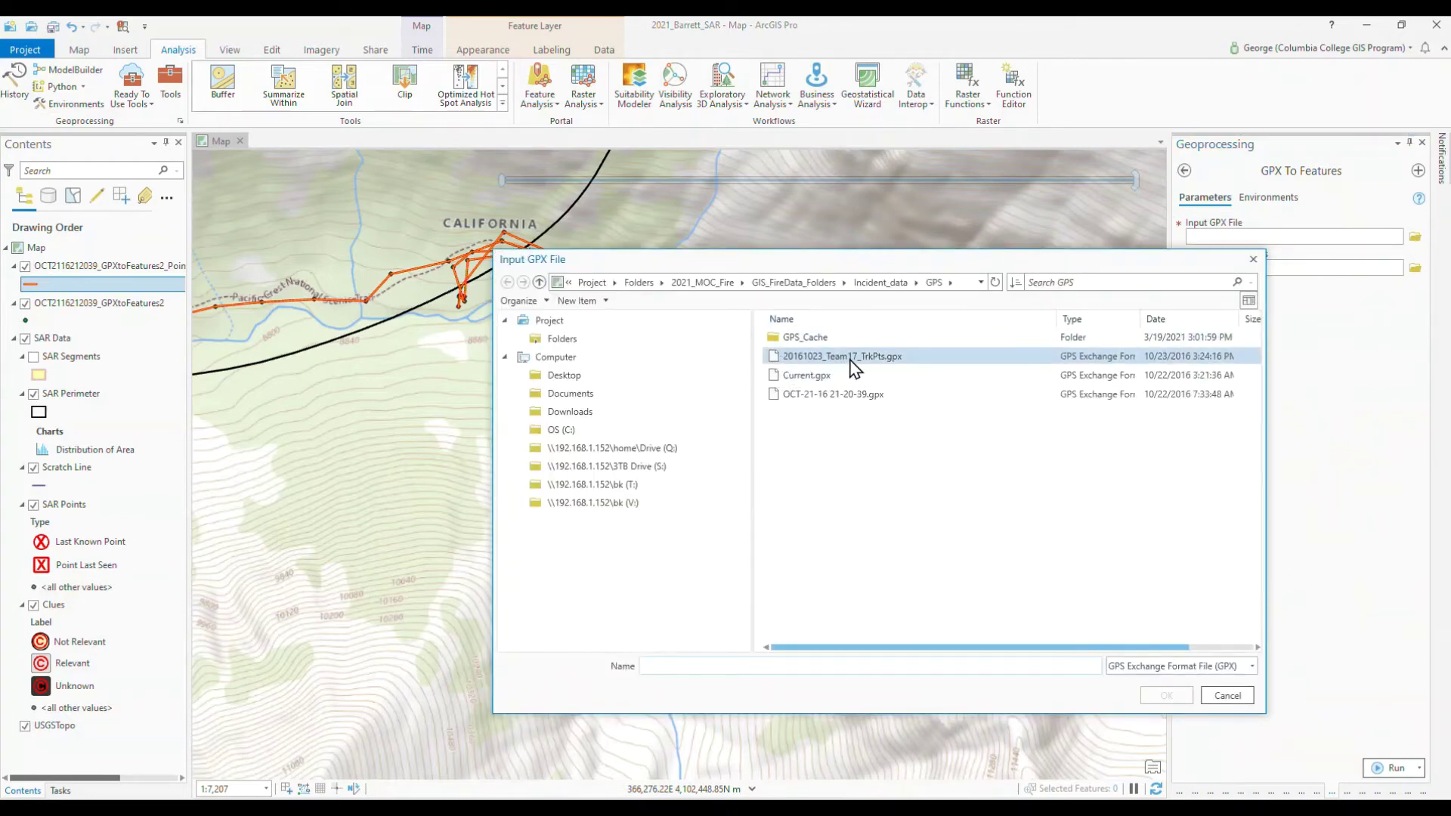
pyautogui.click(778, 362)
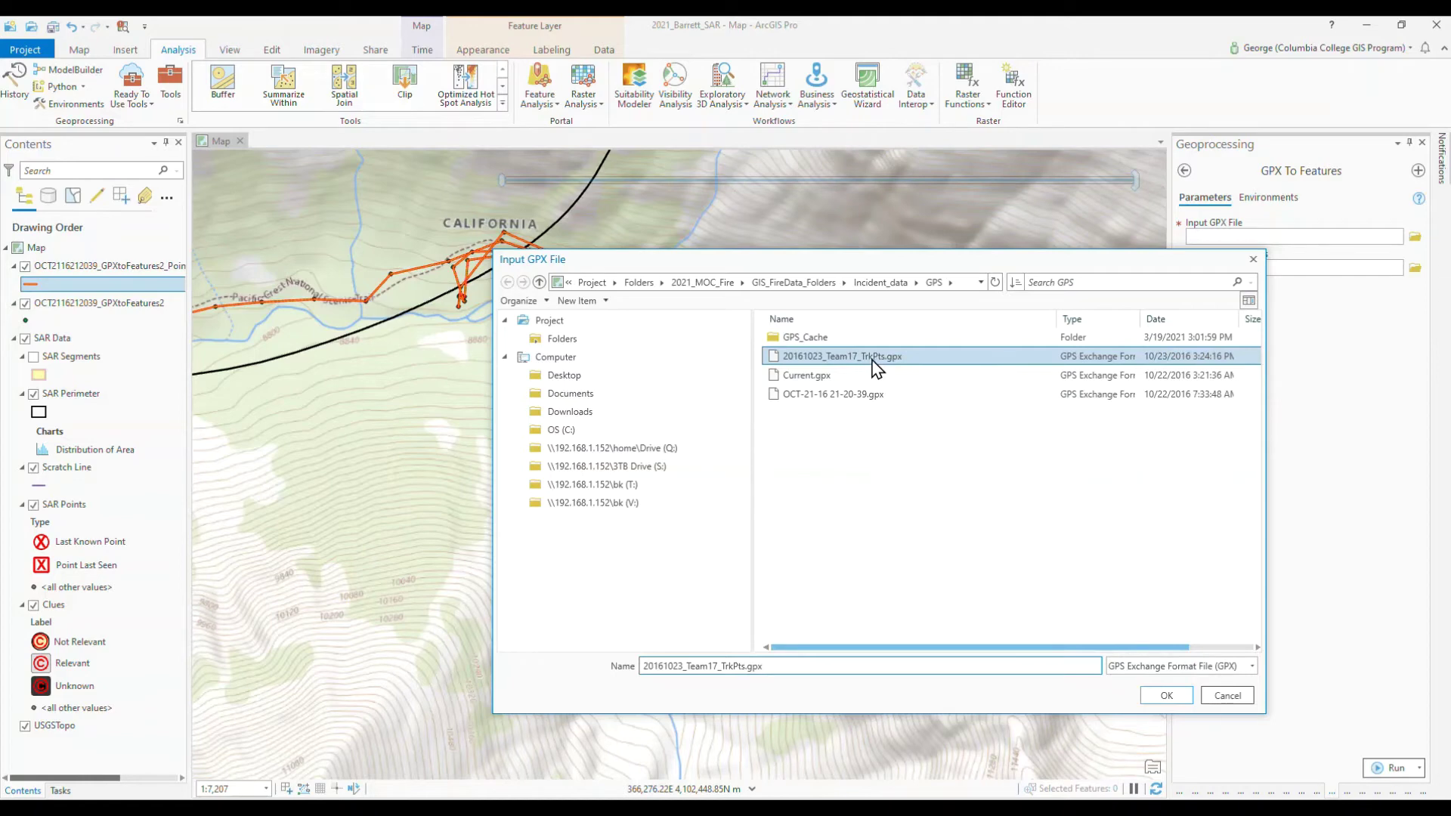
pyautogui.click(1167, 696)
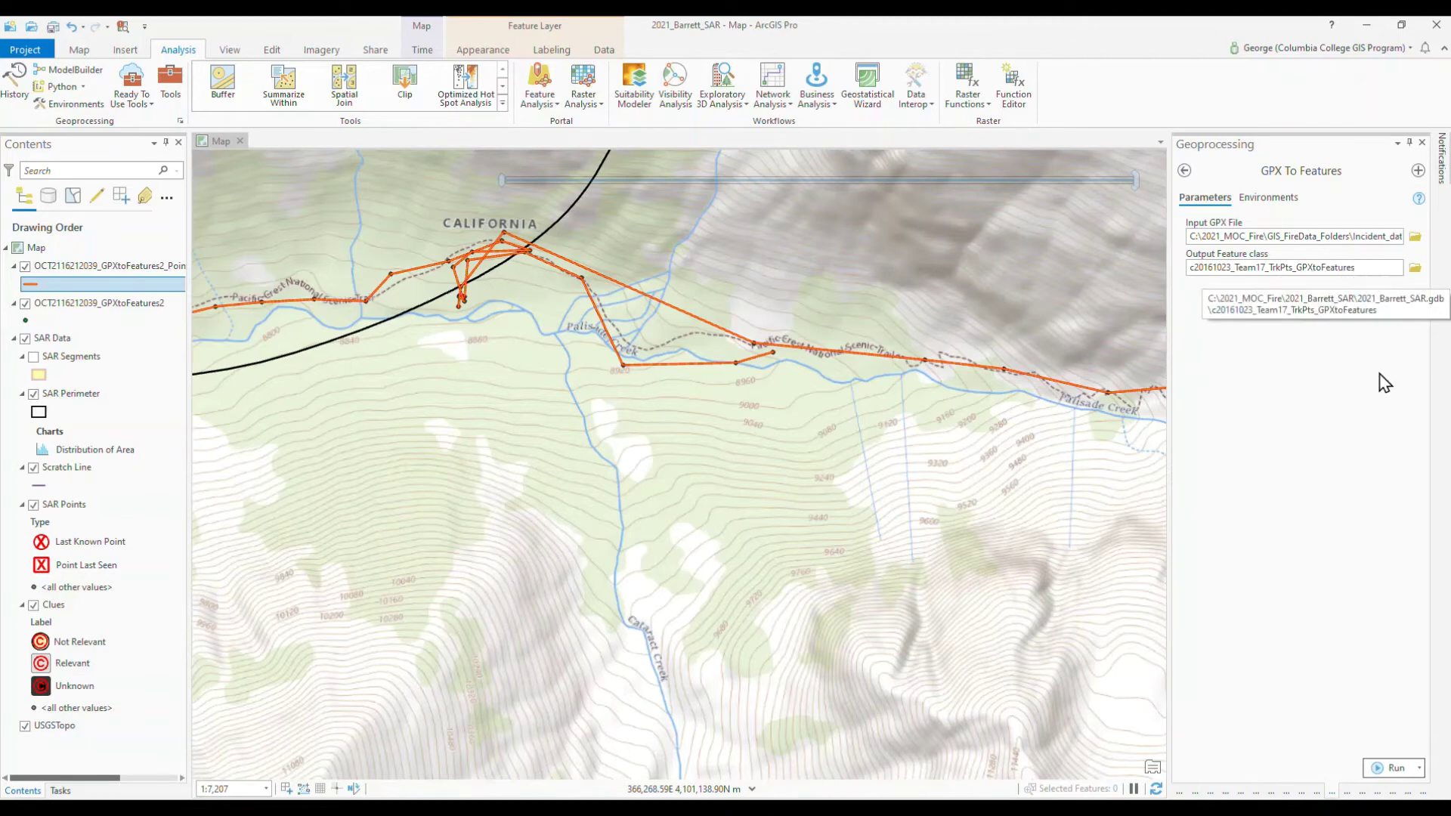
pyautogui.click(1395, 768)
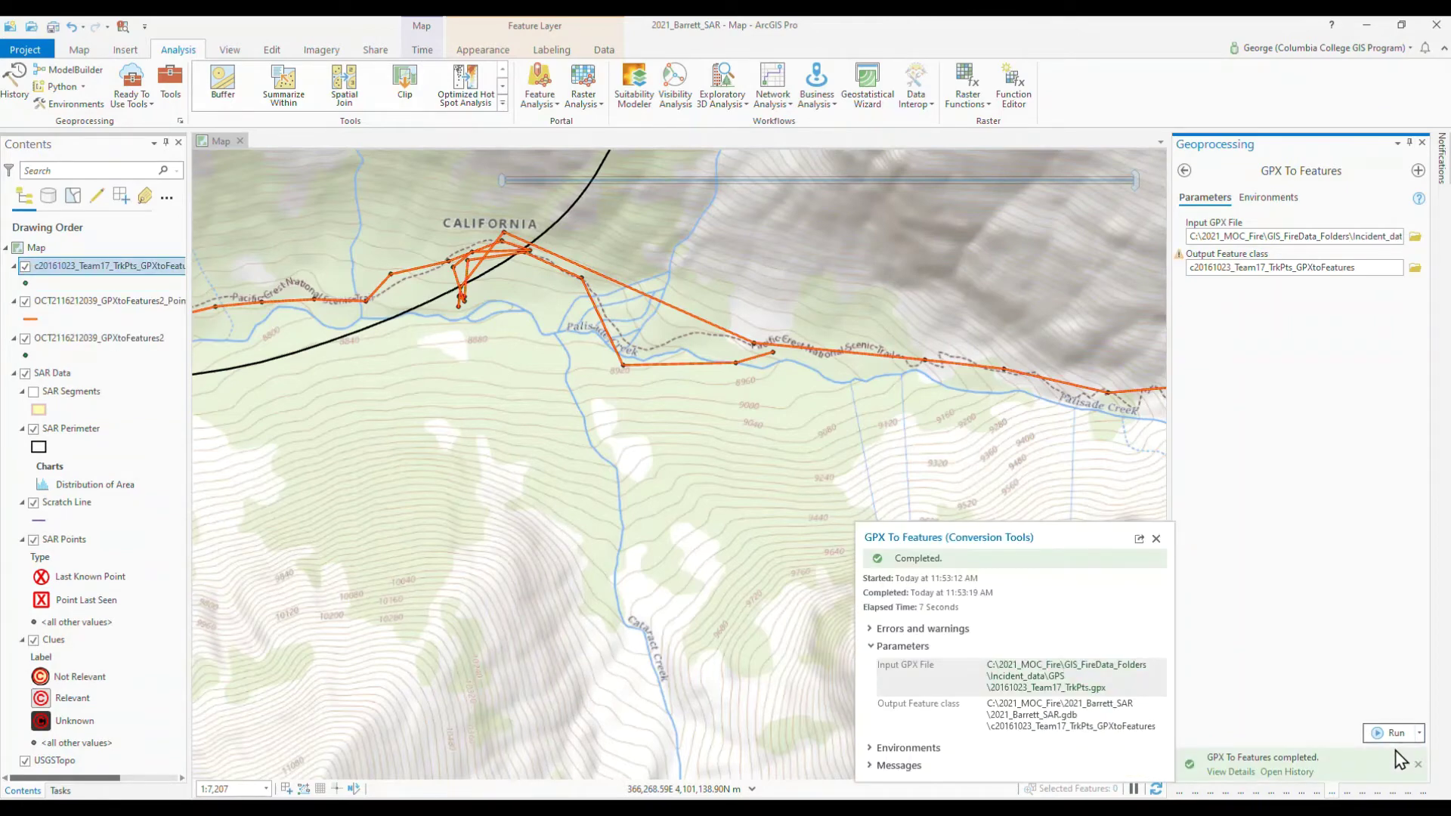
# Dismiss the completion details and zoom to the green Team 17 track points near the SPOT Signal.
pyautogui.click(1156, 539)
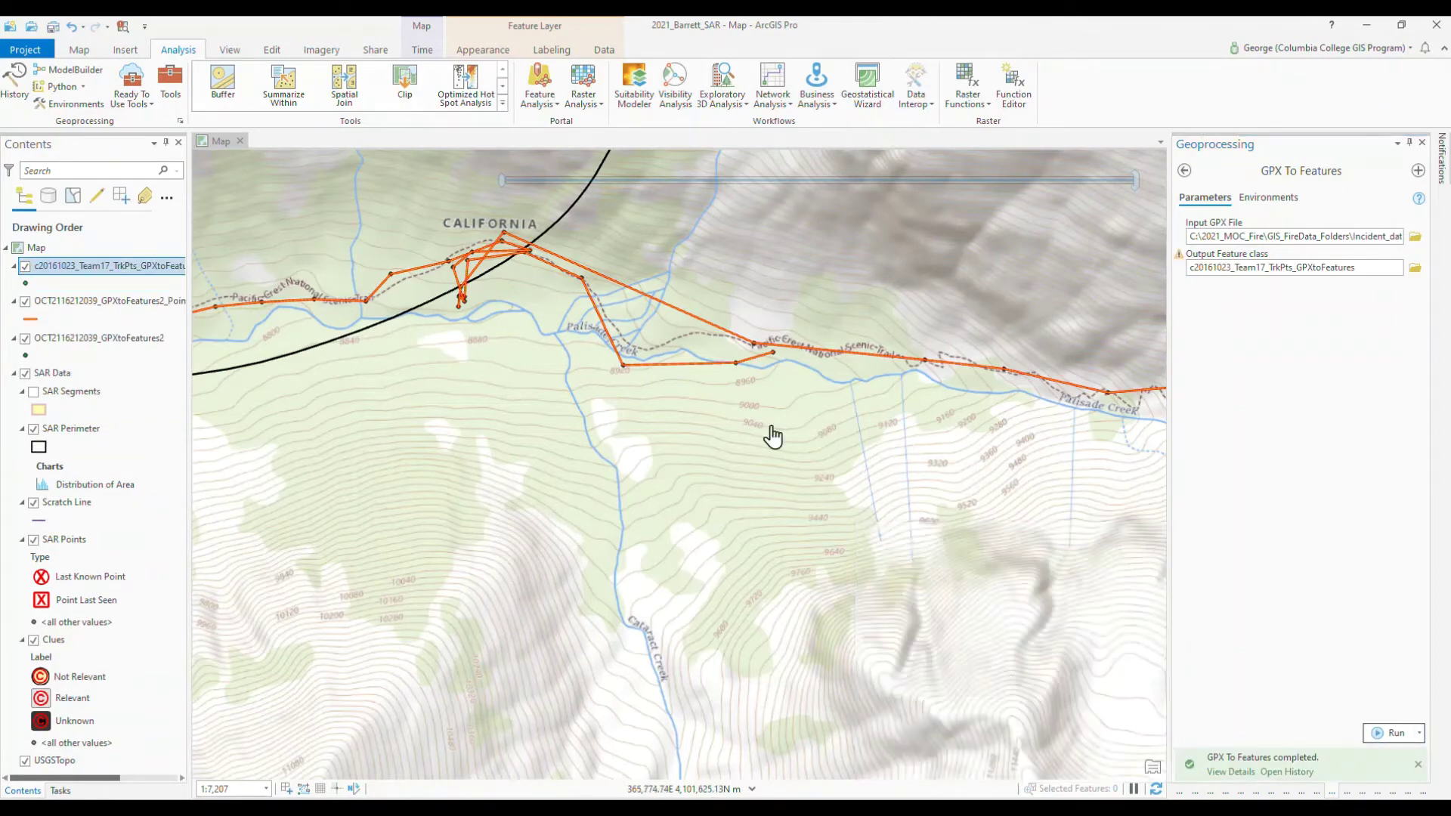
pyautogui.scroll(-5, 749, 468)
pyautogui.moveTo(615, 431); pyautogui.dragTo(696, 638)
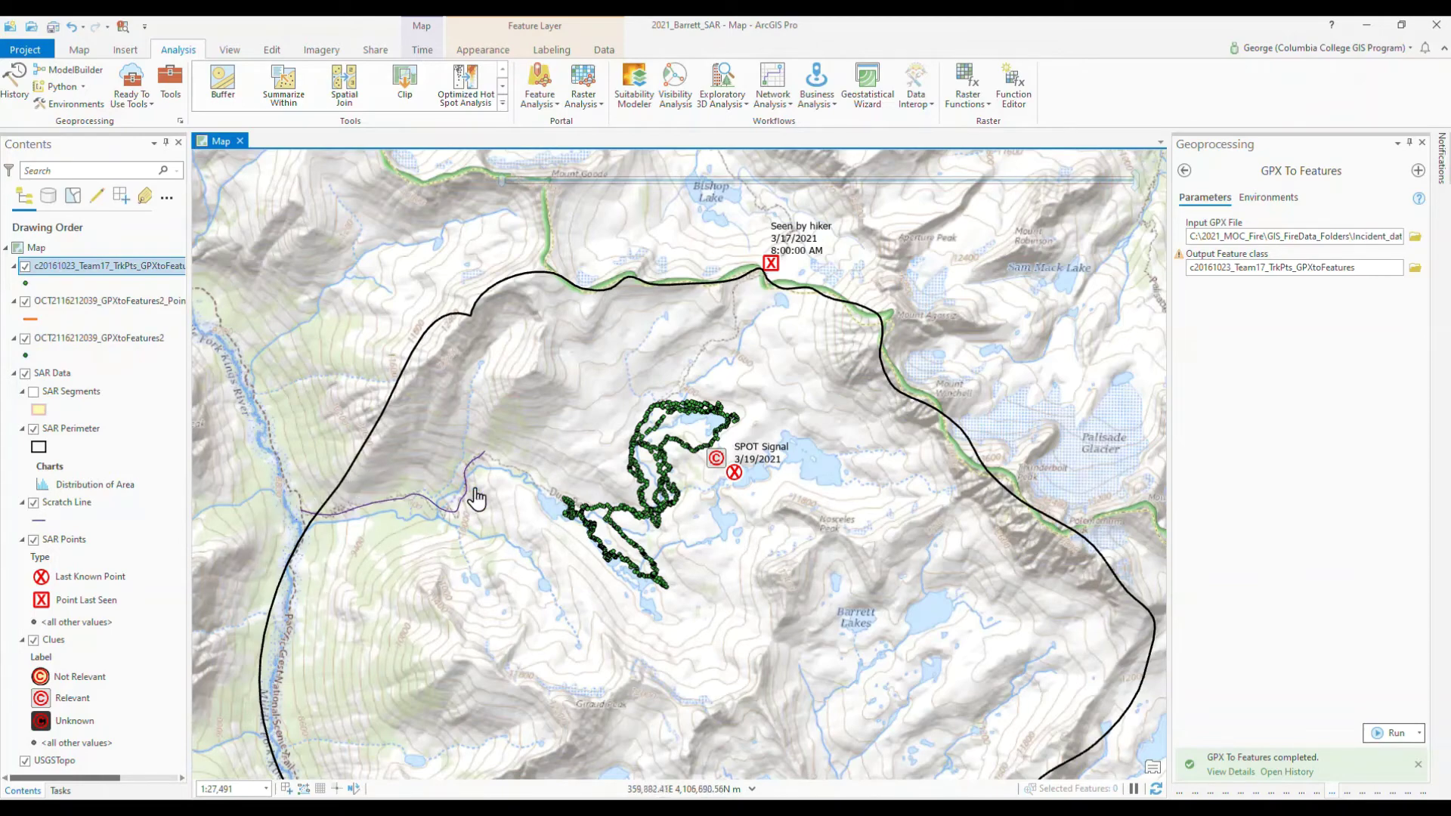
pyautogui.scroll(3, 648, 493)
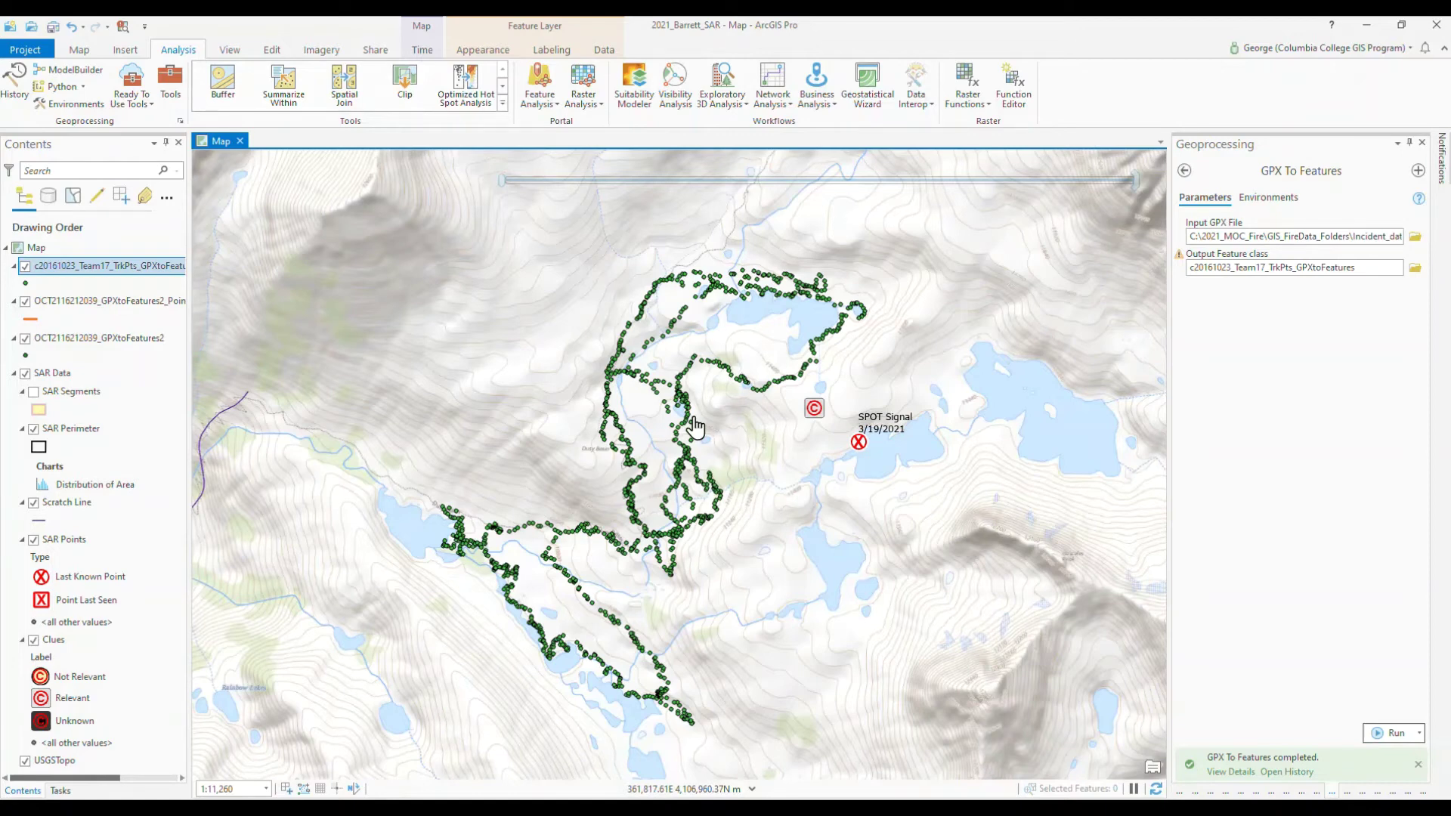
# Go back to the gpx tool search results in the Geoprocessing pane.
pyautogui.click(1185, 172)
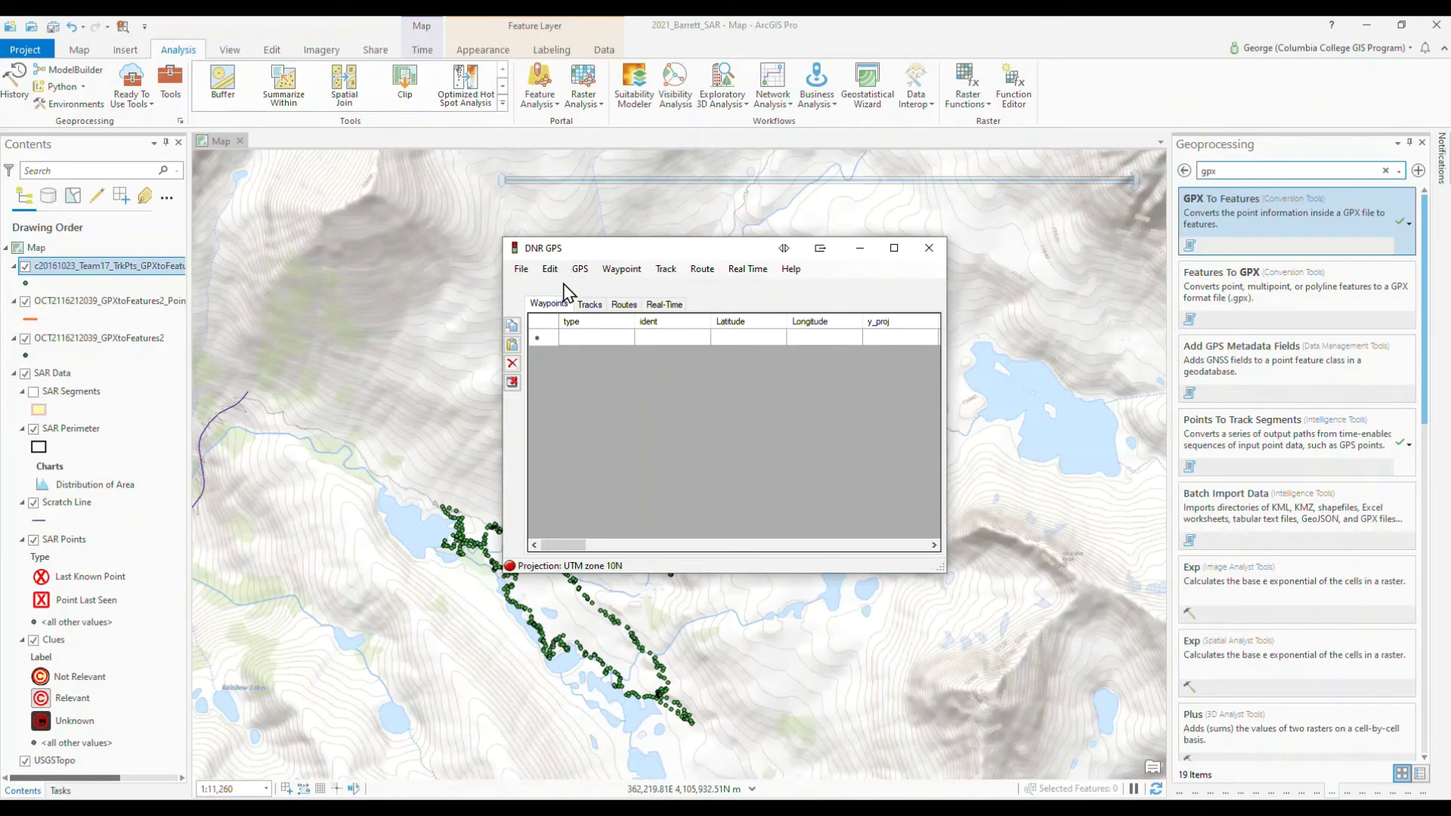
# Load 20161023_Team17_TrkPts.gpx as a GPS Exchange Format file, giving 1342 track points.
pyautogui.click(521, 270)
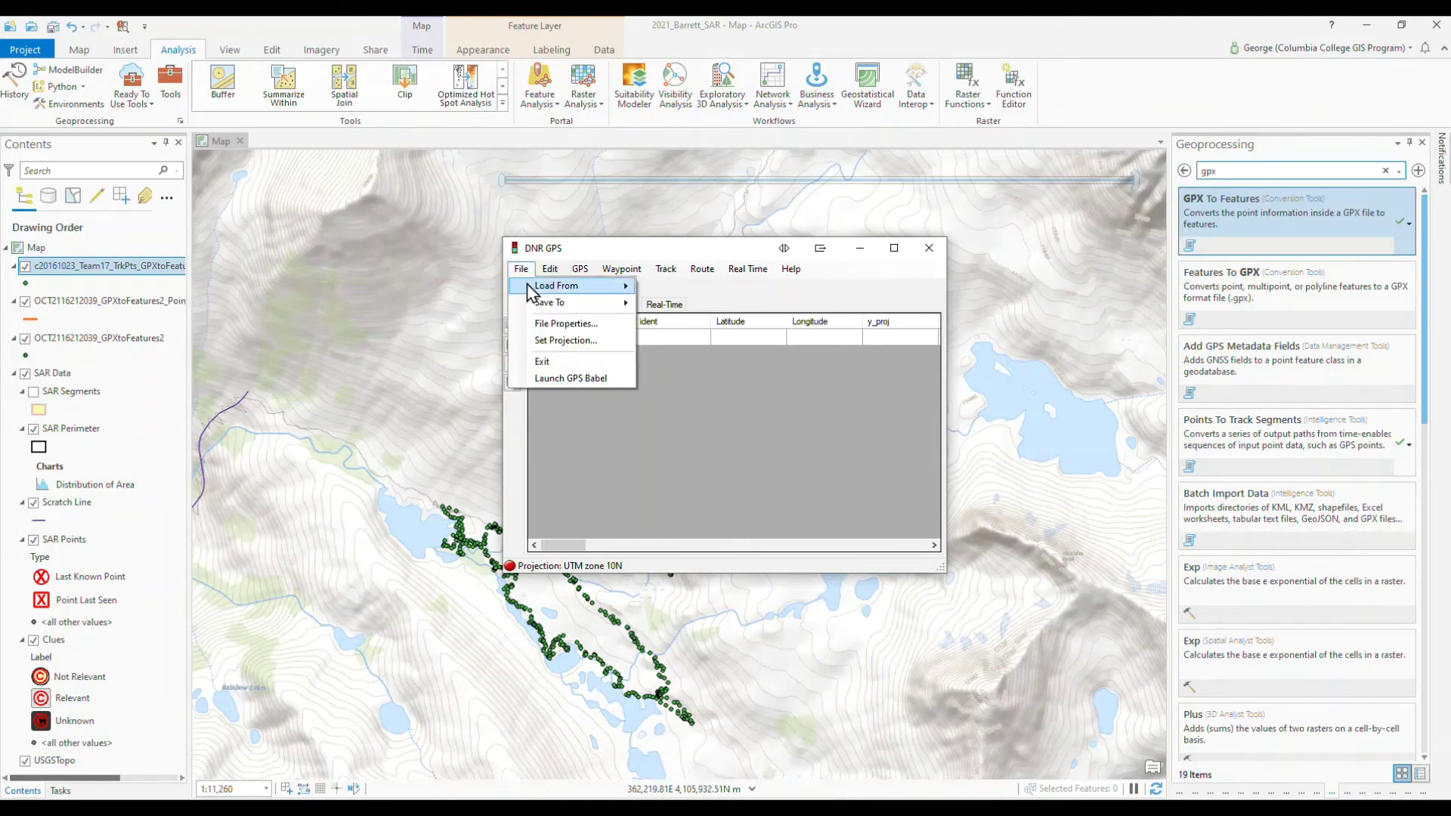
pyautogui.moveTo(532, 286)
pyautogui.click(665, 288)
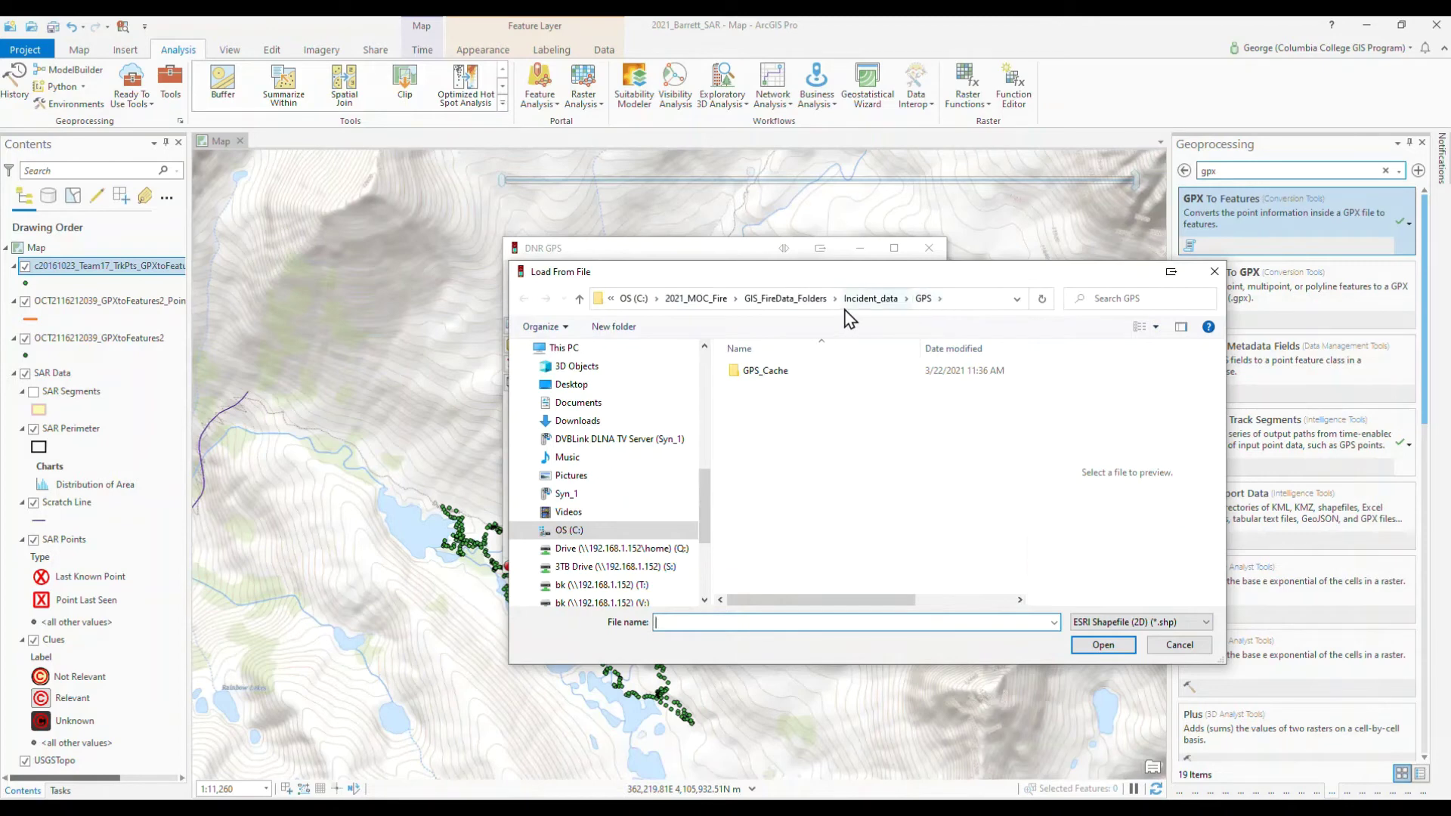
pyautogui.click(1176, 631)
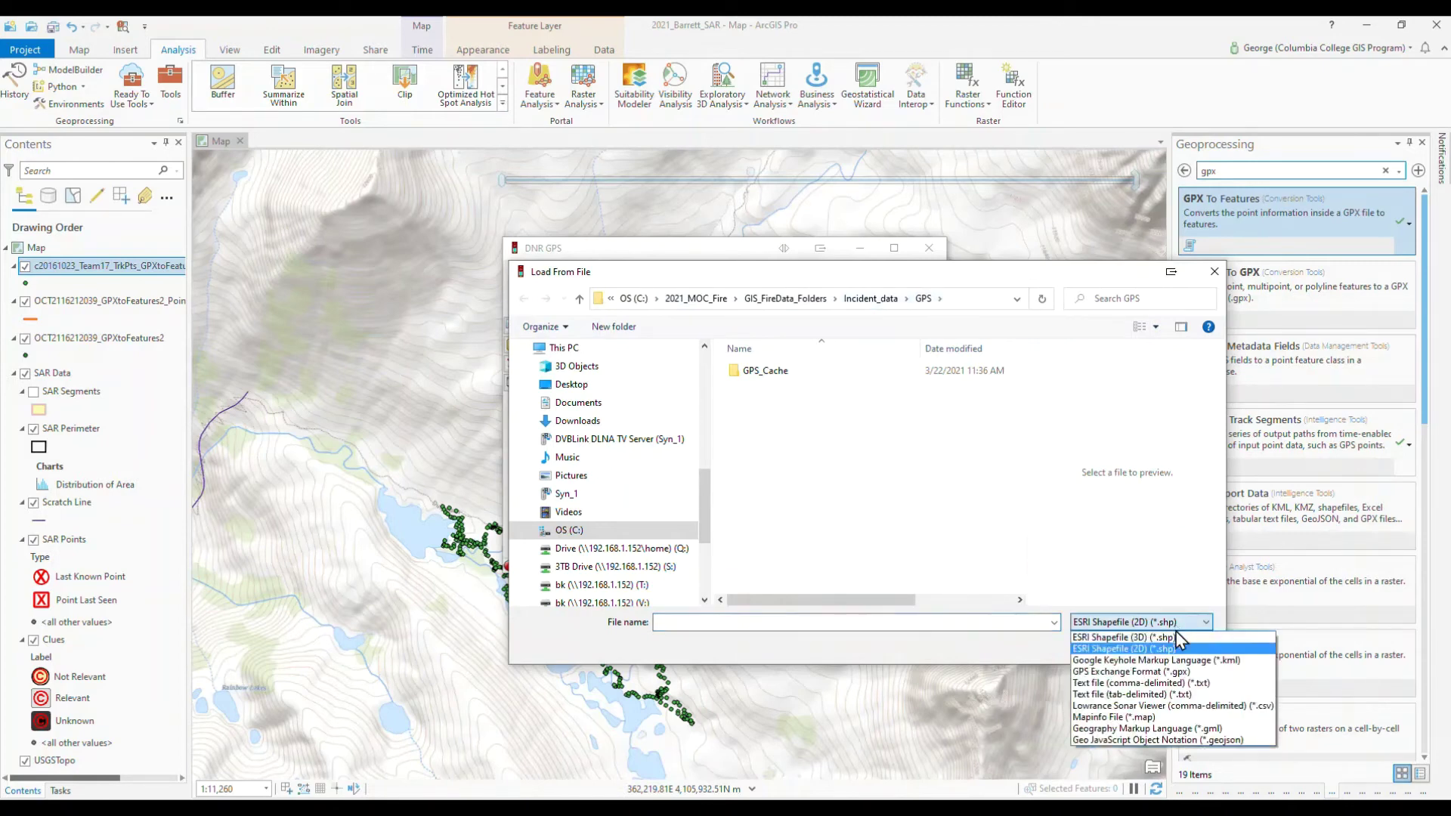
pyautogui.click(1189, 679)
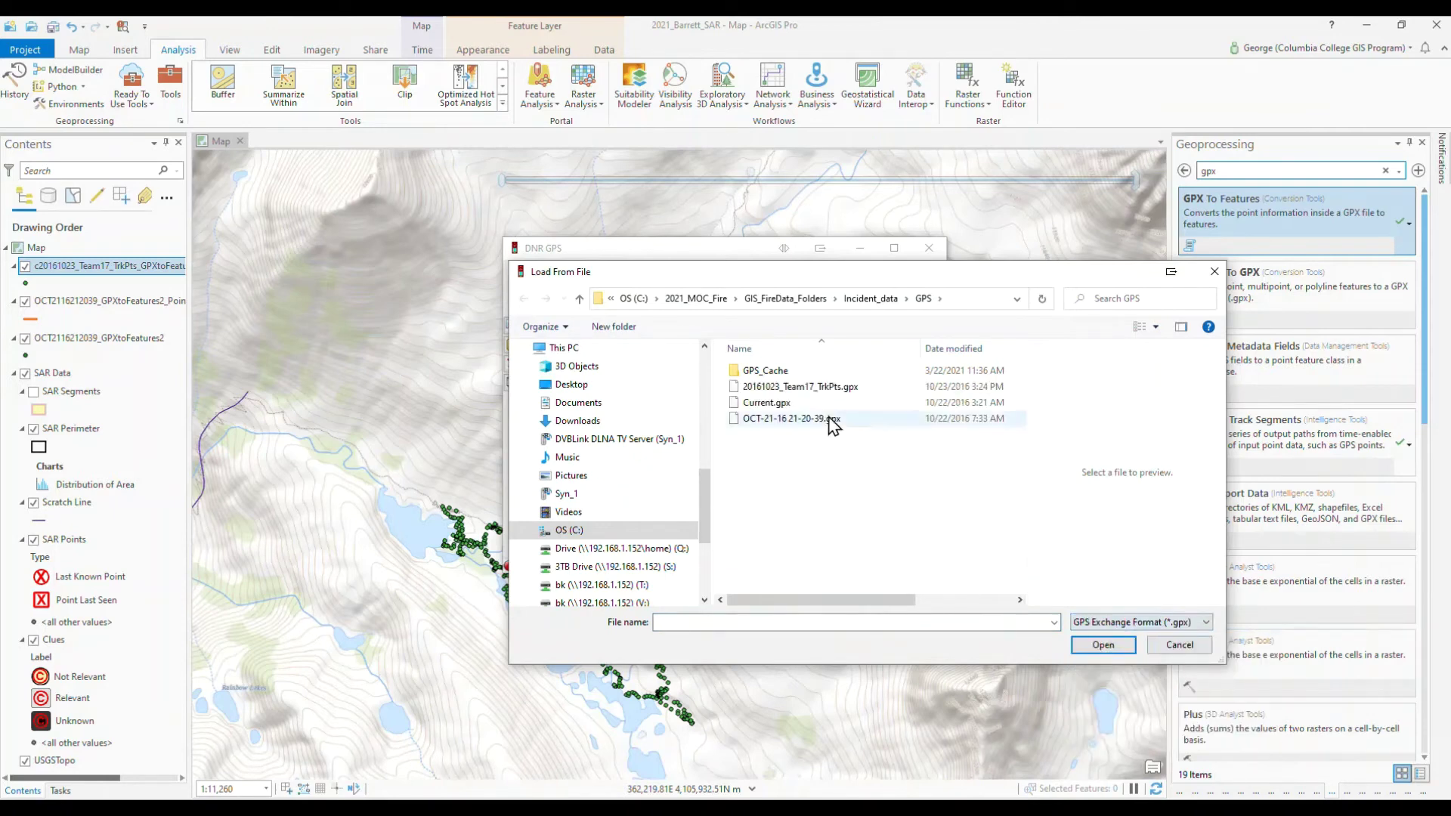
pyautogui.click(737, 392)
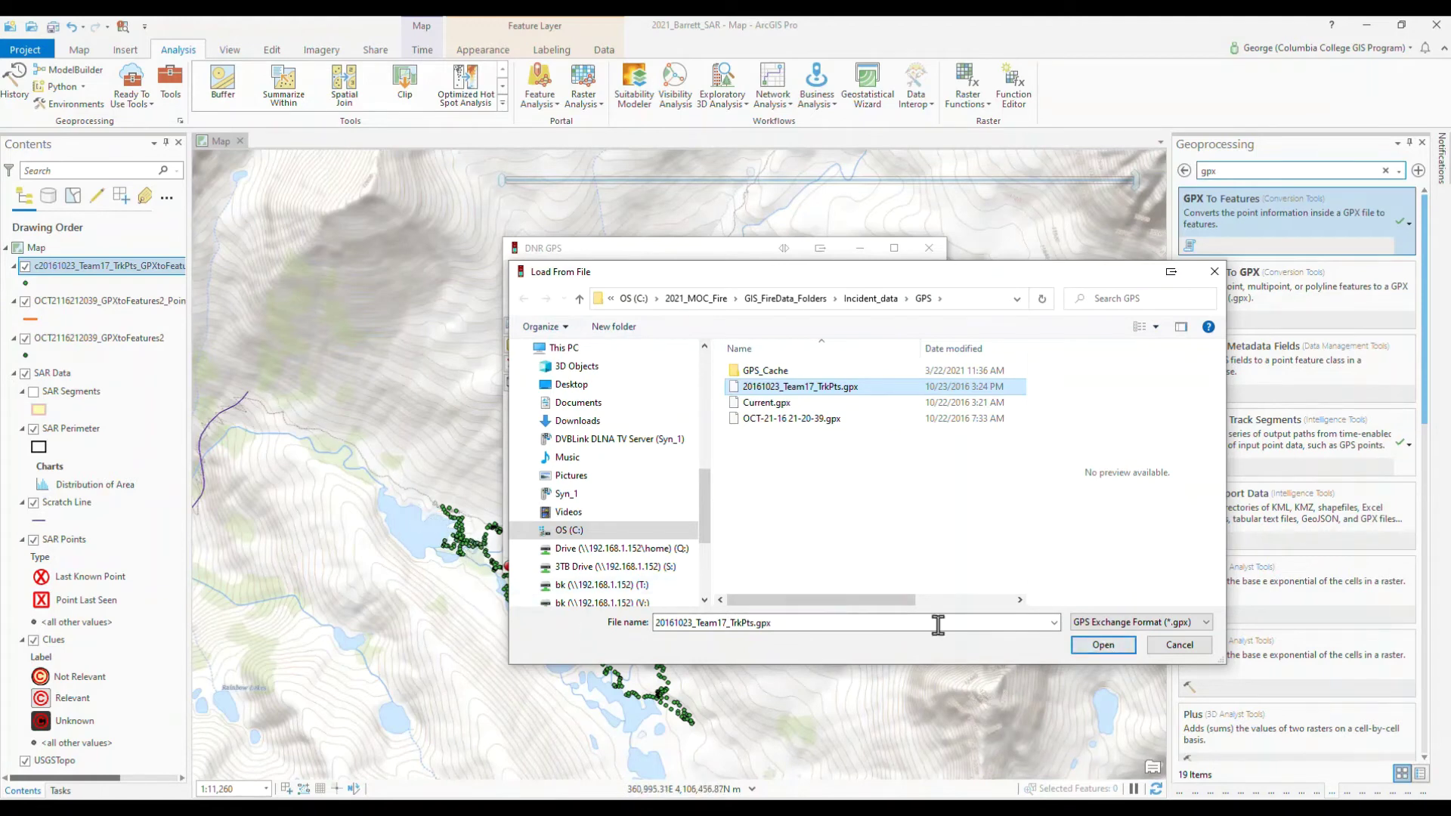
pyautogui.click(1086, 646)
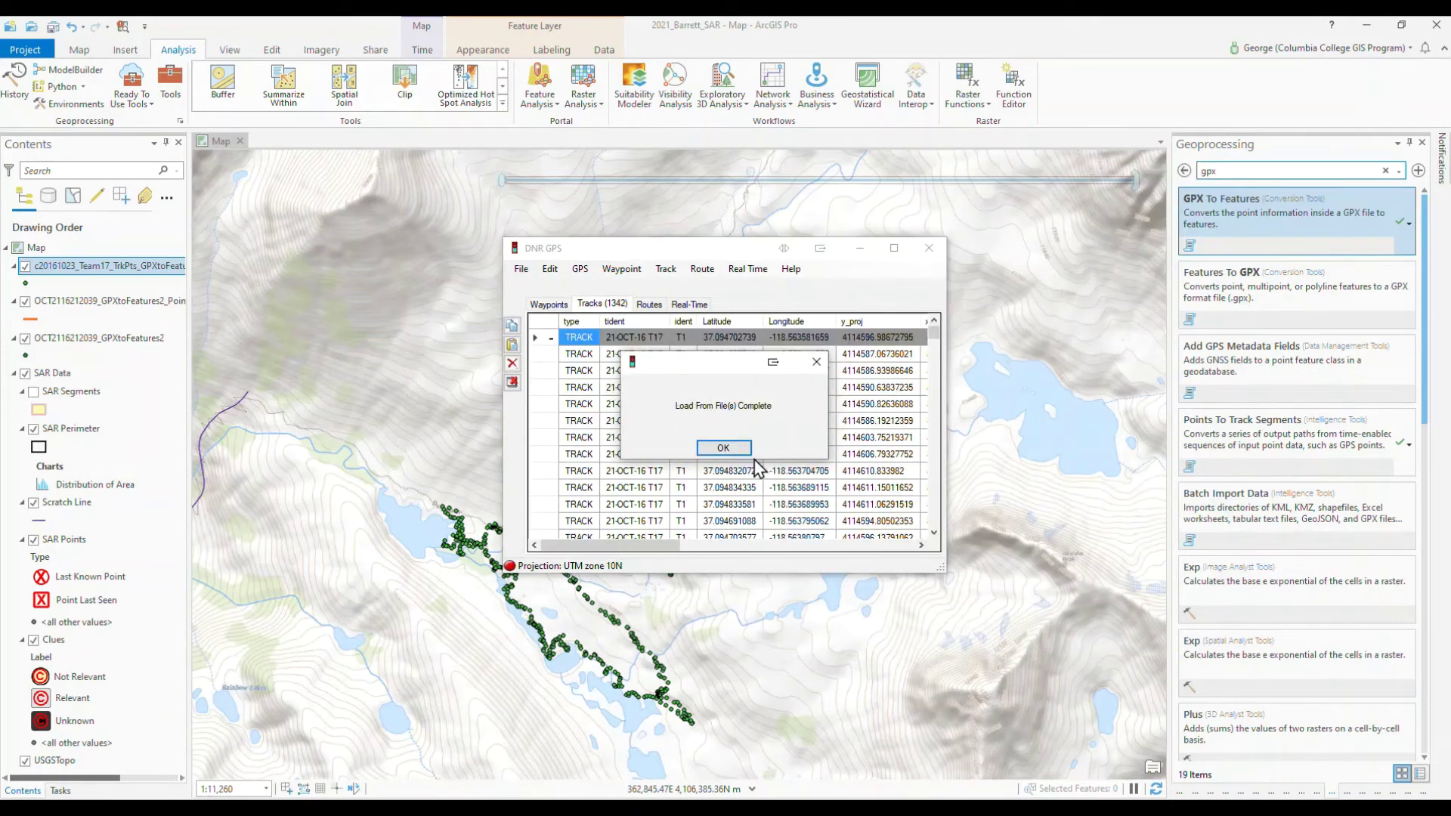
pyautogui.click(727, 449)
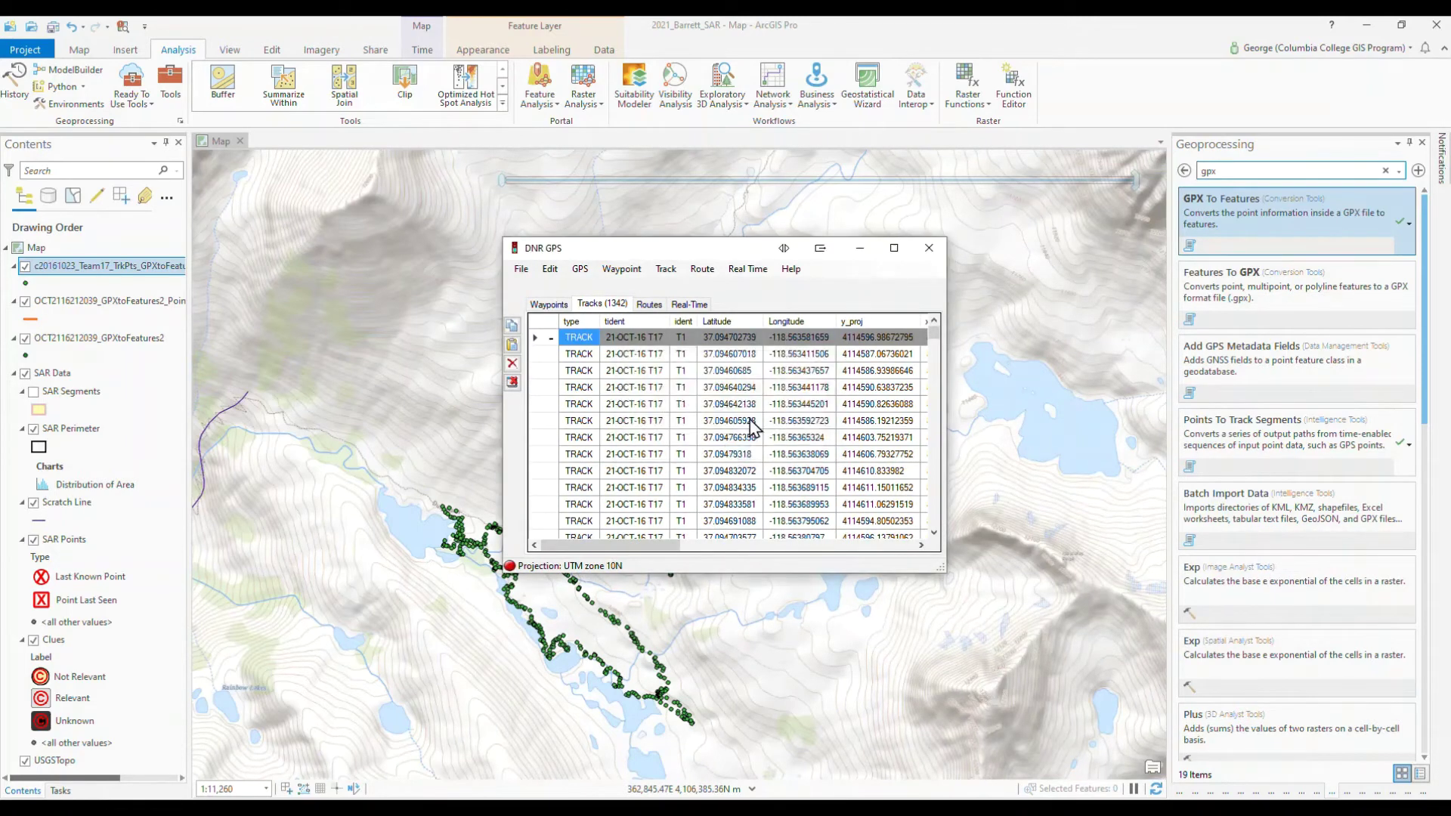
# Maximize the DNR GPS window to reveal all Tracks table columns.
pyautogui.click(893, 249)
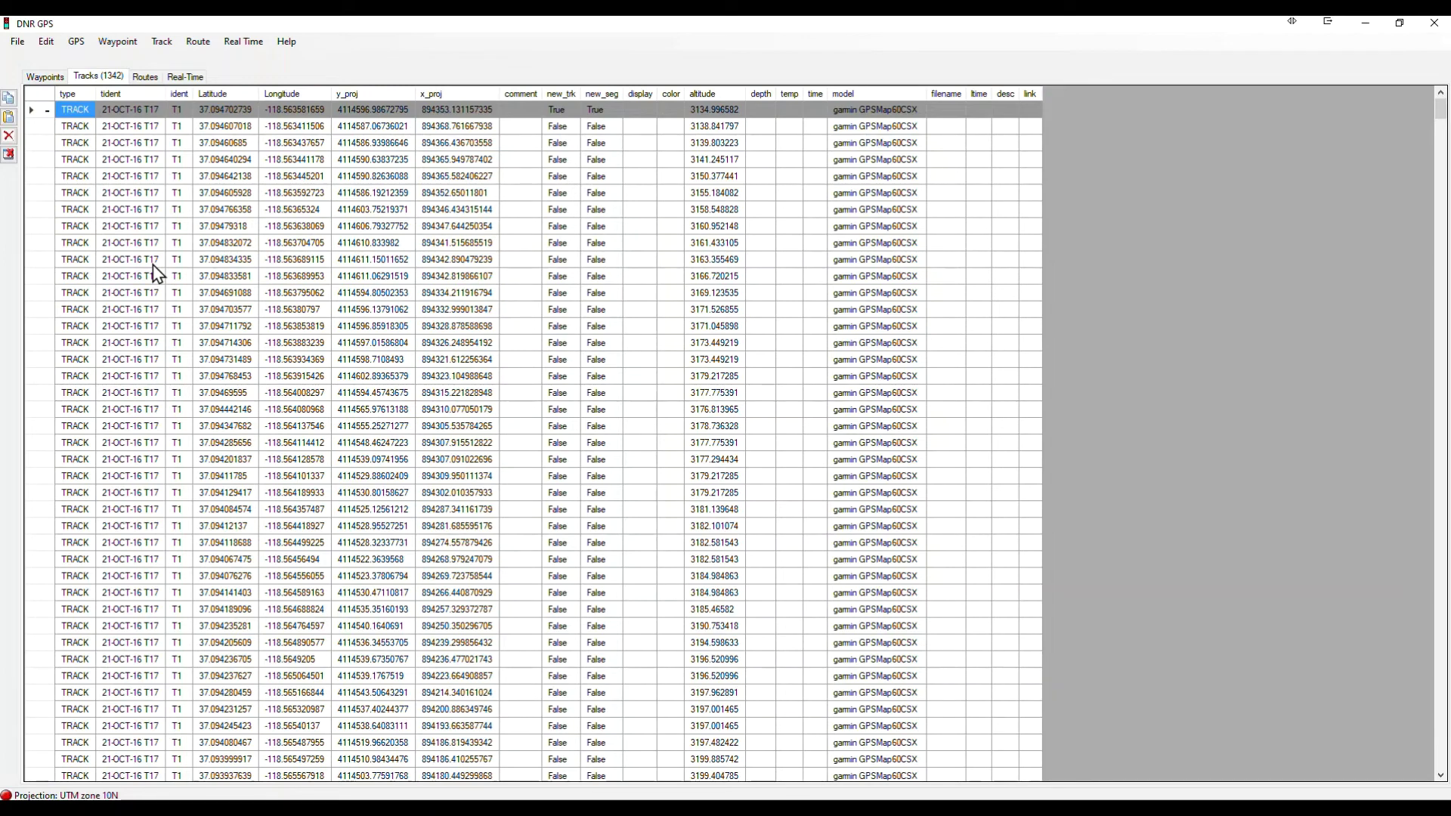
# Start saving the tracks to a file, reusing the existing GPX track file's name.
pyautogui.click(19, 43)
pyautogui.moveTo(68, 75)
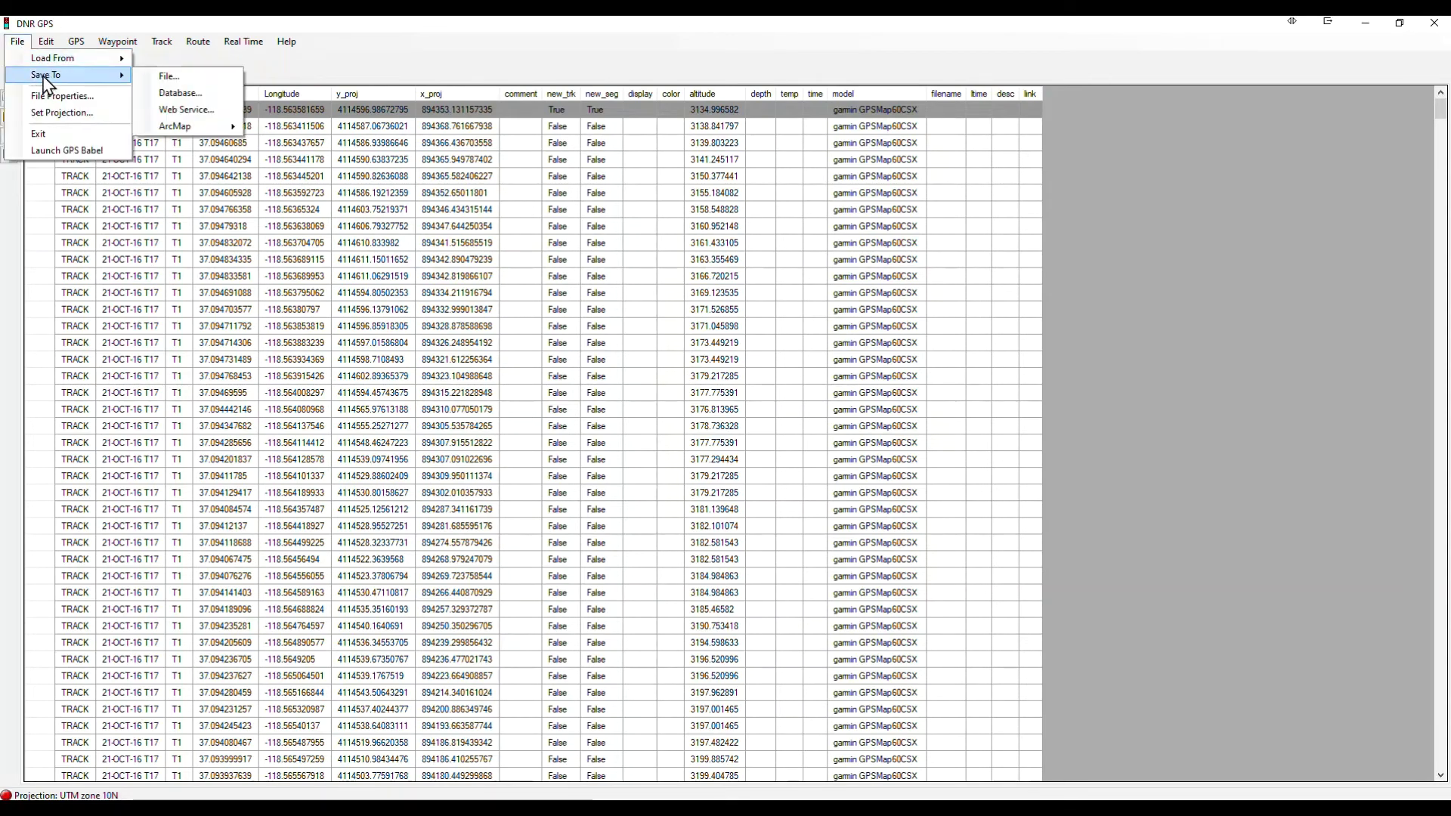
pyautogui.click(198, 79)
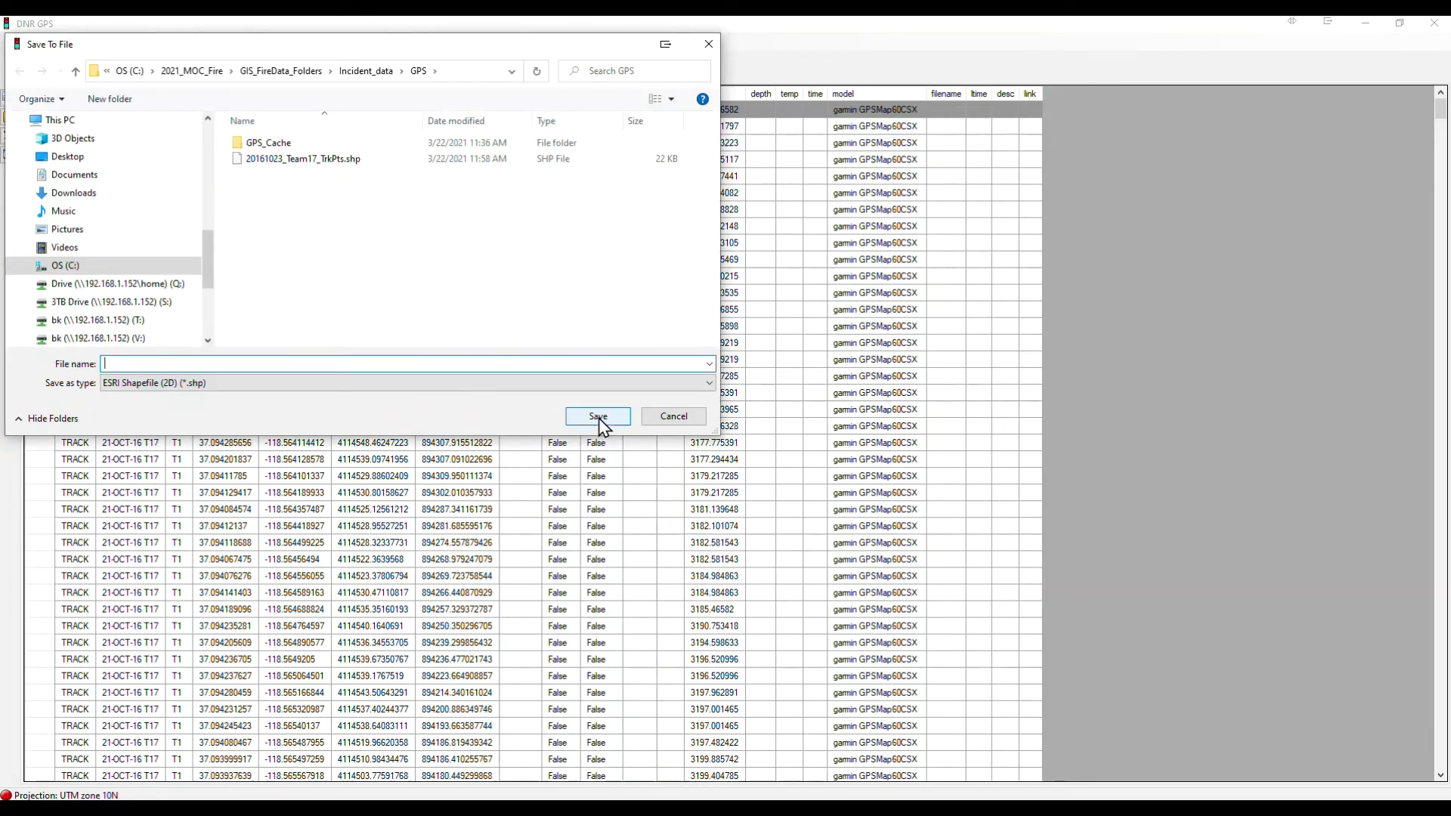
pyautogui.click(646, 385)
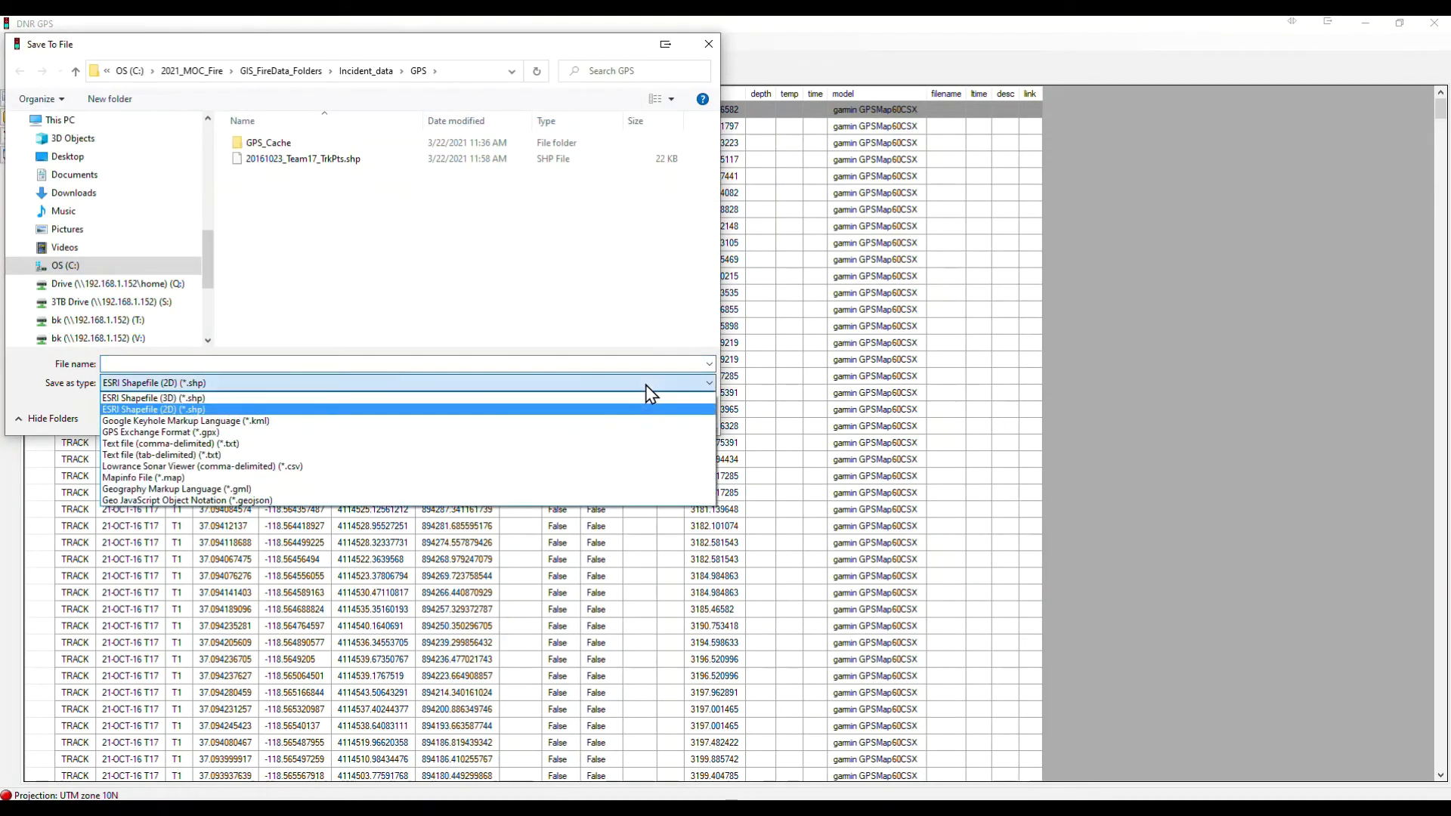
pyautogui.click(349, 432)
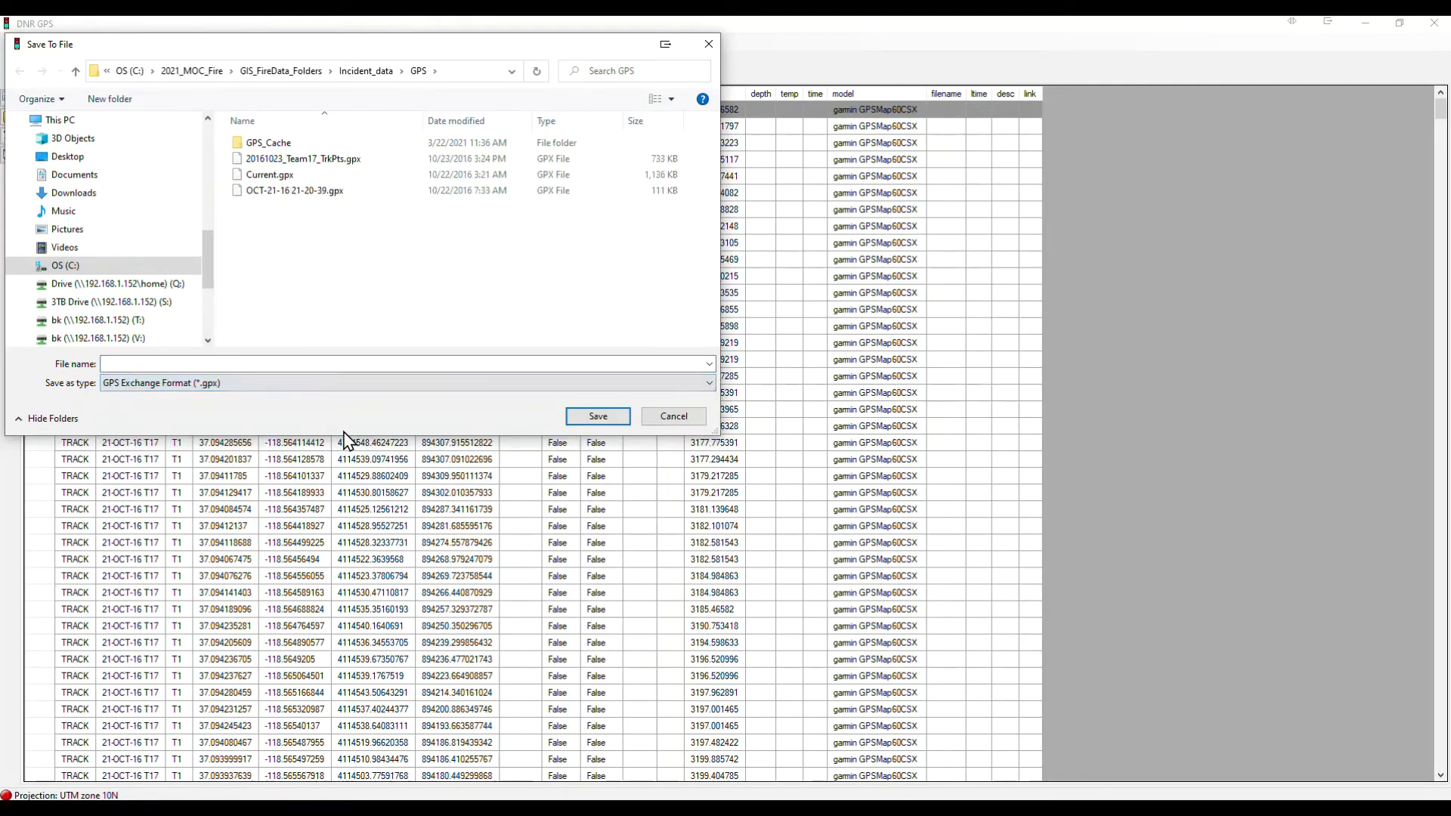
pyautogui.click(244, 163)
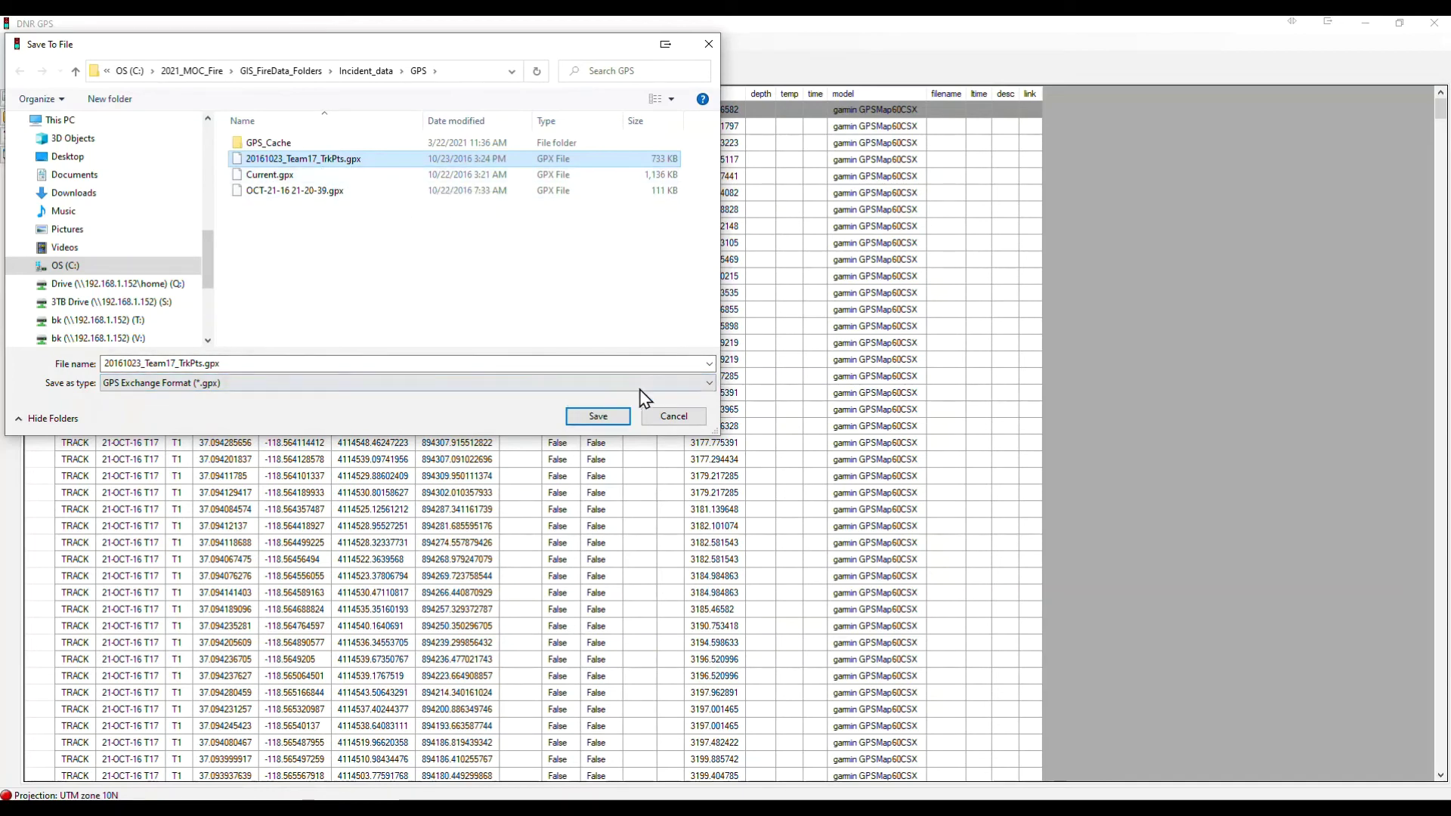
# Save the tracks as an ESRI Shapefile (2D) line file named 20161023_Team17_TrkPts.2shp.
pyautogui.click(670, 386)
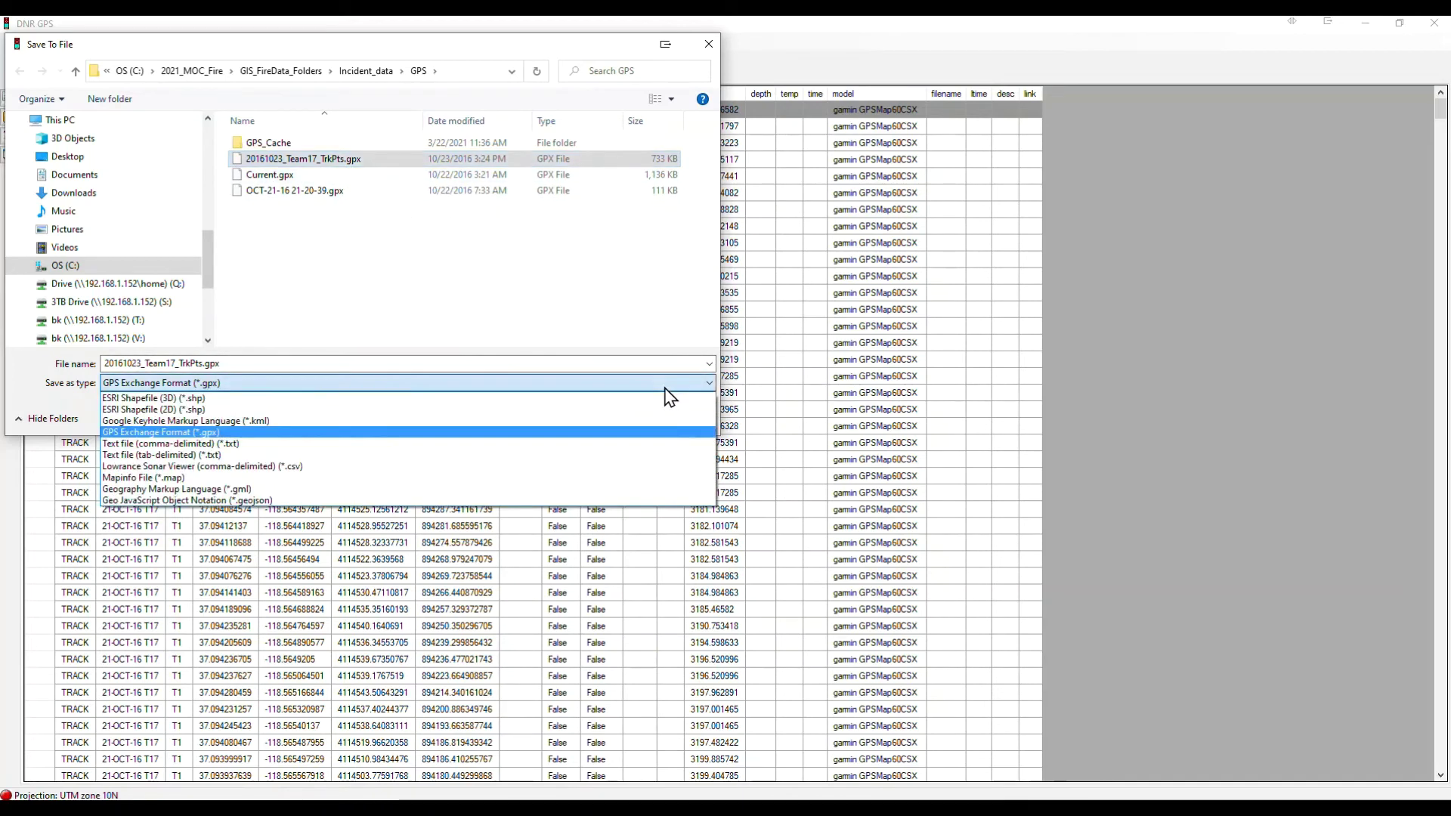
pyautogui.click(347, 410)
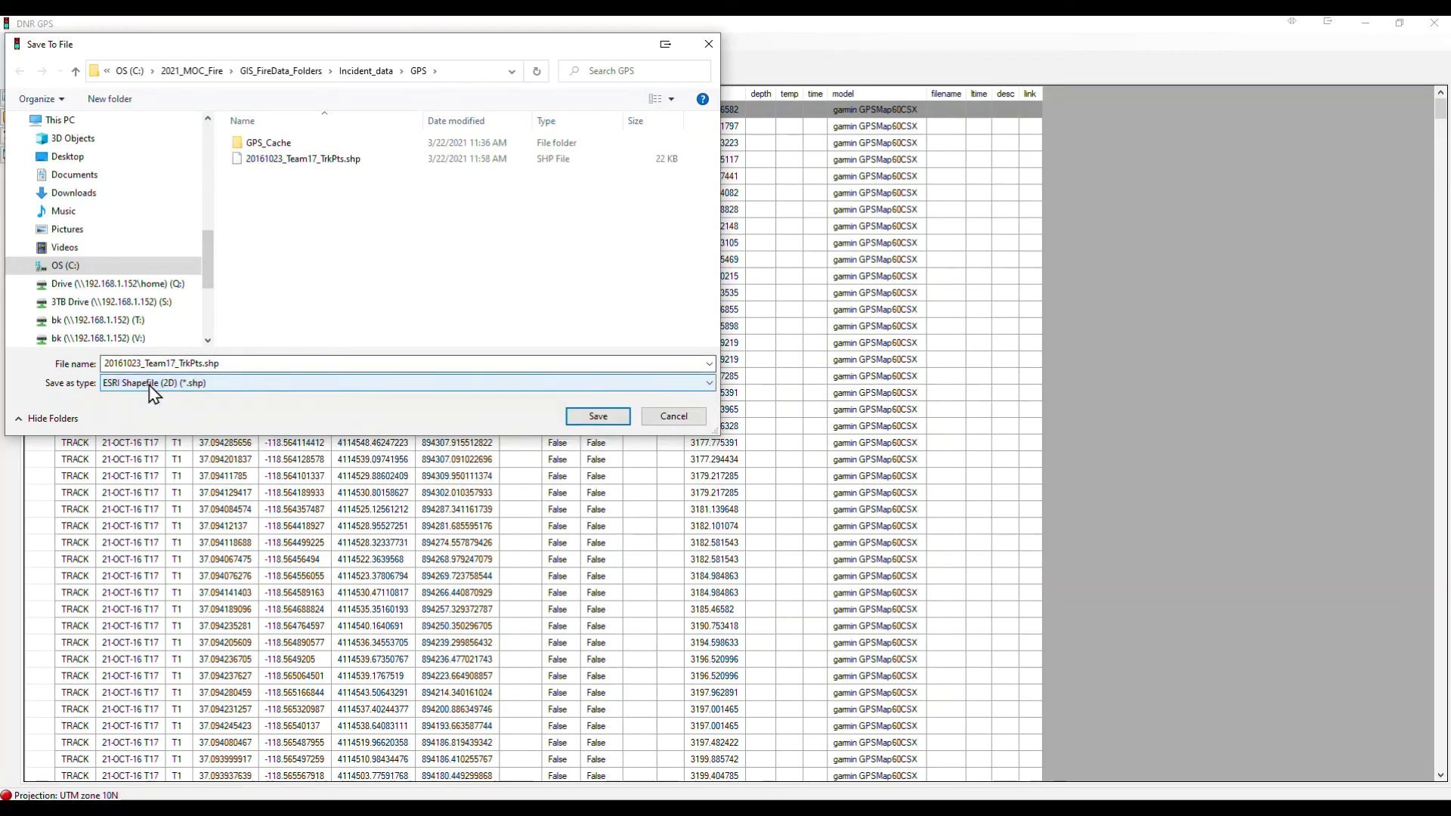
pyautogui.click(200, 365)
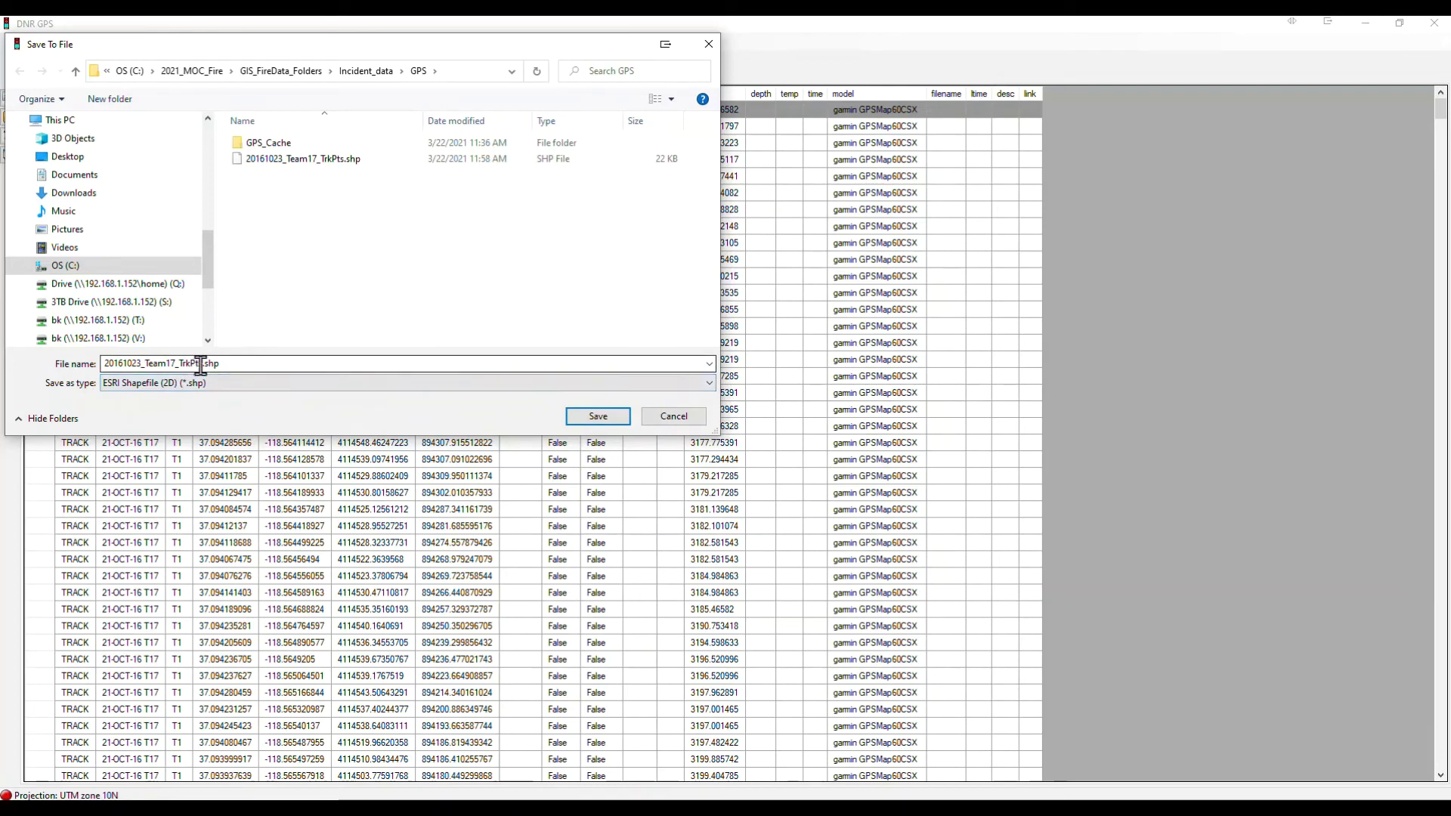
pyautogui.doubleClick(200, 365)
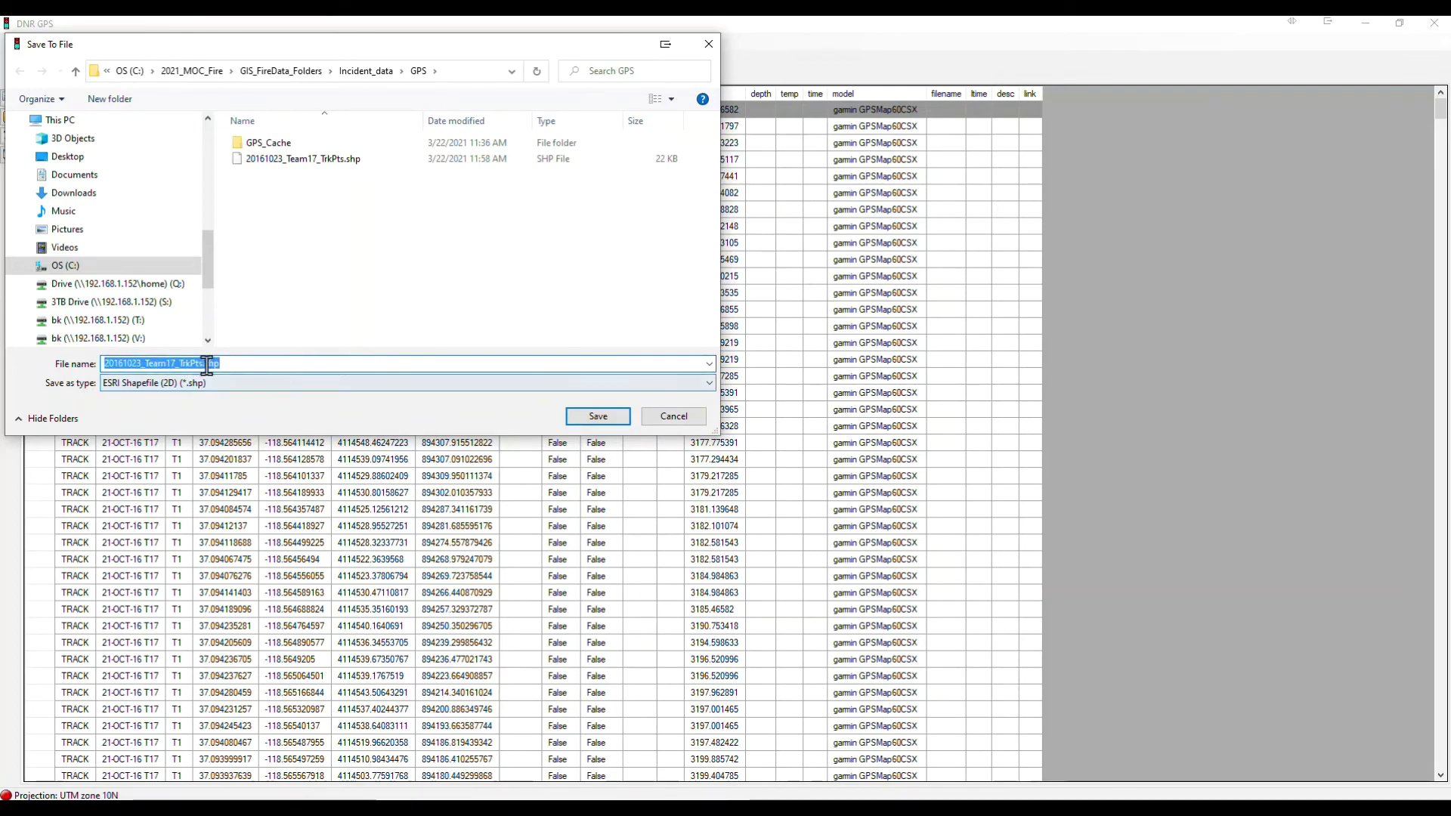
pyautogui.click(204, 364)
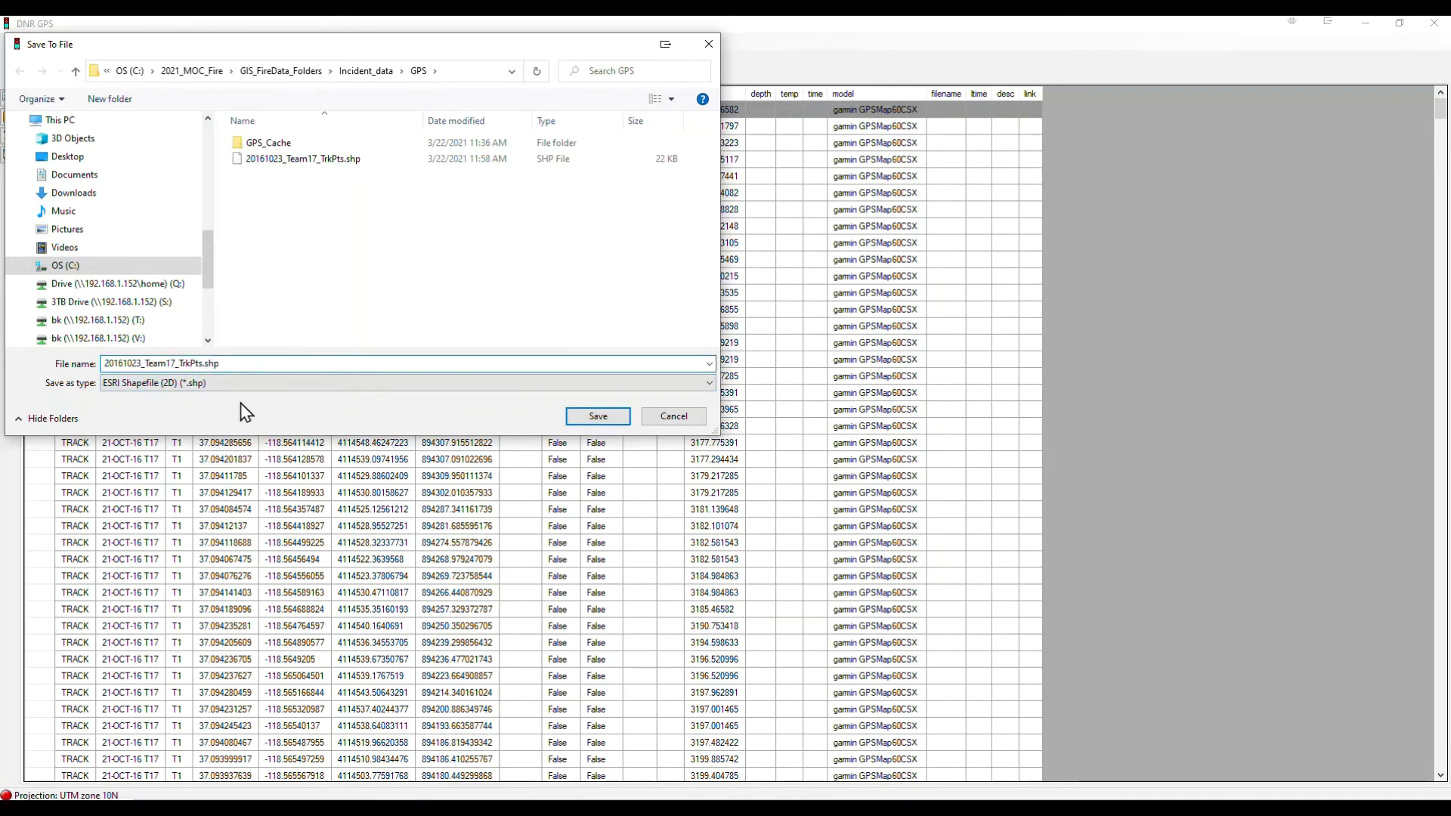
pyautogui.write('2')
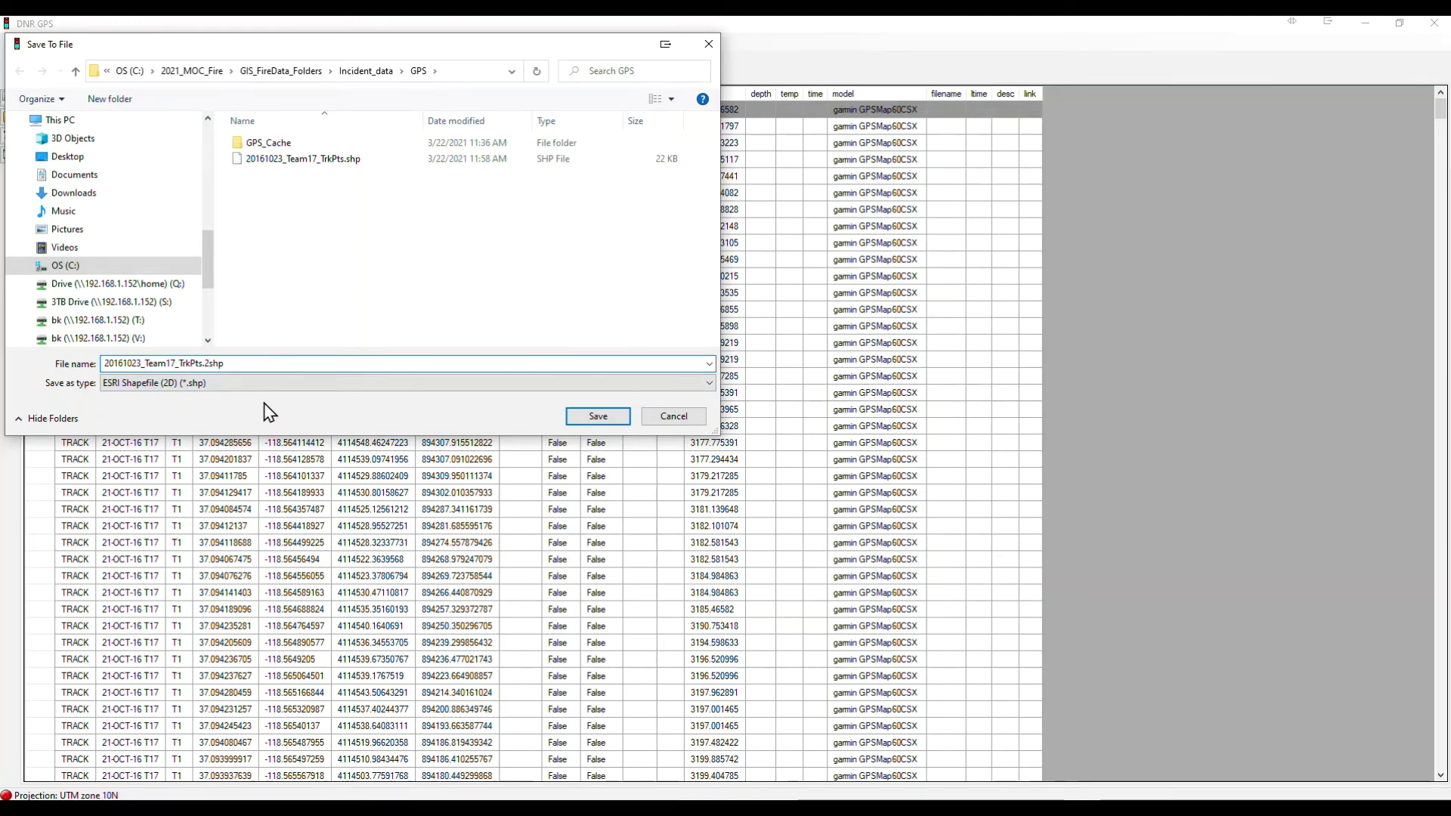
pyautogui.click(596, 416)
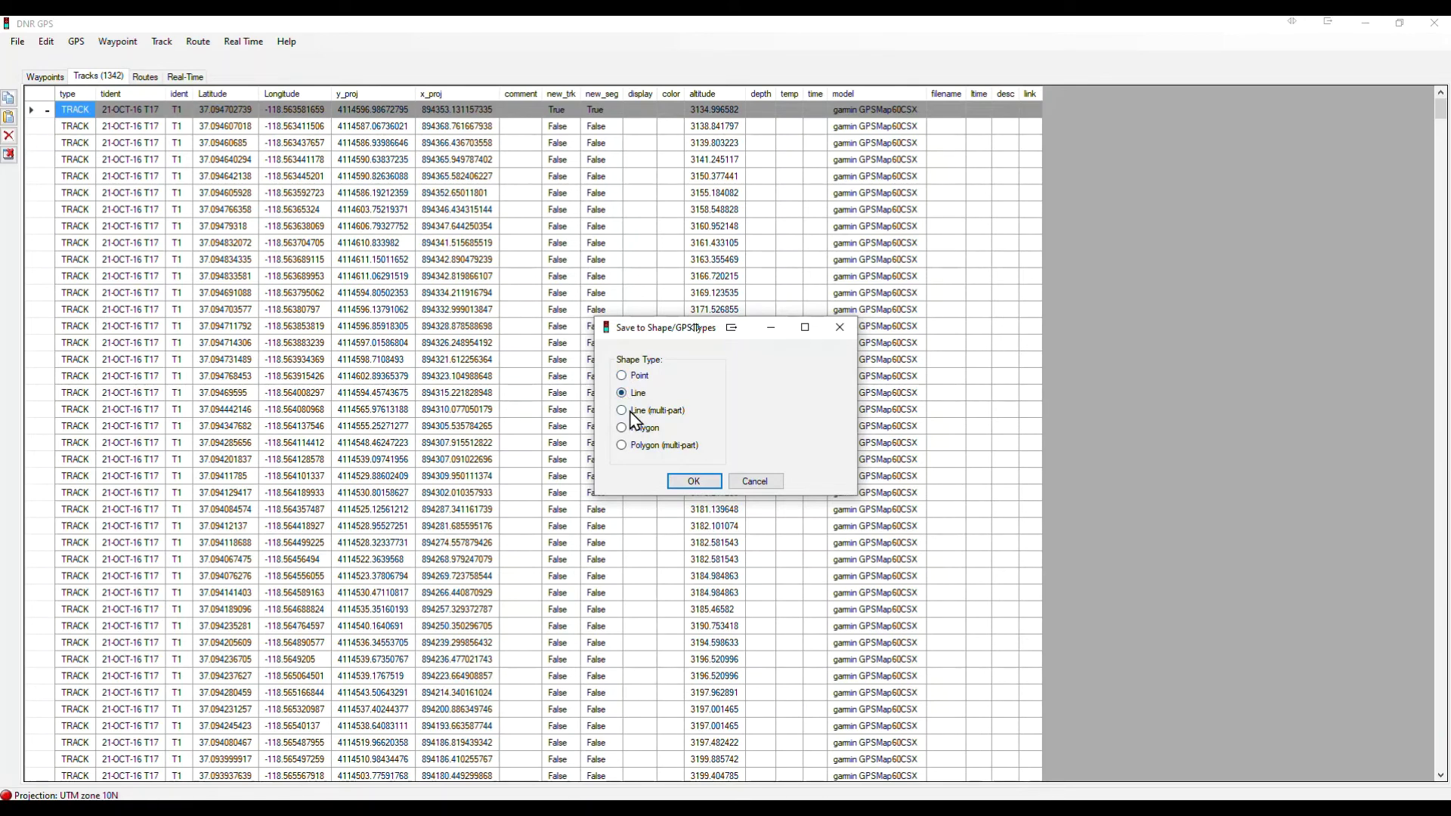
pyautogui.click(683, 479)
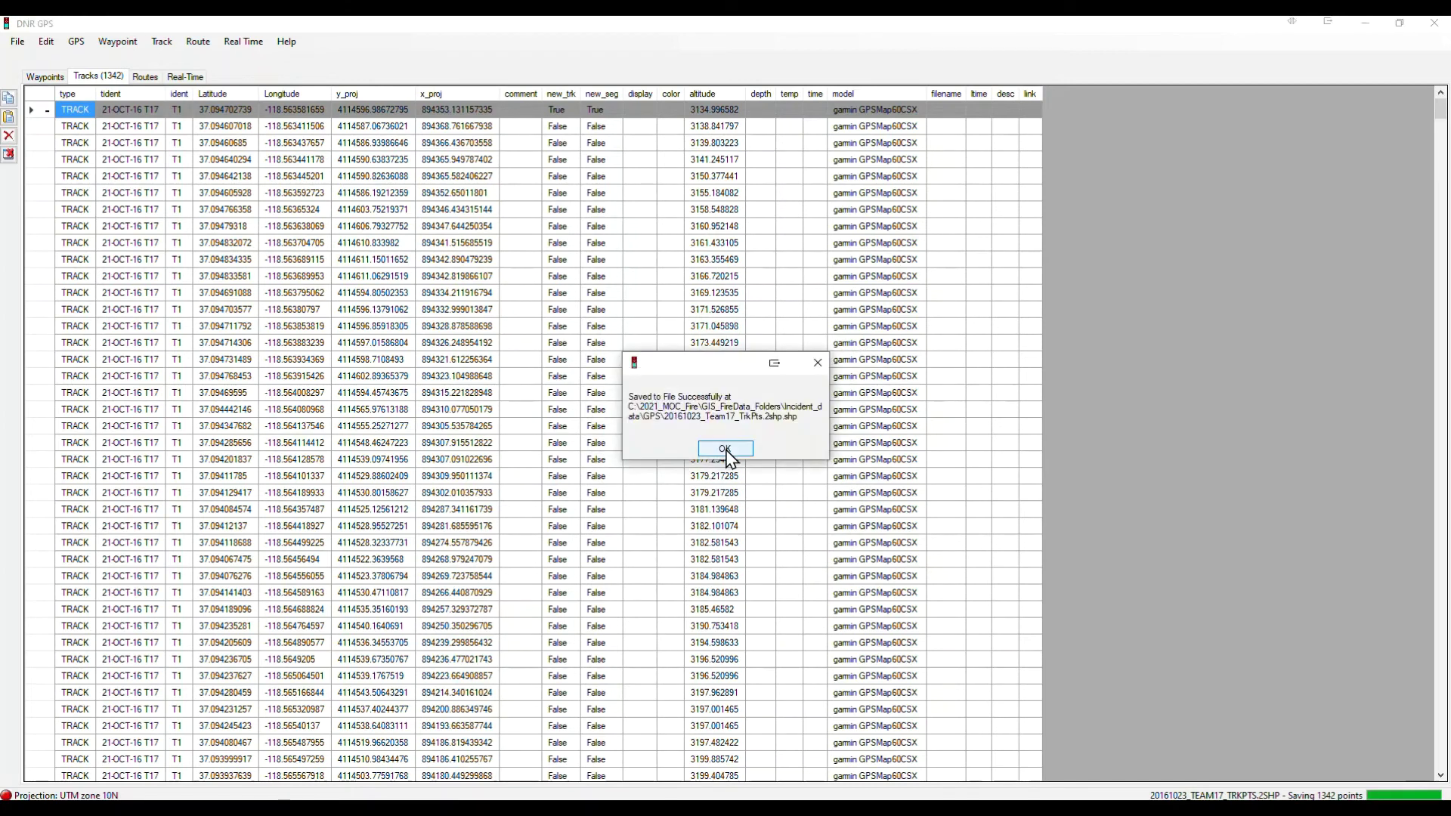
pyautogui.click(725, 448)
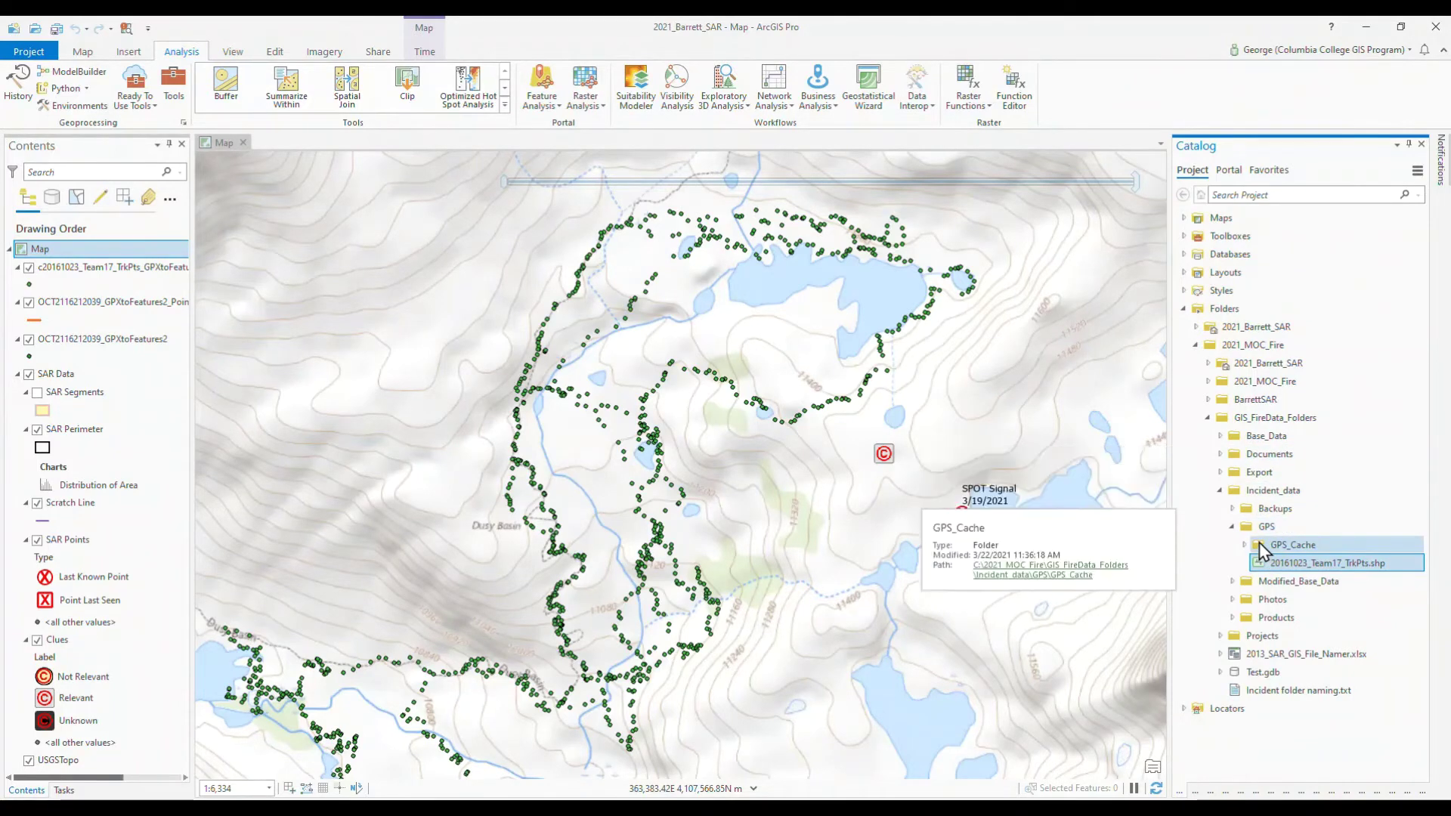
# Refresh the GPS folder in Catalog and add 20161023_Team17_TrkPts.2shp.shp to the current map.
pyautogui.click(1232, 527)
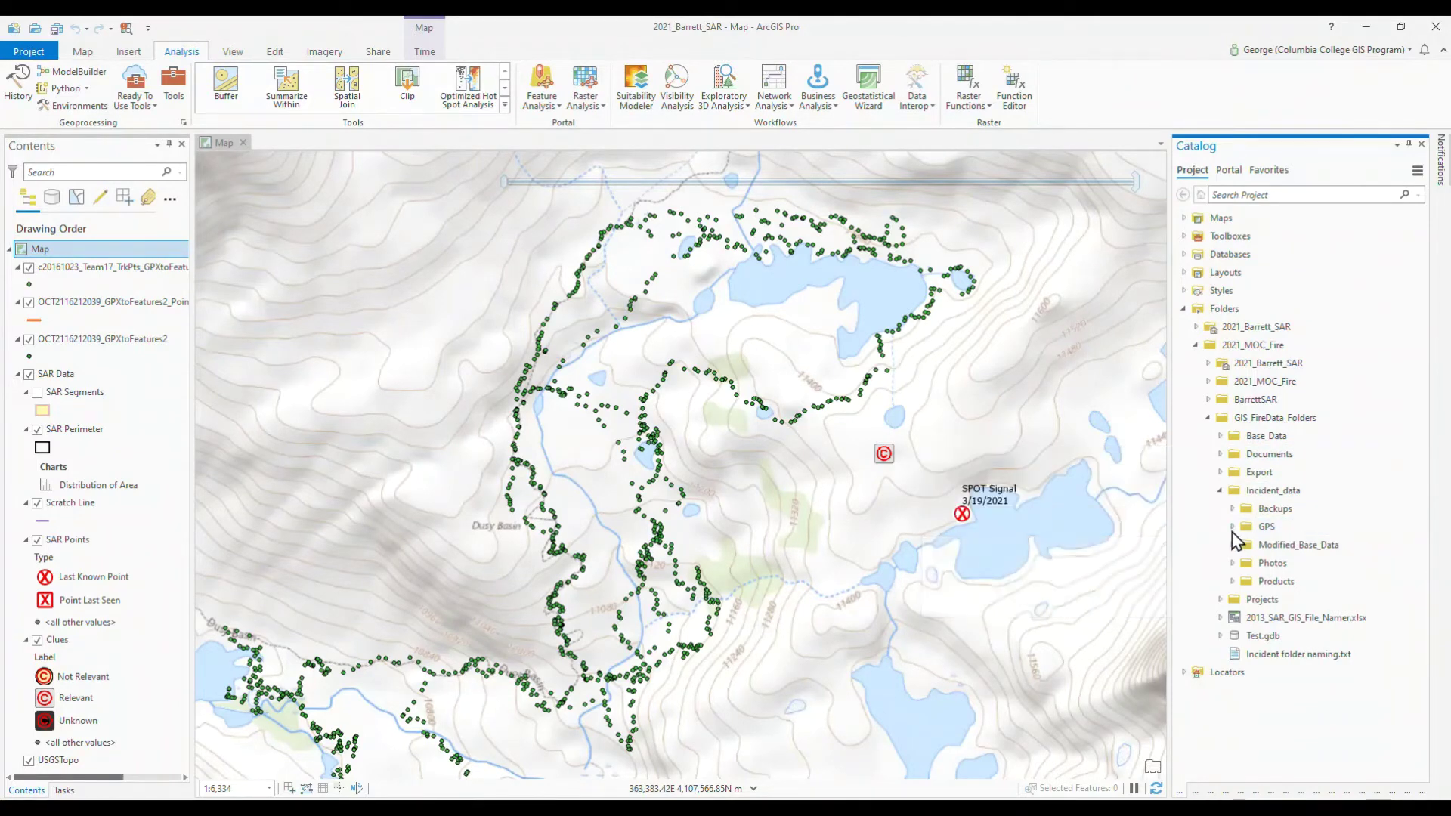
pyautogui.rightClick(1246, 529)
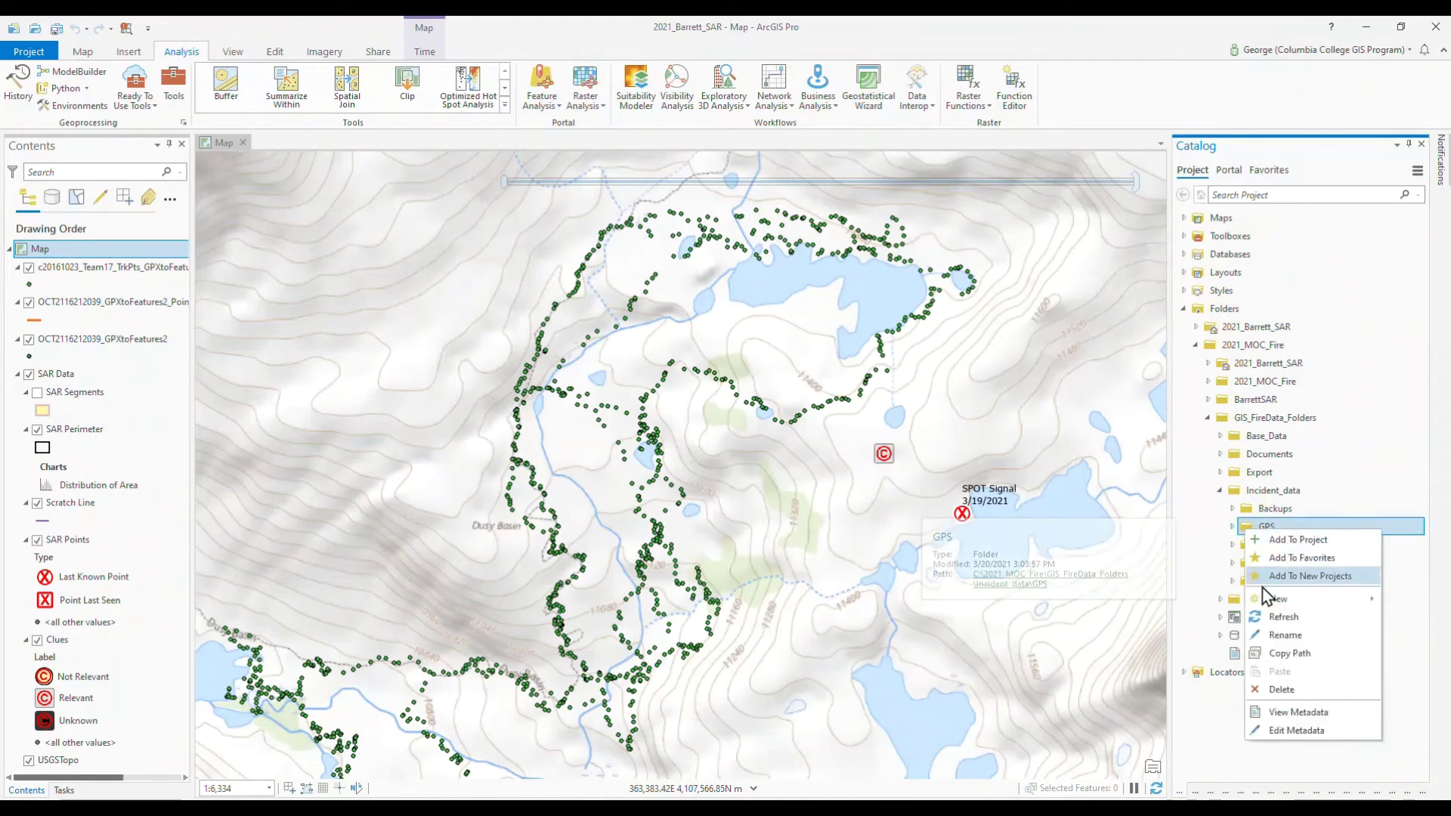
pyautogui.click(1275, 616)
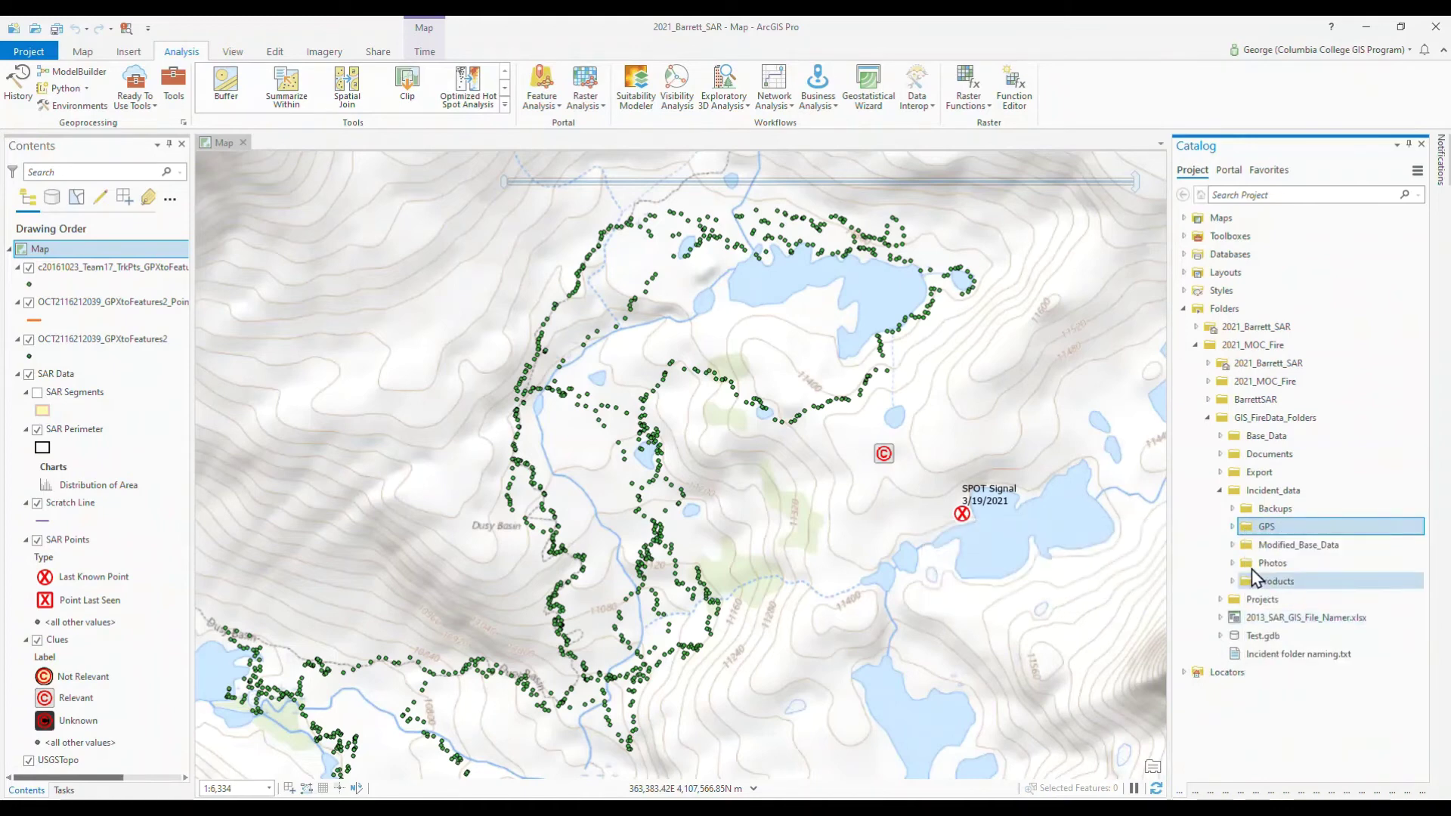
pyautogui.click(1232, 528)
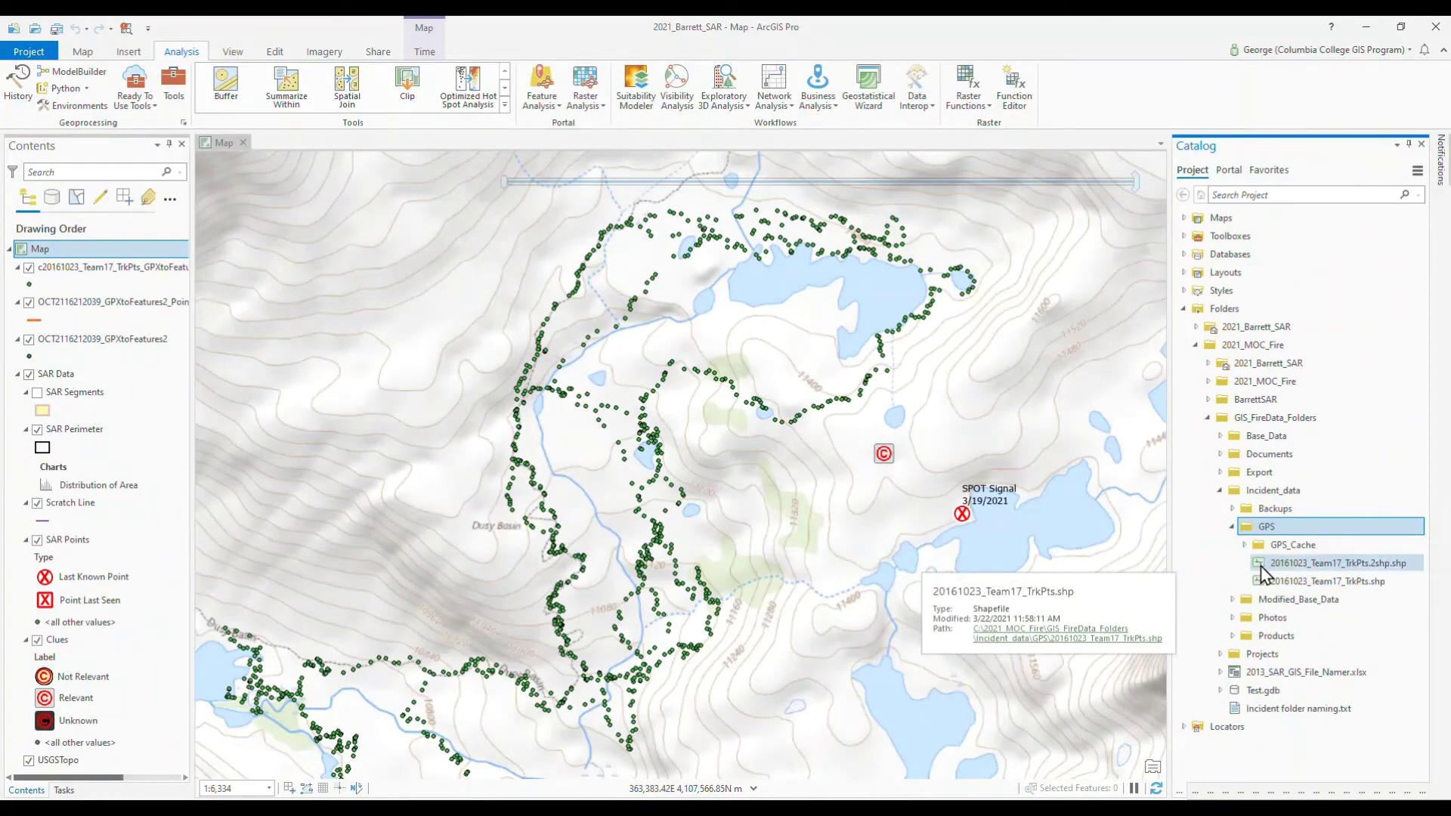
pyautogui.click(1261, 566)
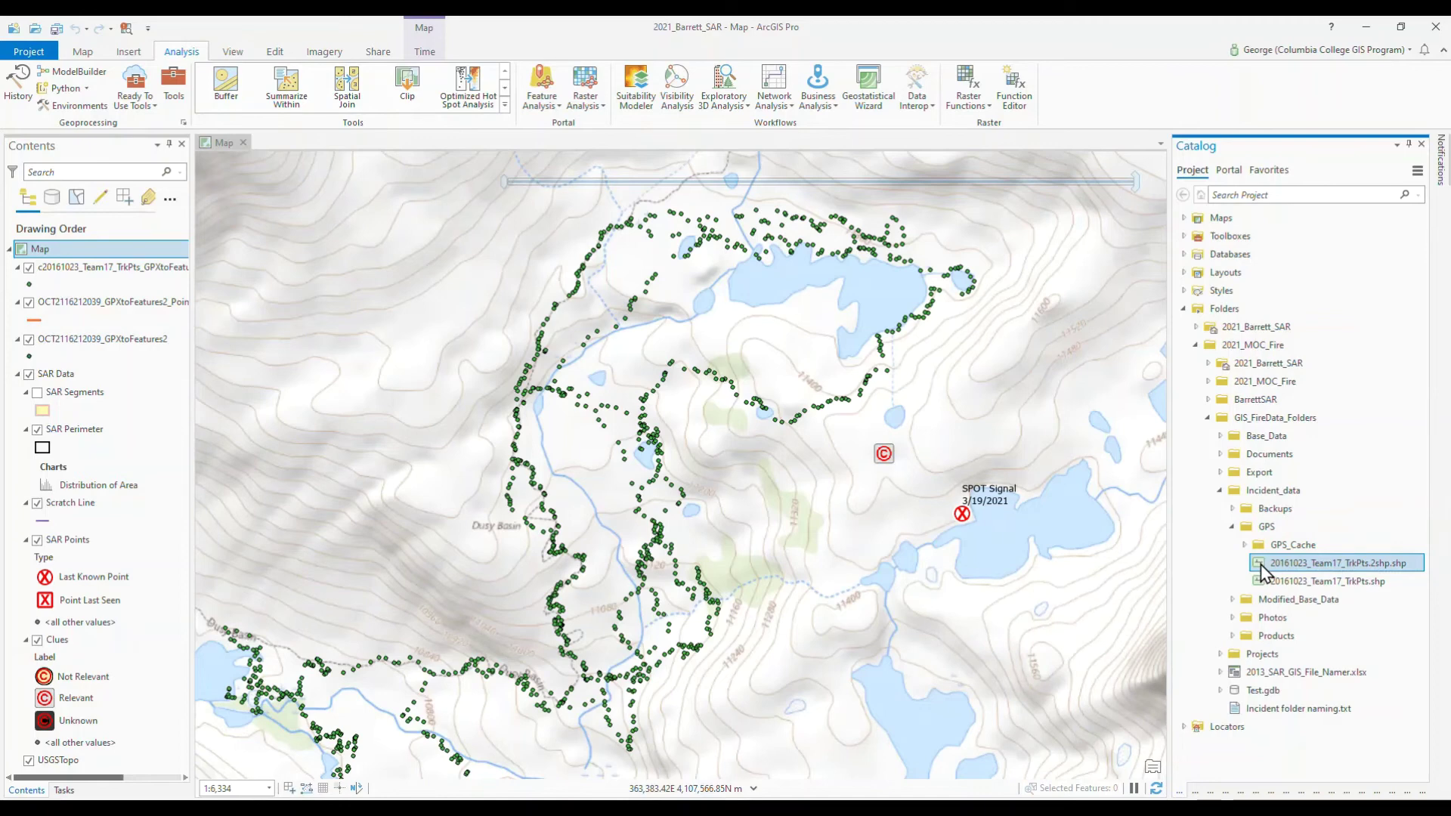
pyautogui.rightClick(1264, 573)
pyautogui.click(1282, 572)
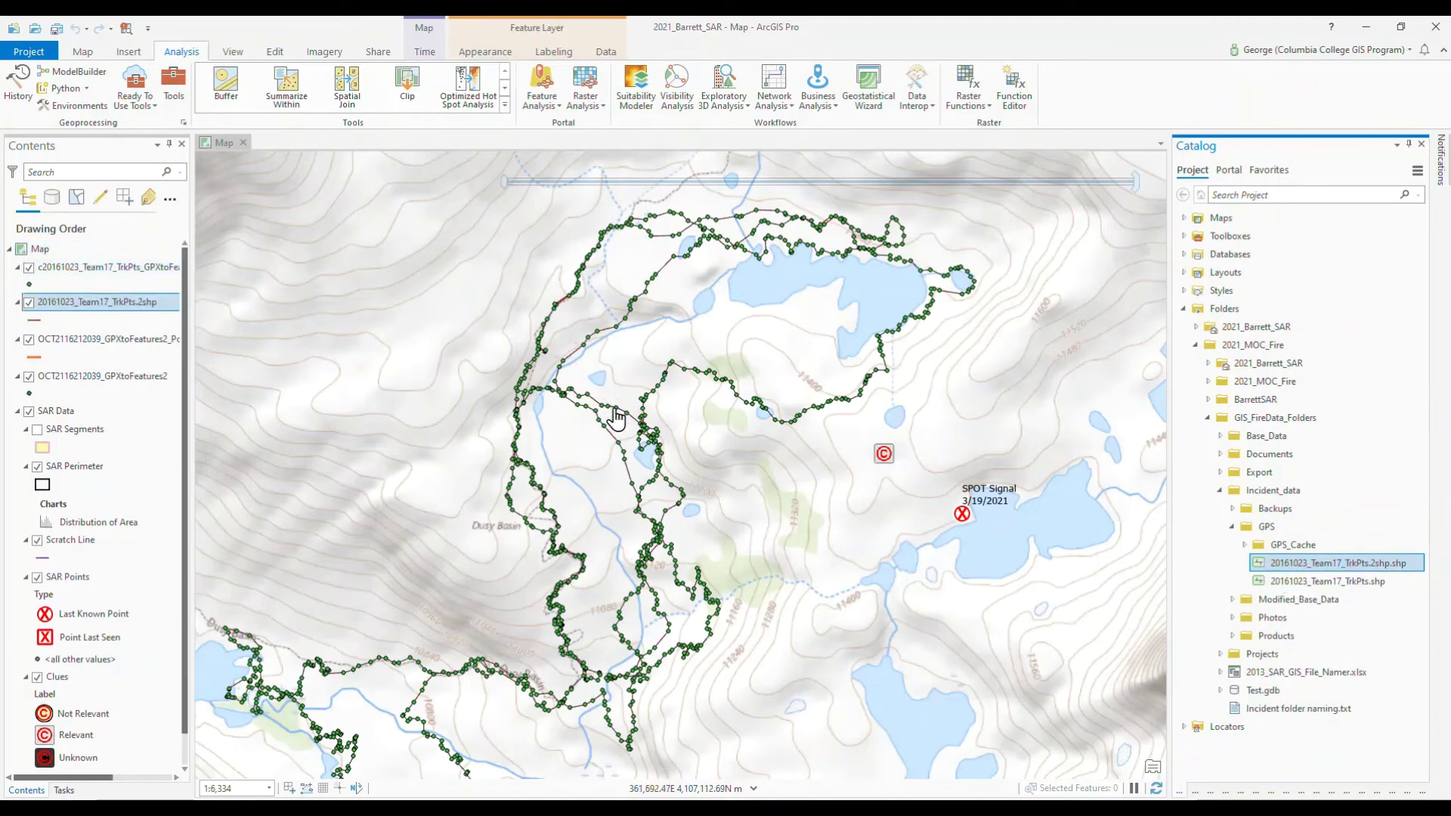
# Give the Team 17 track lines the orange GPS line symbol and save the project.
pyautogui.click(34, 321)
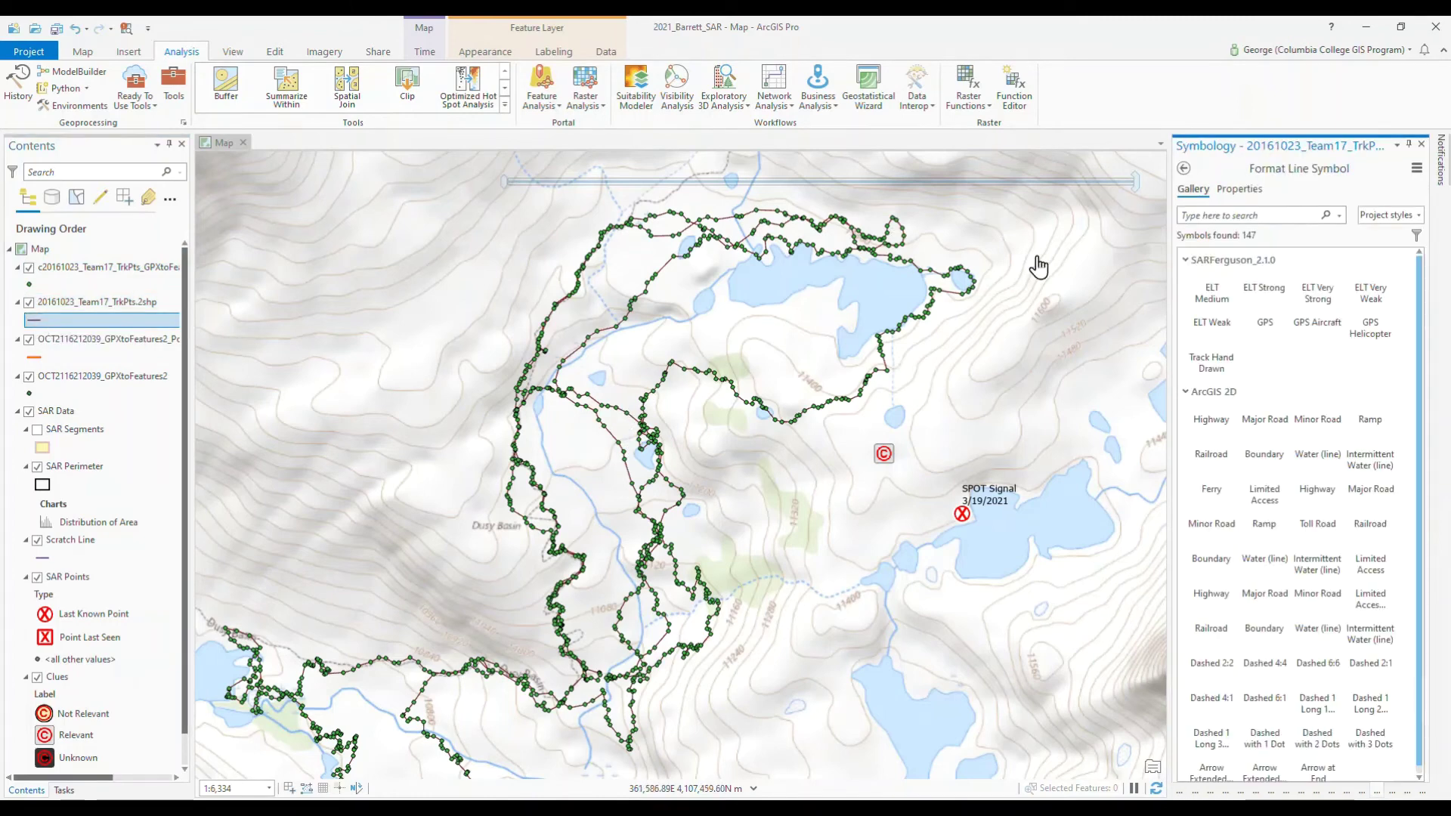
pyautogui.click(1264, 371)
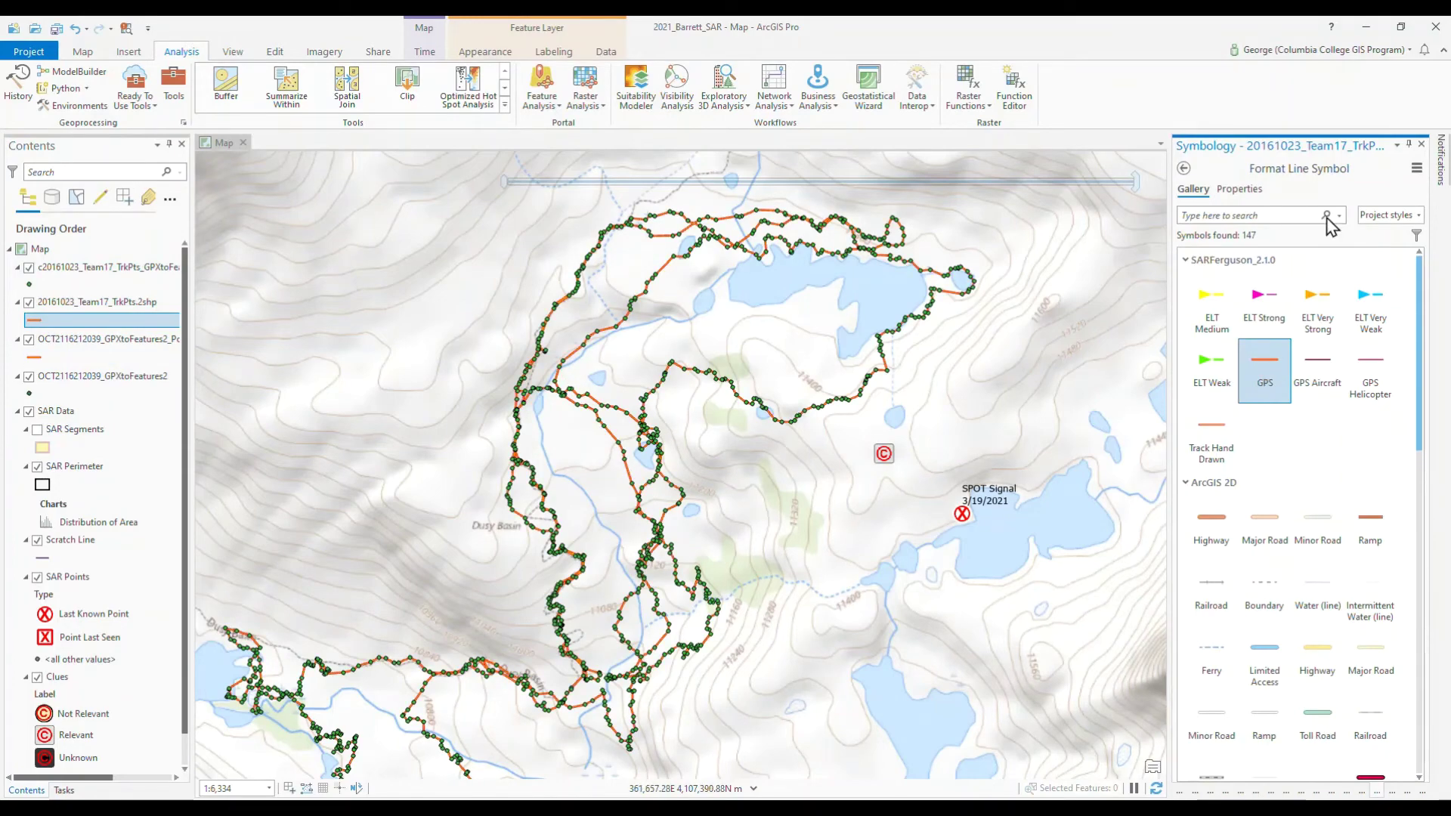
pyautogui.click(1409, 144)
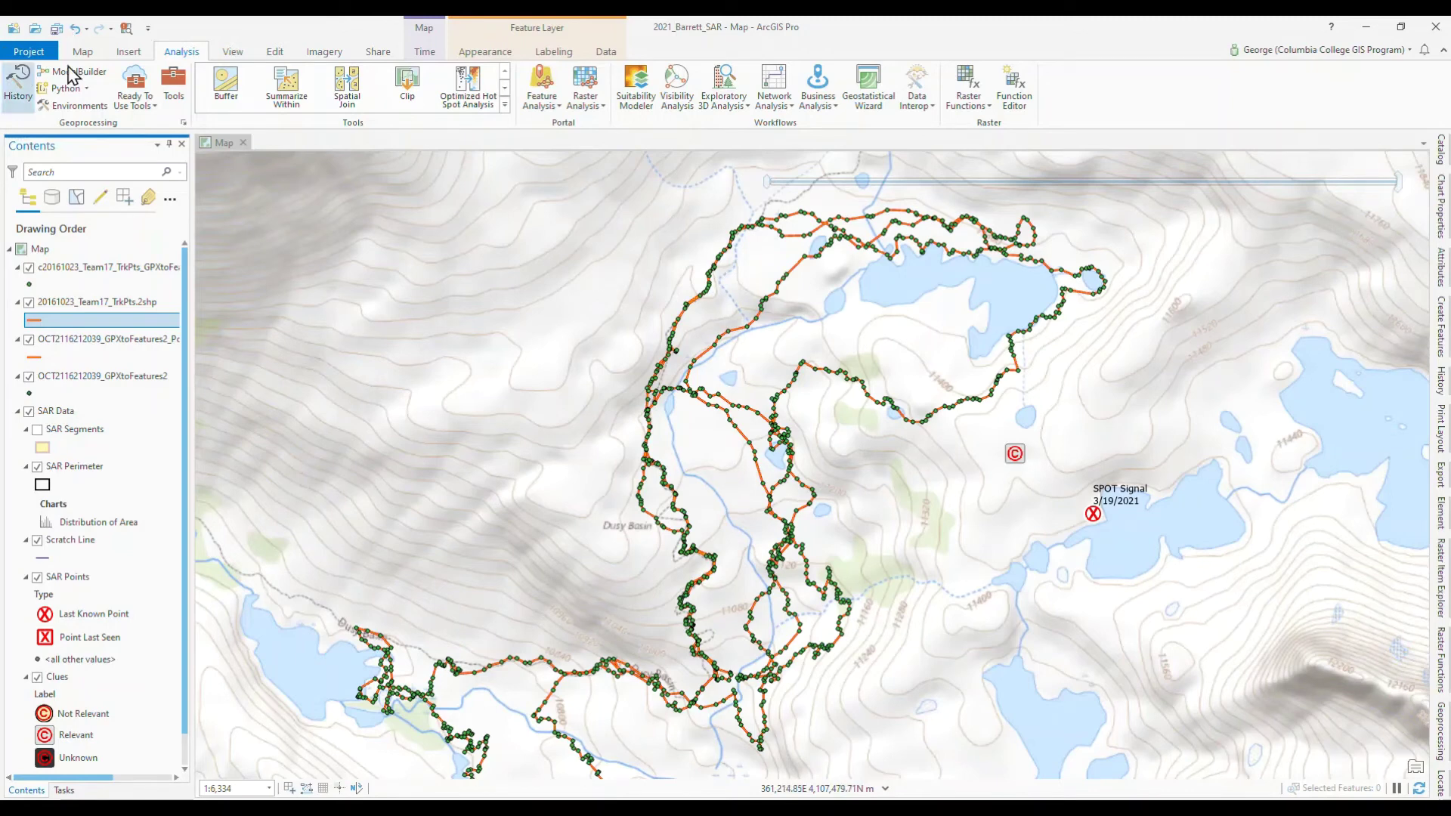
pyautogui.click(57, 28)
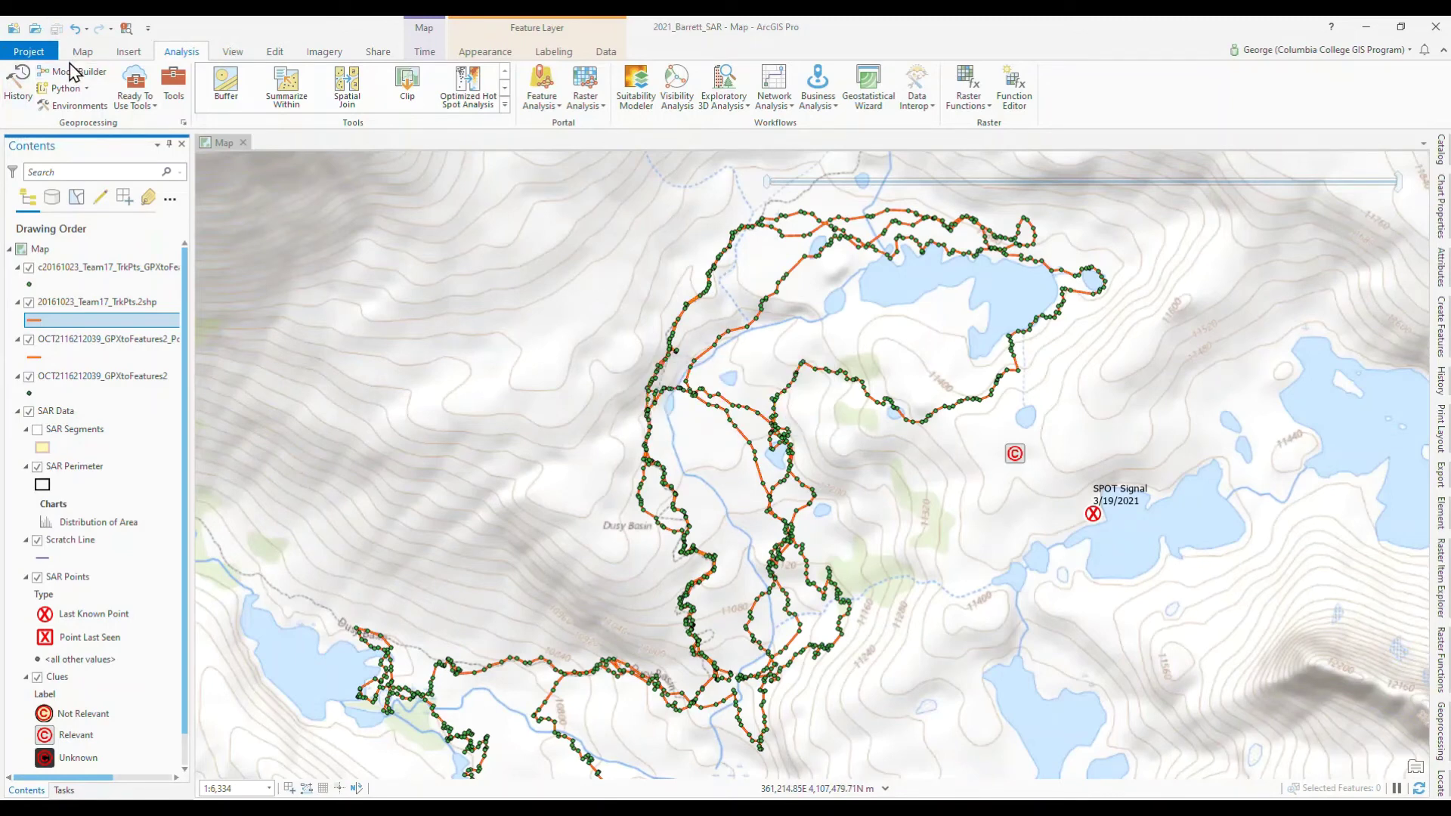
pyautogui.click(67, 413)
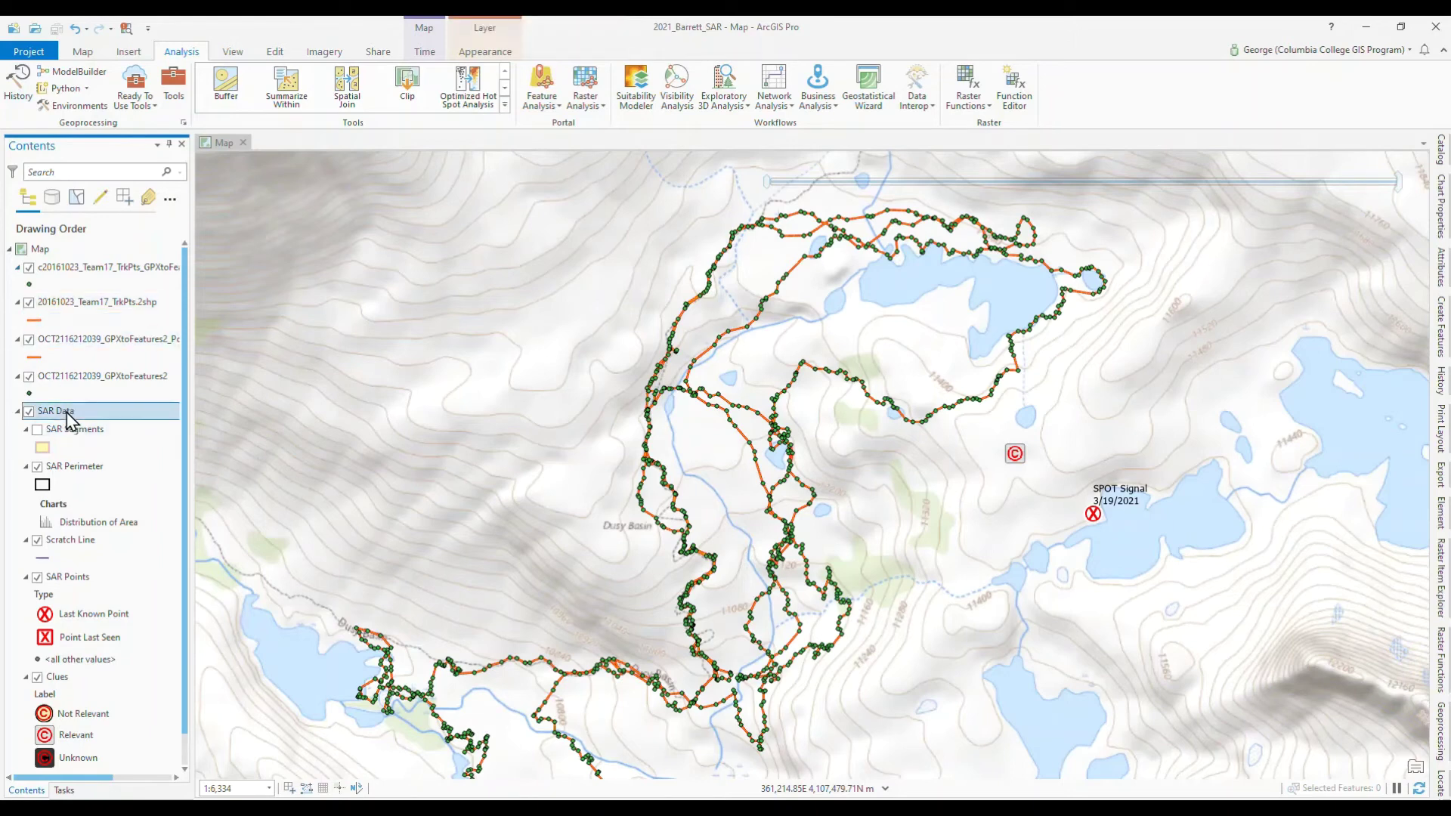
# Create a new group layer named GPS inside SAR Data.
pyautogui.rightClick(66, 416)
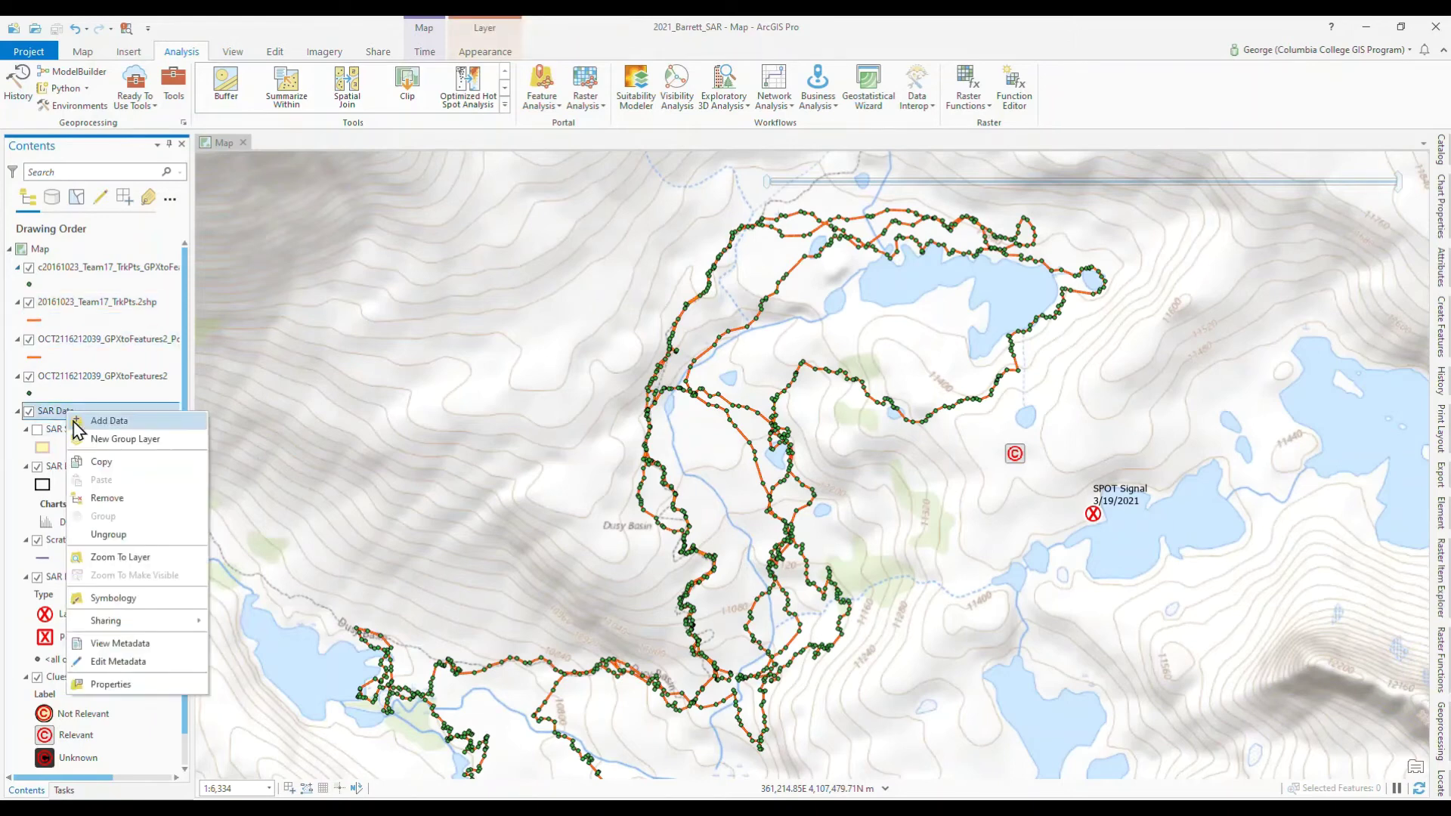
pyautogui.click(104, 450)
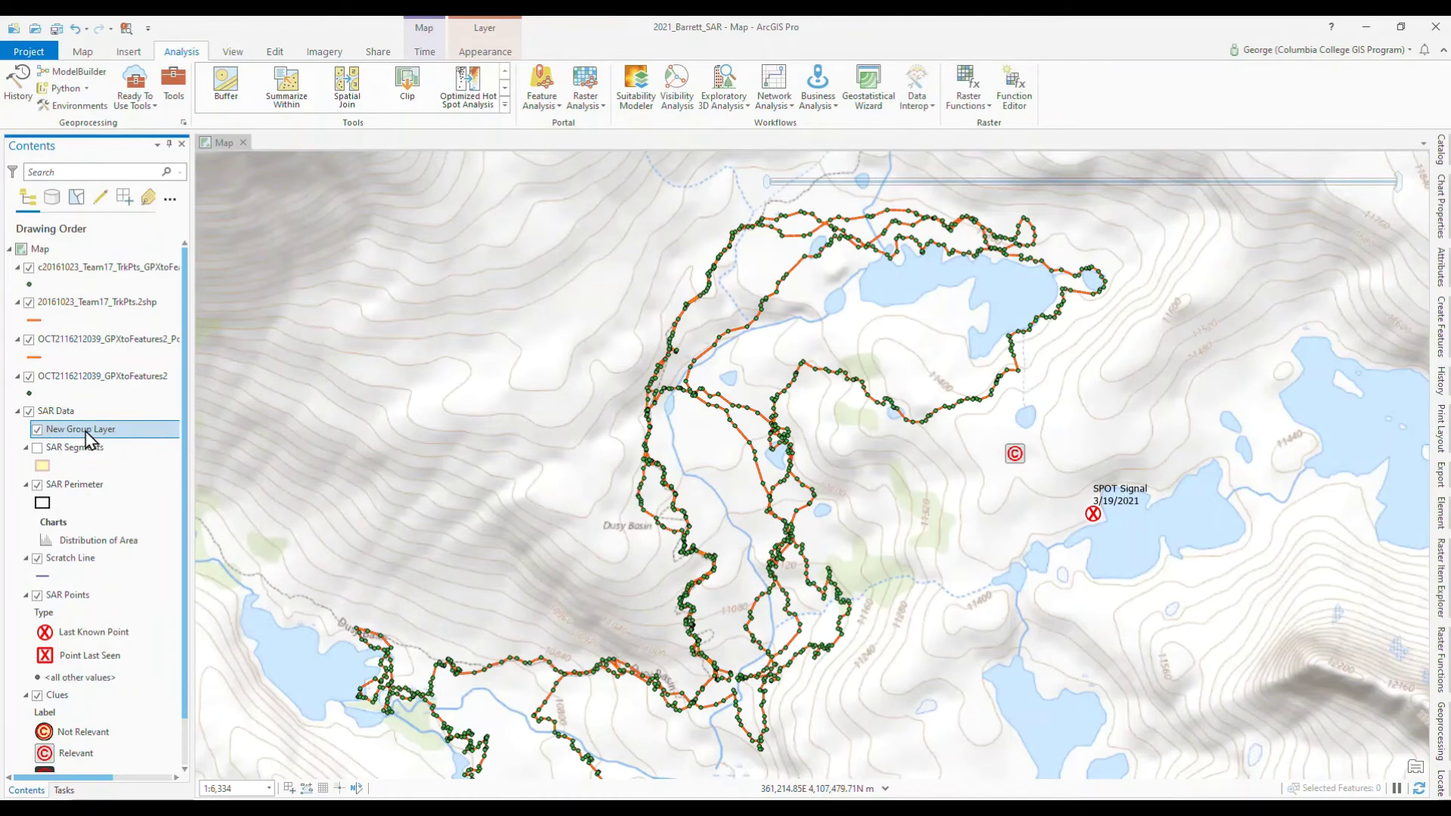
pyautogui.click(86, 434)
pyautogui.write('GPS')
pyautogui.press('Return')
pyautogui.moveTo(115, 268); pyautogui.dragTo(102, 438)
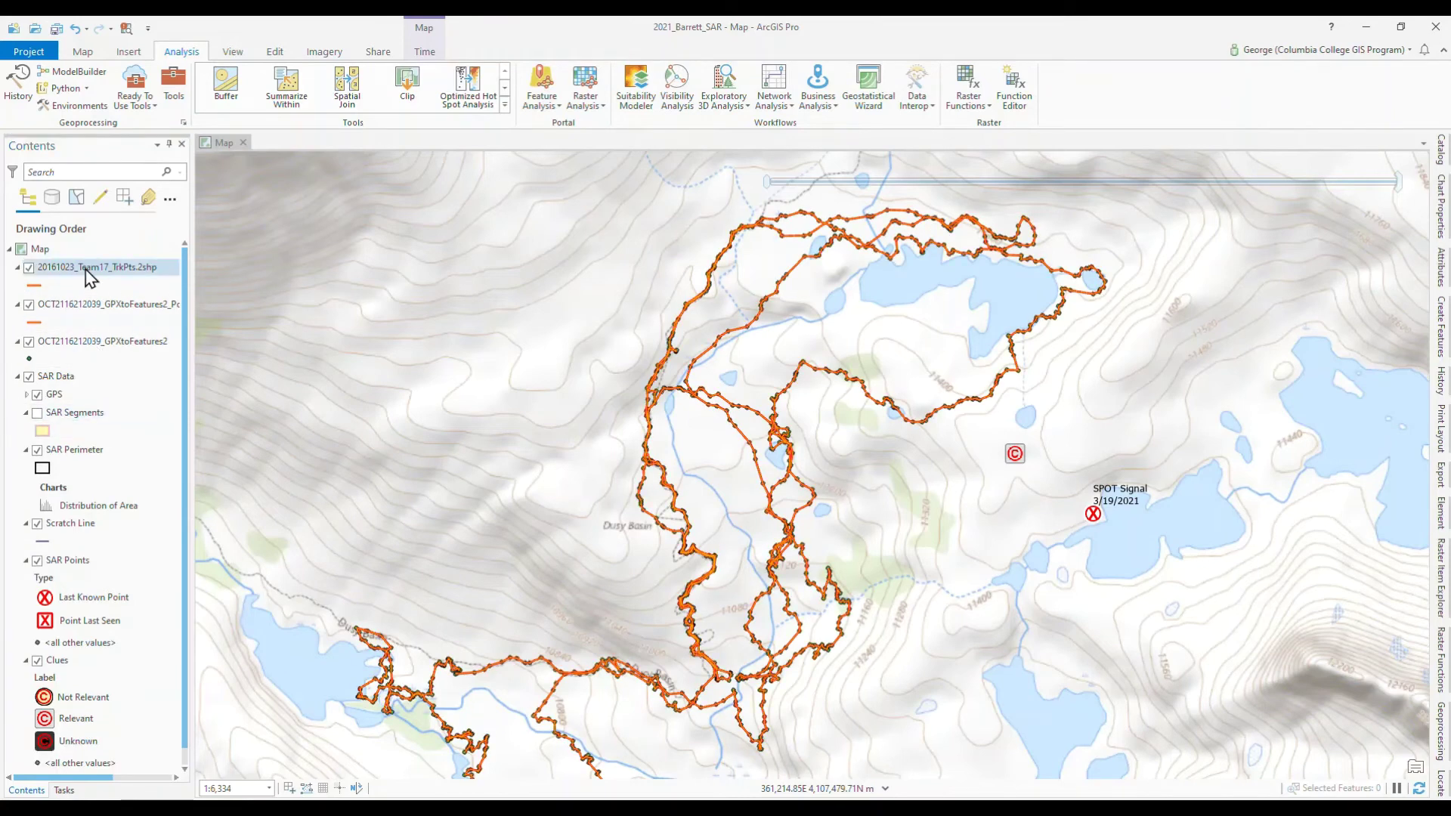
pyautogui.moveTo(86, 271); pyautogui.dragTo(90, 414)
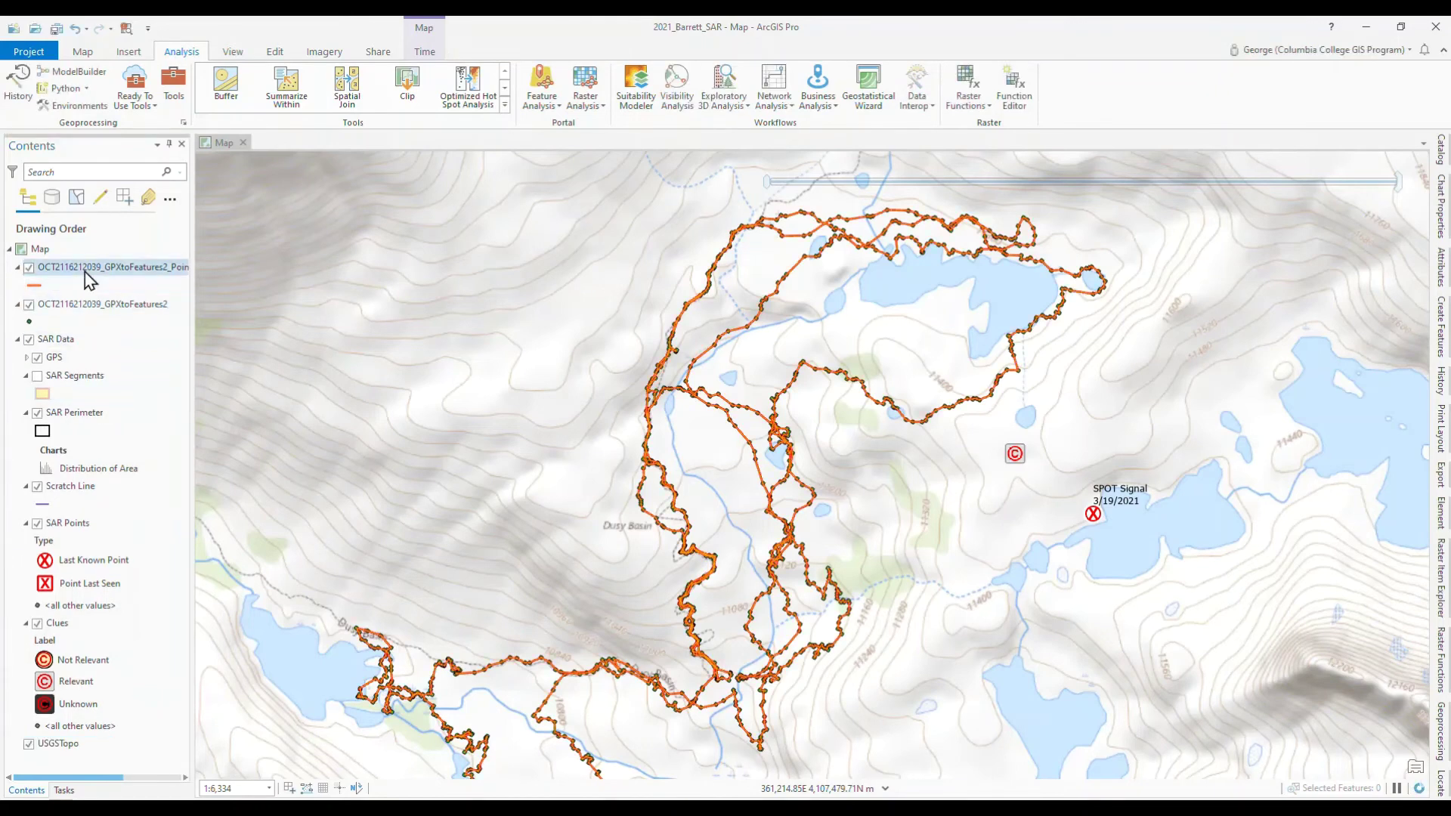
pyautogui.moveTo(89, 280); pyautogui.dragTo(88, 371)
pyautogui.moveTo(106, 278); pyautogui.dragTo(97, 325)
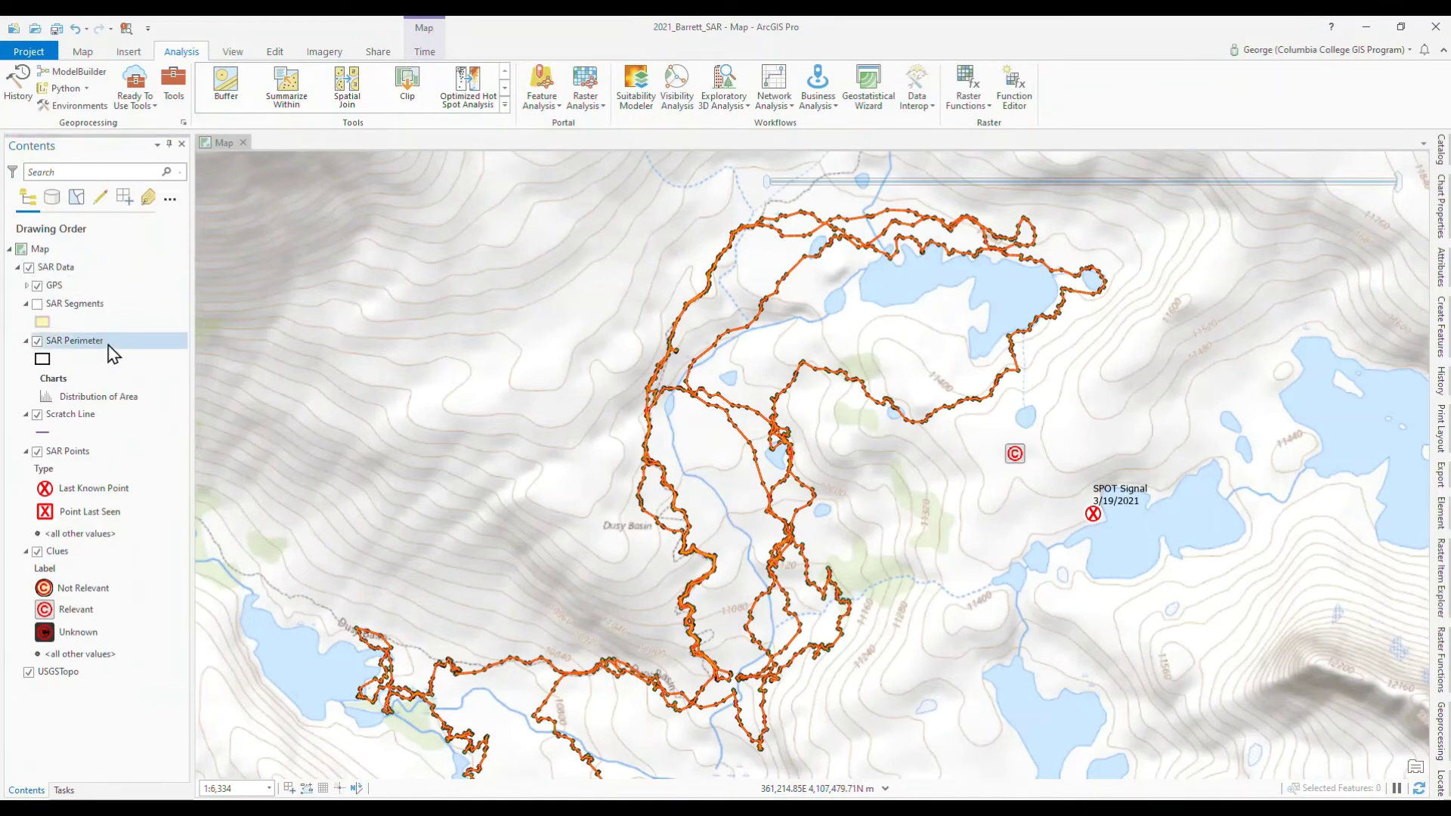
pyautogui.click(27, 286)
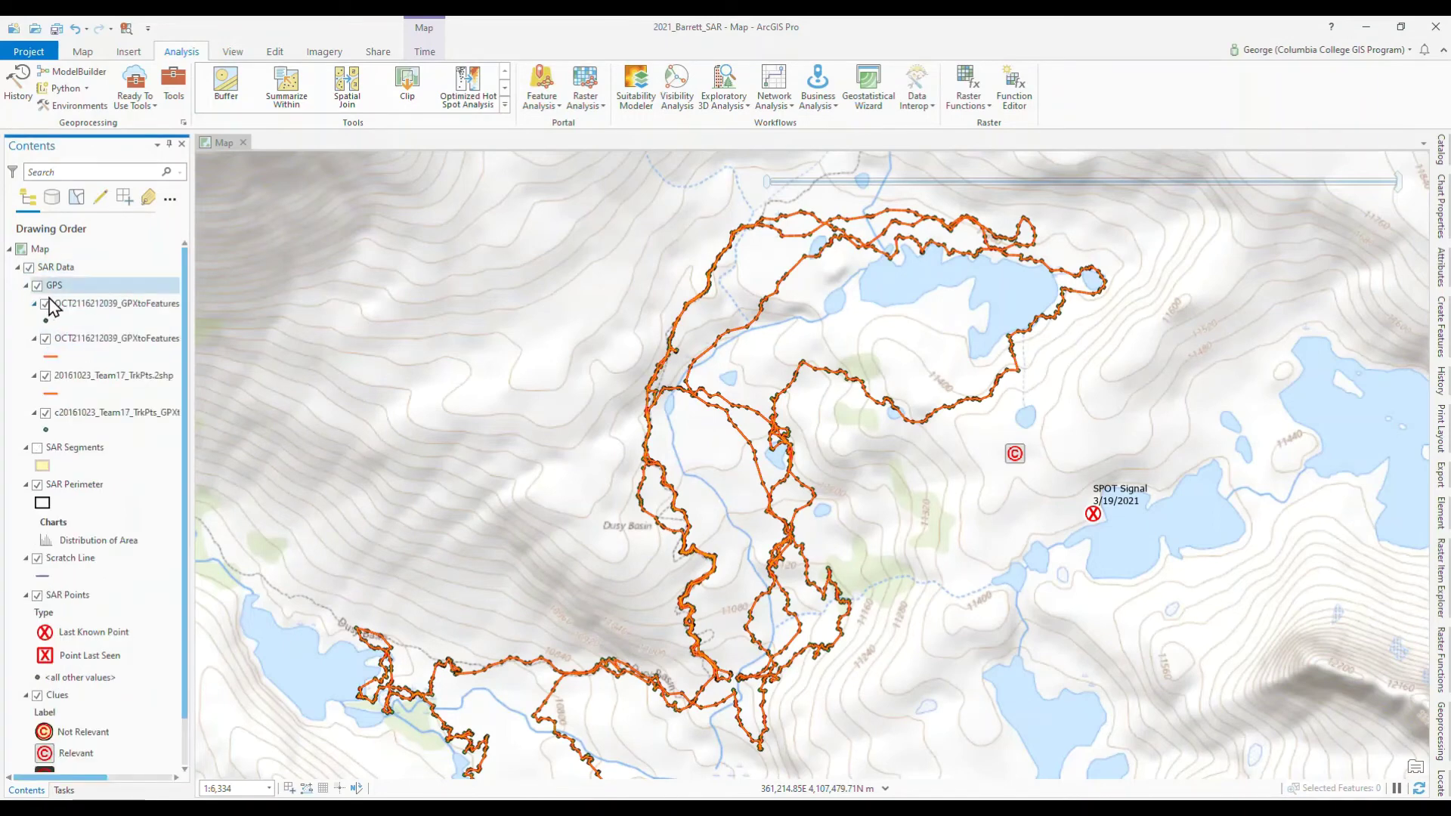
pyautogui.click(45, 303)
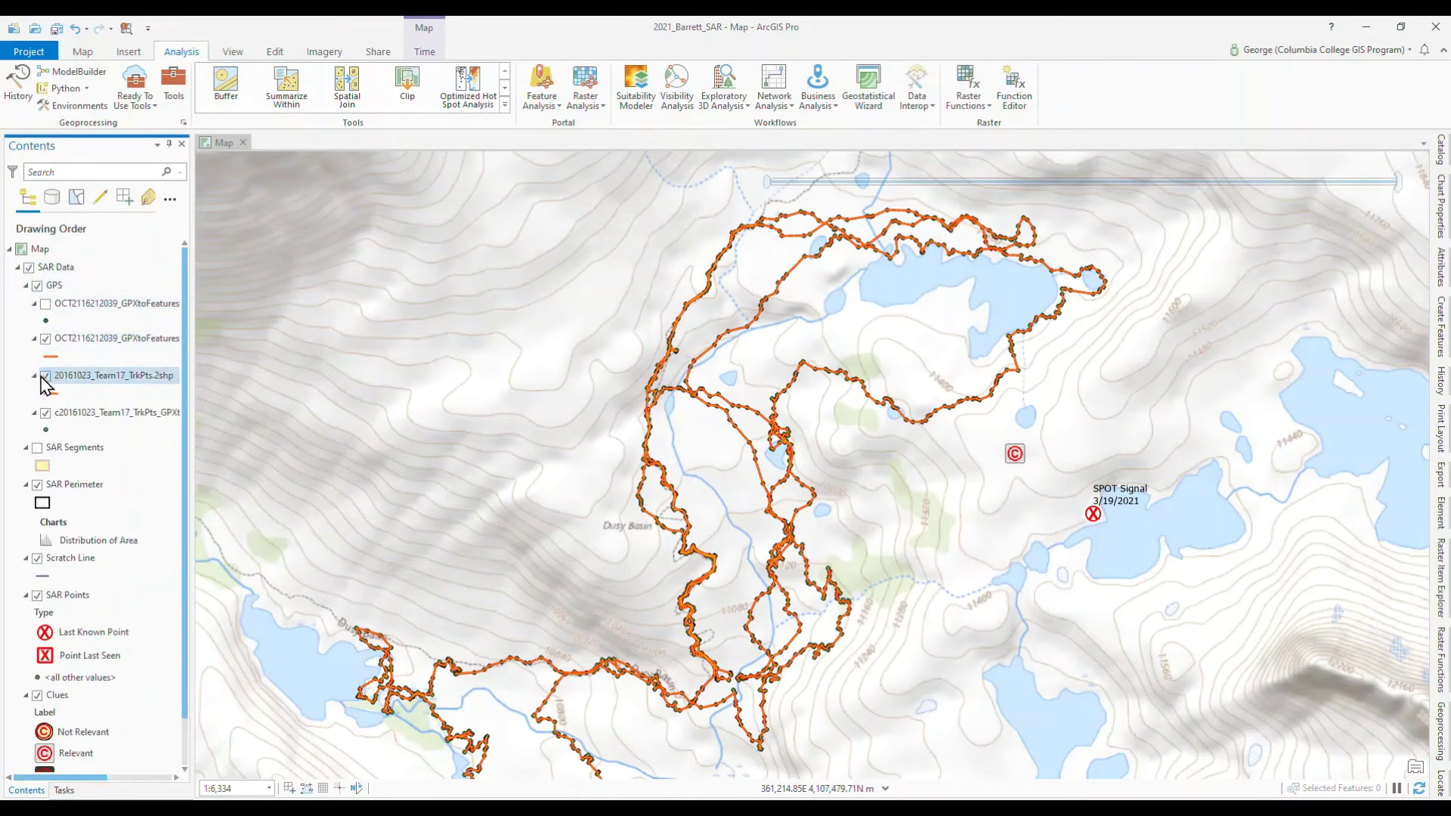
pyautogui.click(46, 415)
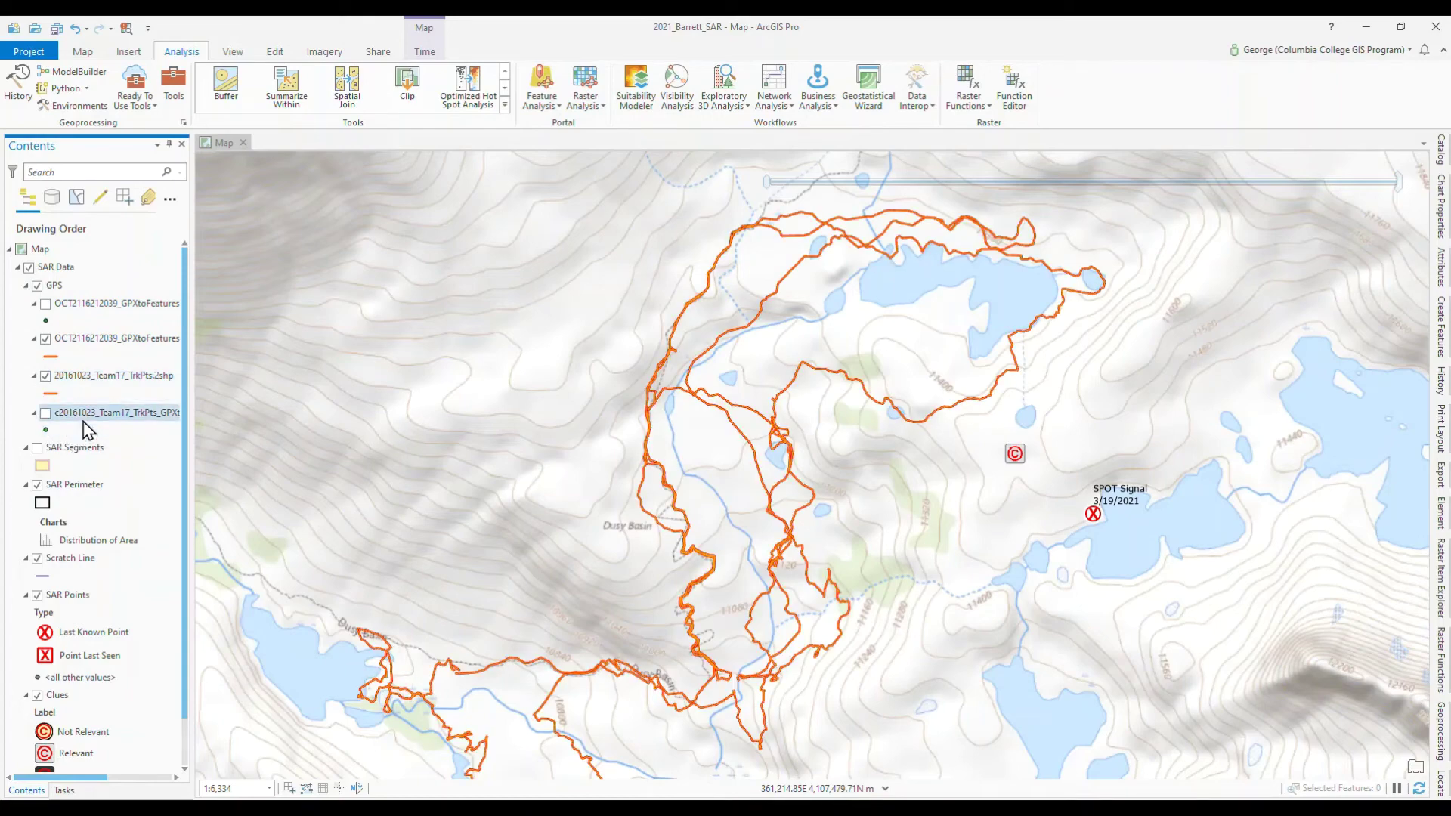
pyautogui.scroll(-4, 547, 464)
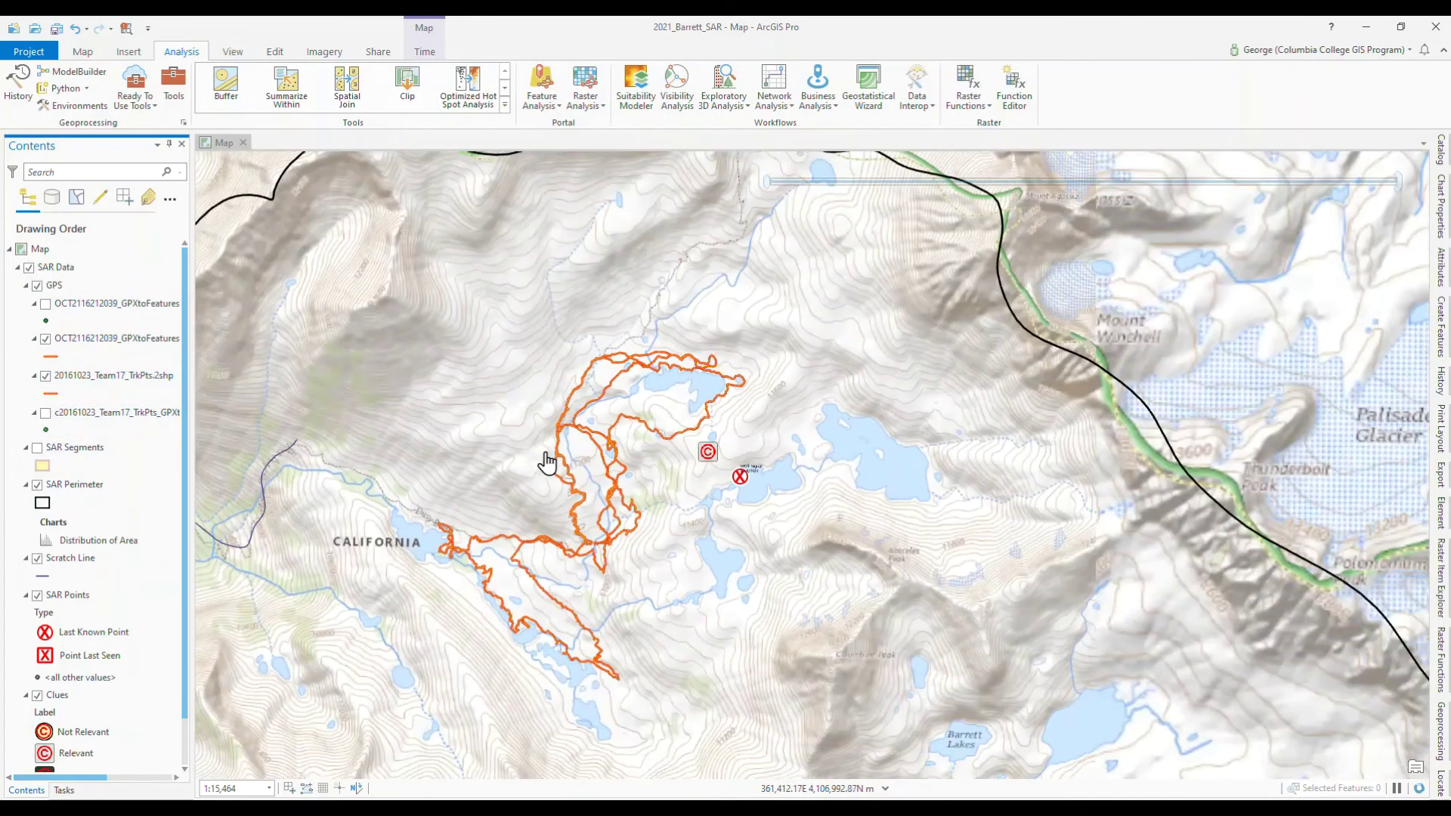
pyautogui.click(41, 449)
# Zoom and pan to frame the search perimeter, then close the time slider.
pyautogui.scroll(-4, 593, 476)
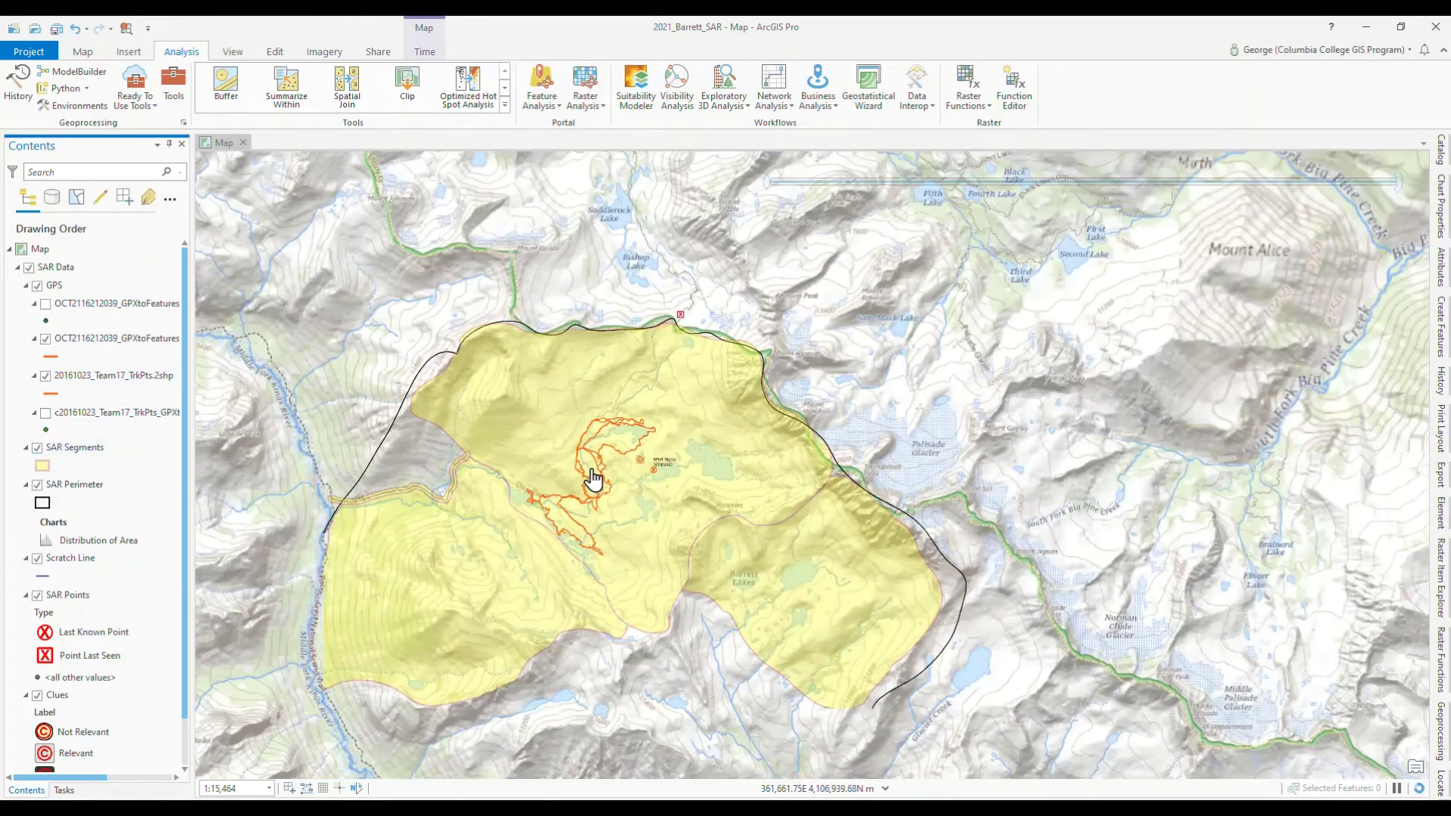
pyautogui.moveTo(586, 519); pyautogui.dragTo(712, 415)
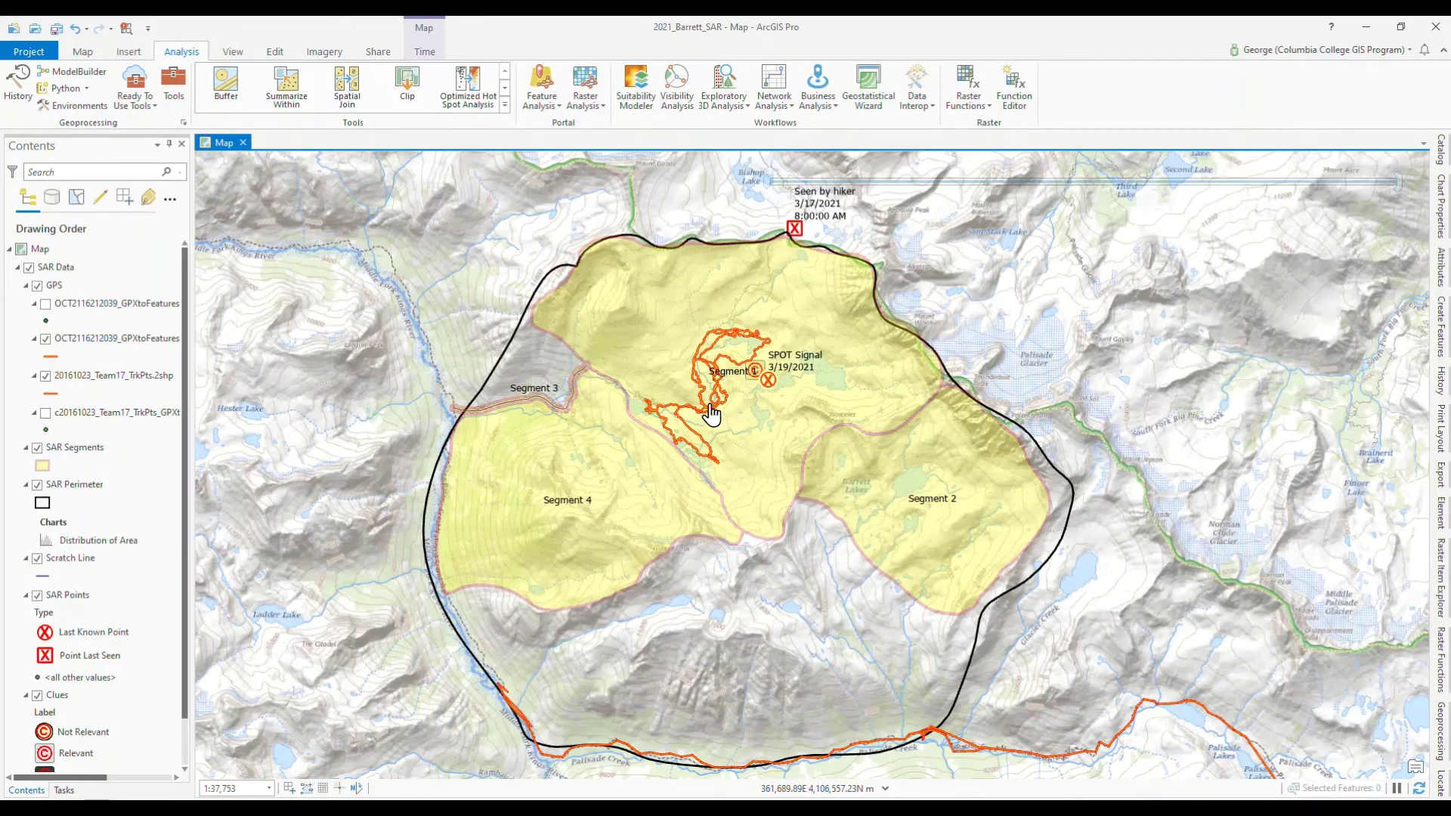
pyautogui.moveTo(712, 414); pyautogui.dragTo(737, 384)
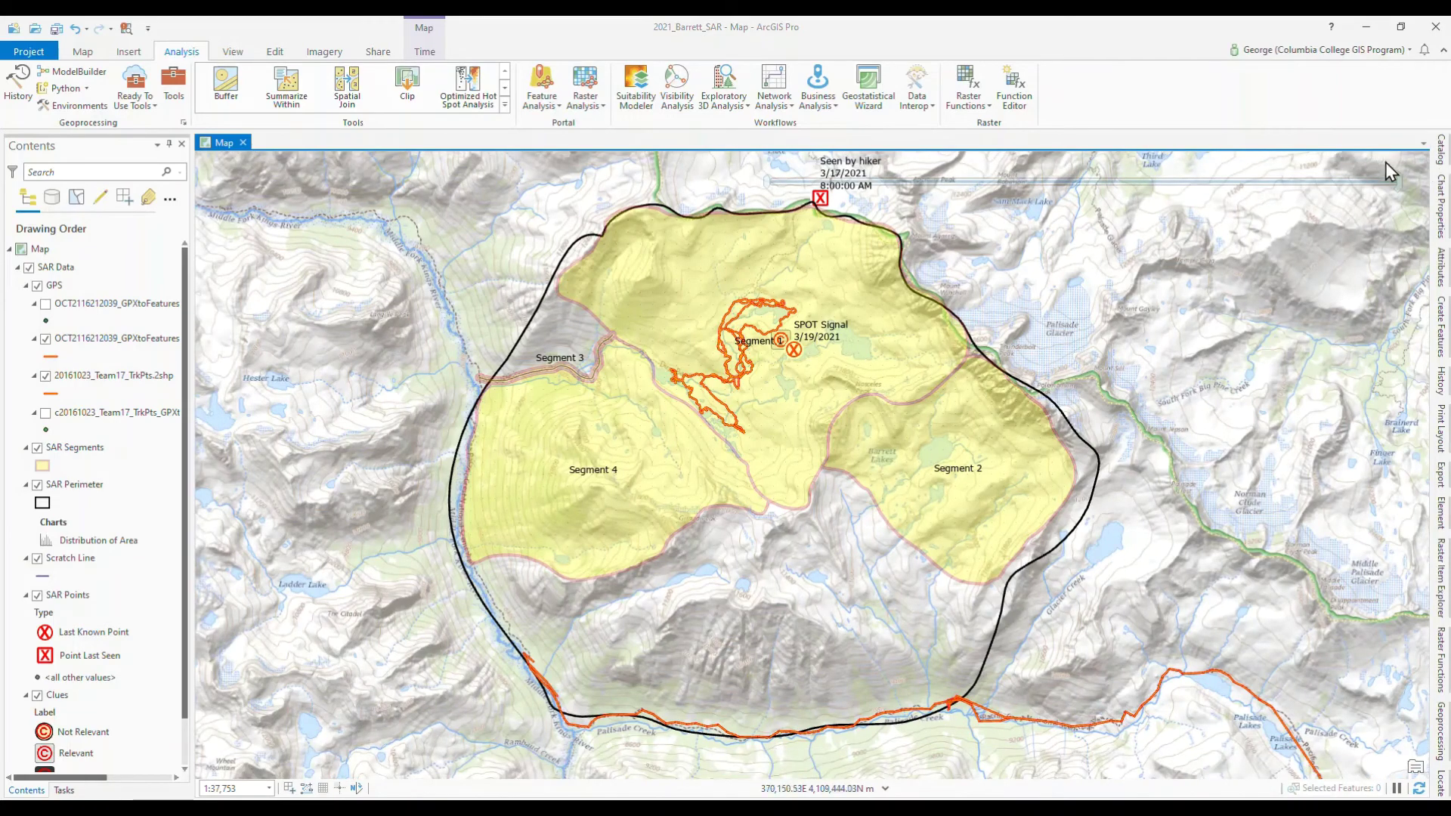
pyautogui.moveTo(1398, 175)
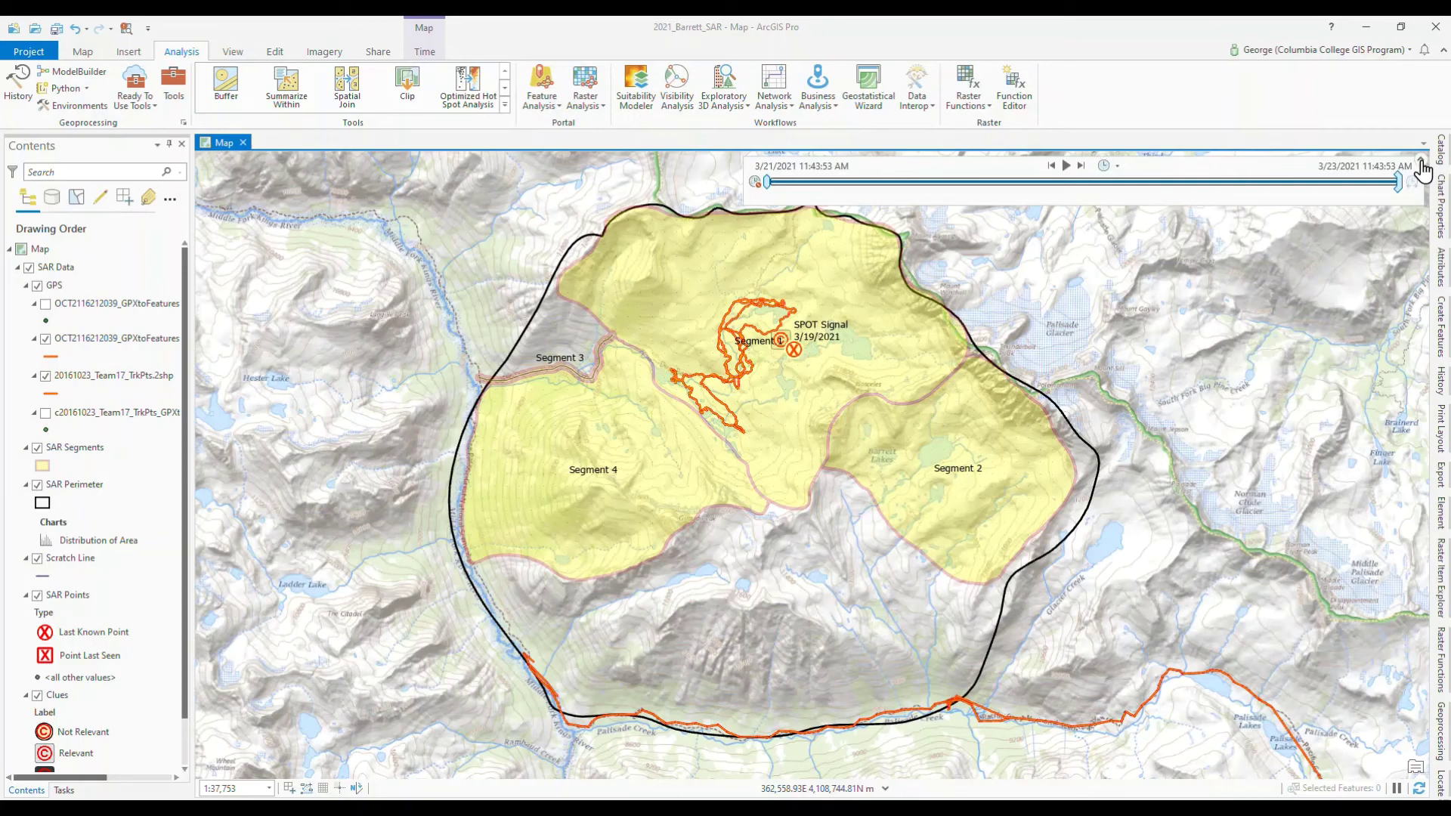
pyautogui.click(1422, 163)
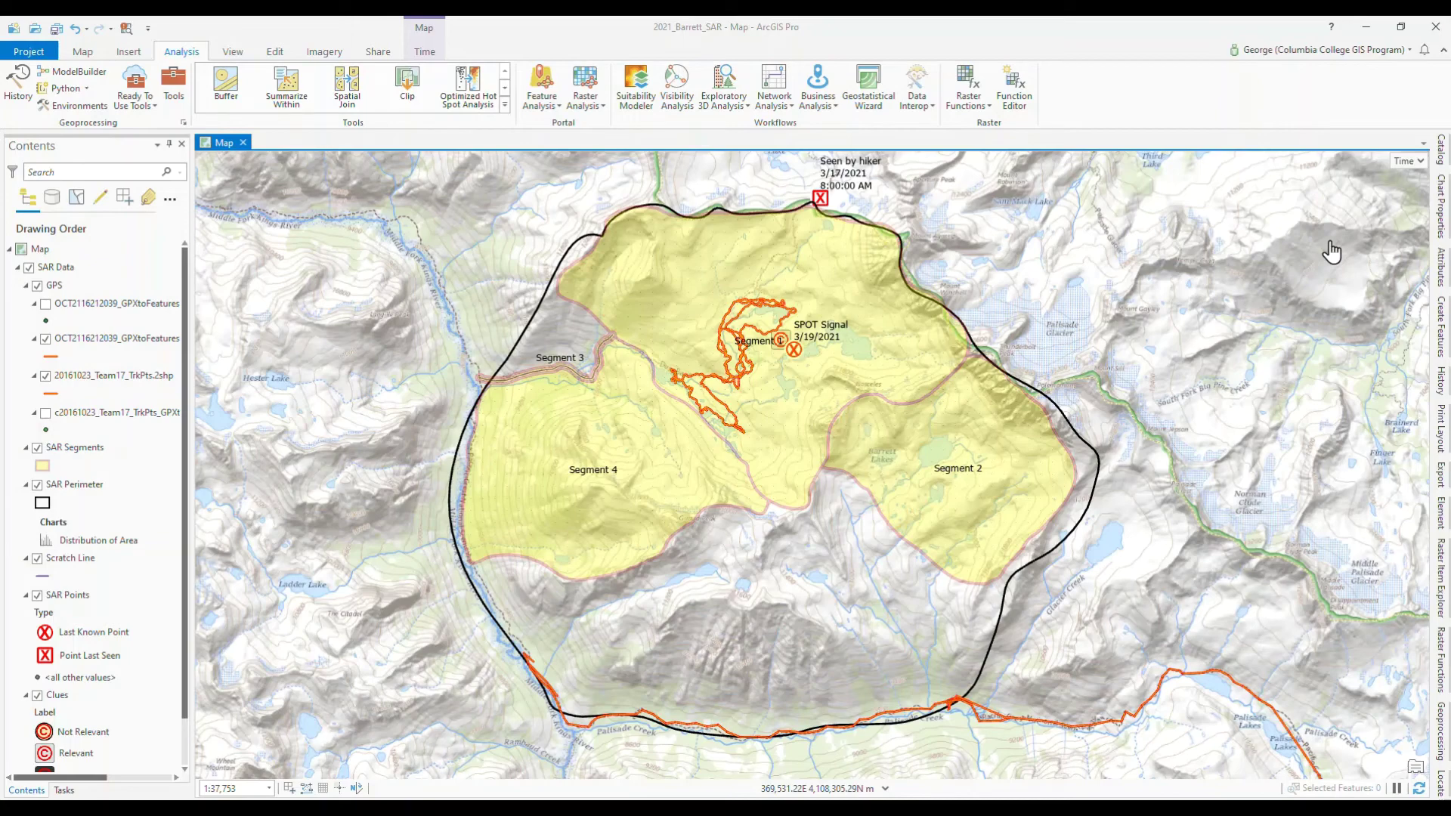
pyautogui.scroll(-1, 99, 578)
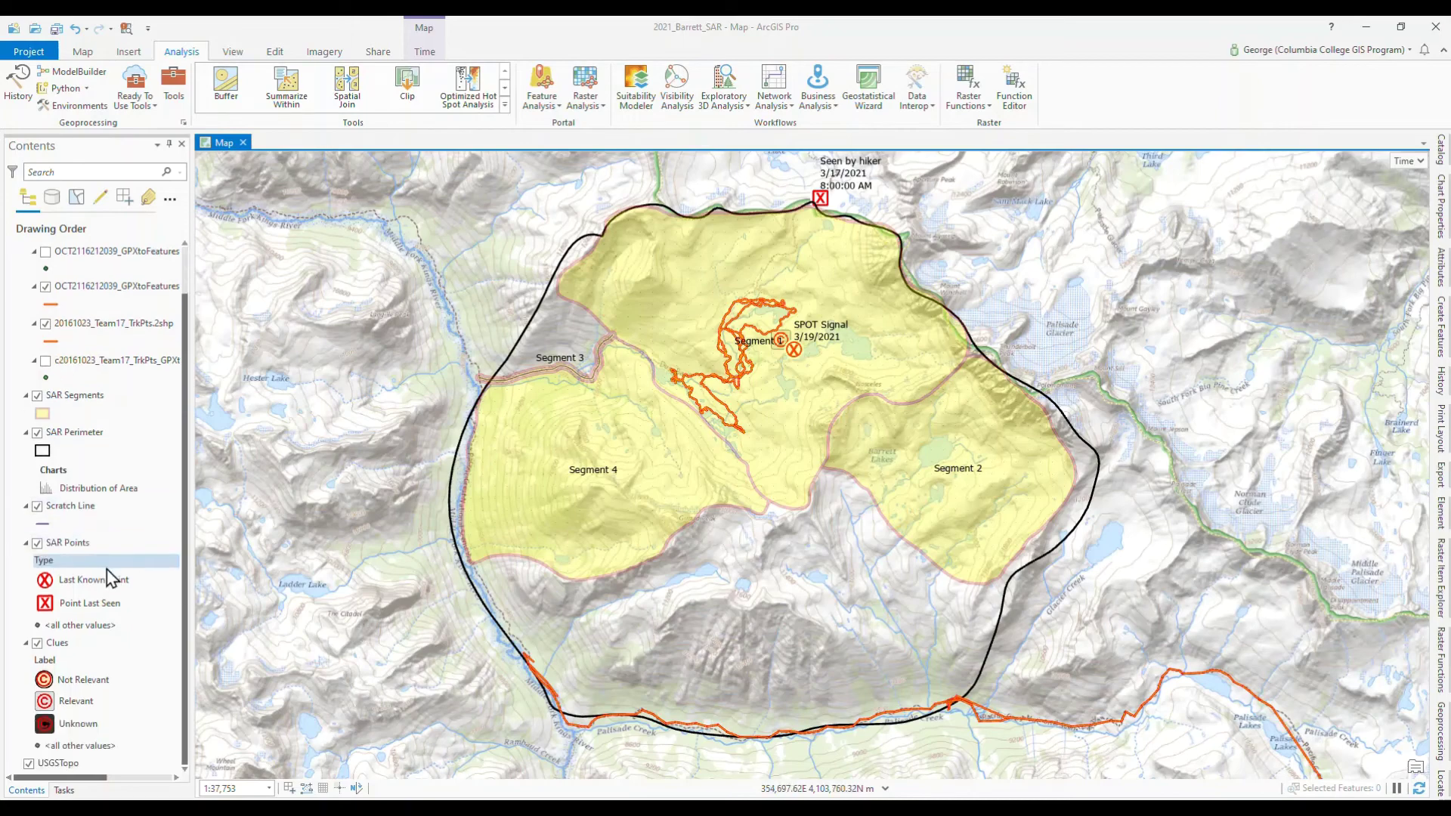
# Turn on Clues labels using the Description field so 'Tracks in snow' appears.
pyautogui.click(61, 644)
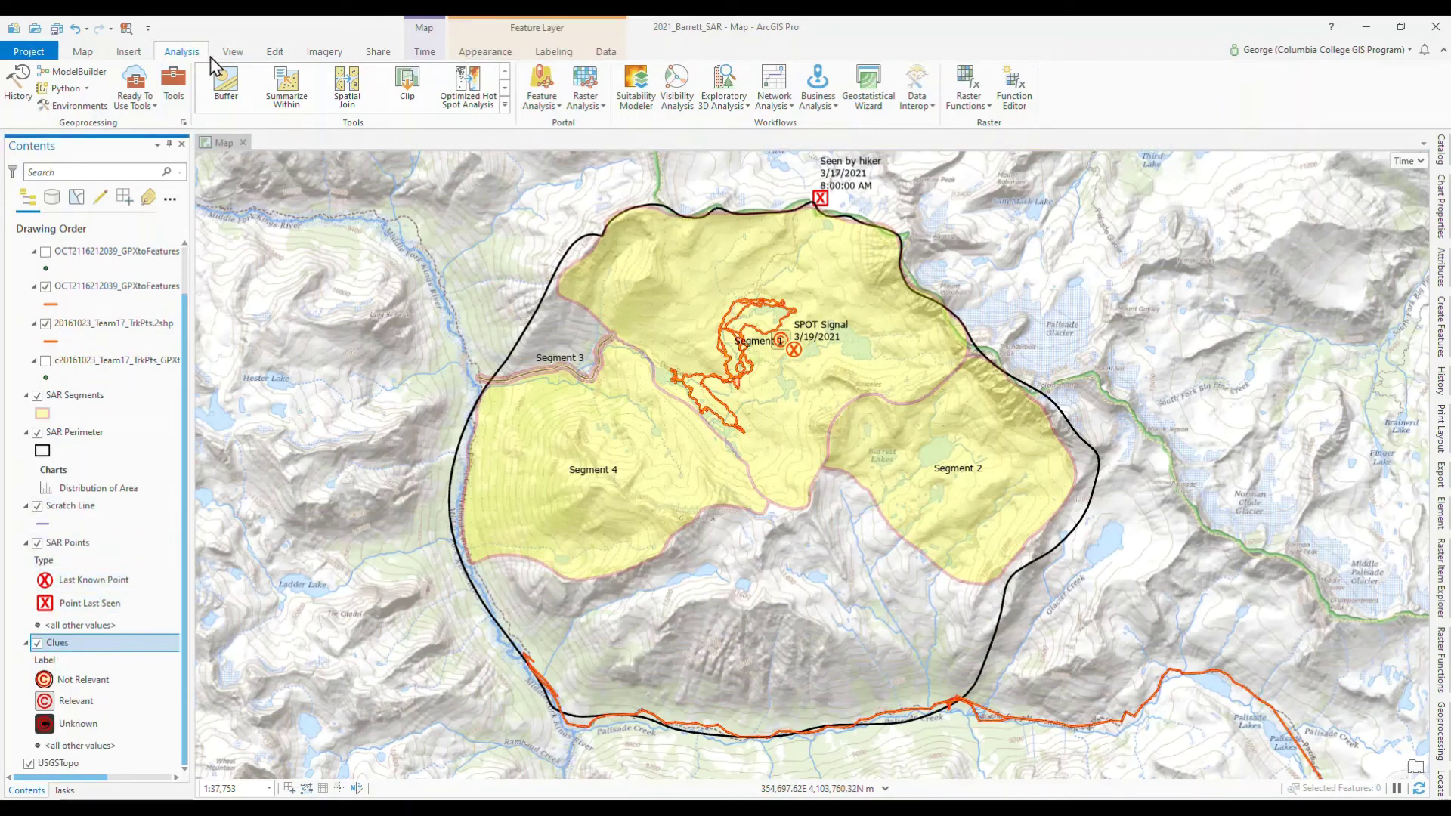
pyautogui.click(562, 53)
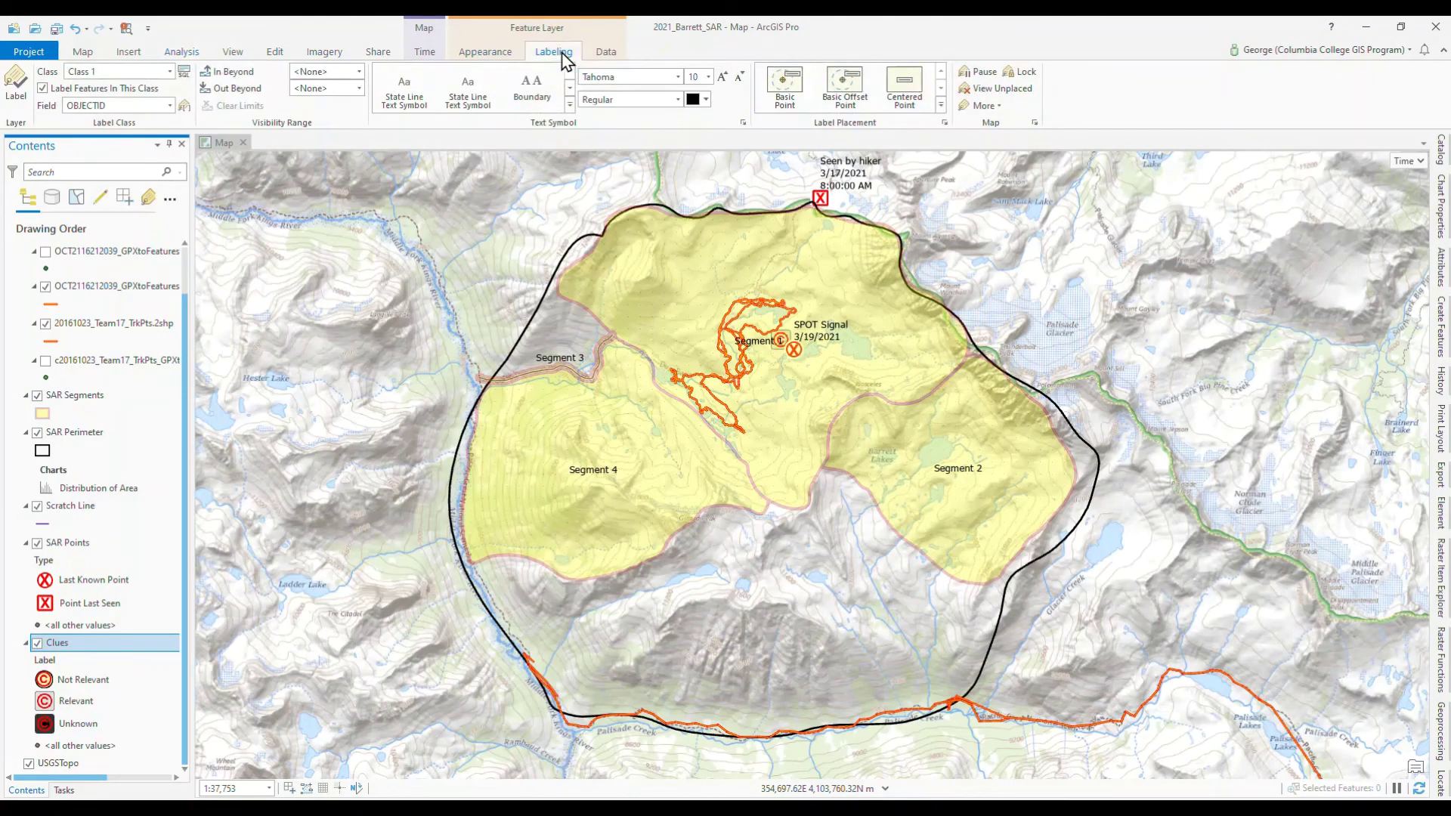
pyautogui.click(15, 85)
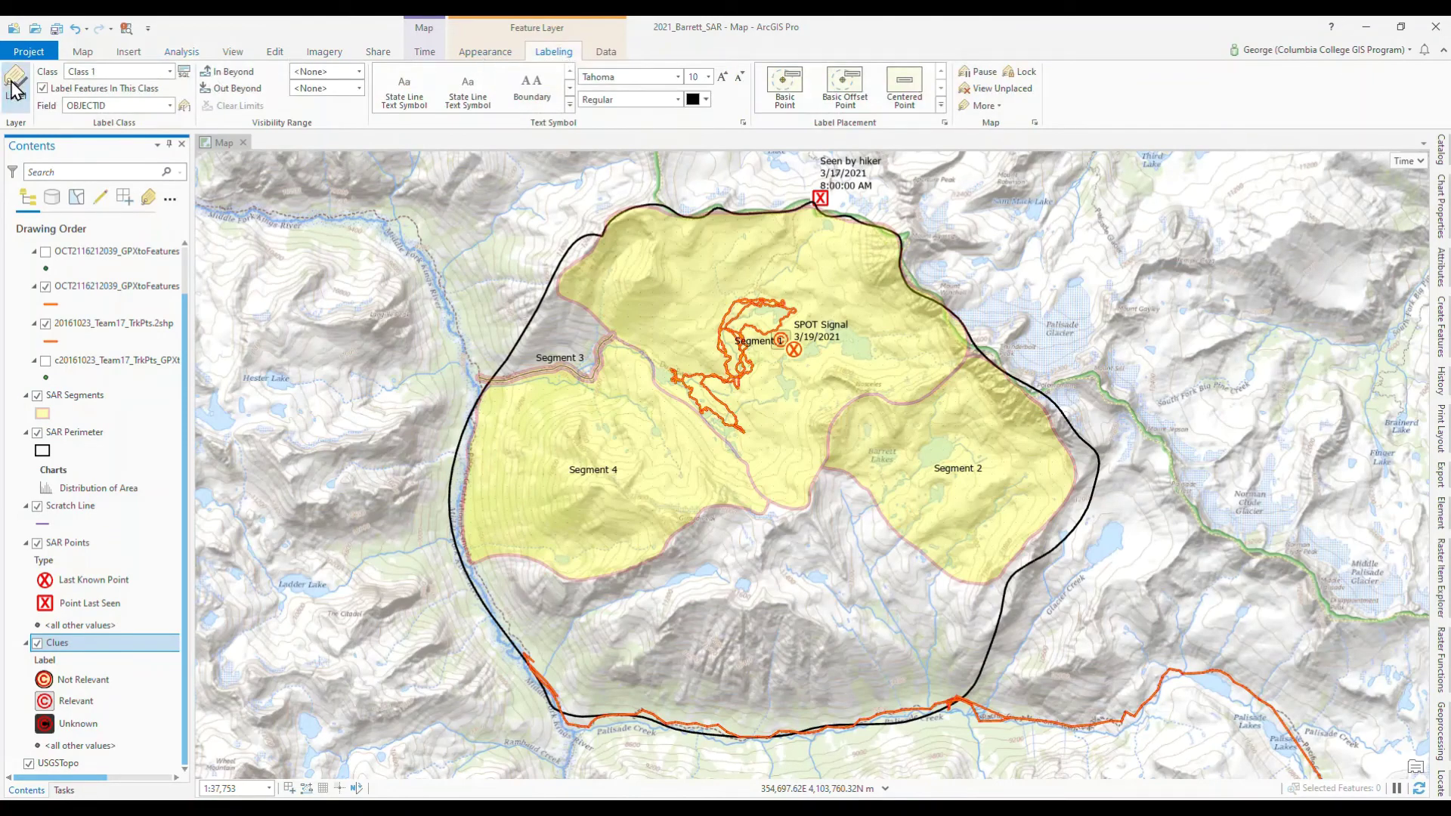
pyautogui.click(170, 106)
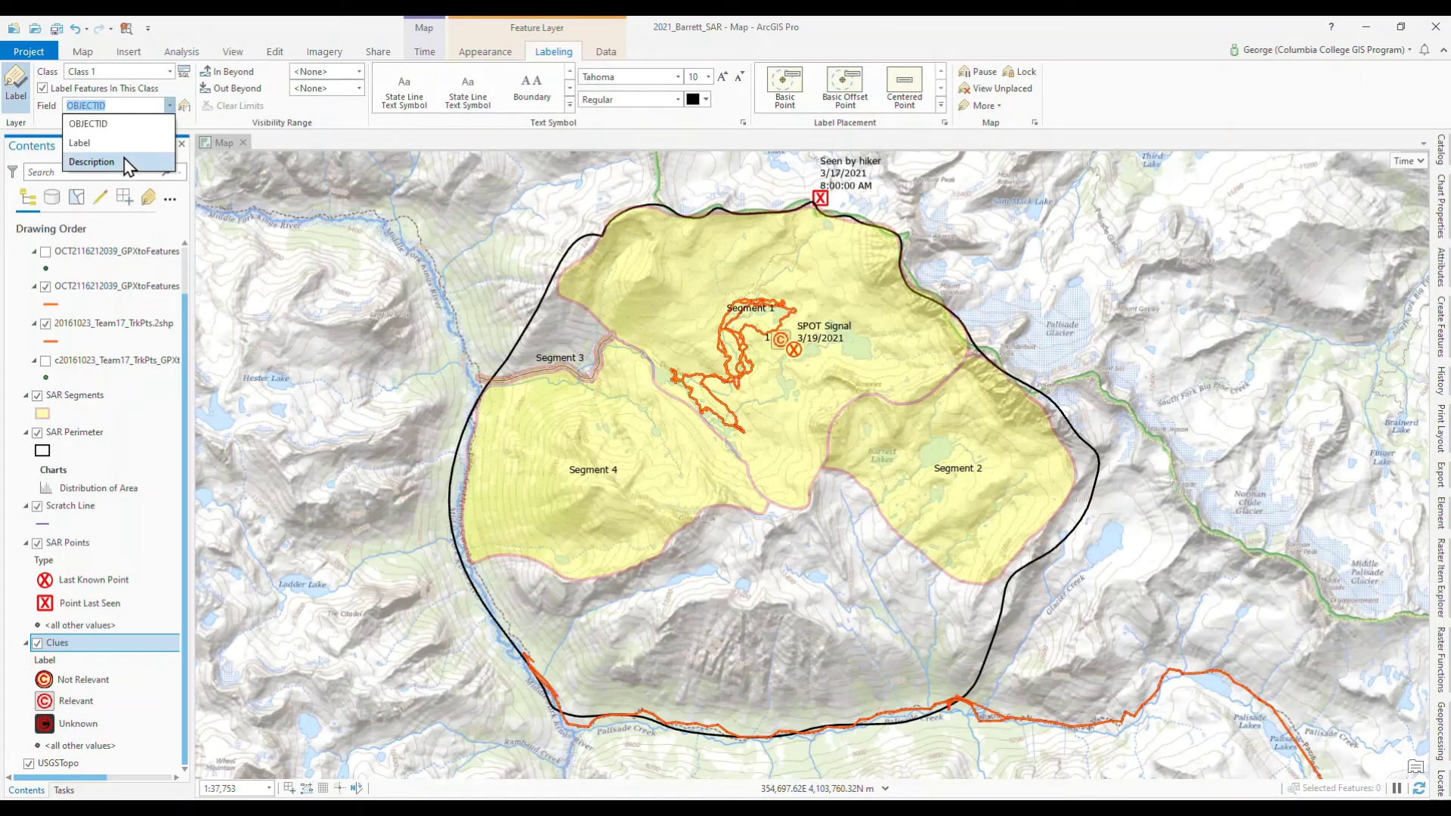
pyautogui.click(146, 150)
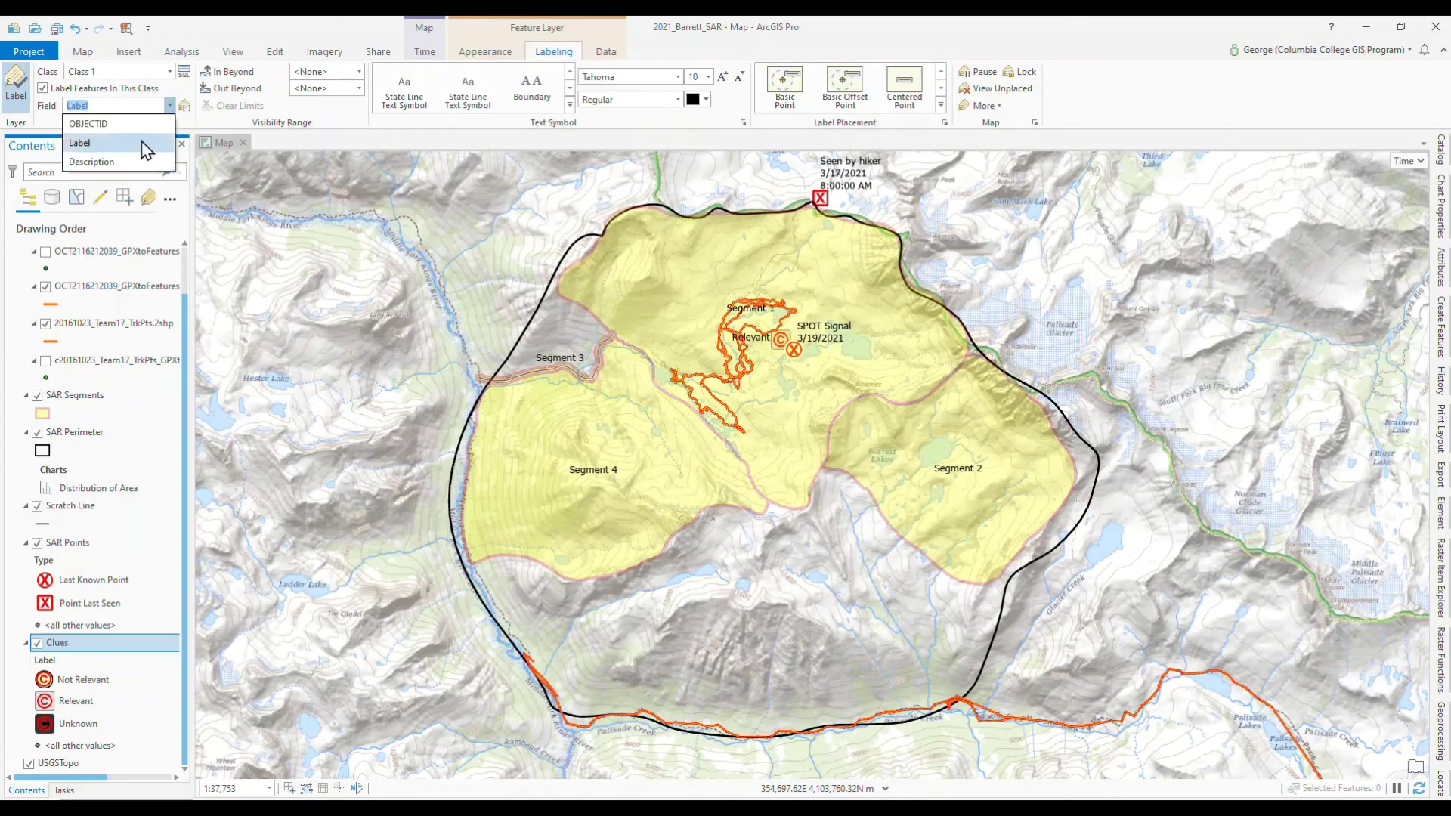
pyautogui.click(141, 162)
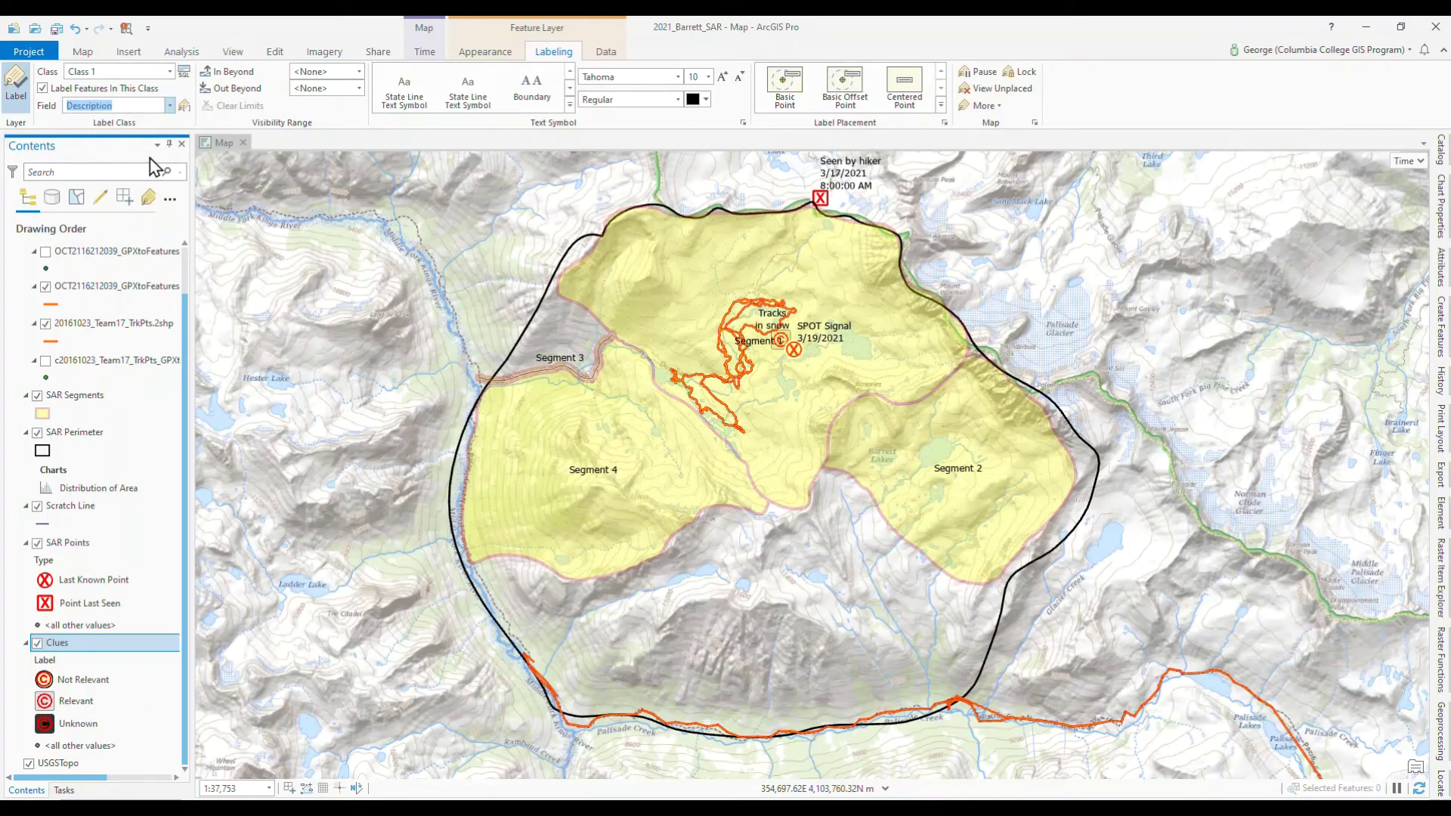
pyautogui.scroll(3, 827, 367)
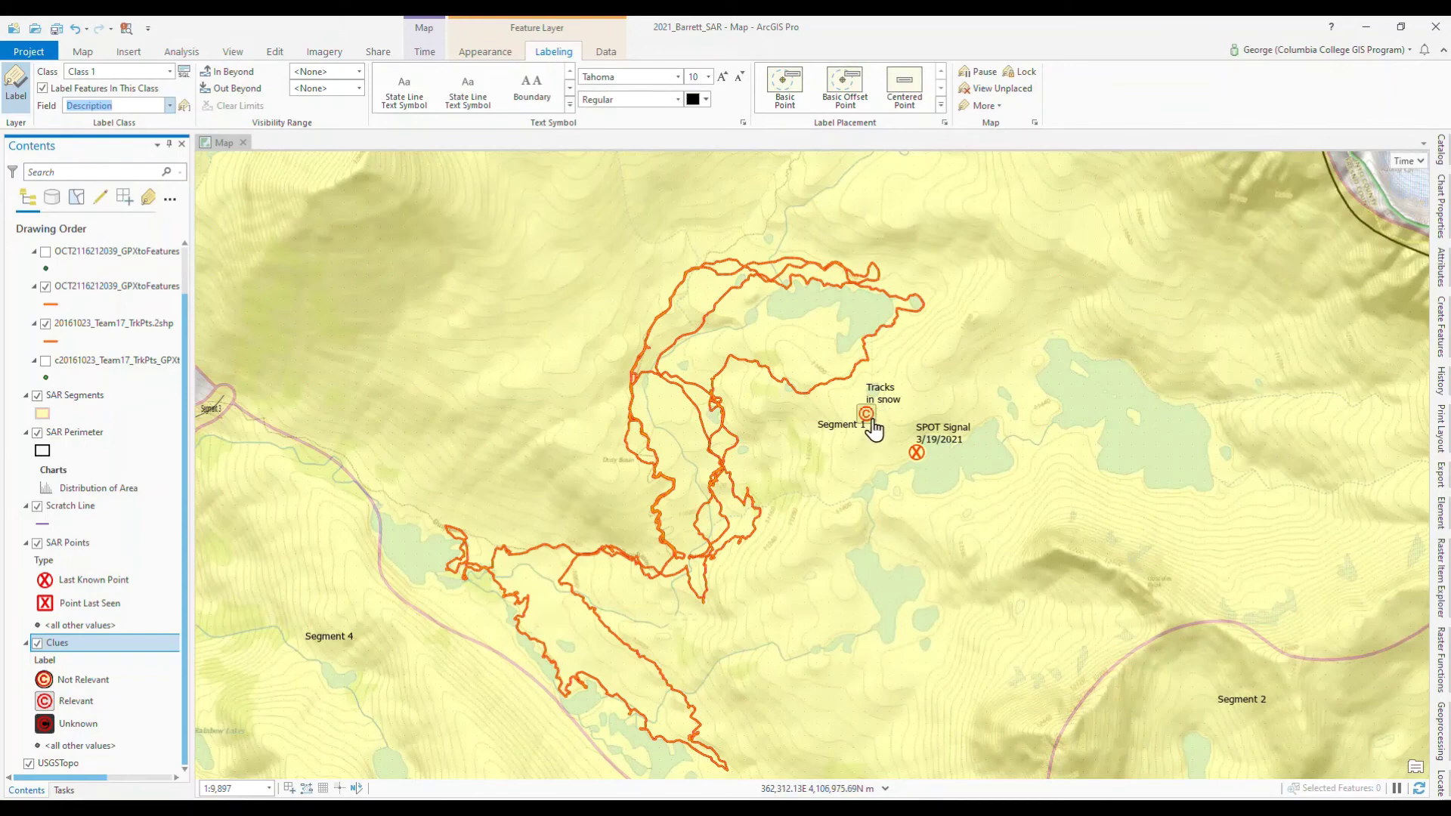
pyautogui.scroll(-3, 830, 427)
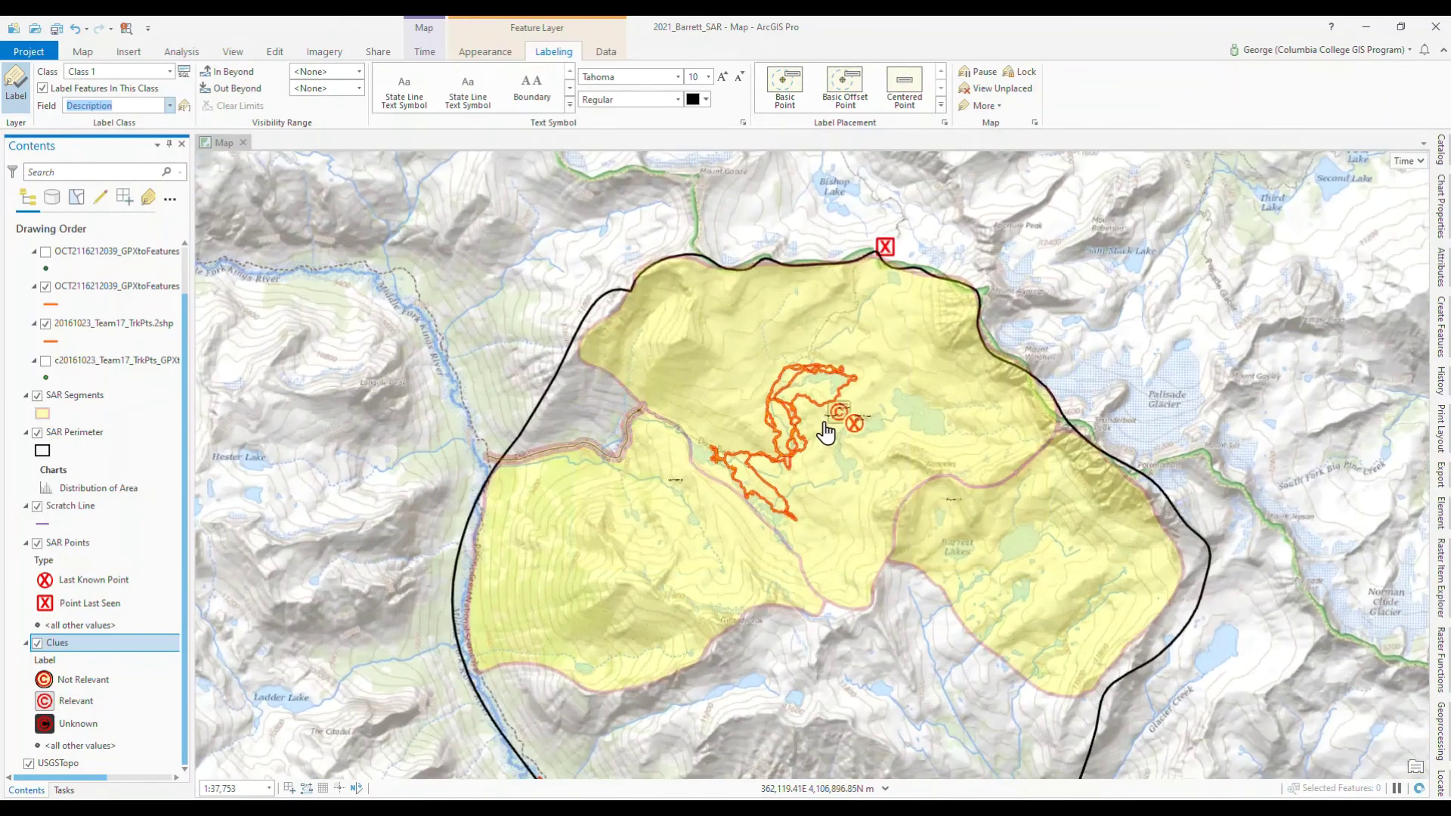
pyautogui.scroll(1, 826, 431)
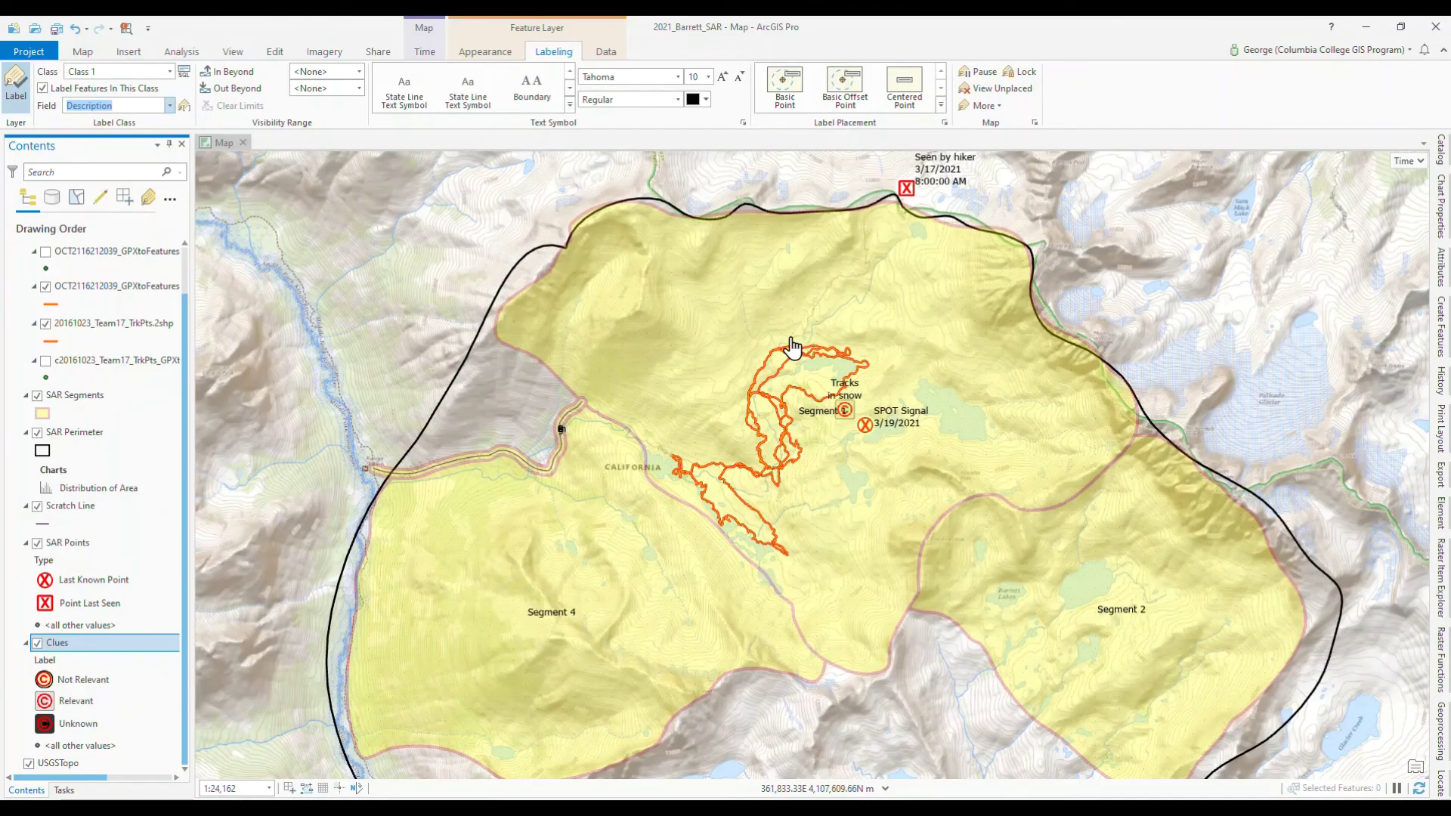
# Set the SAR Segments layer transparency to 79.5% on the Appearance tab.
pyautogui.click(85, 395)
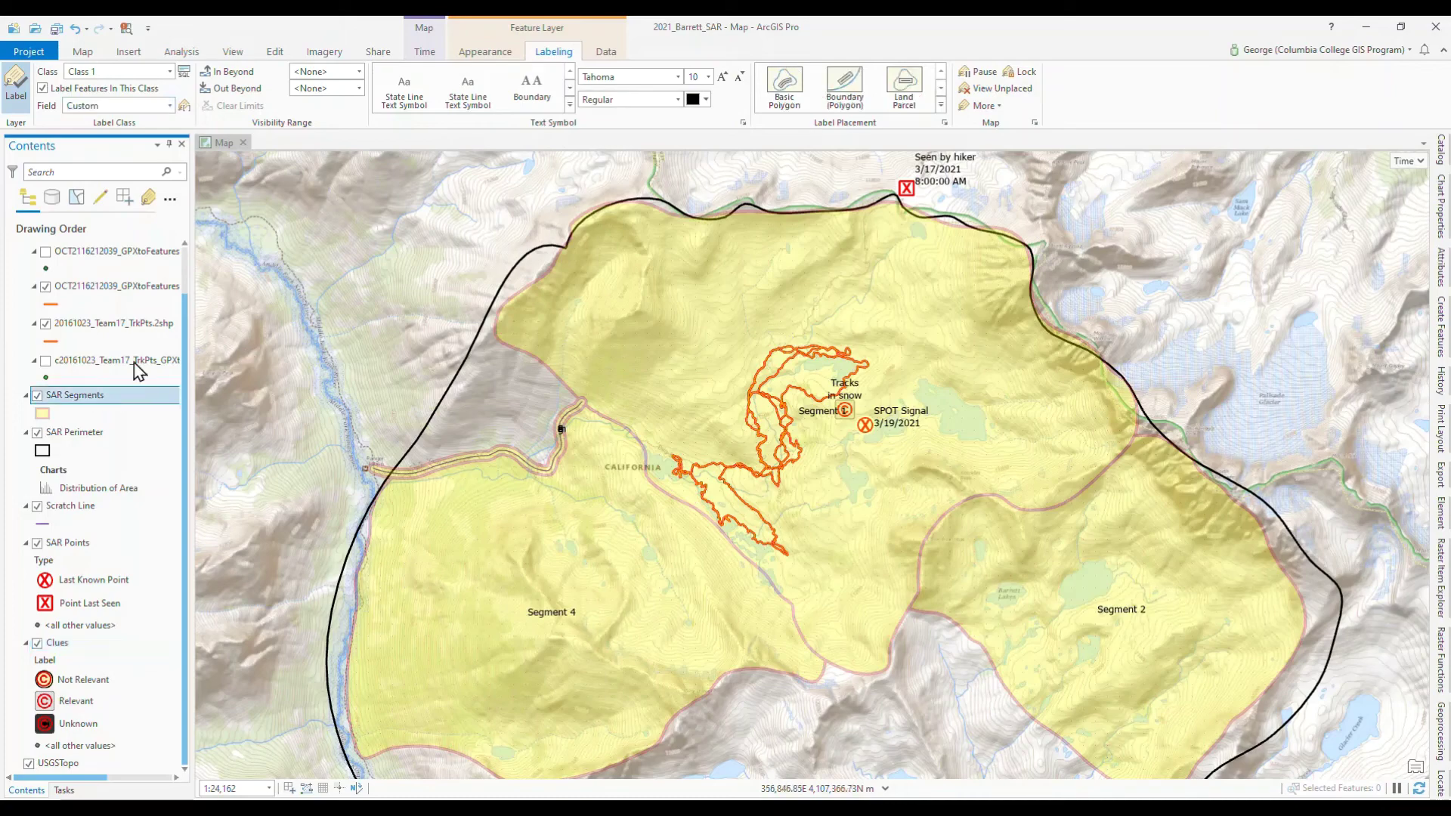
pyautogui.click(488, 55)
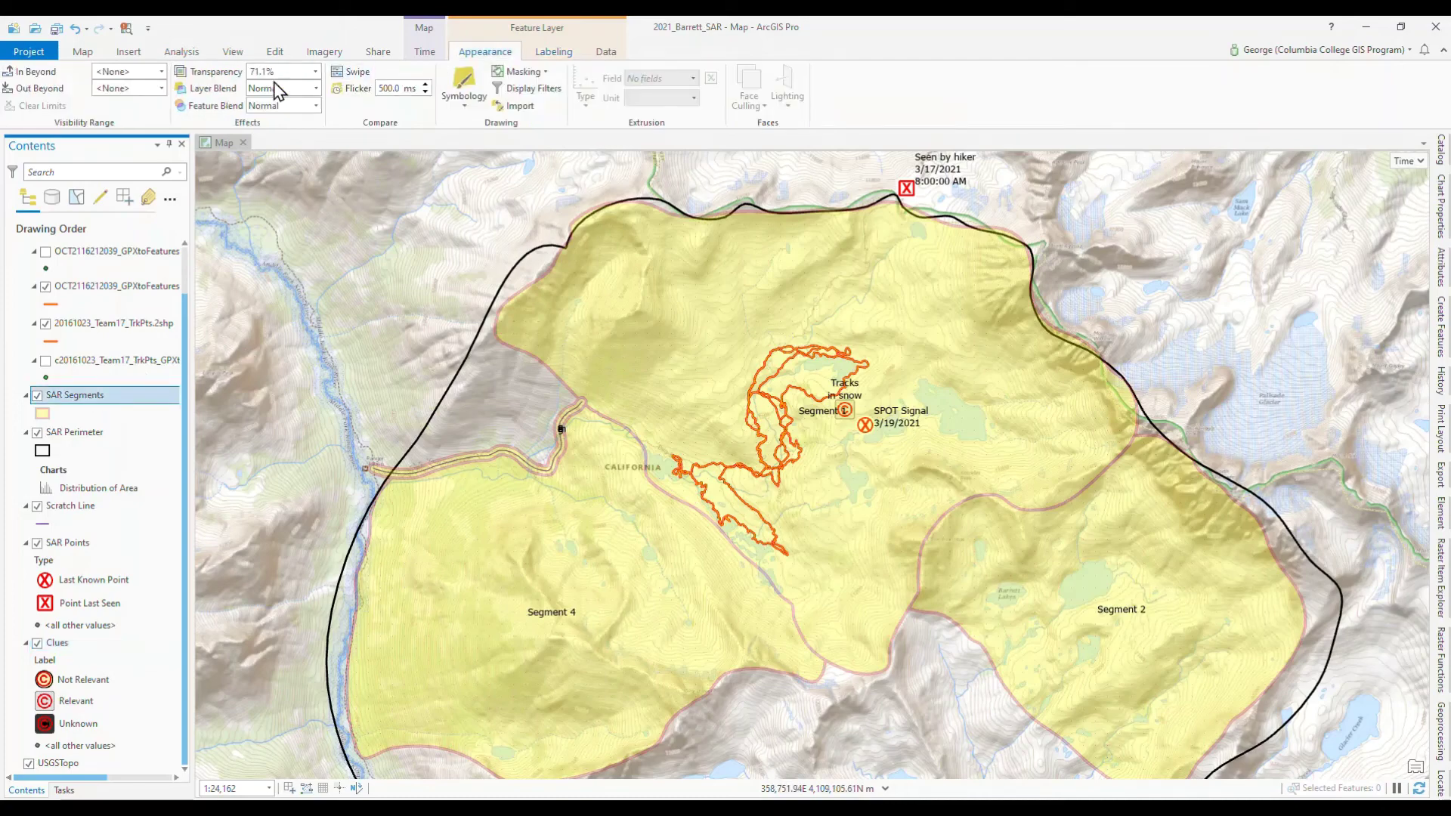
pyautogui.click(315, 71)
pyautogui.moveTo(309, 86); pyautogui.dragTo(304, 91)
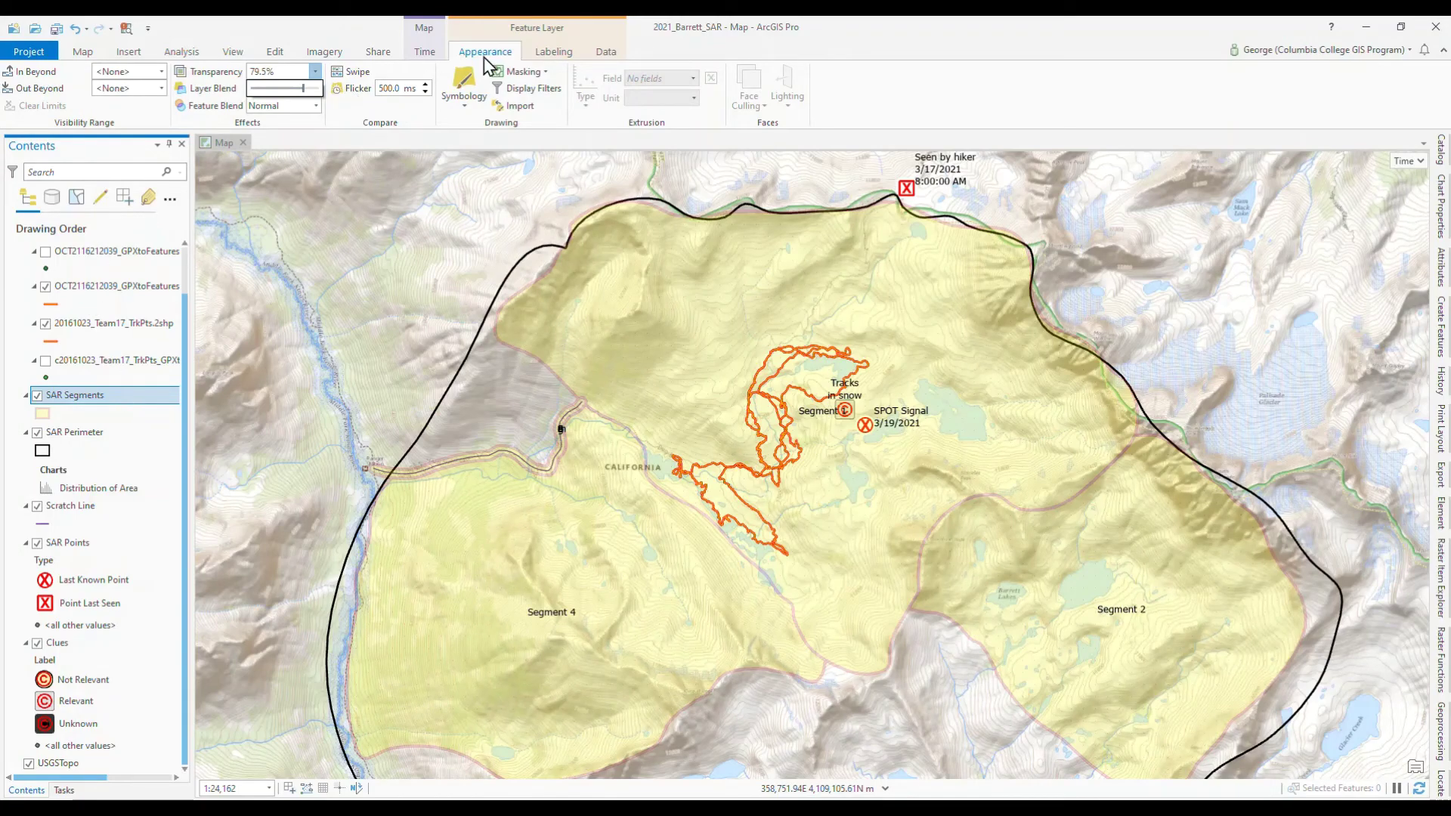
# Set the SAR Segments label font style to Bold and open the Label Class pane.
pyautogui.click(554, 52)
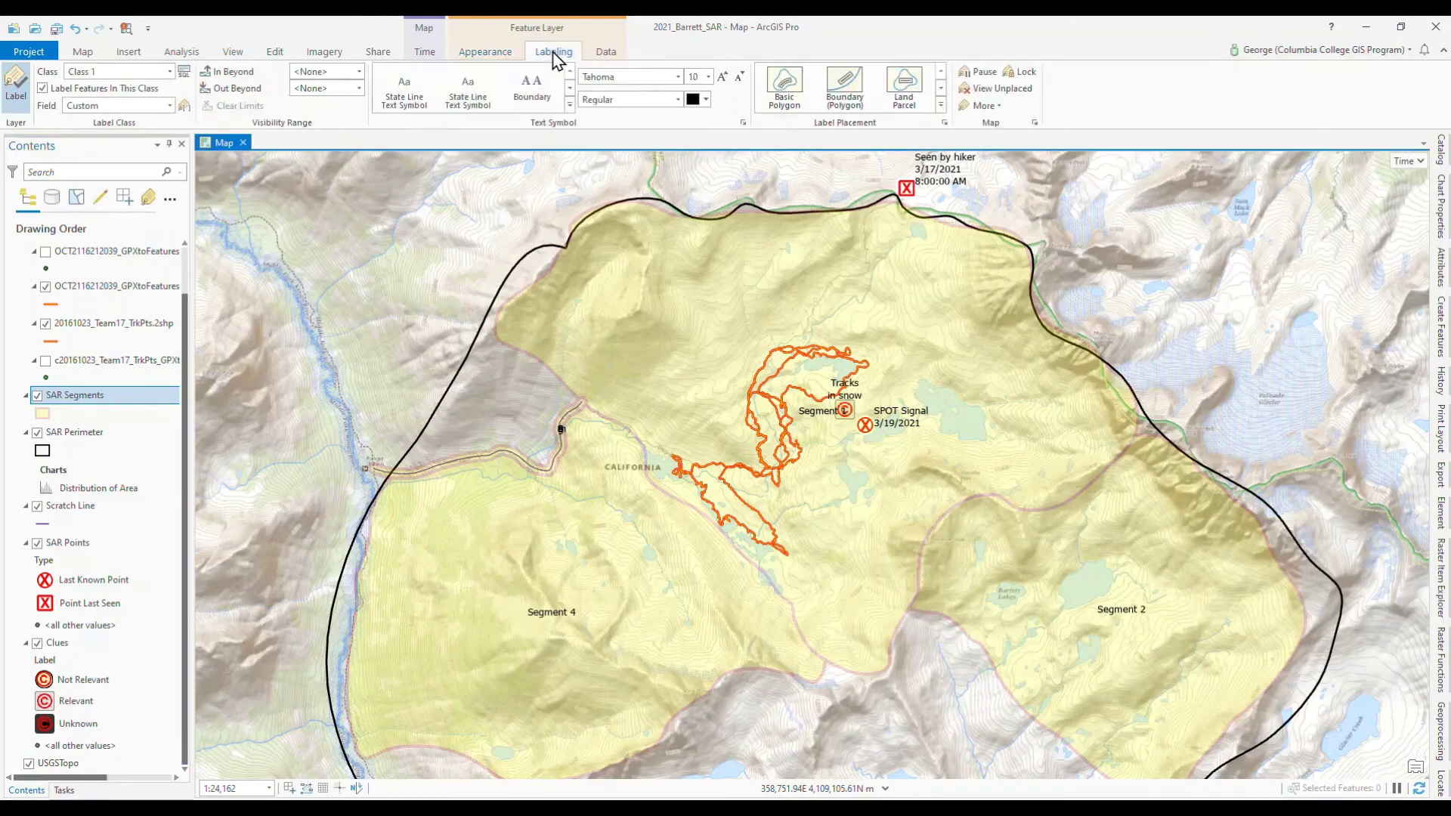
pyautogui.click(677, 100)
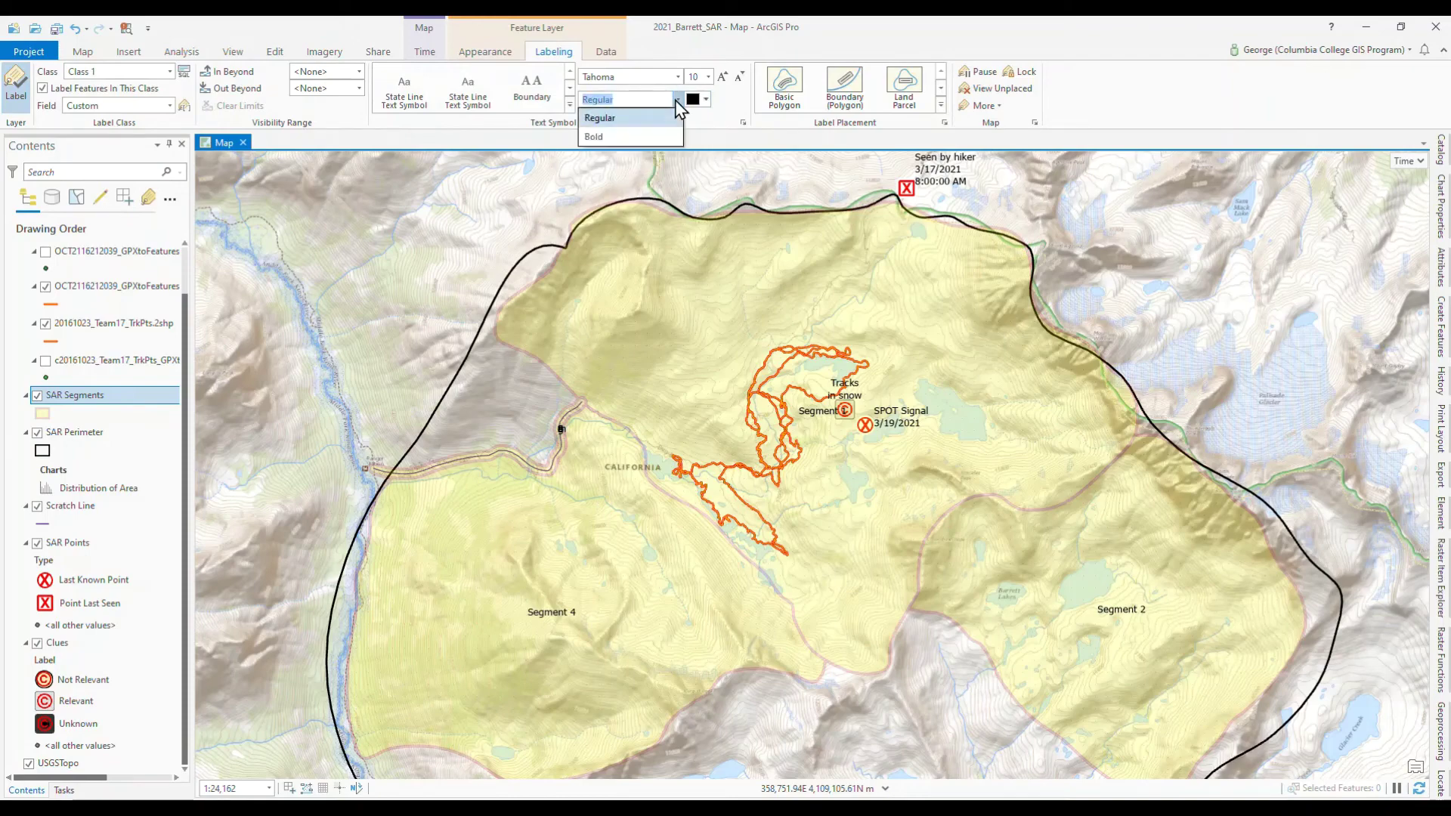
pyautogui.click(635, 135)
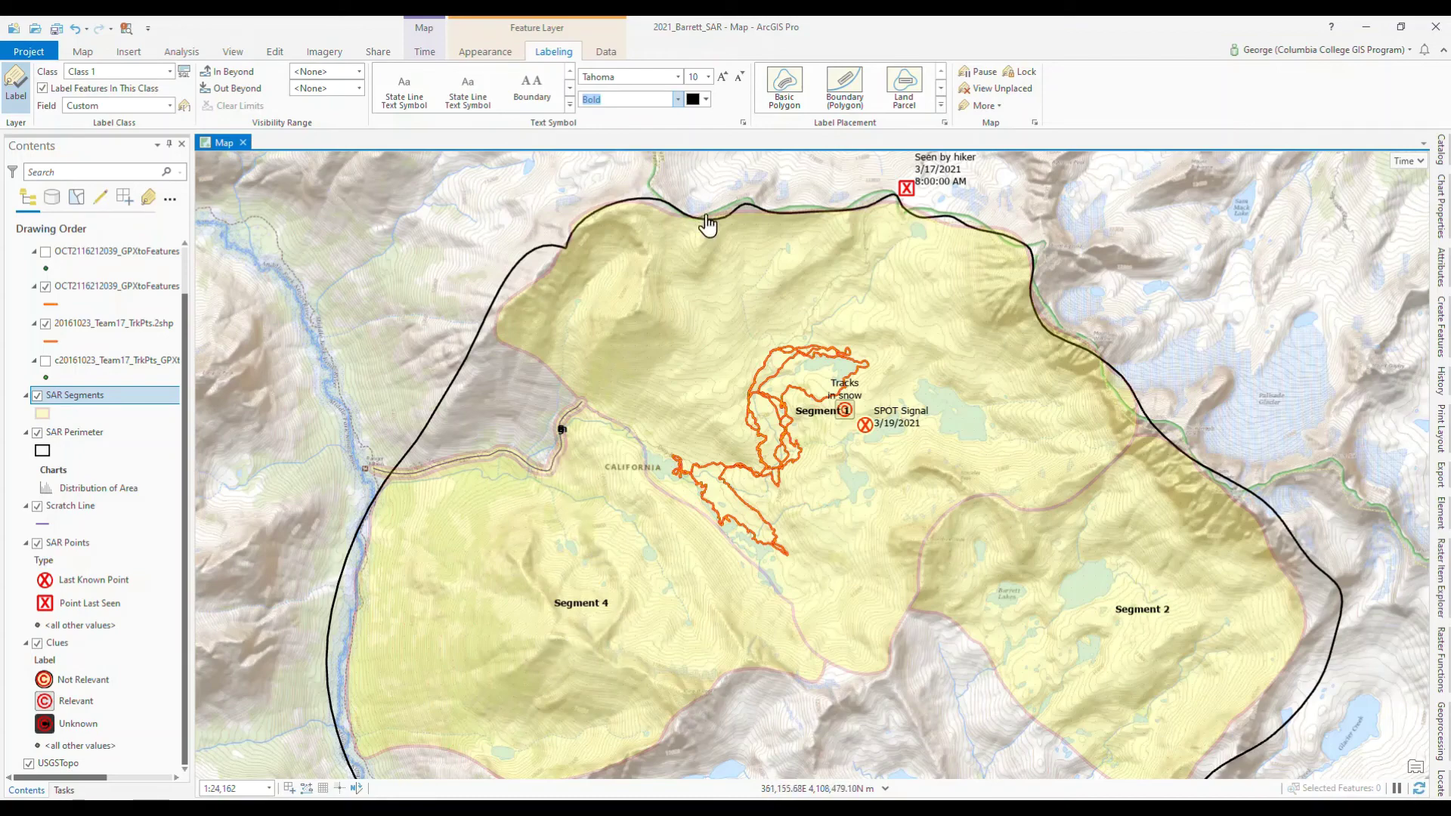
pyautogui.click(743, 122)
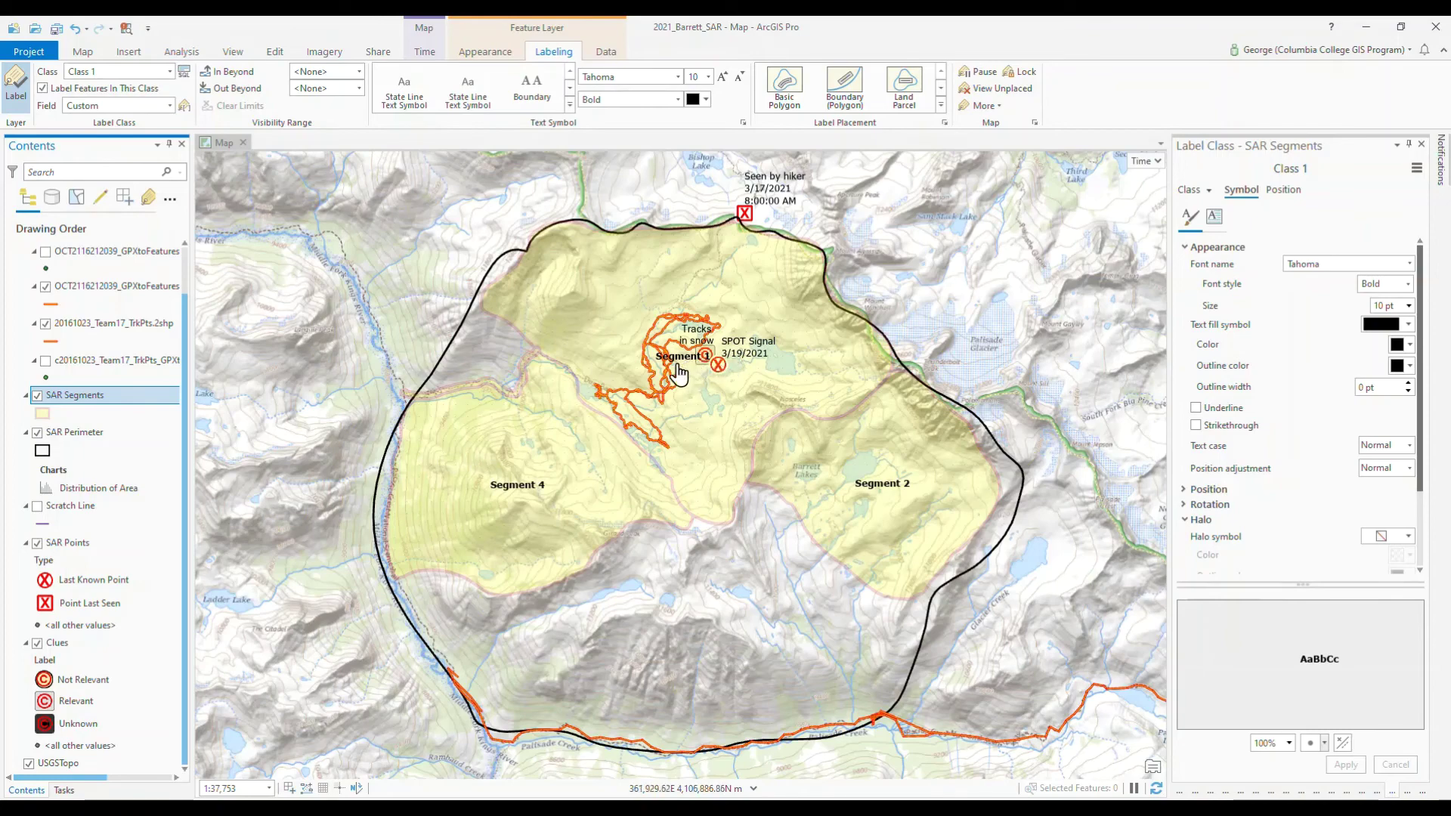
# Set the SAR Segments label size to 14 pt and apply it.
pyautogui.click(1409, 305)
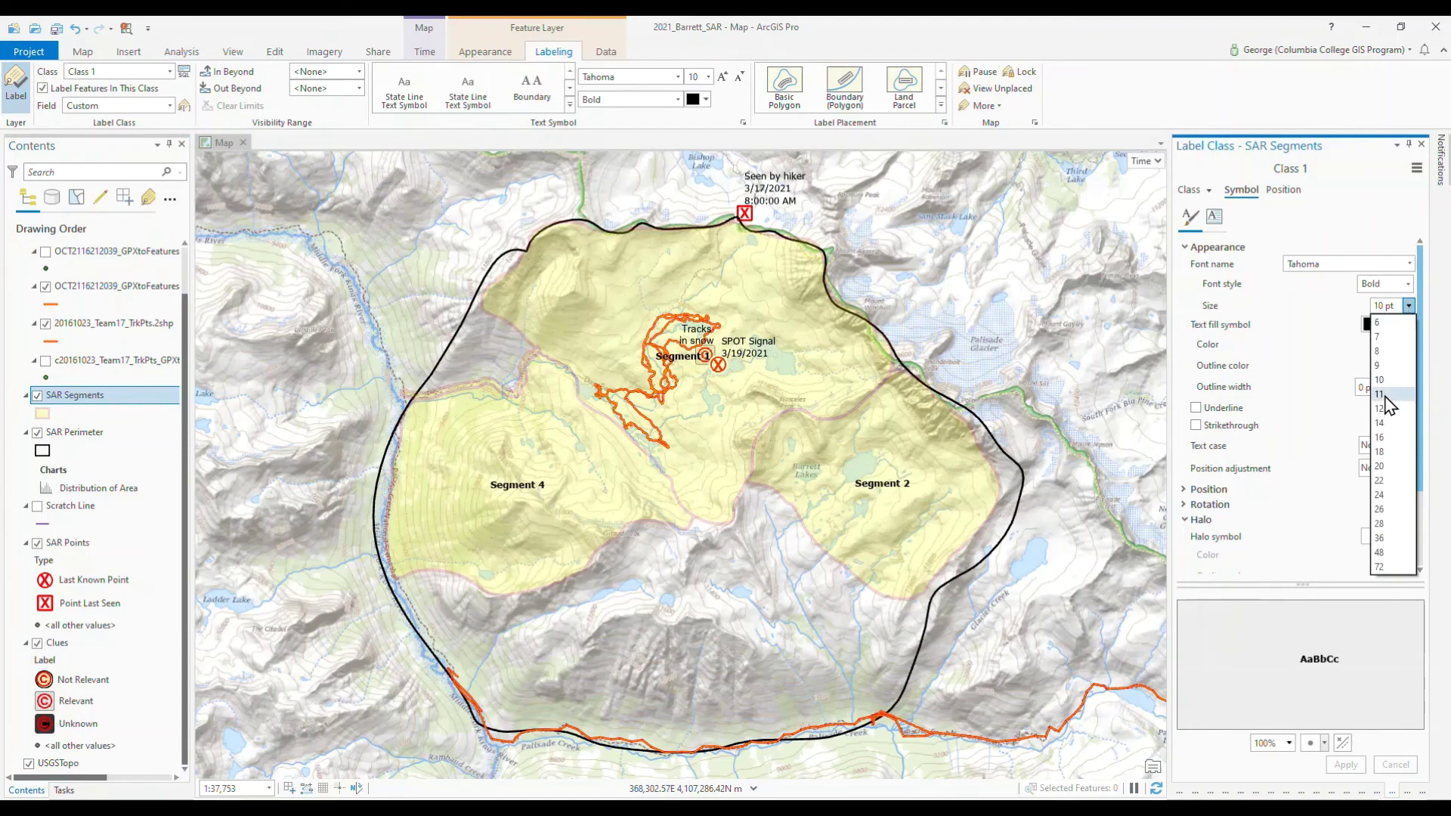
pyautogui.click(1381, 422)
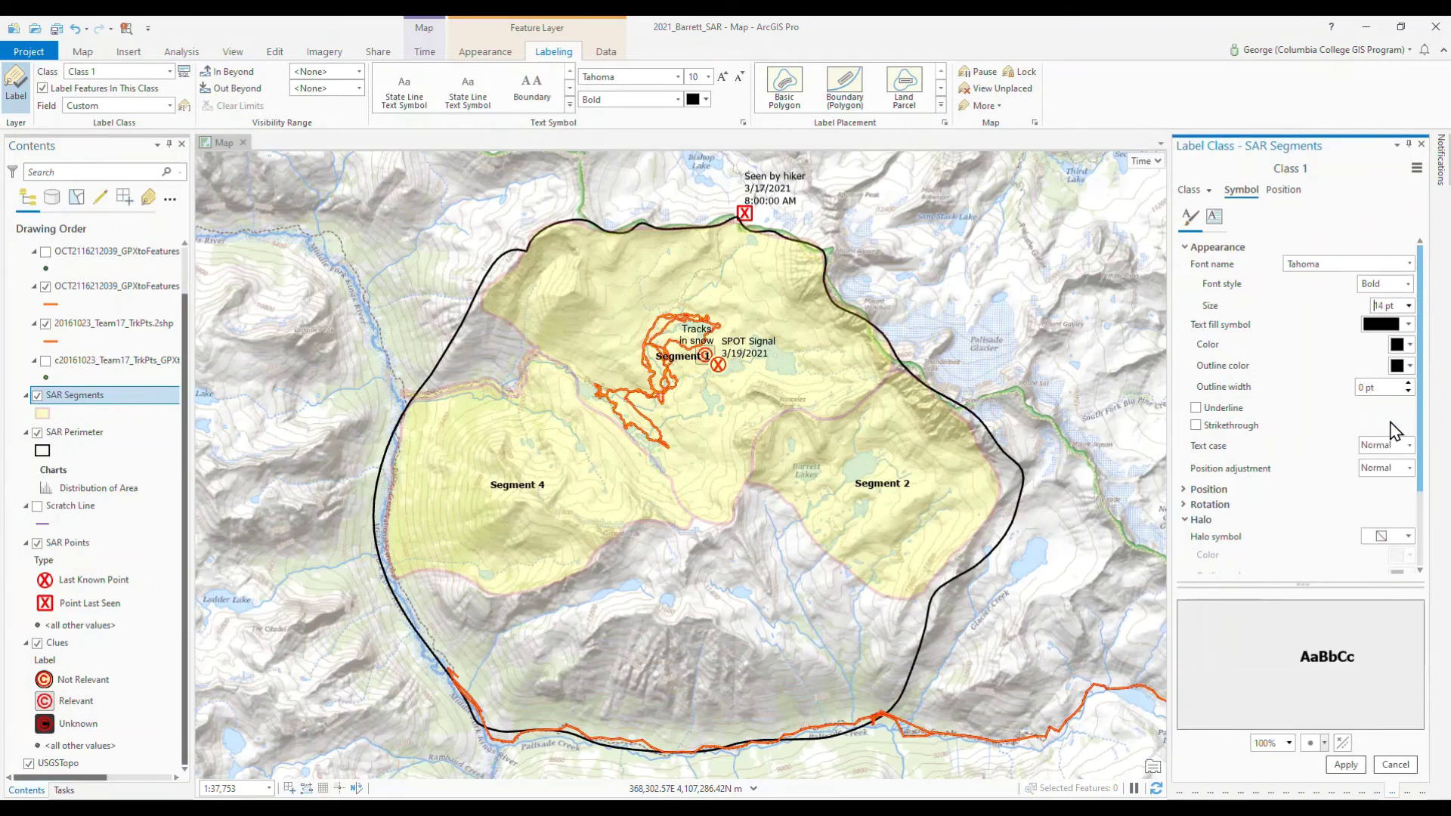
pyautogui.click(1346, 765)
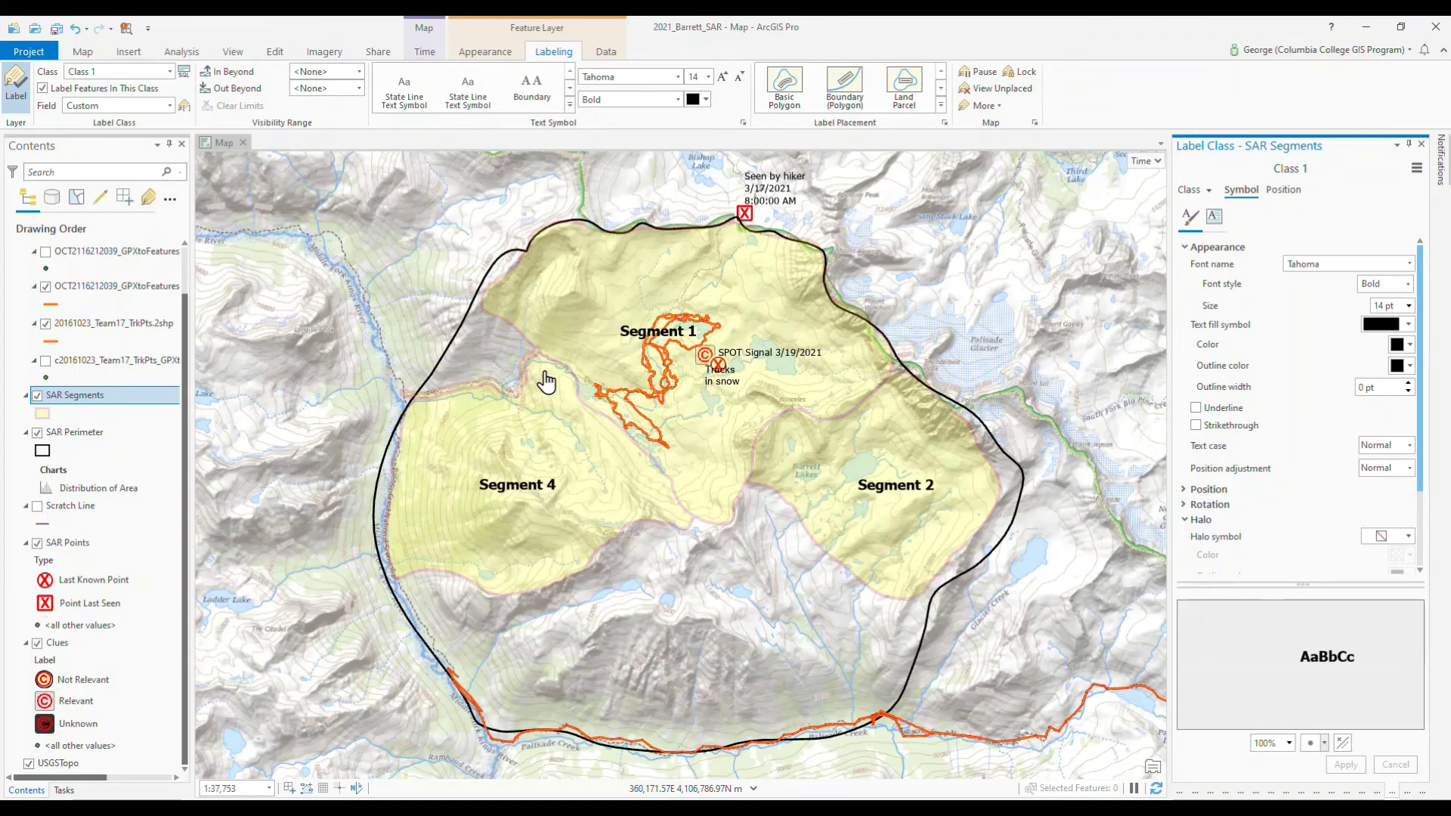
# Try Boundary label placement for SAR Segments, then revert to Regular placement.
pyautogui.click(1283, 194)
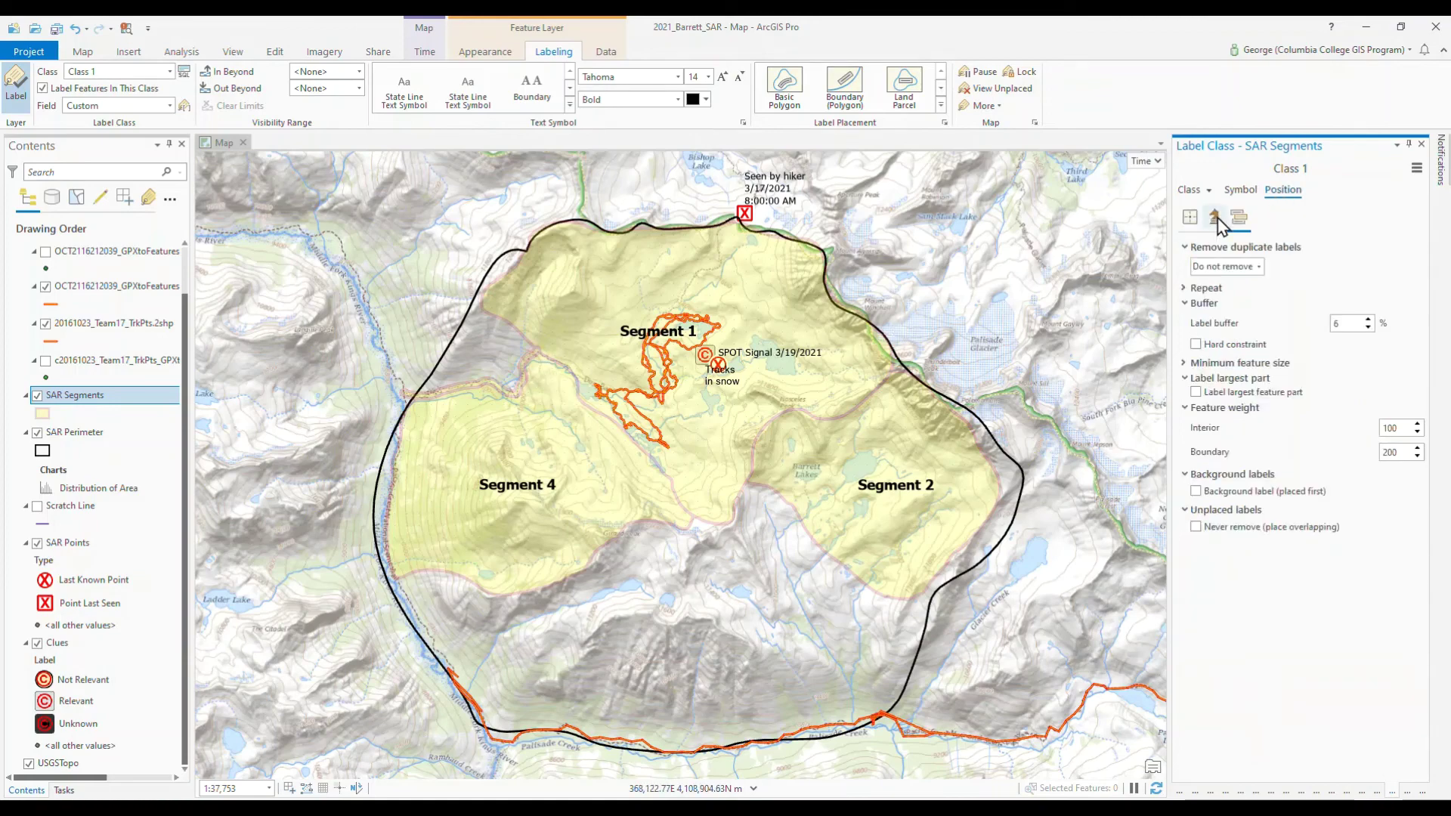
pyautogui.click(1191, 219)
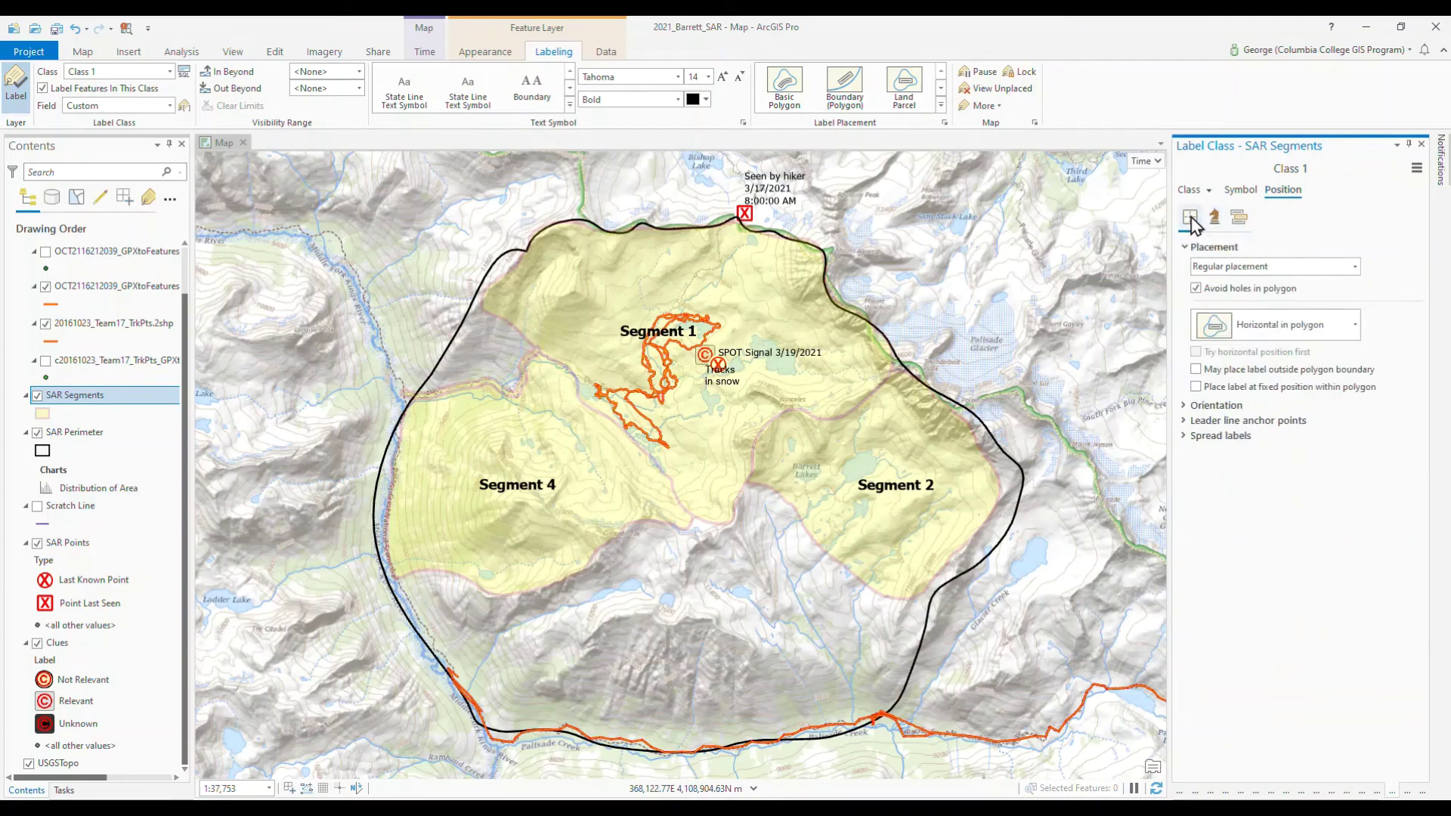
pyautogui.click(1356, 269)
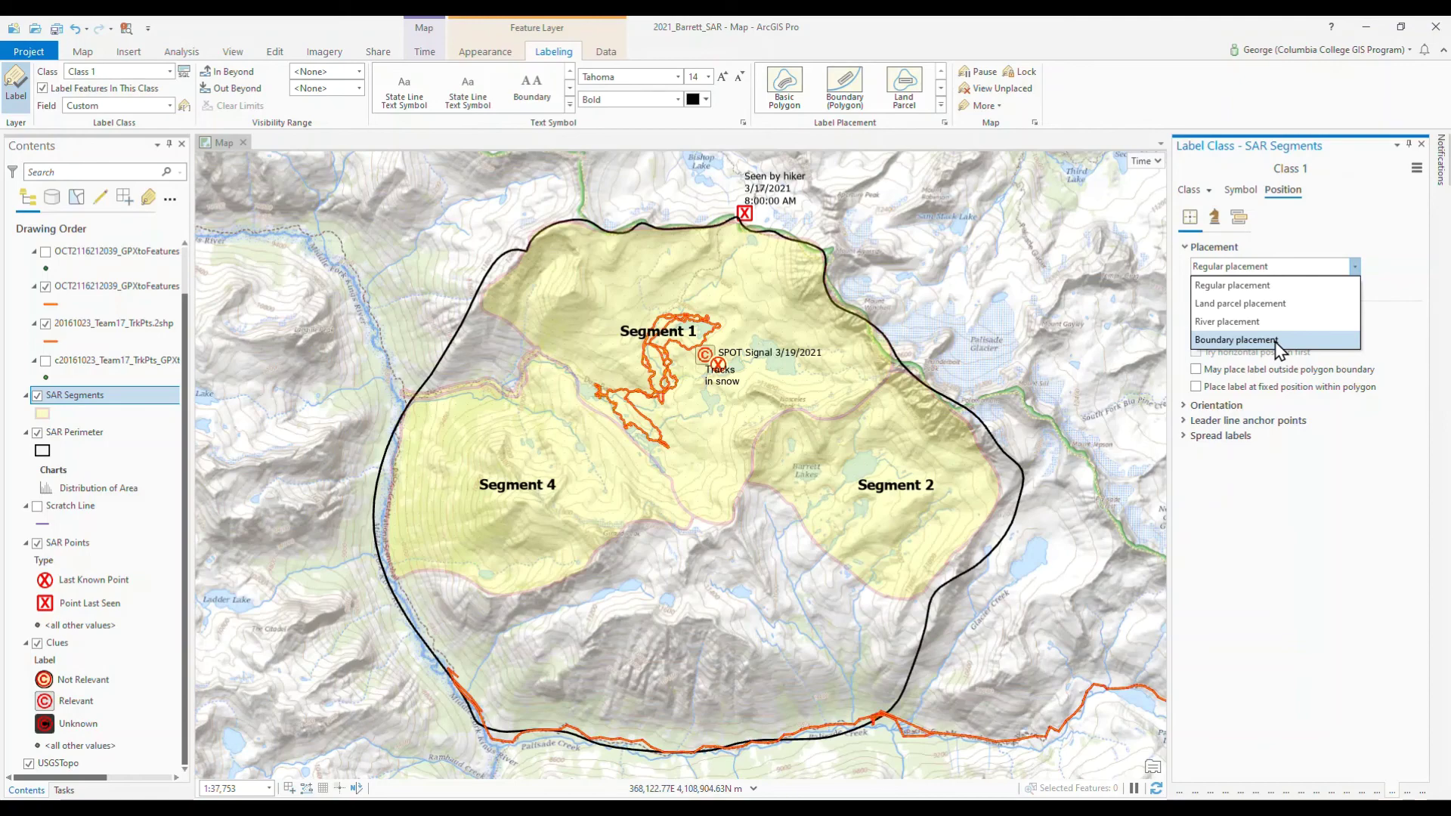
pyautogui.click(1276, 342)
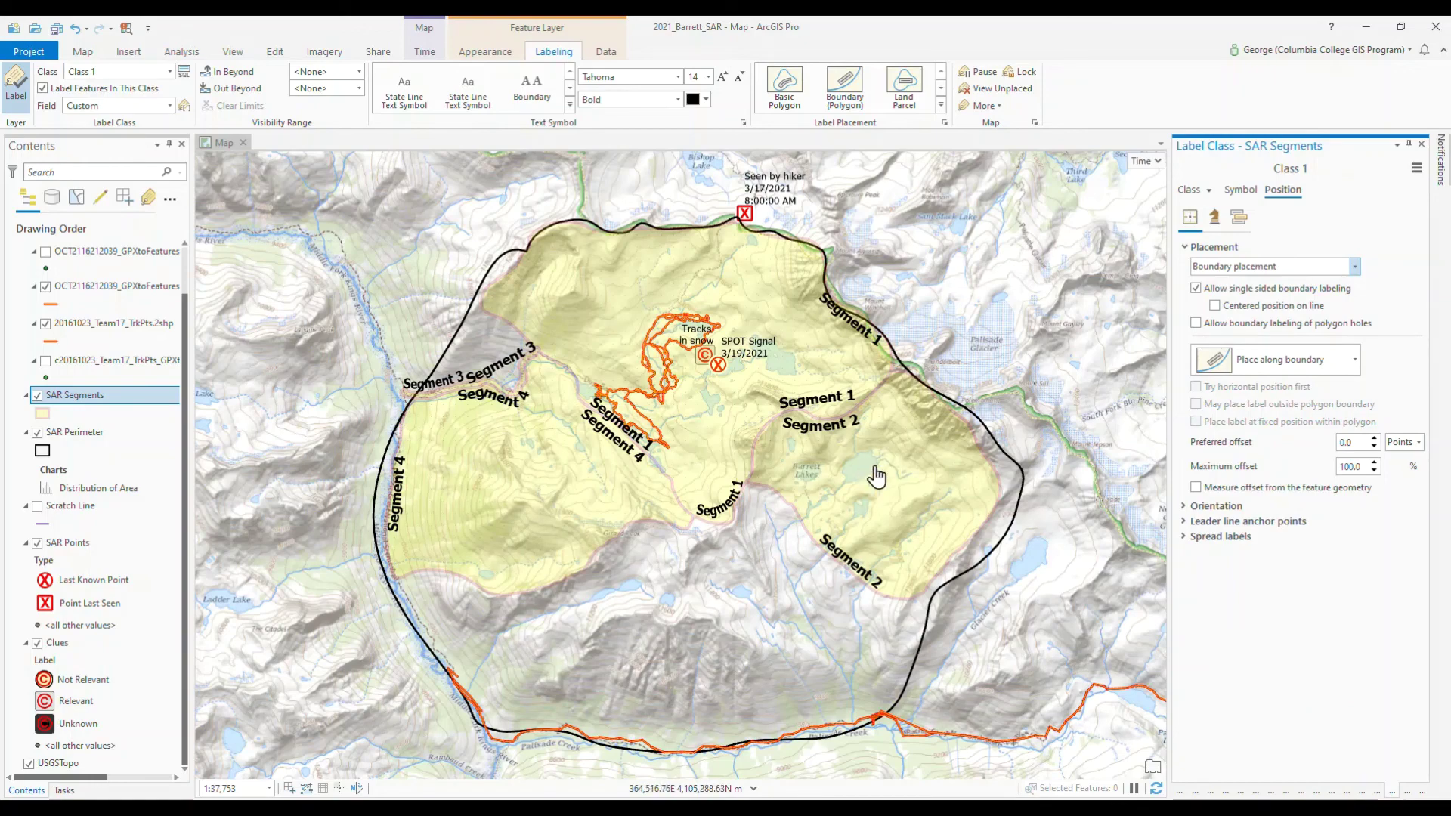
pyautogui.click(1355, 268)
pyautogui.click(1285, 286)
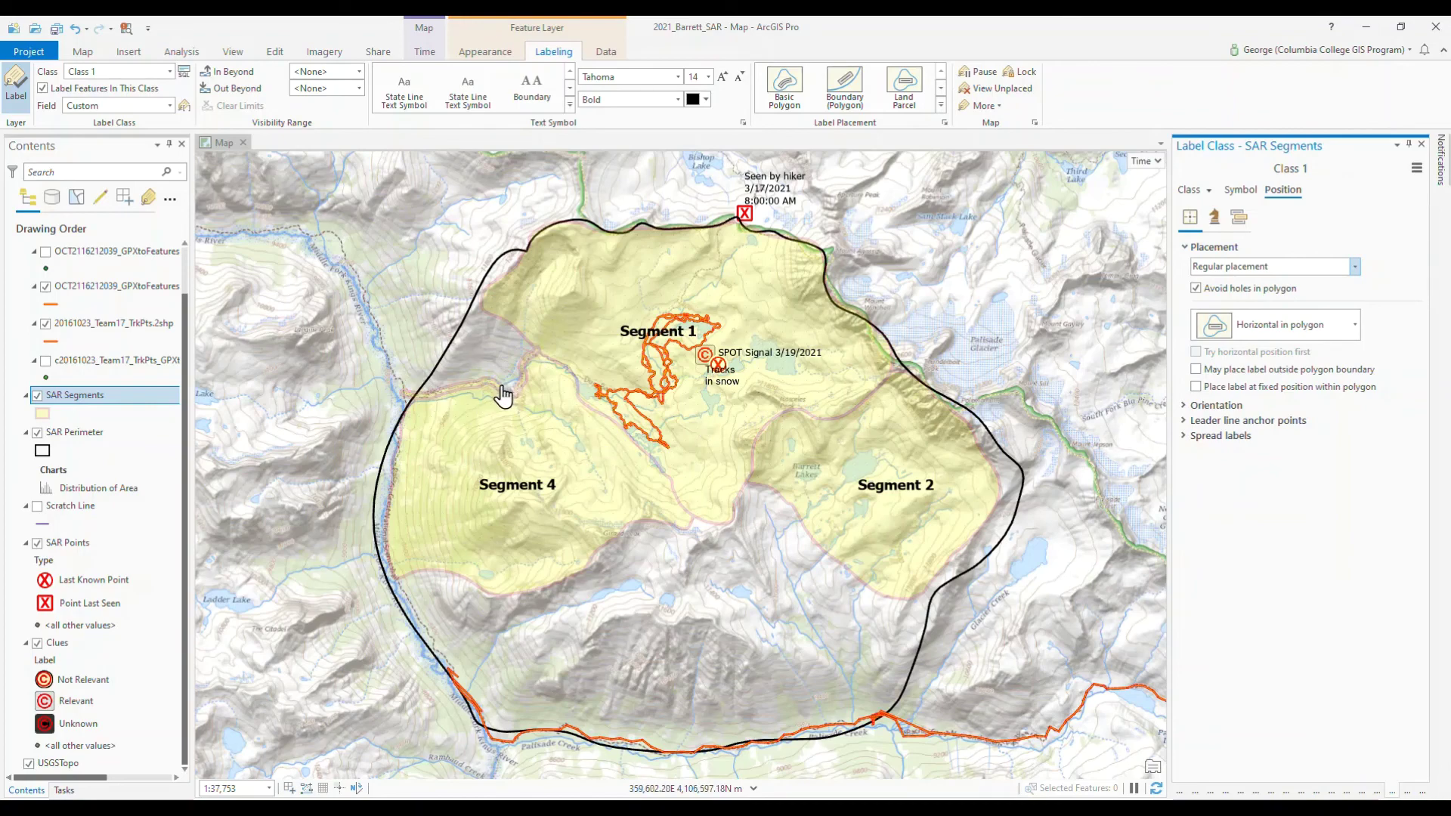
# Set SAR Segments labels to Straight in polygon, allow placement outside boundaries, and check that Segment 3 appears.
pyautogui.click(1355, 325)
pyautogui.click(1285, 474)
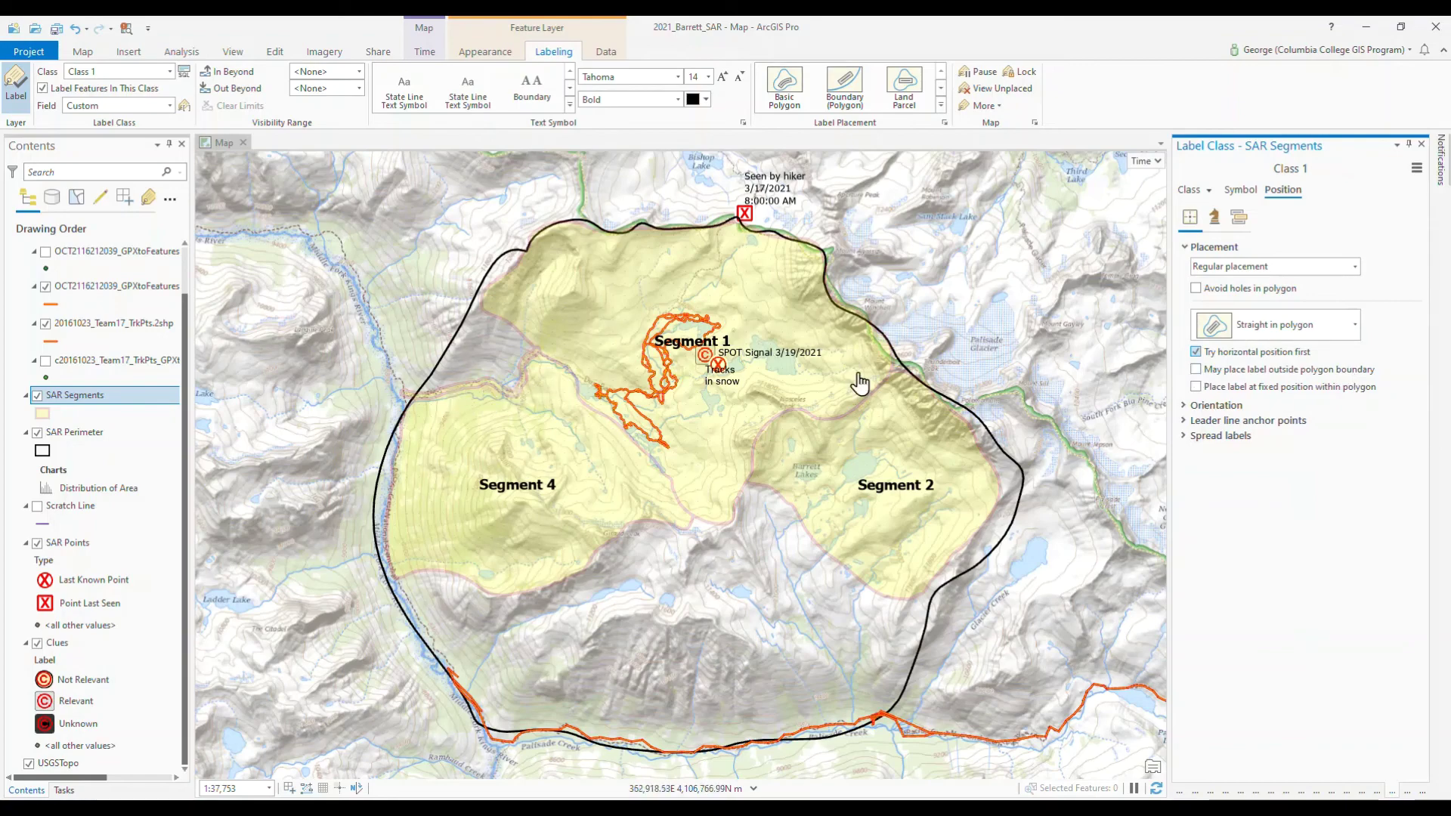
pyautogui.click(1196, 369)
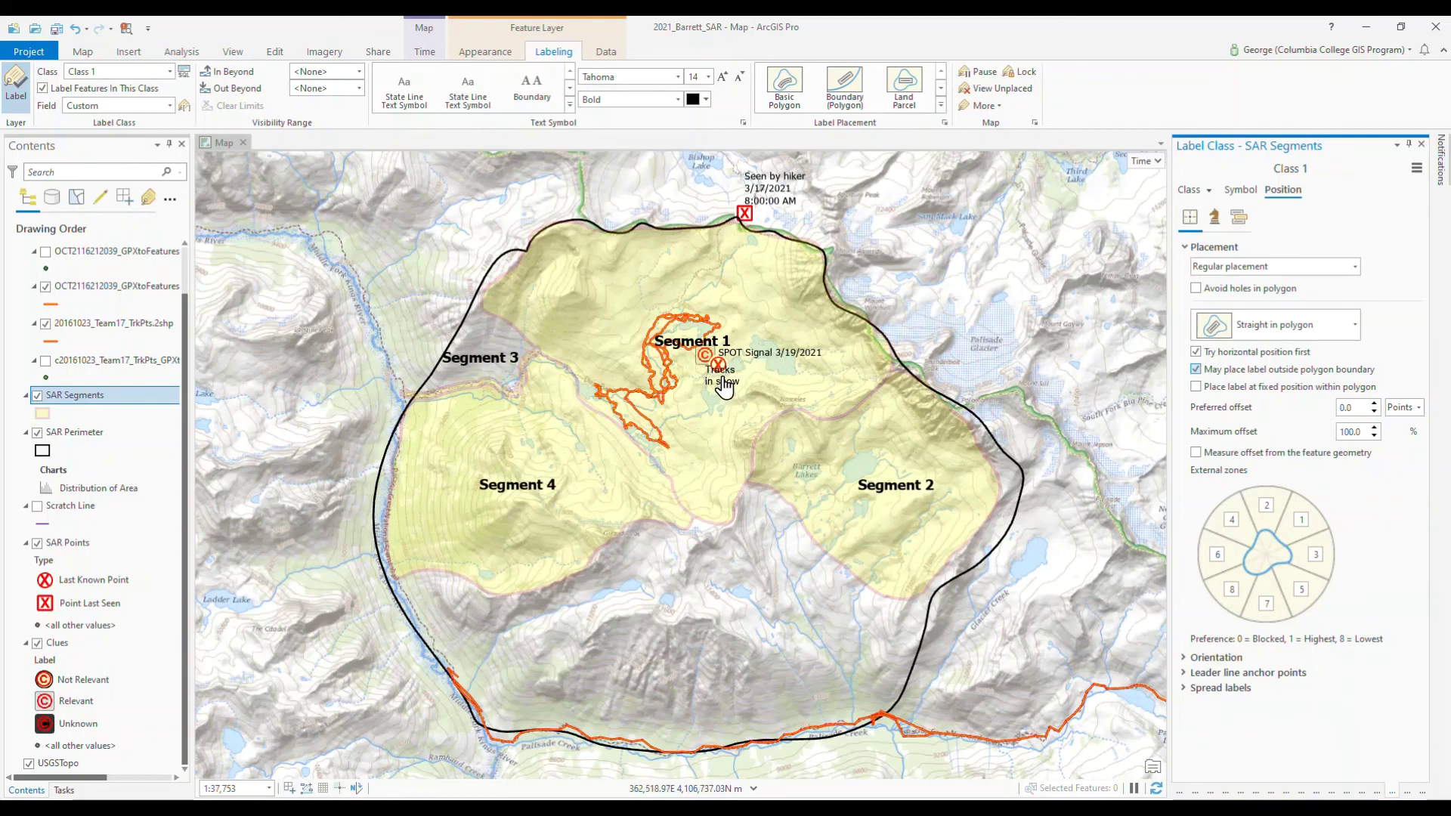
pyautogui.scroll(2, 722, 389)
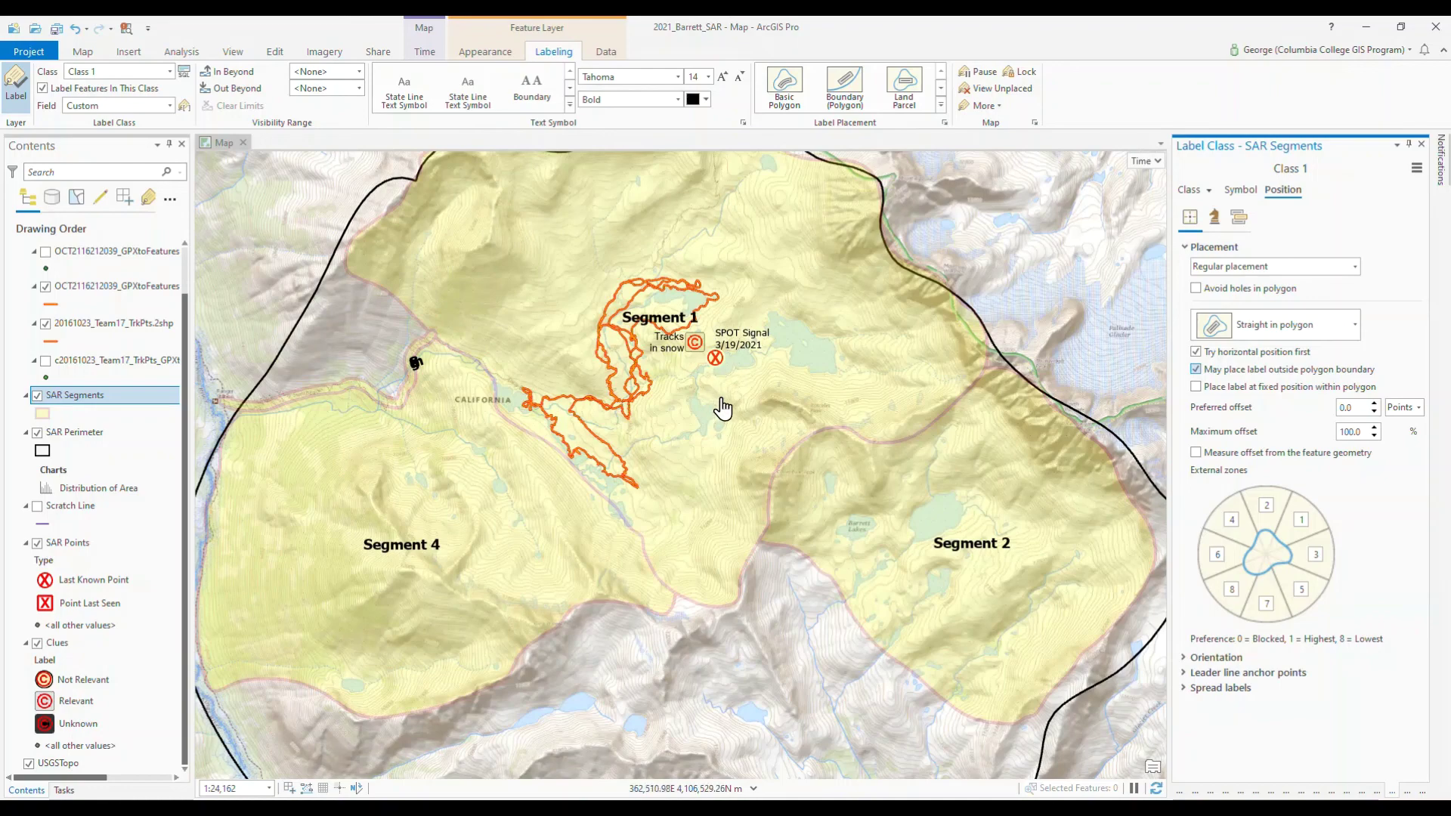
pyautogui.scroll(-2, 718, 405)
pyautogui.moveTo(623, 424); pyautogui.dragTo(666, 398)
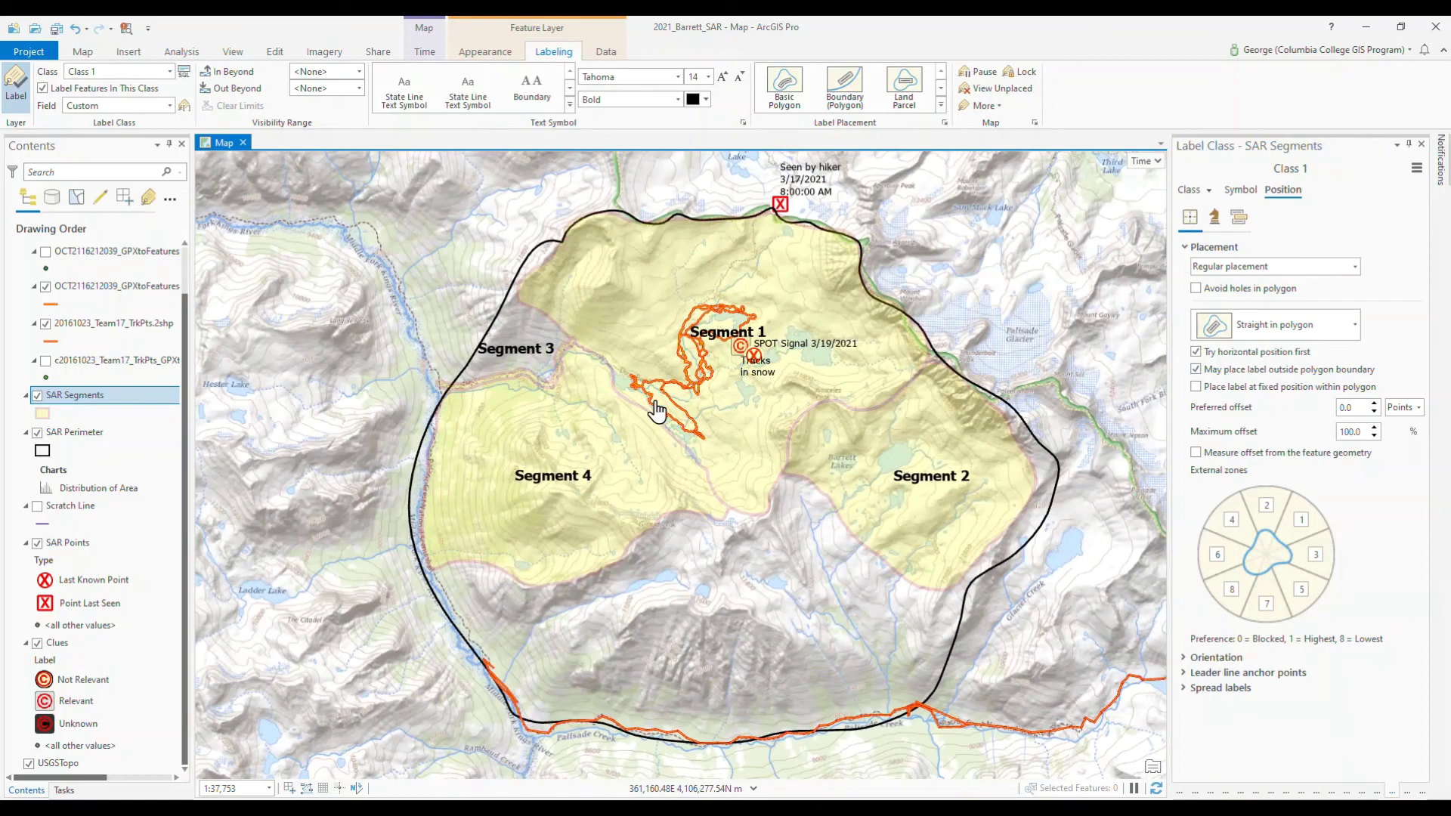
# Switch the ribbon to the Map tab's general commands, including Basemap.
pyautogui.click(82, 51)
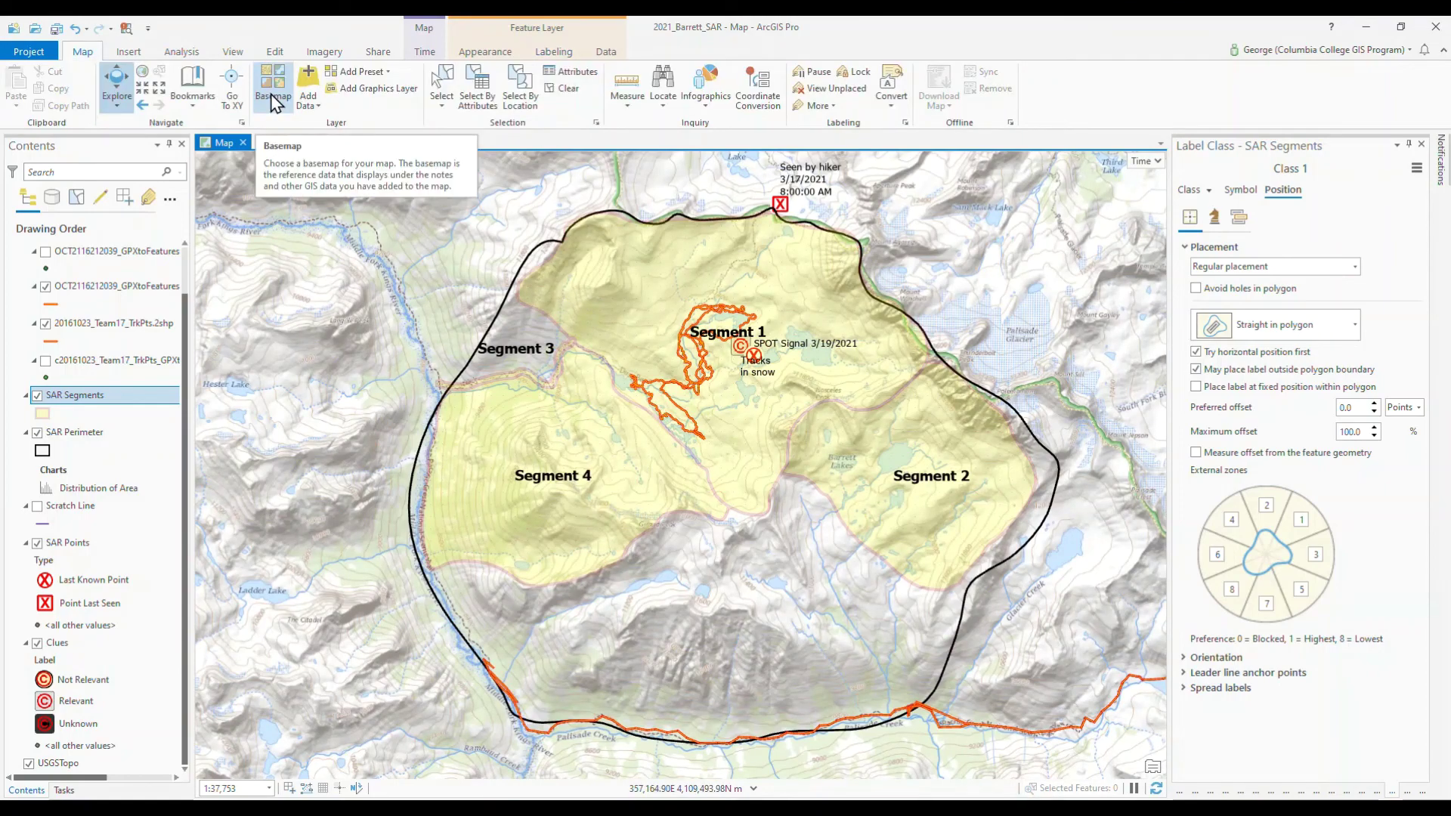